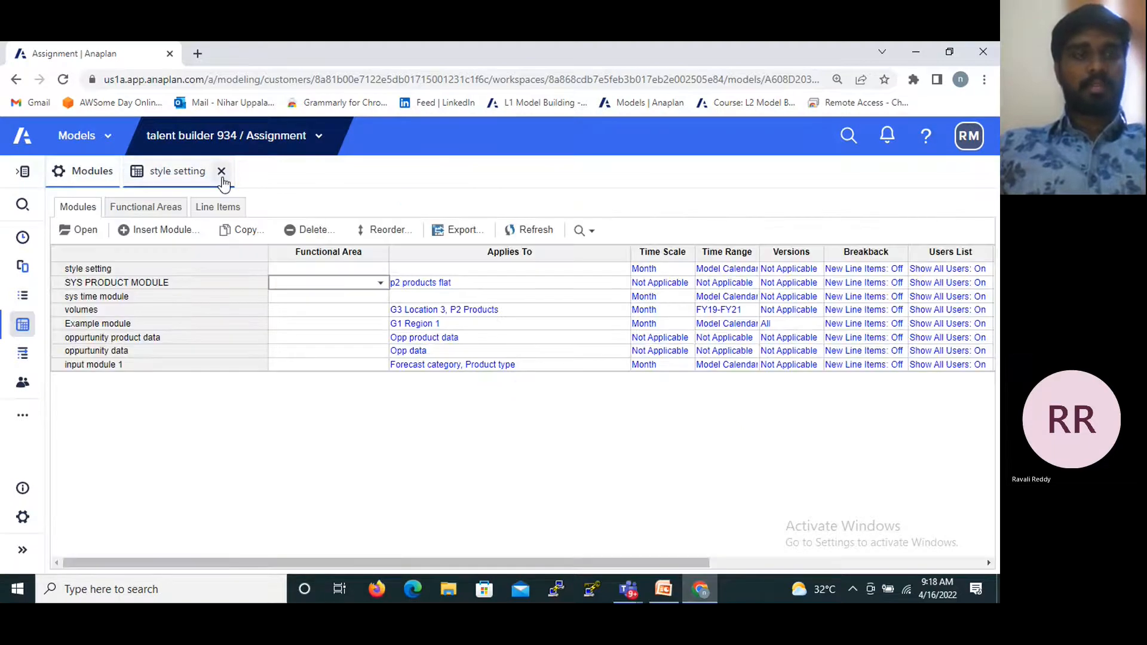
- Close the open style setting module and start a new module named "style setting 2"
left_click(222, 176)
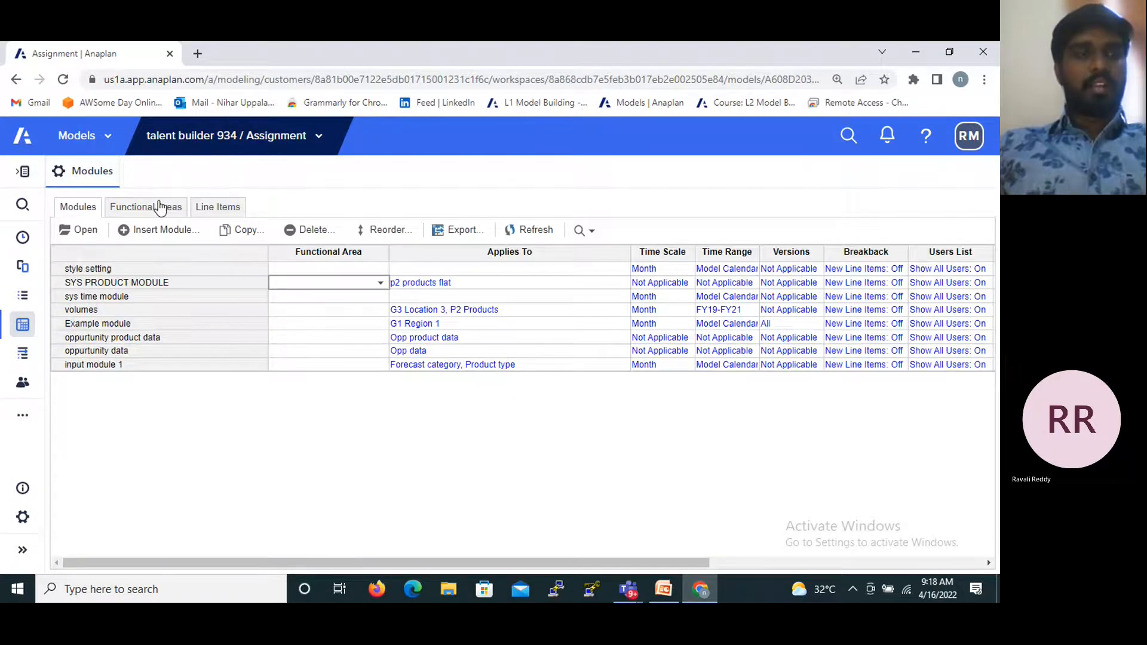
left_click(149, 231)
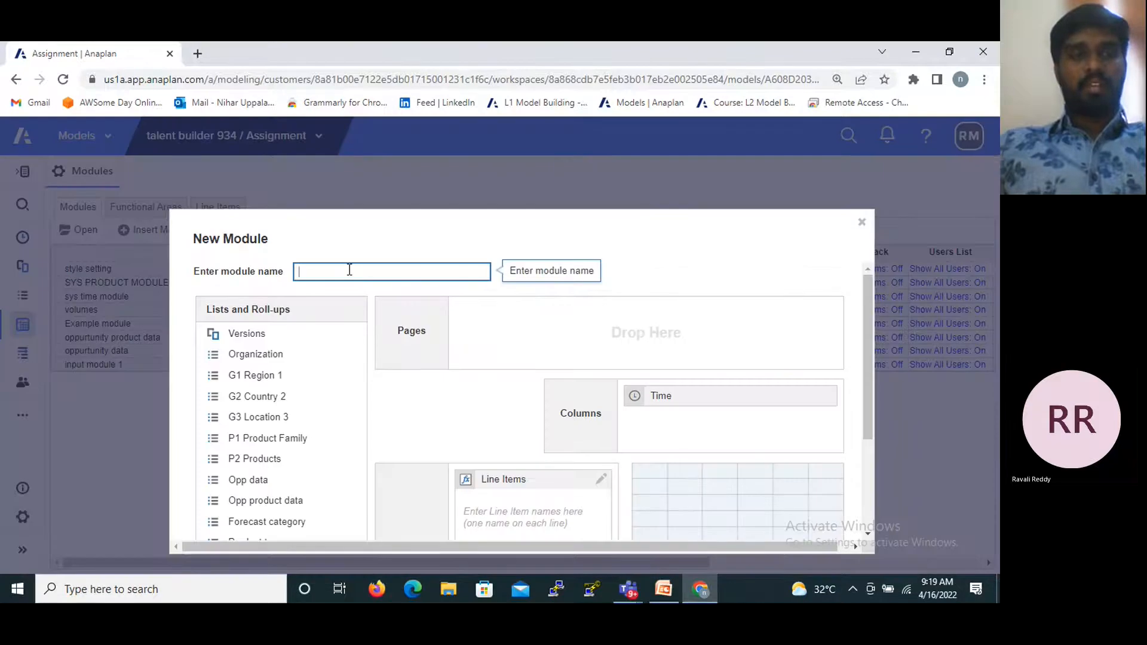
type("sty")
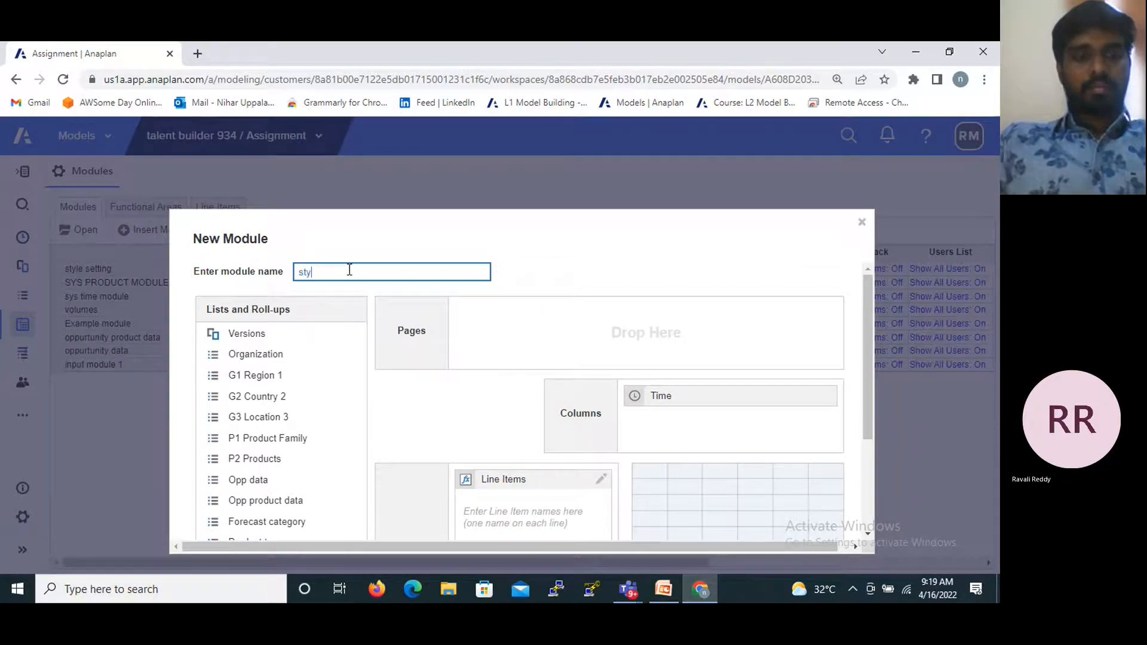
type("le setting 2")
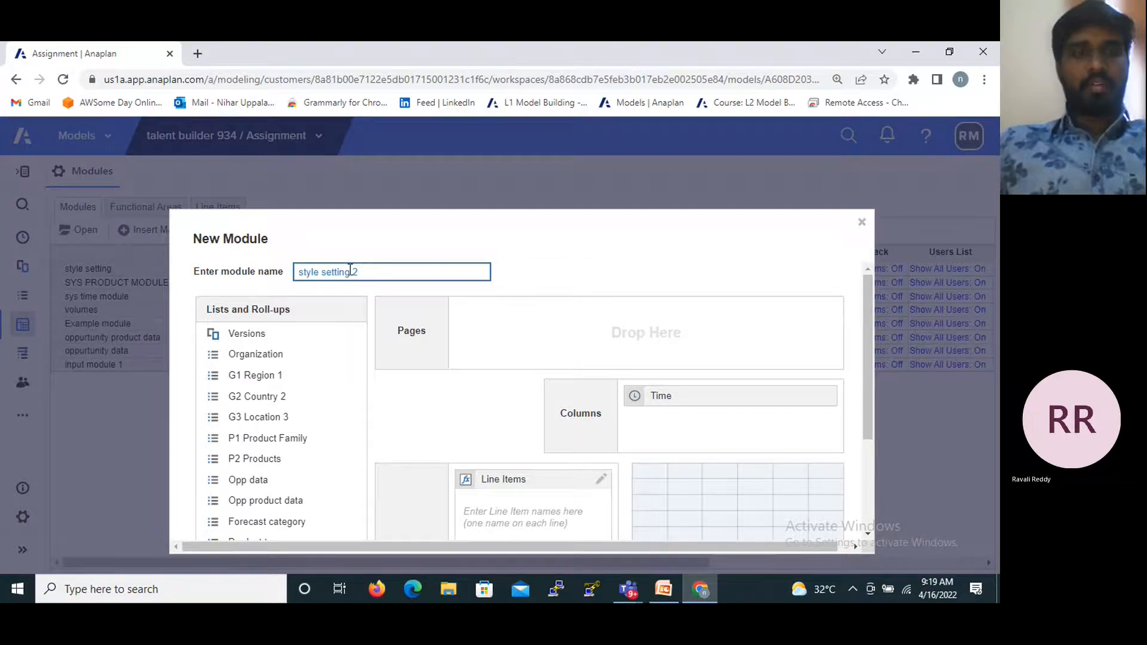
- Enter the line items 1, i, a, 2, ii and b as the new module's rows and create the module
scroll(396, 316, "down", 2)
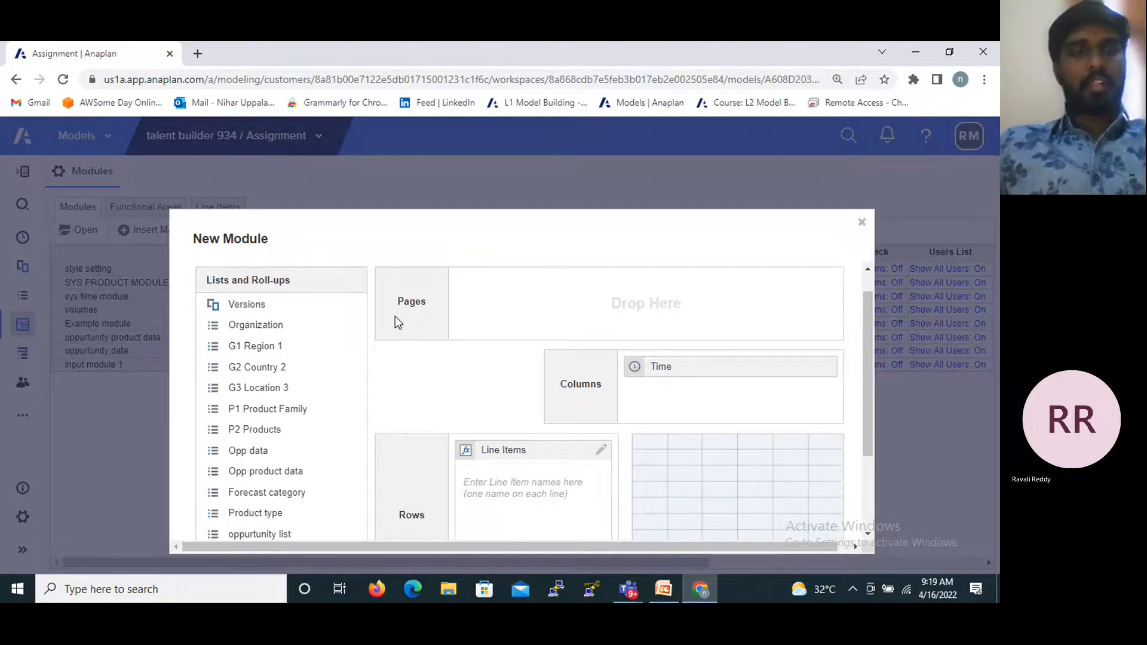
left_click(463, 439)
scroll(499, 469, "down", 3)
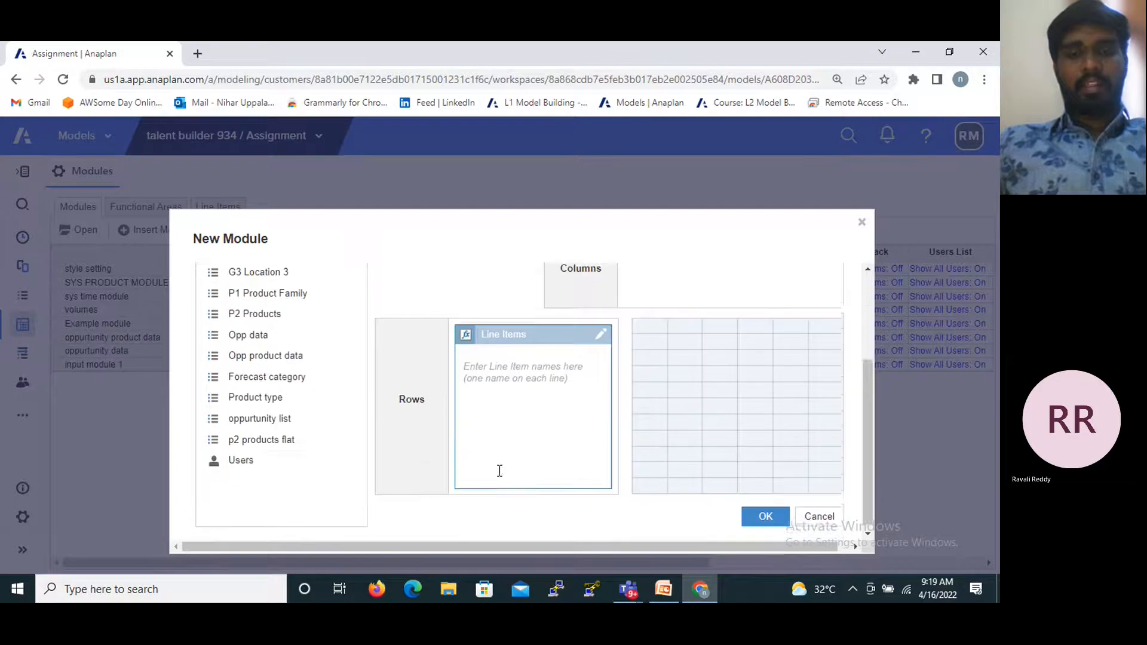
left_click(480, 352)
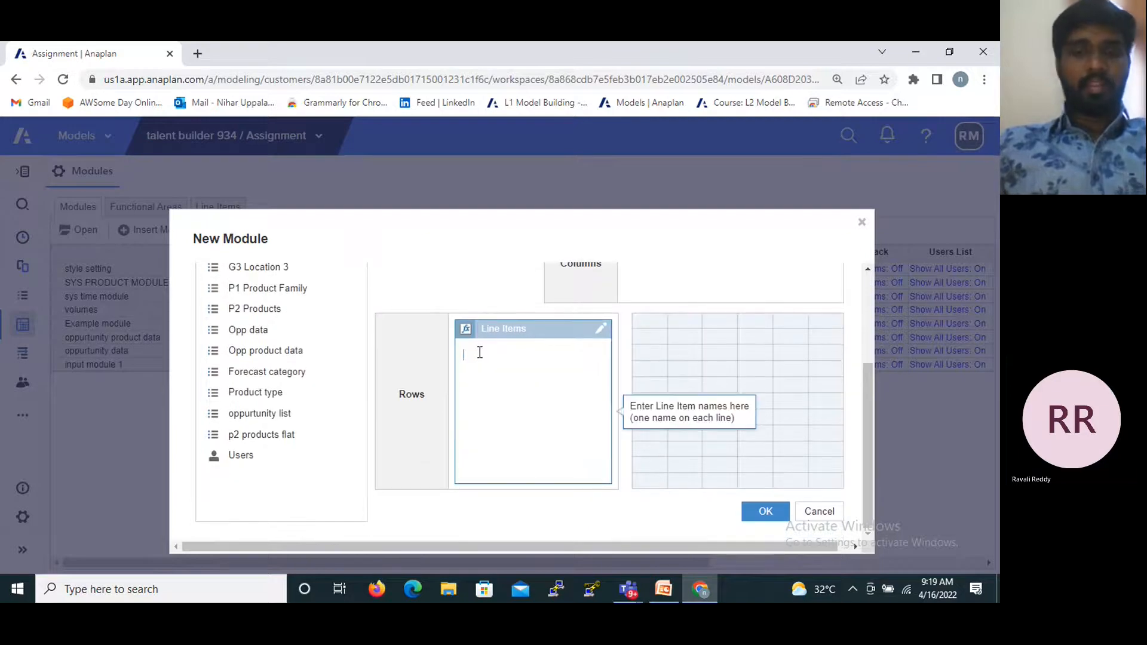
type("1")
key("Return")
key("Return")
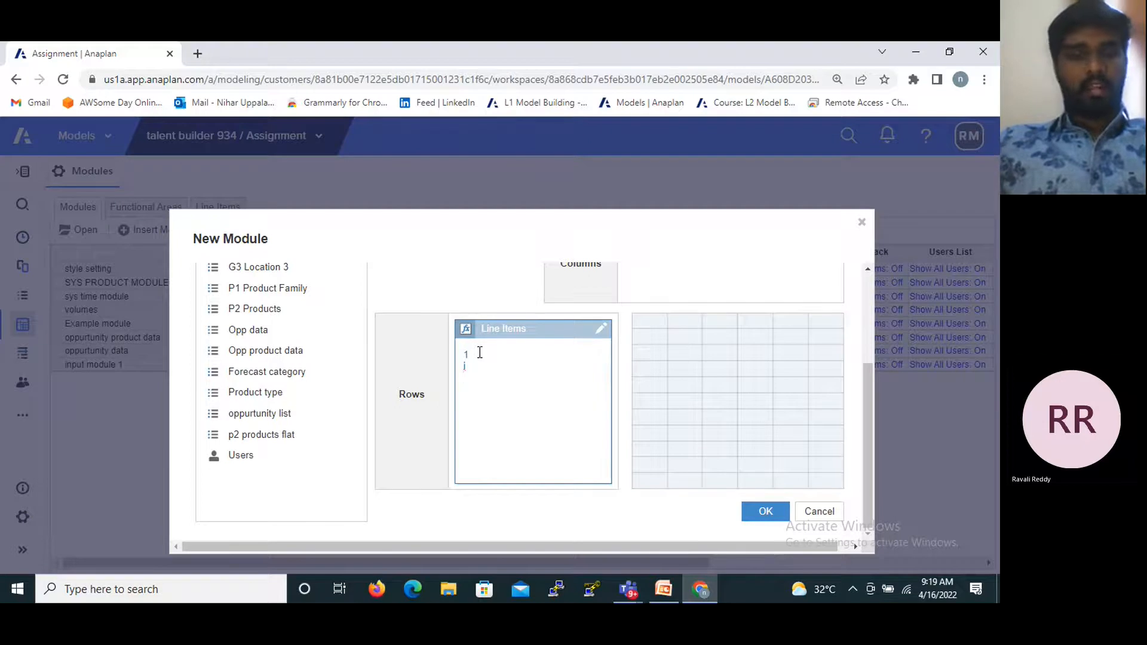
type("a ")
type("2")
key("Return")
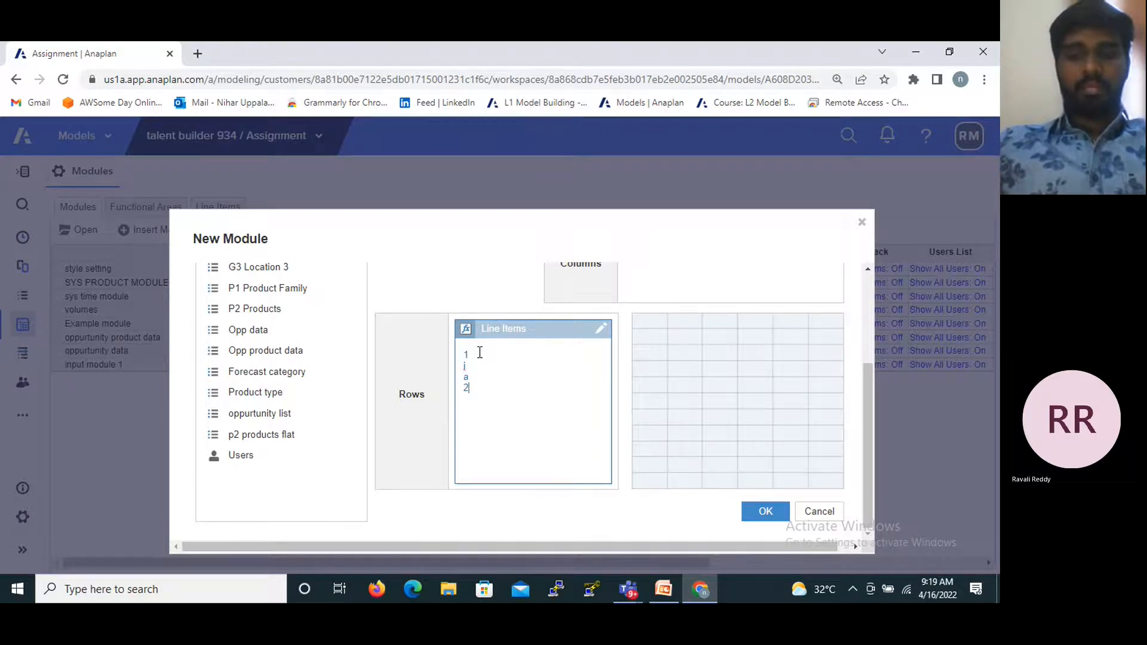
type("ii")
key("Return")
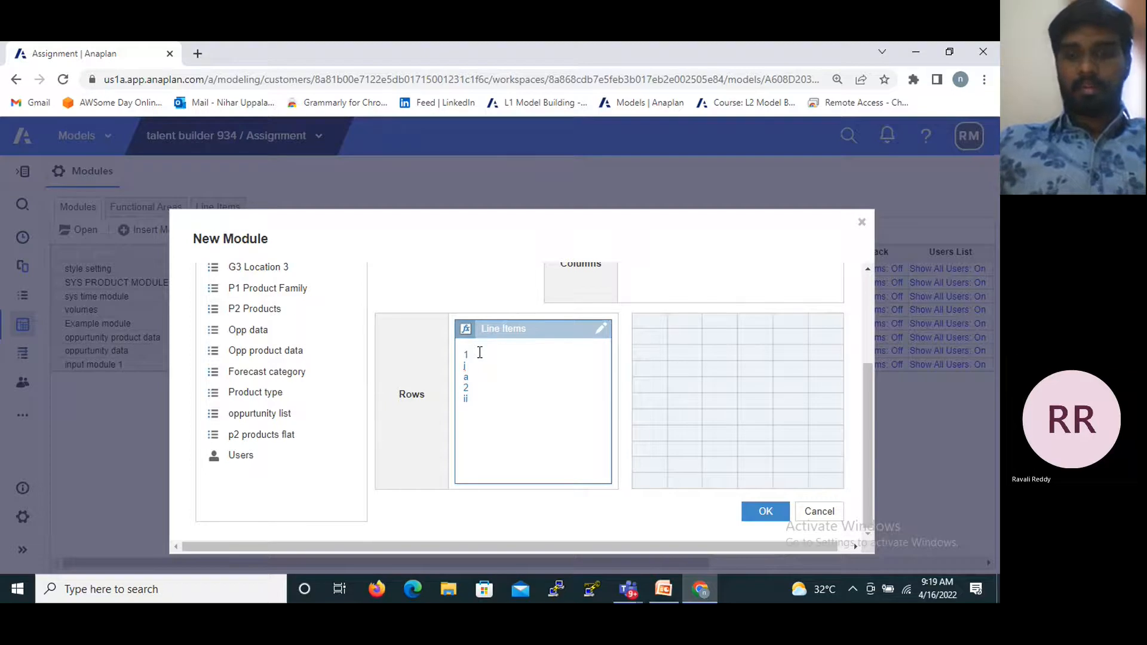
type("b")
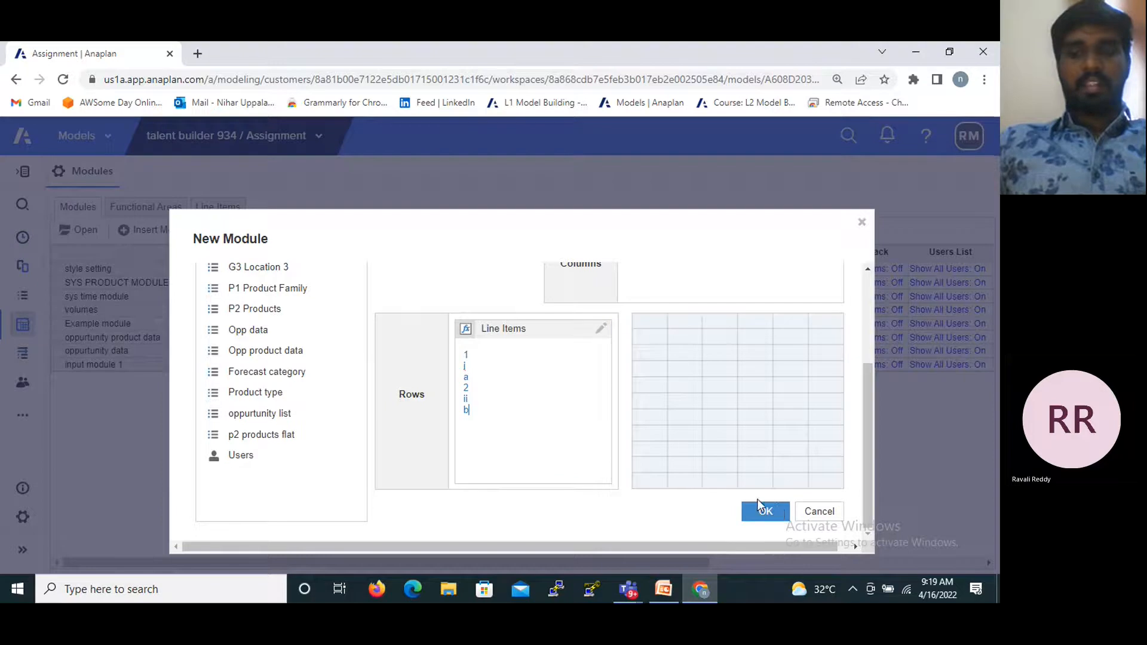
left_click(756, 519)
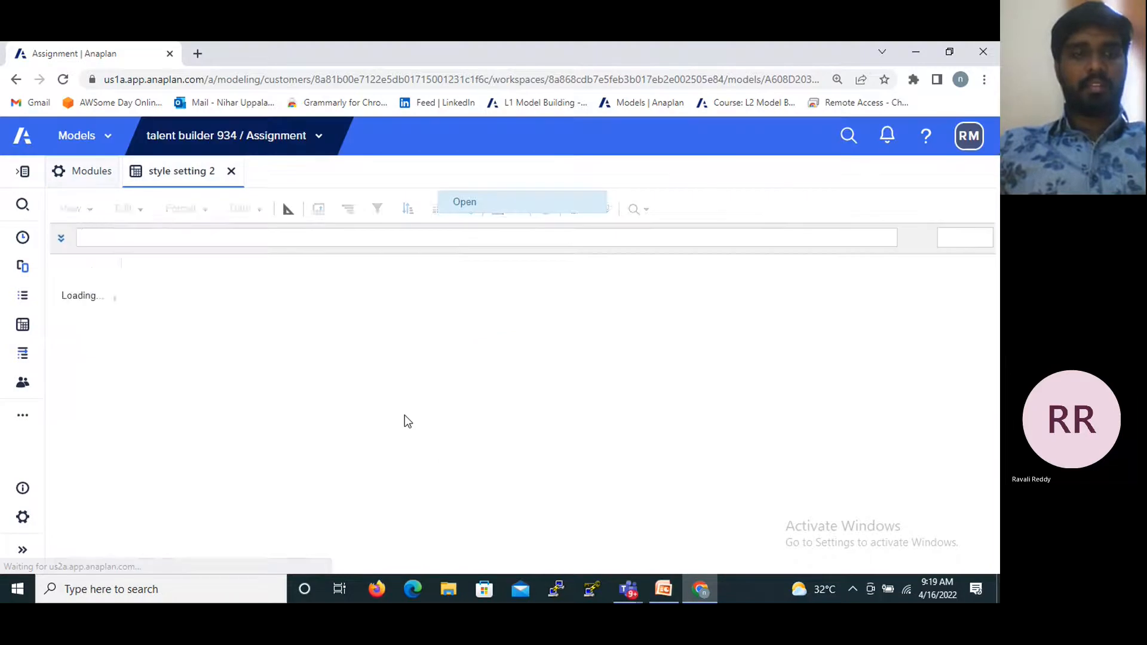
- Show the new module in blueprint view and set the style of line item 1 to Heading1
left_click(292, 209)
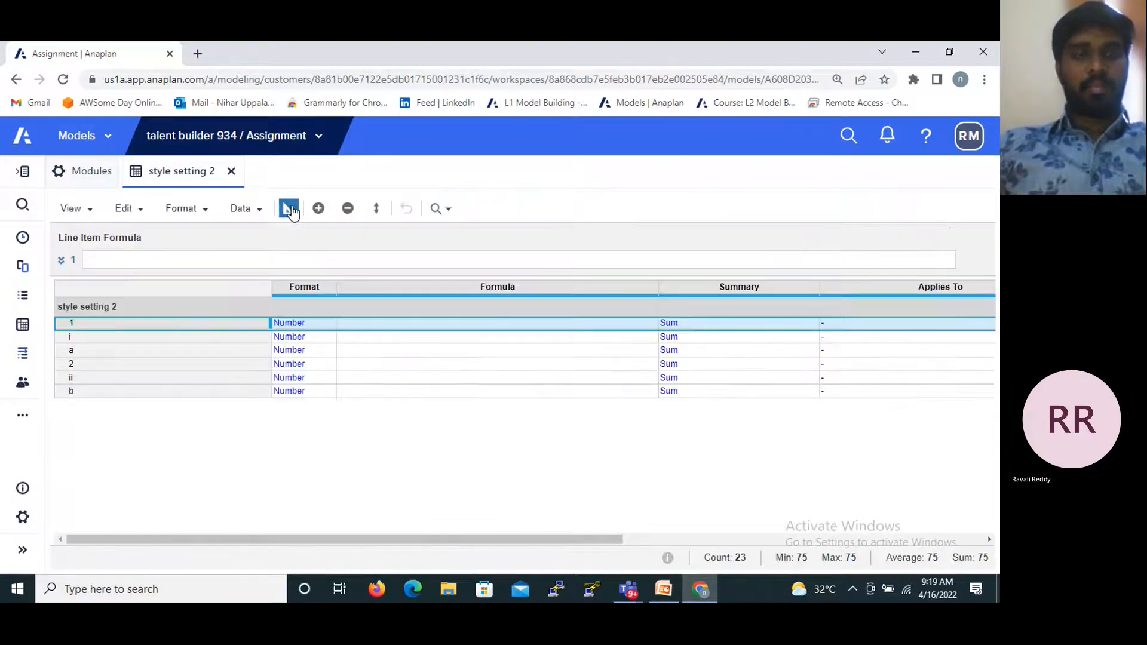
left_click_drag(302, 541, 378, 537)
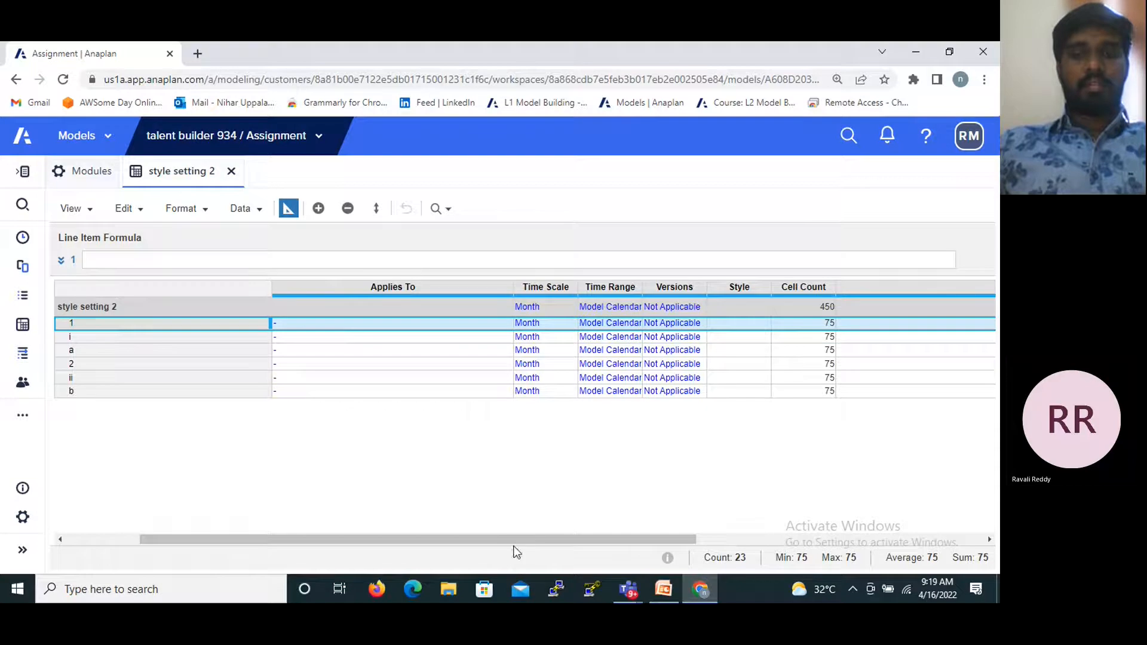
left_click(744, 329)
left_click(762, 323)
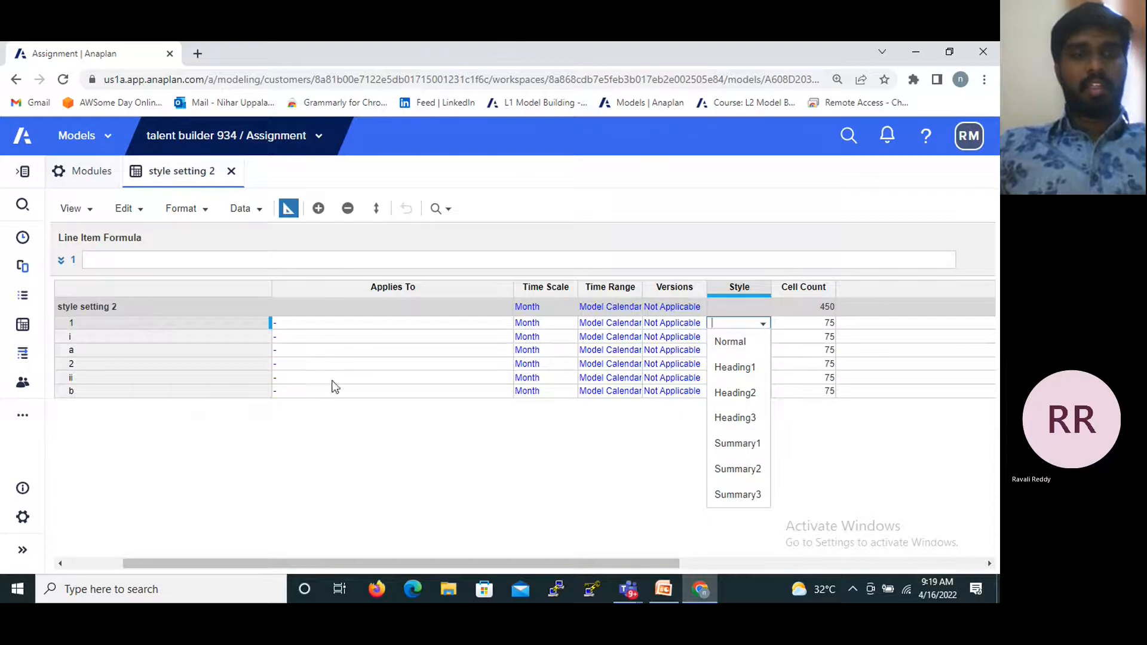
left_click(734, 368)
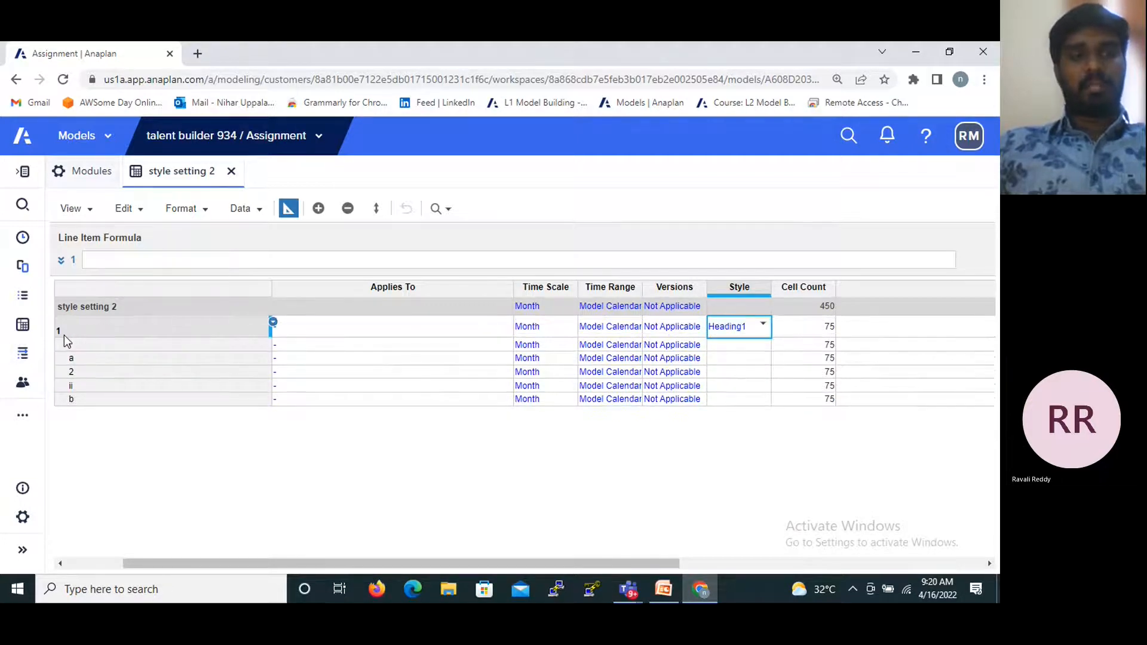
- Set the style of line item i to Heading2 and of line item a to Heading3
left_click(745, 349)
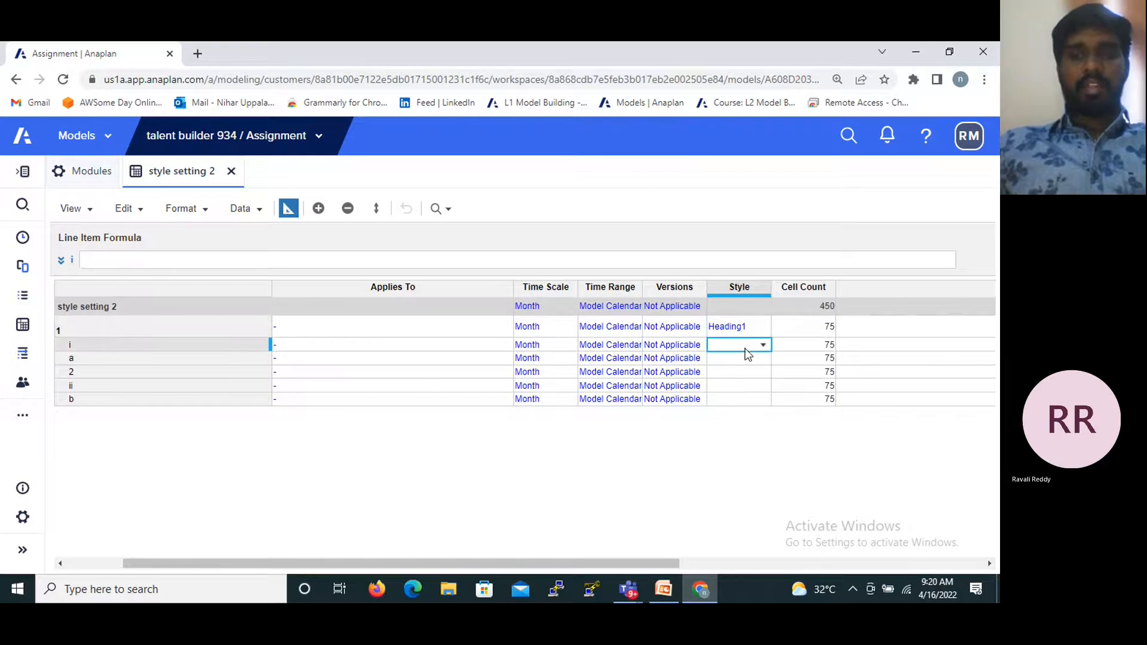
left_click(762, 346)
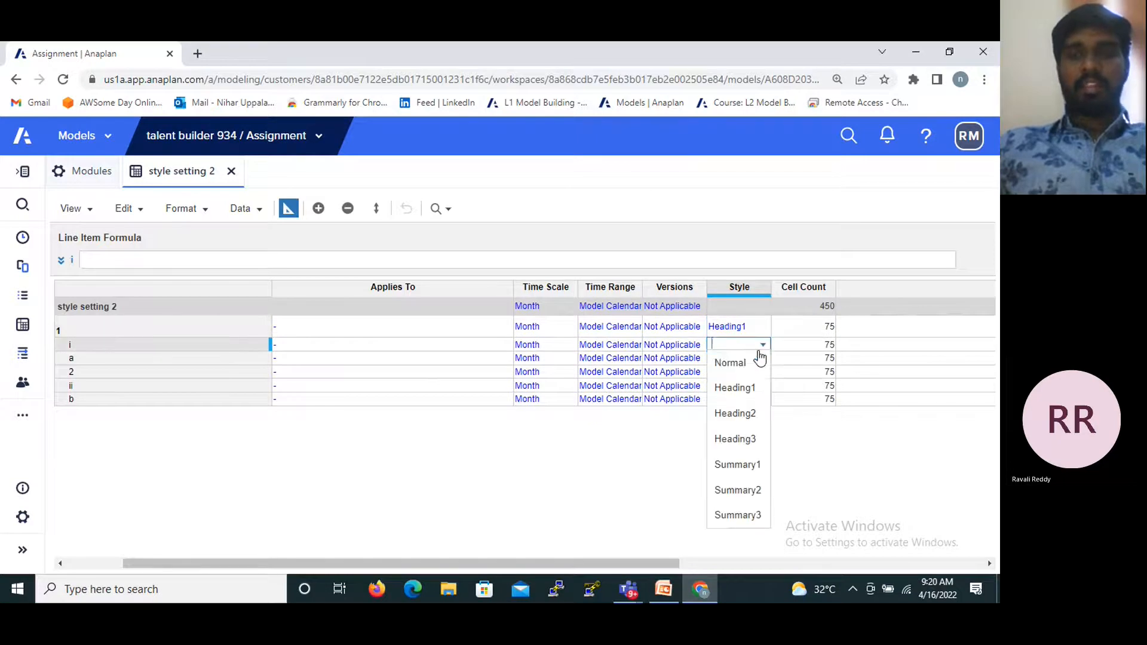
left_click(733, 413)
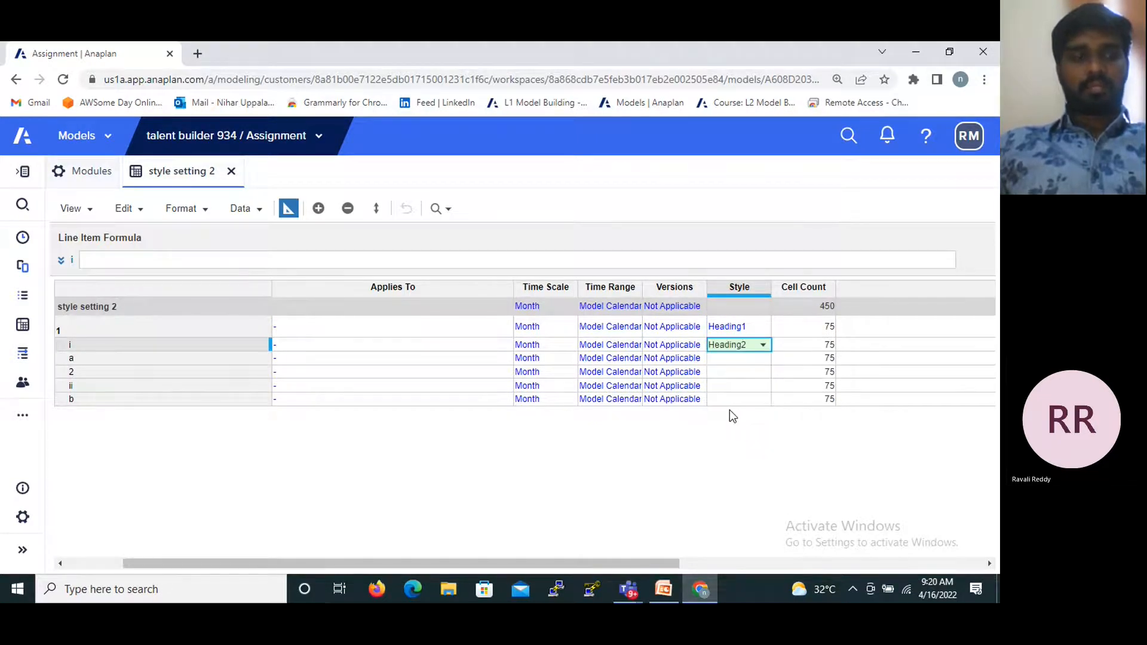
left_click(762, 363)
left_click(763, 362)
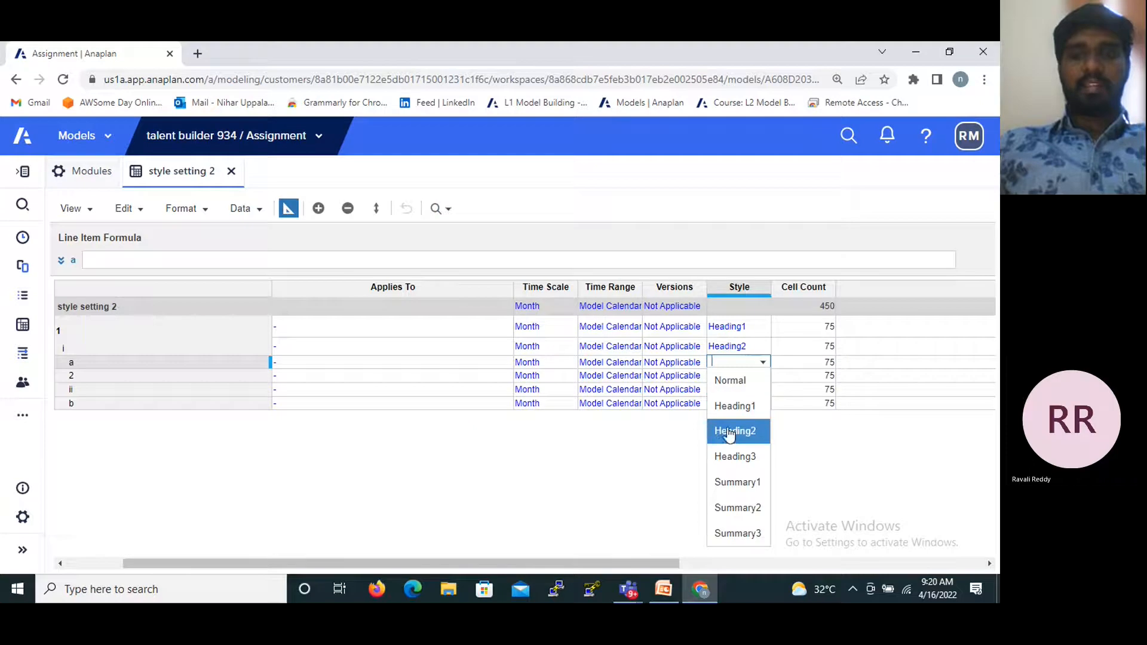
left_click(733, 457)
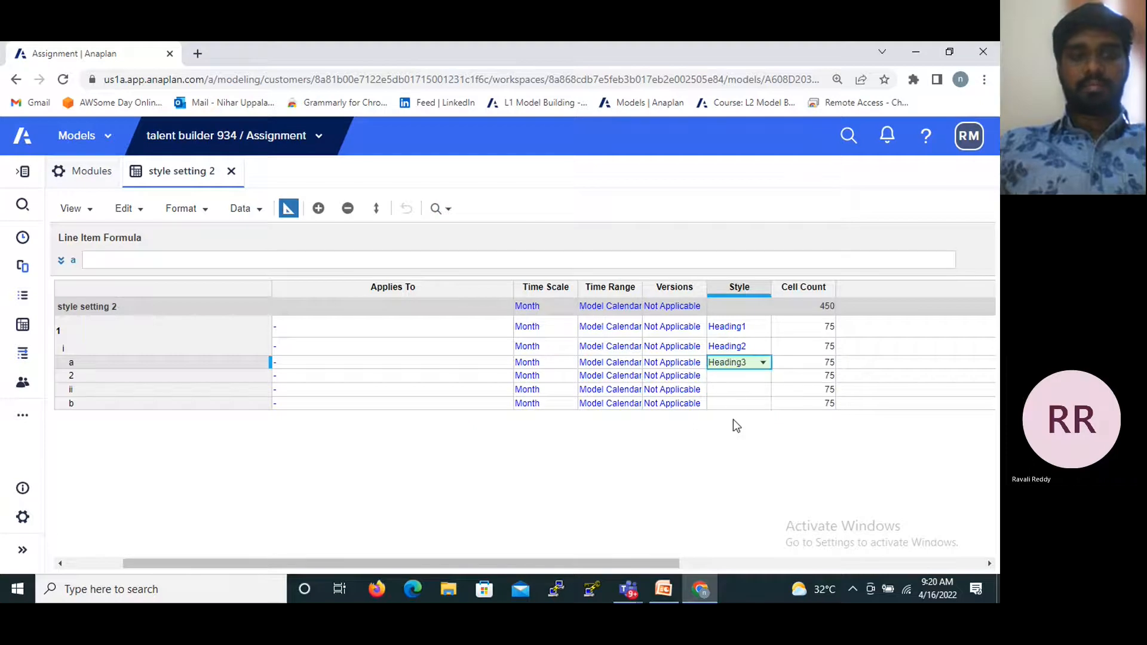
- Set the style of line item 2 to Summary1 and of line item ii to Summary2
left_click(726, 374)
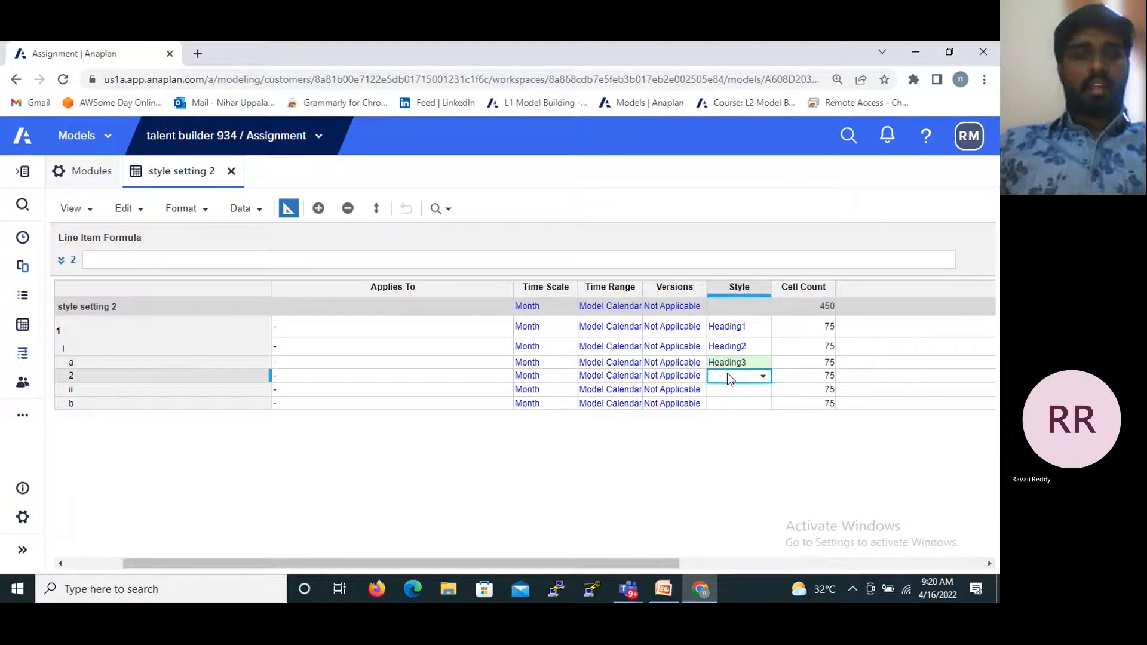
left_click(762, 379)
left_click(731, 500)
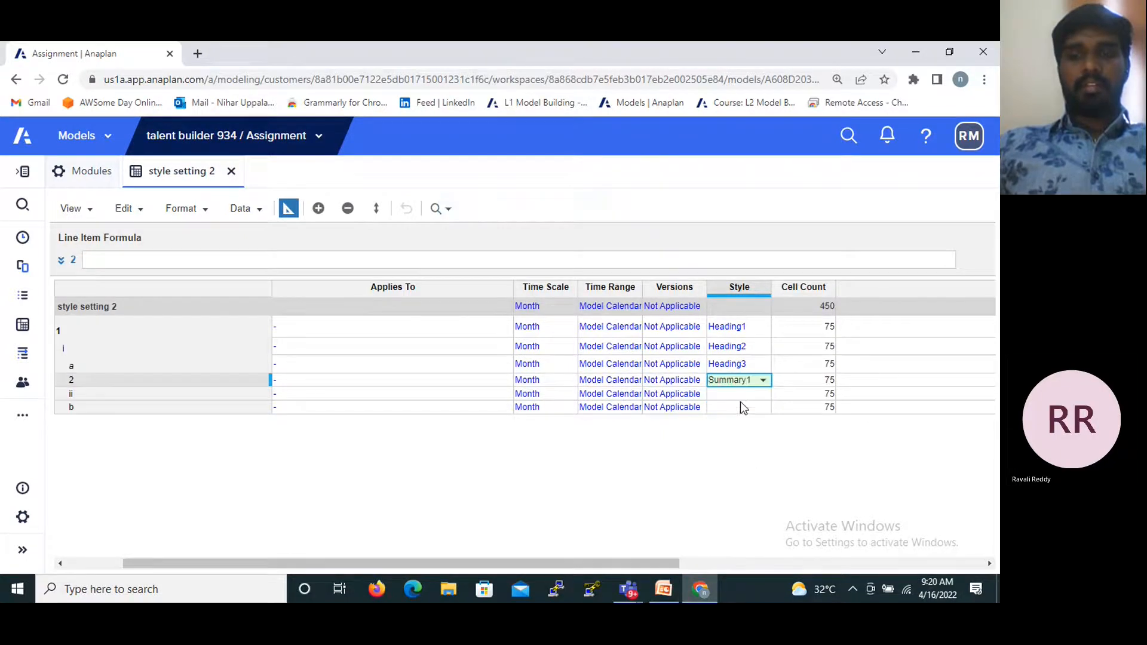
left_click(740, 394)
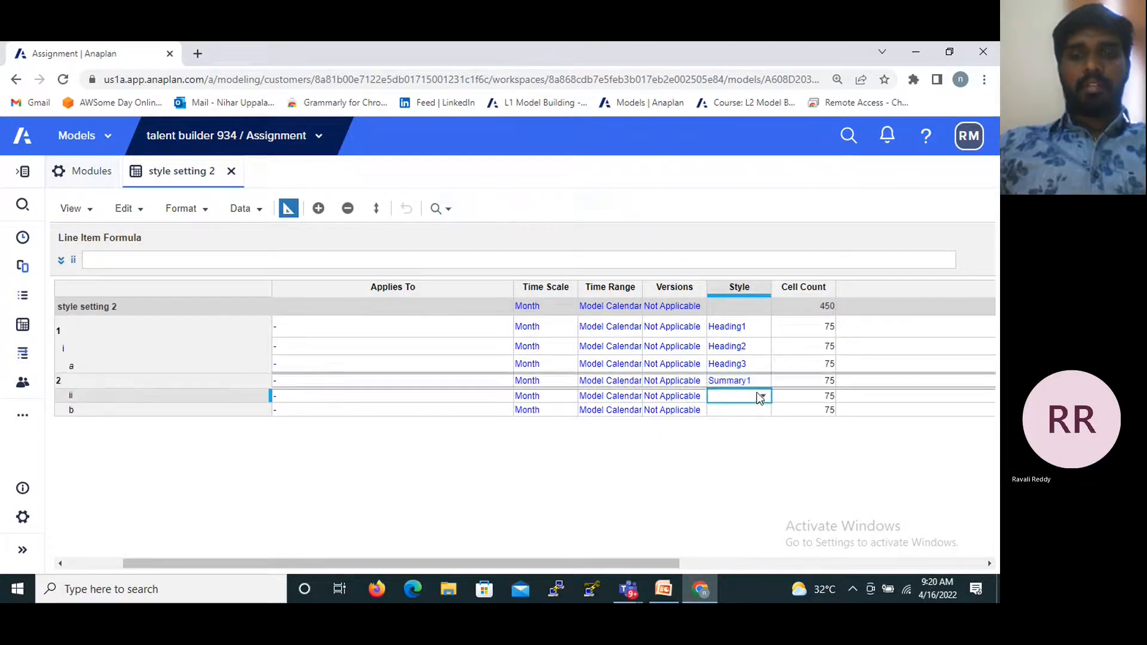
left_click(759, 397)
left_click(762, 397)
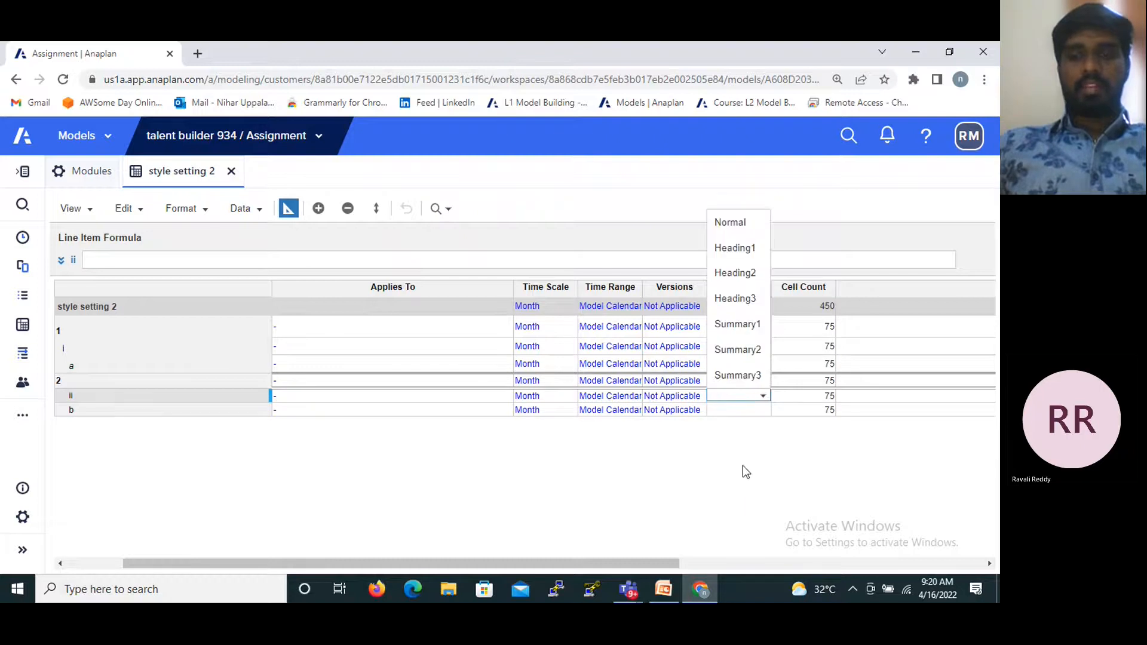
left_click(727, 358)
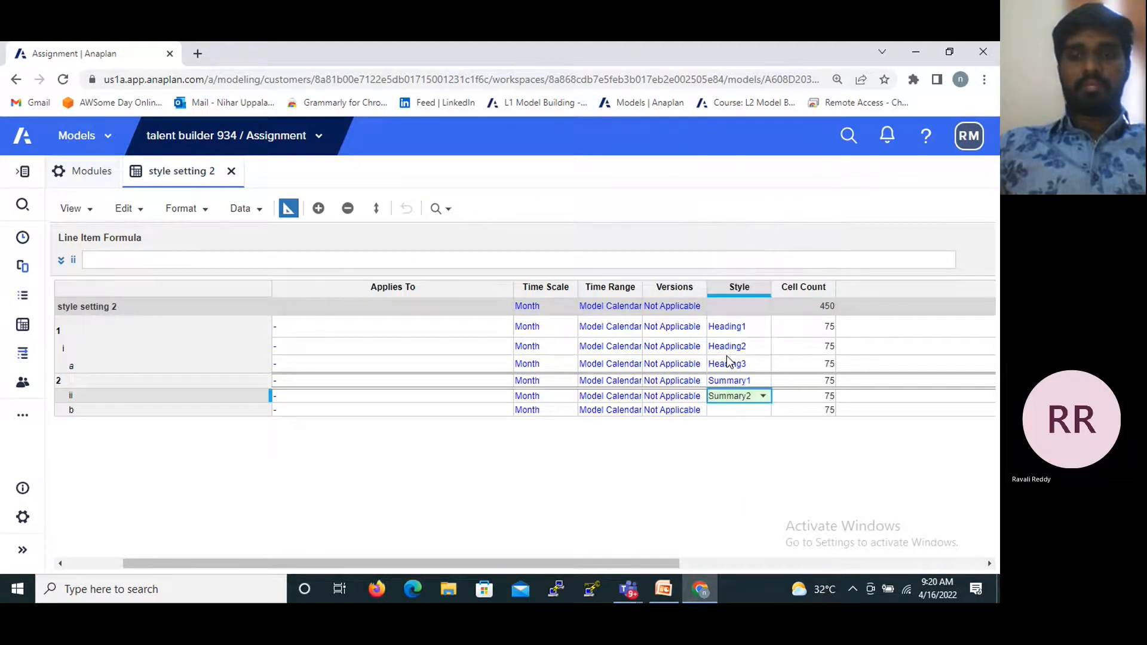
- Set the style of line item b to Summary3
left_click(737, 414)
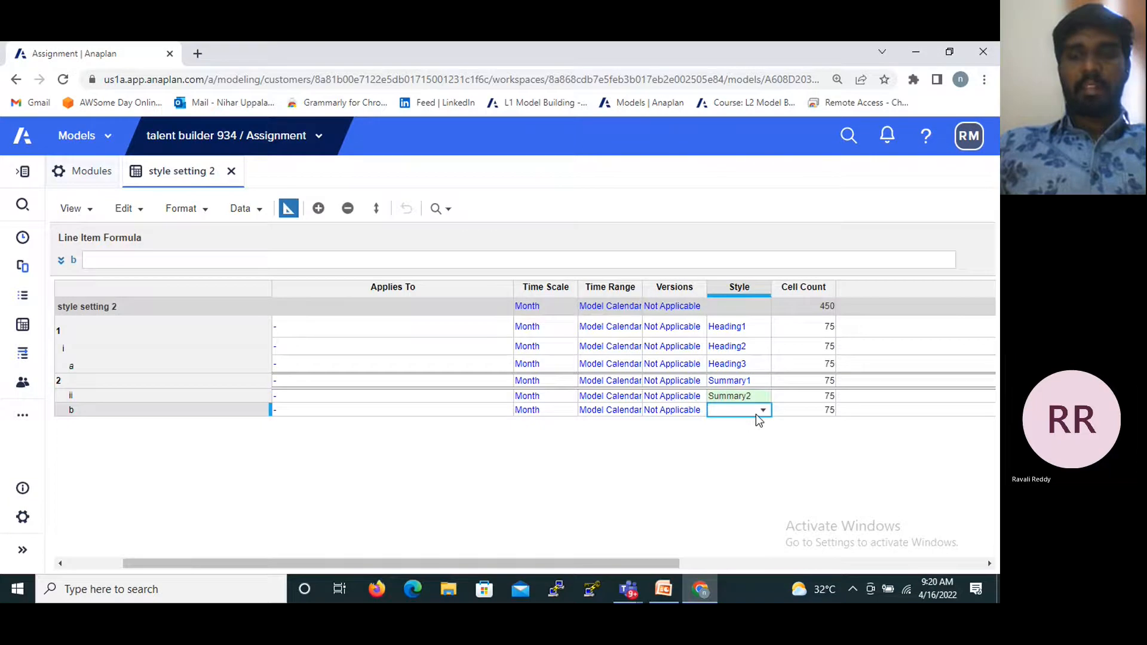
left_click(762, 411)
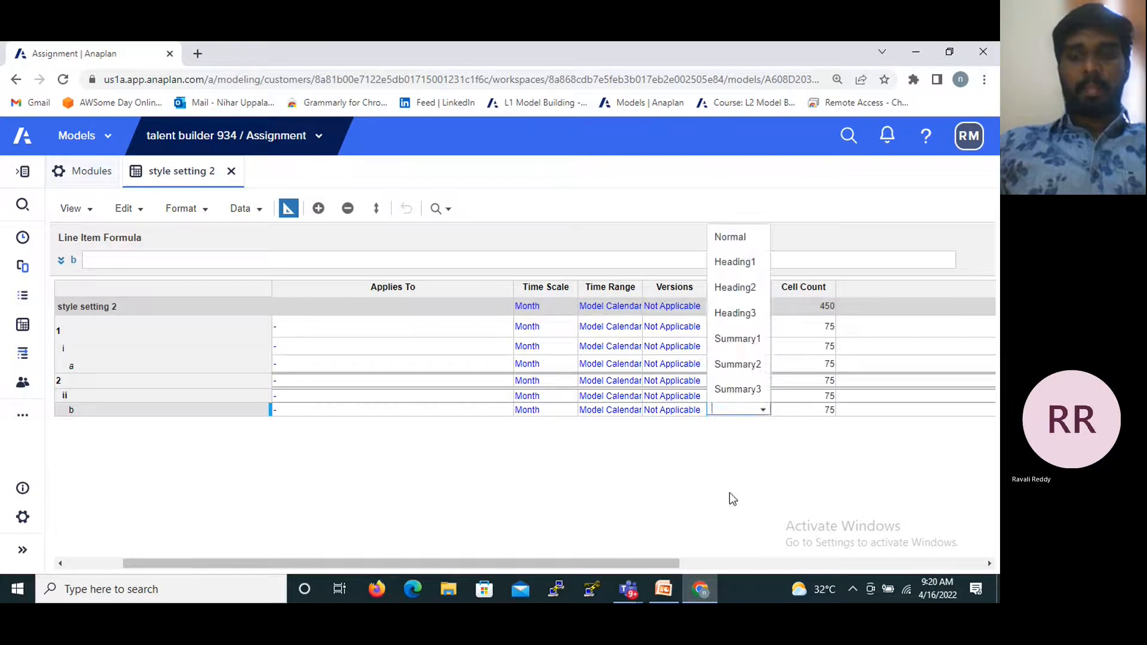
left_click(747, 389)
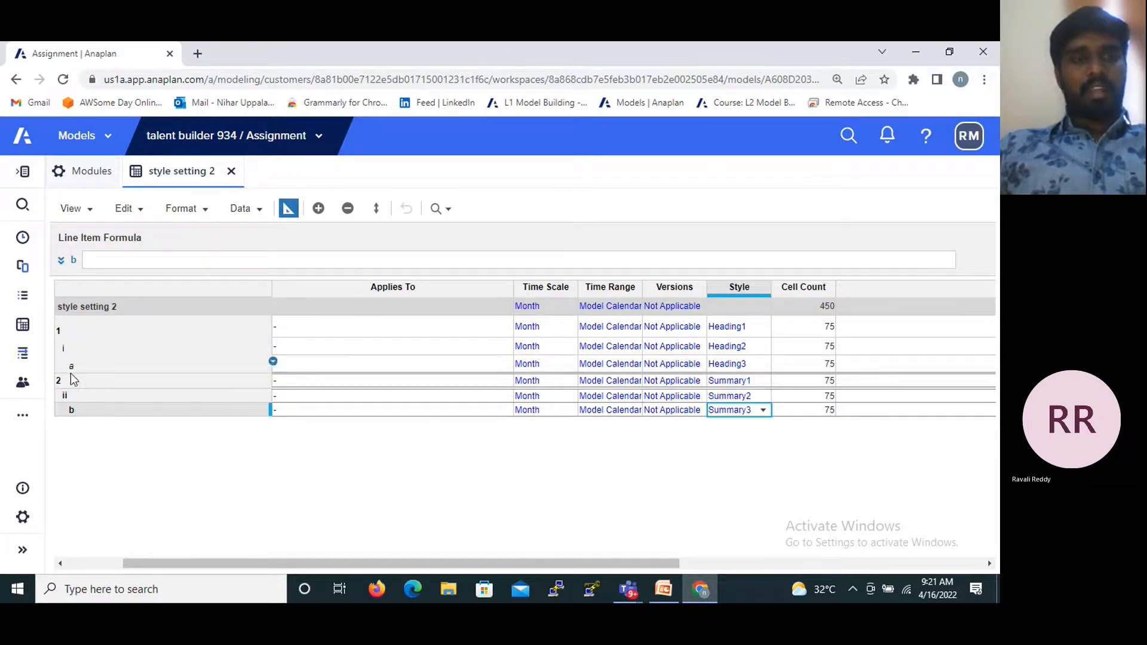
- Switch to the PPT-3 presentation in PowerPoint and go to the Model Size slide
left_click(664, 592)
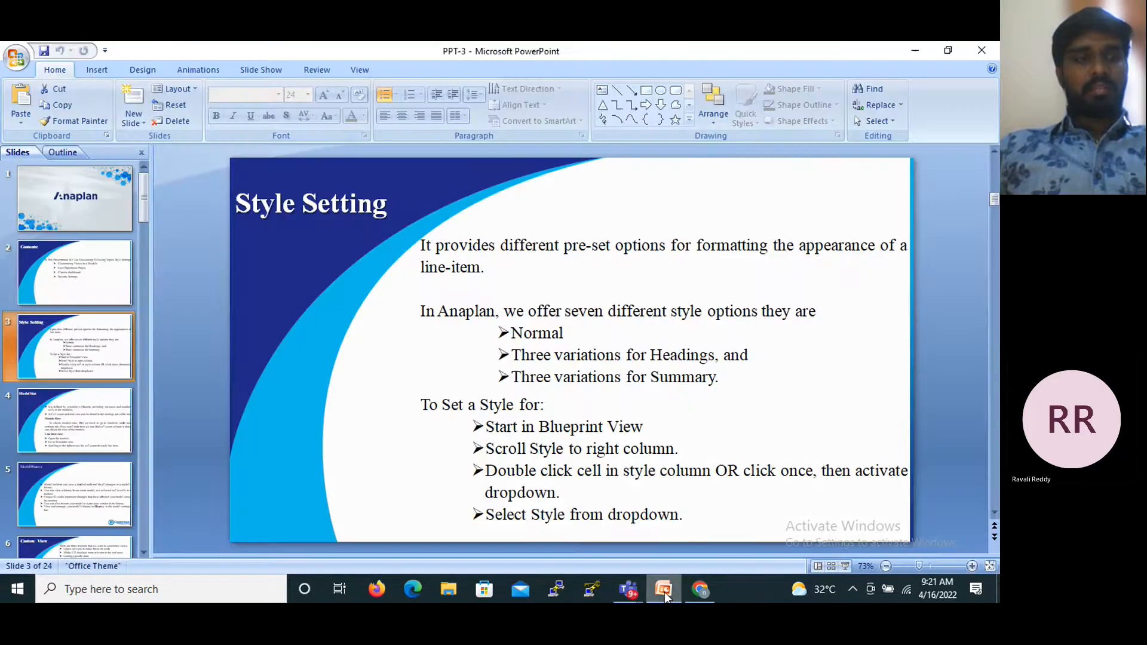
scroll(470, 404, "down", 1)
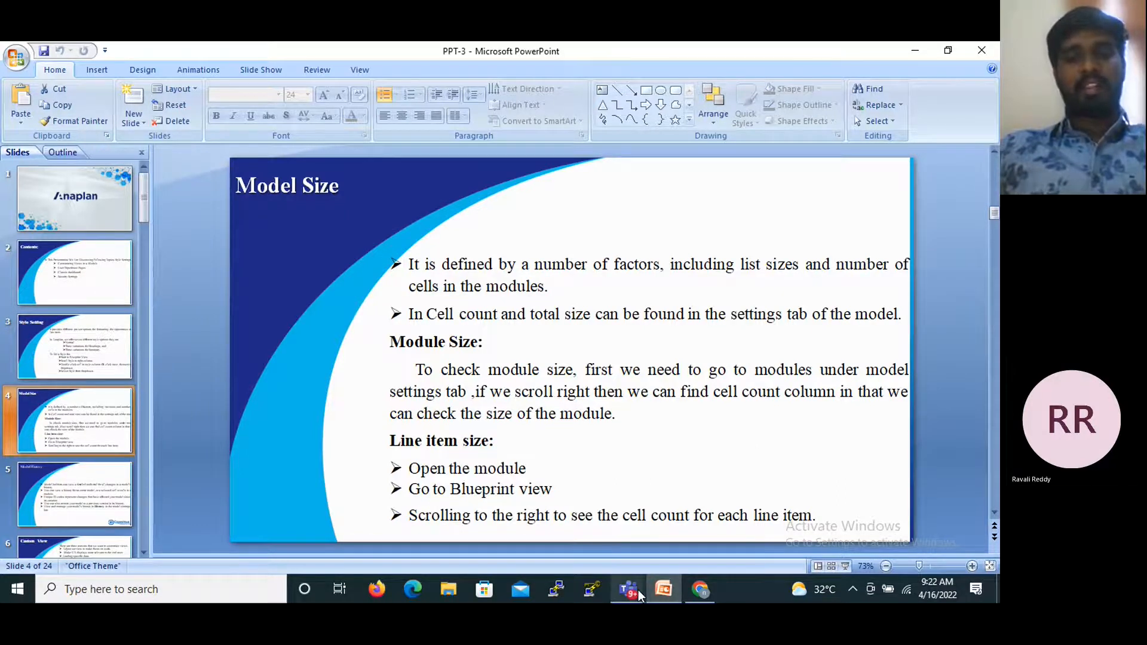
- Switch to Anaplan's module list to examine the cell count of each module, and return to the Model Size slide in PowerPoint
left_click(702, 597)
left_click(89, 173)
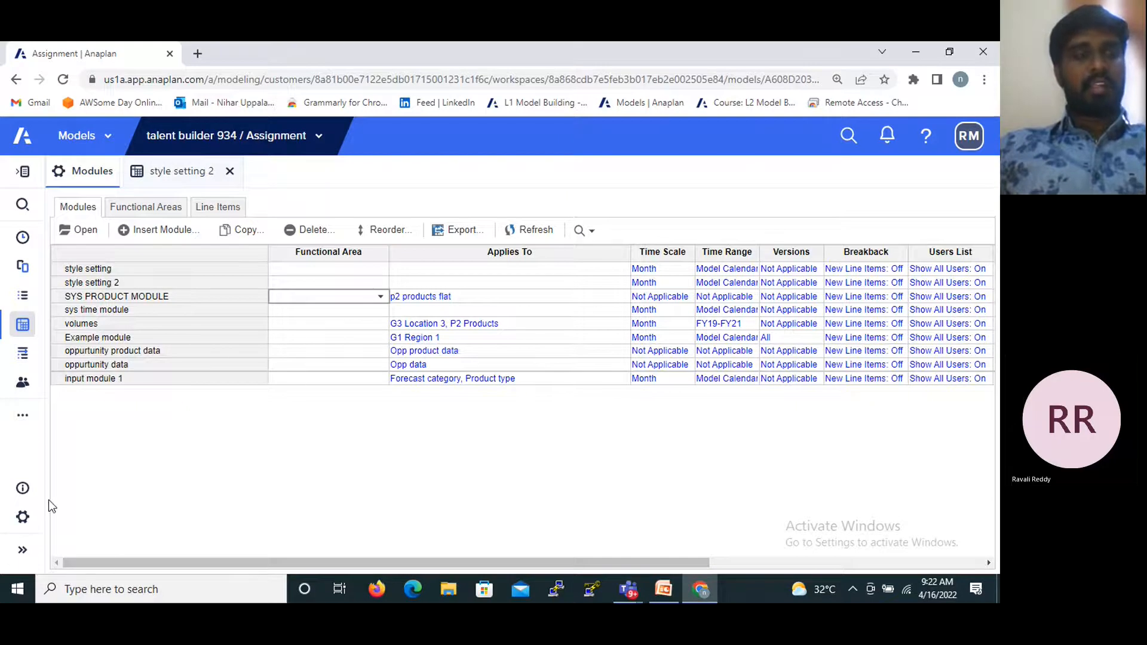
mouse_move(25, 489)
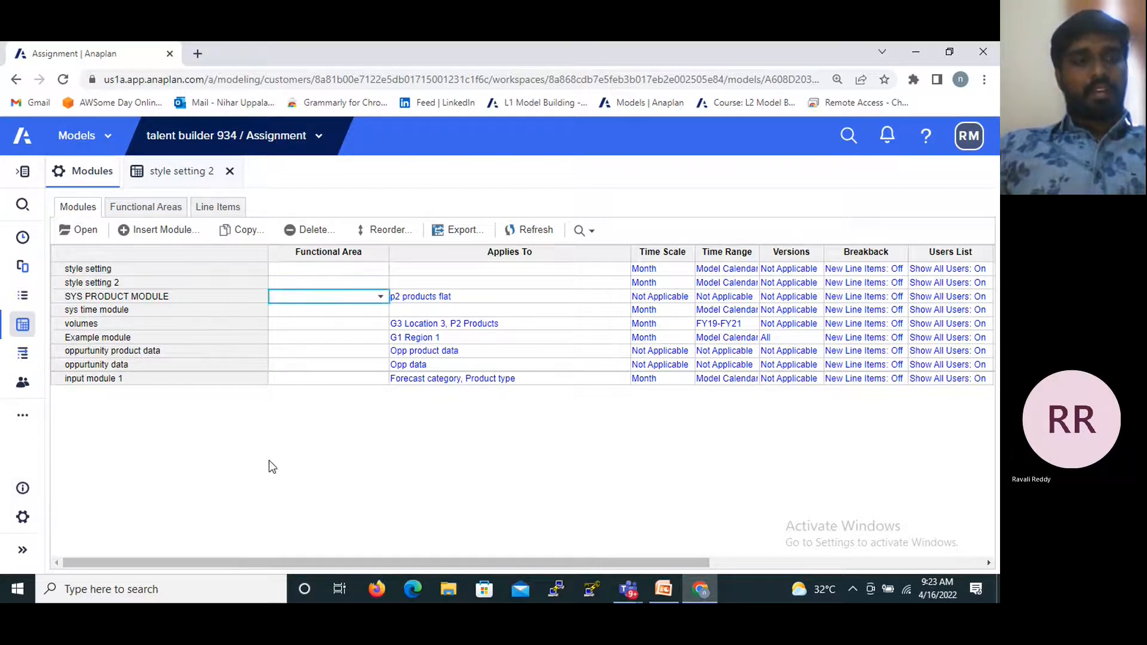
left_click_drag(160, 558, 249, 557)
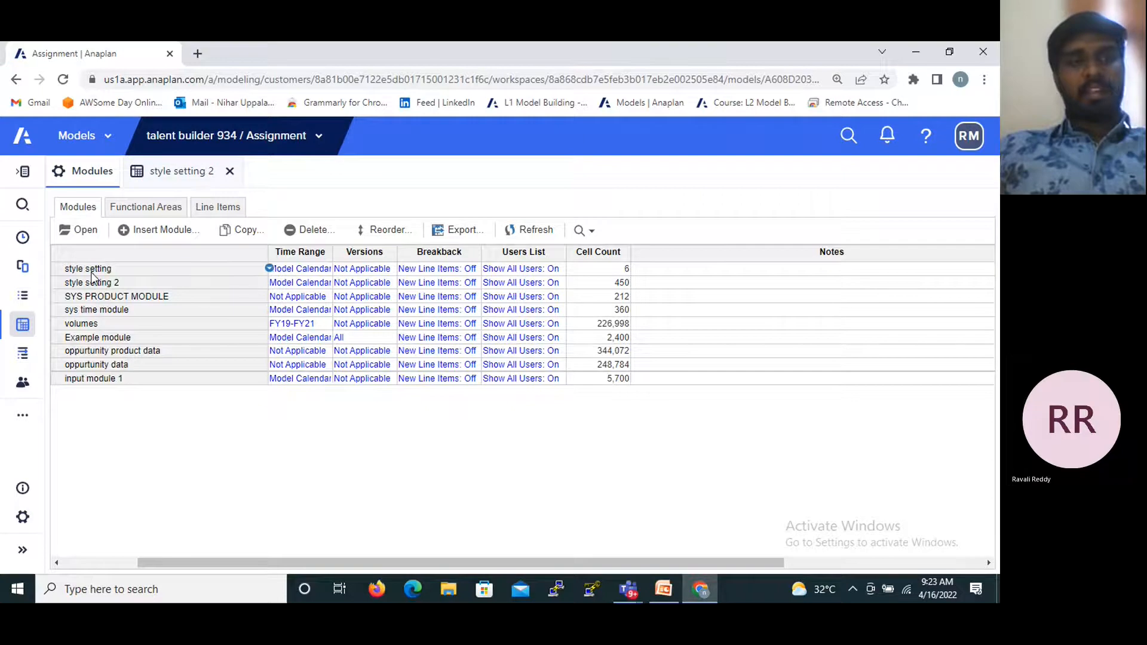
left_click(626, 273)
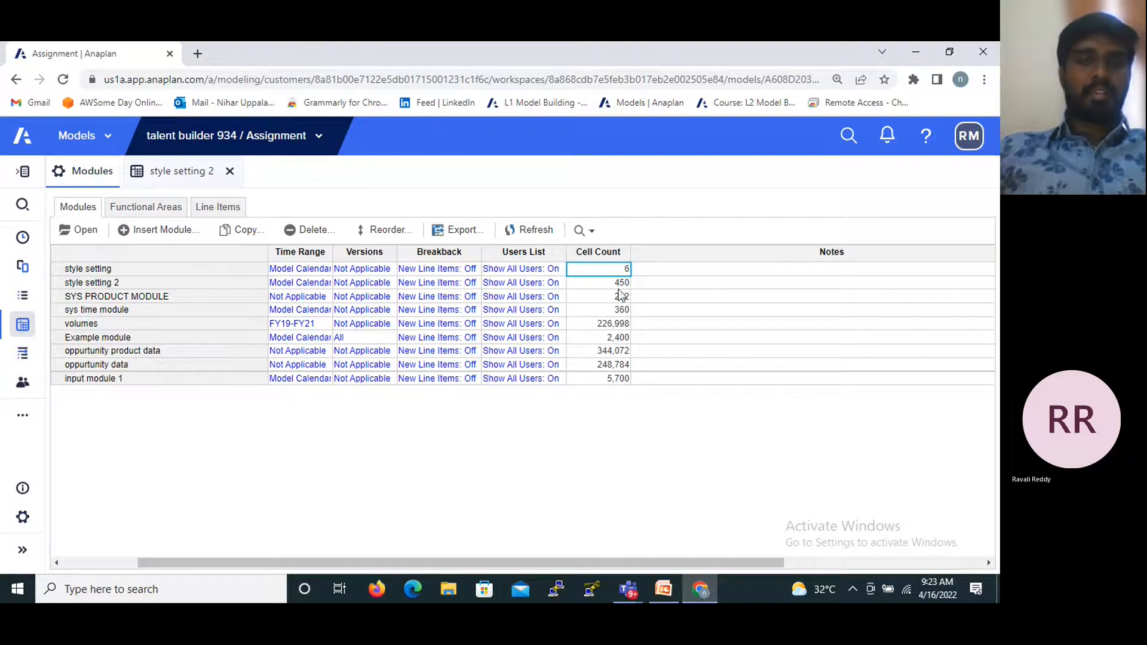
left_click(677, 591)
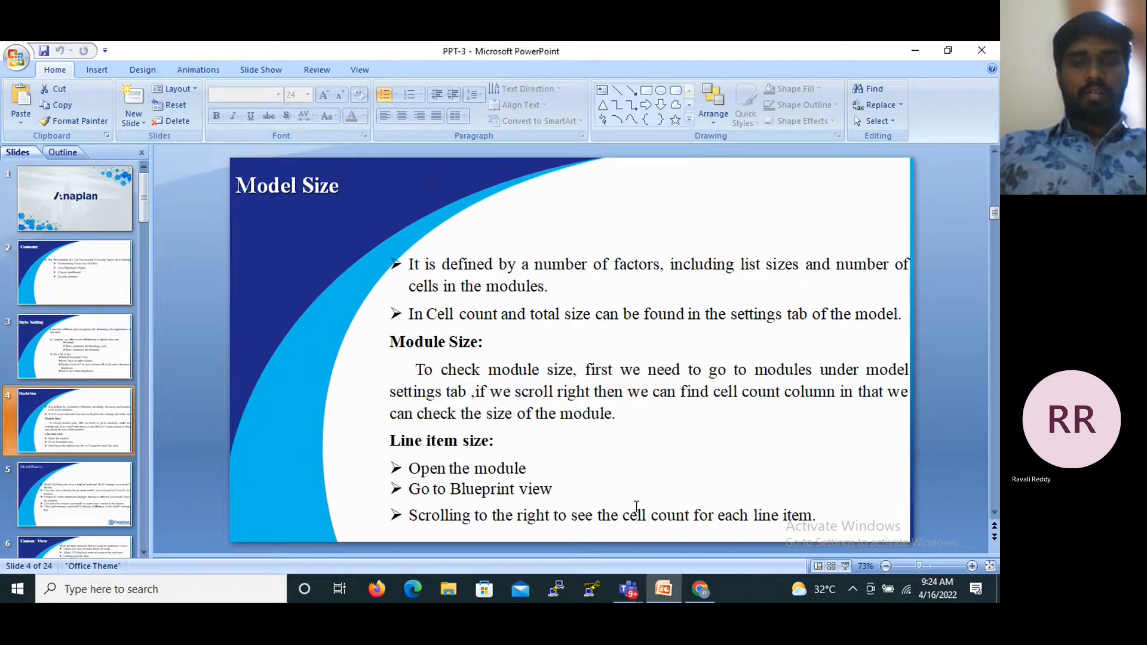
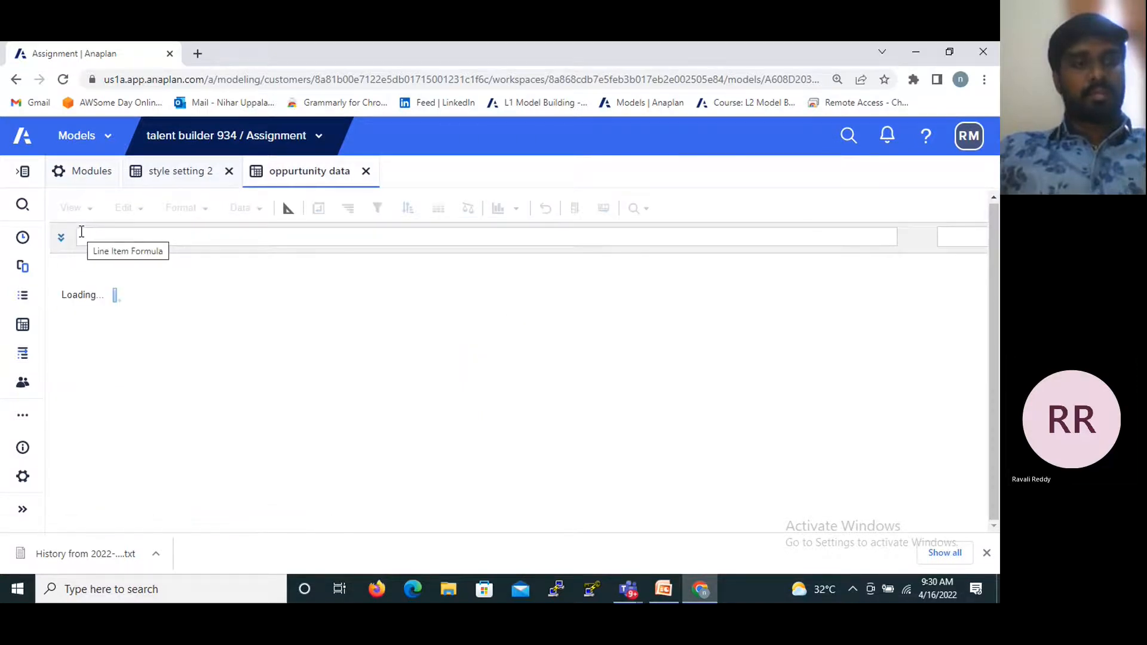
- Hide the oppurtunity number and LOB columns in the oppurtunity data module, and show all columns again
scroll(247, 294, "down", 2)
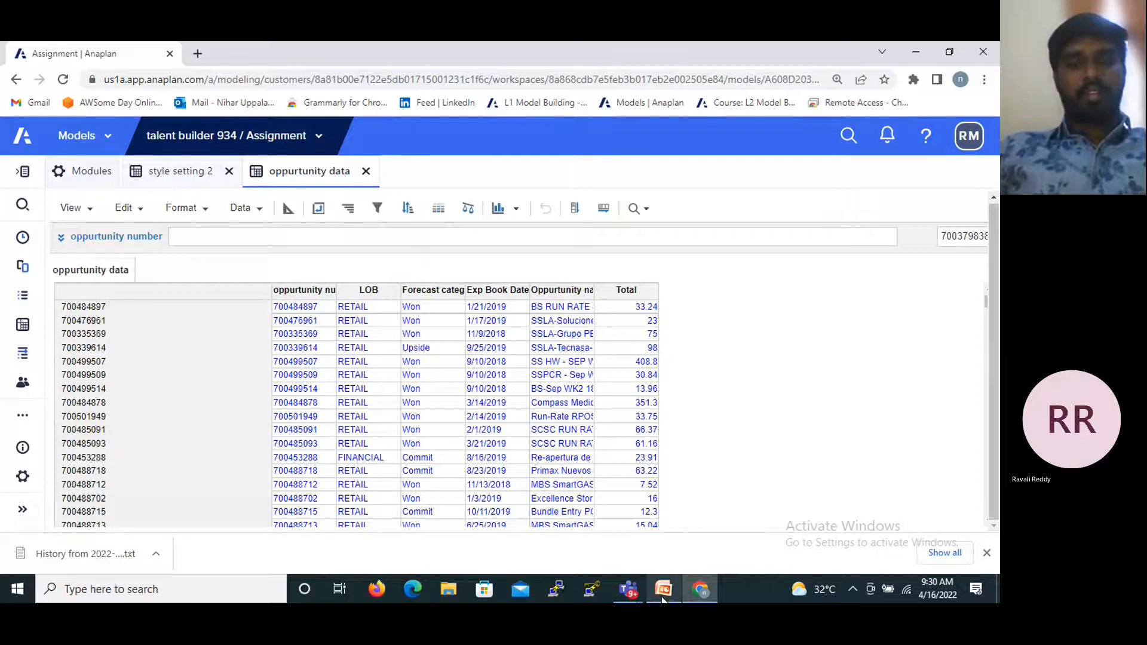
mouse_move(663, 597)
mouse_move(668, 541)
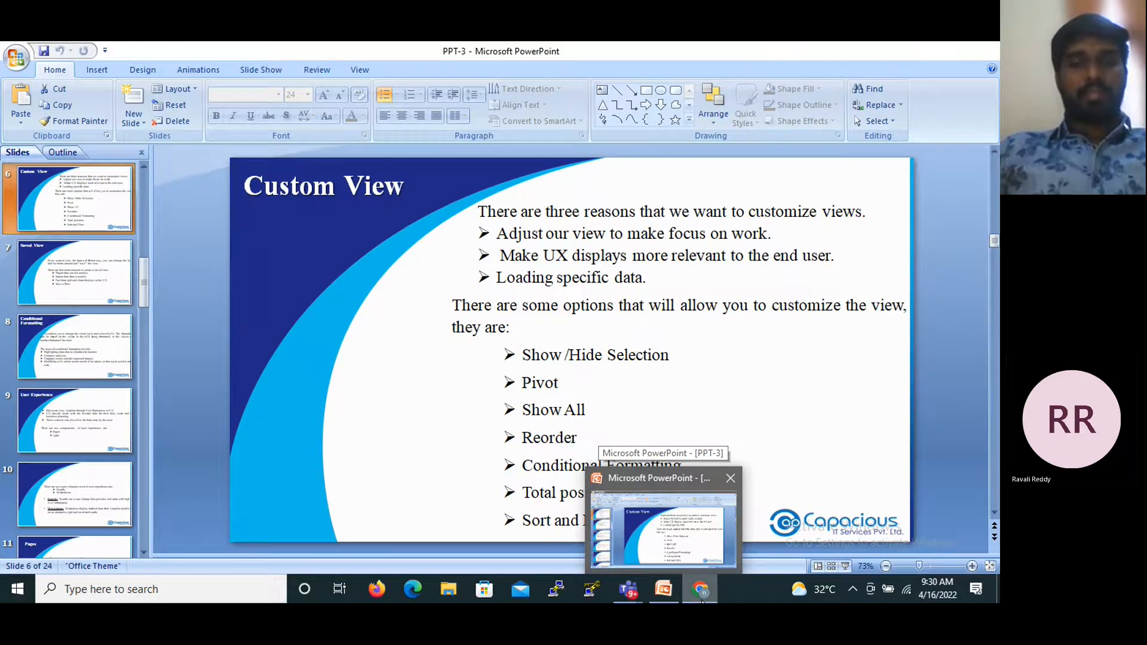
mouse_move(699, 597)
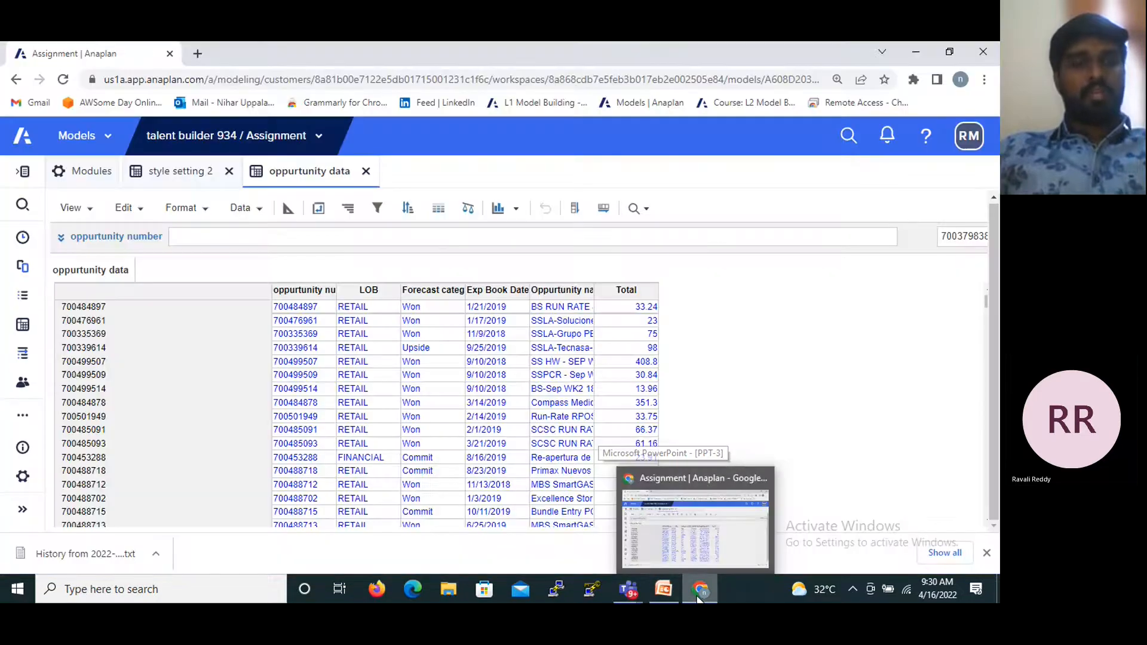
left_click(308, 293)
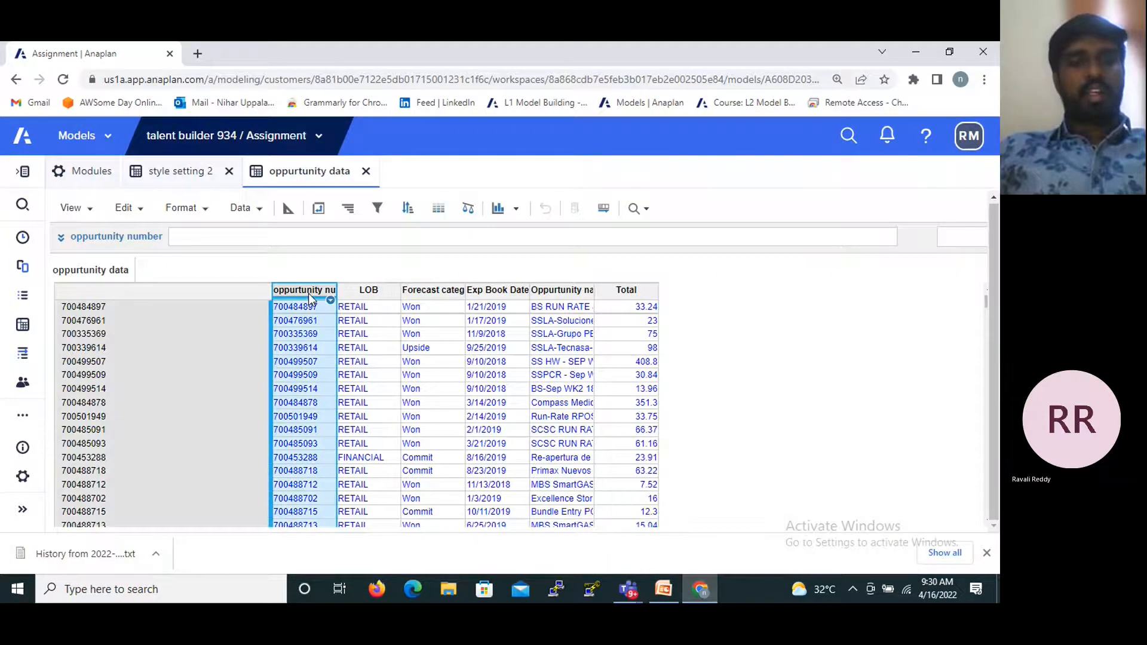
left_click(362, 295, "shift")
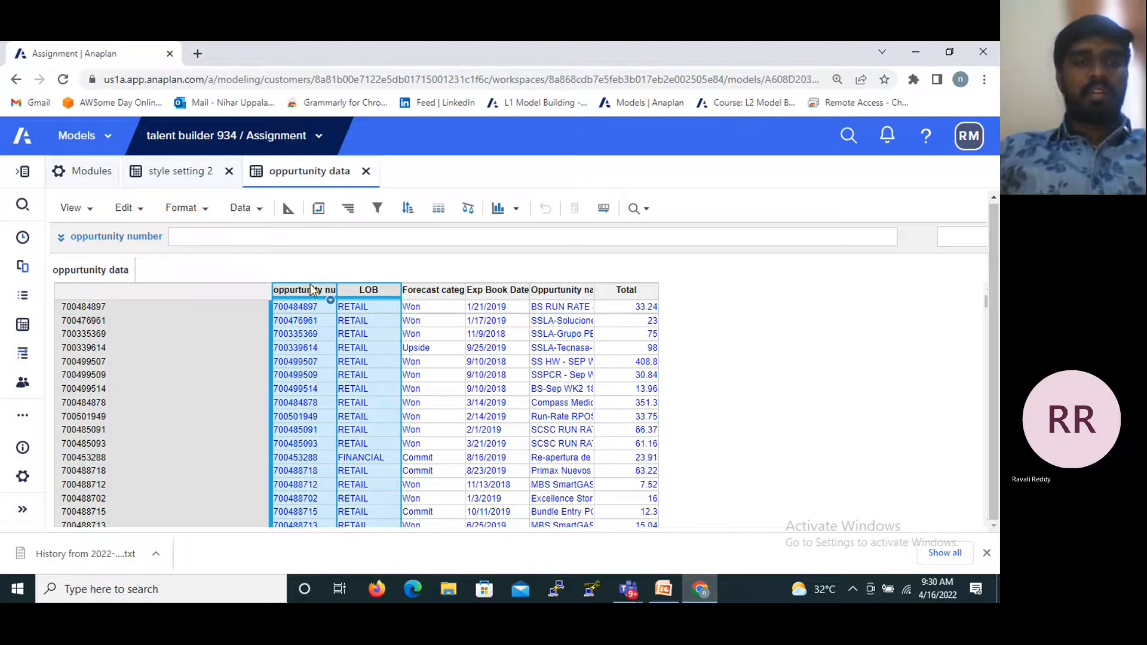
left_click(199, 212)
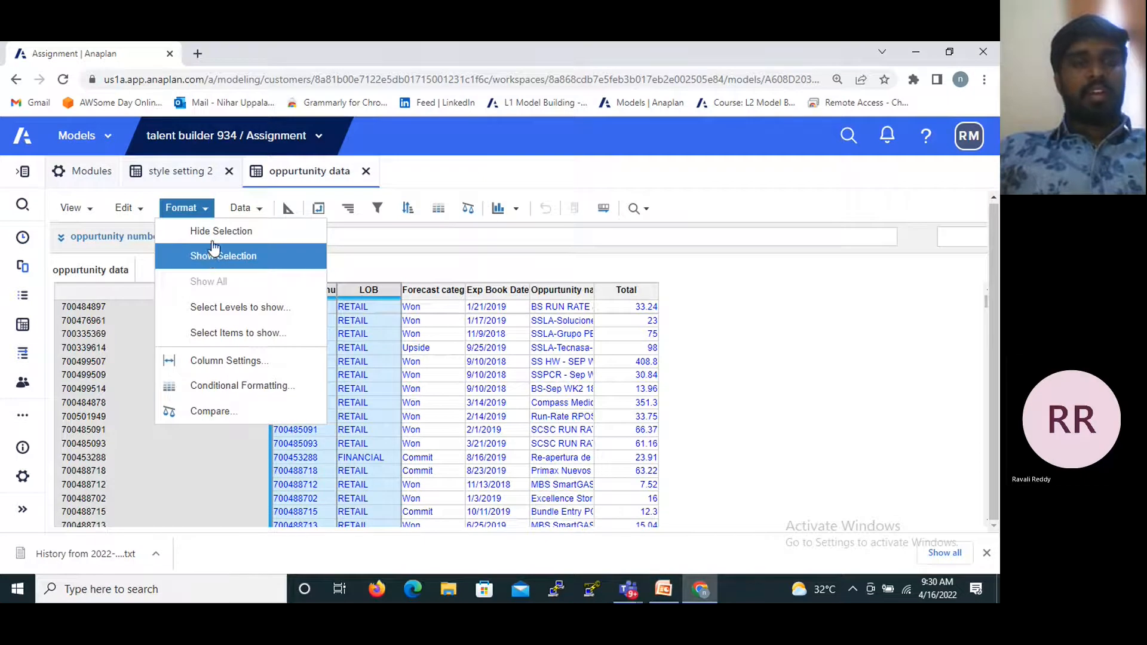
left_click(213, 231)
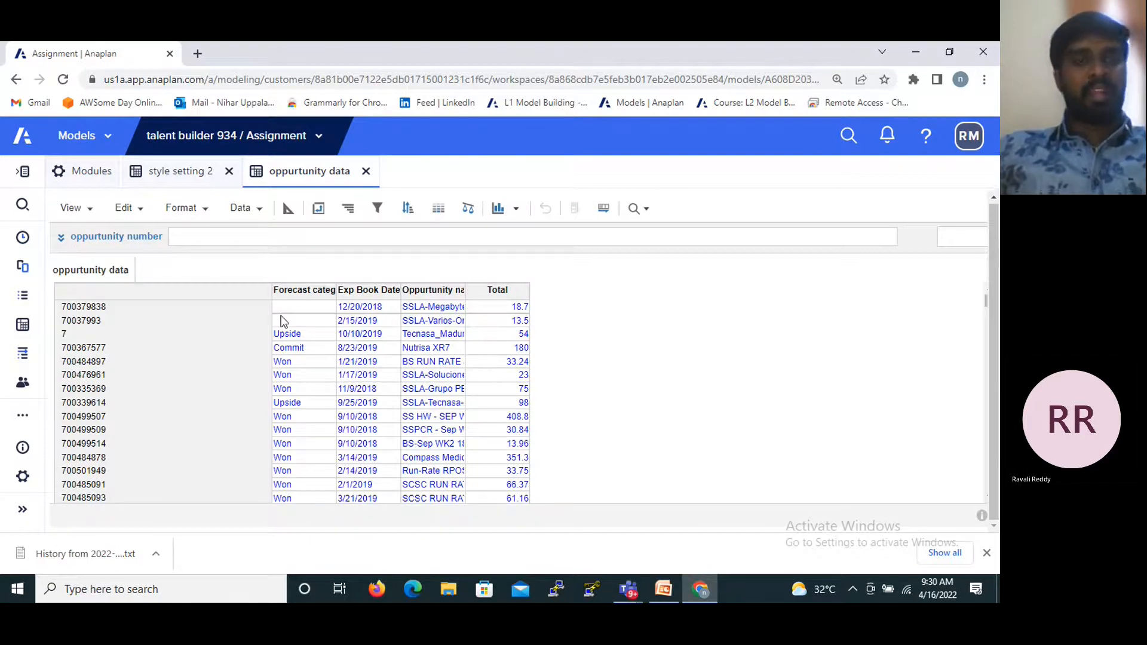
left_click(206, 209)
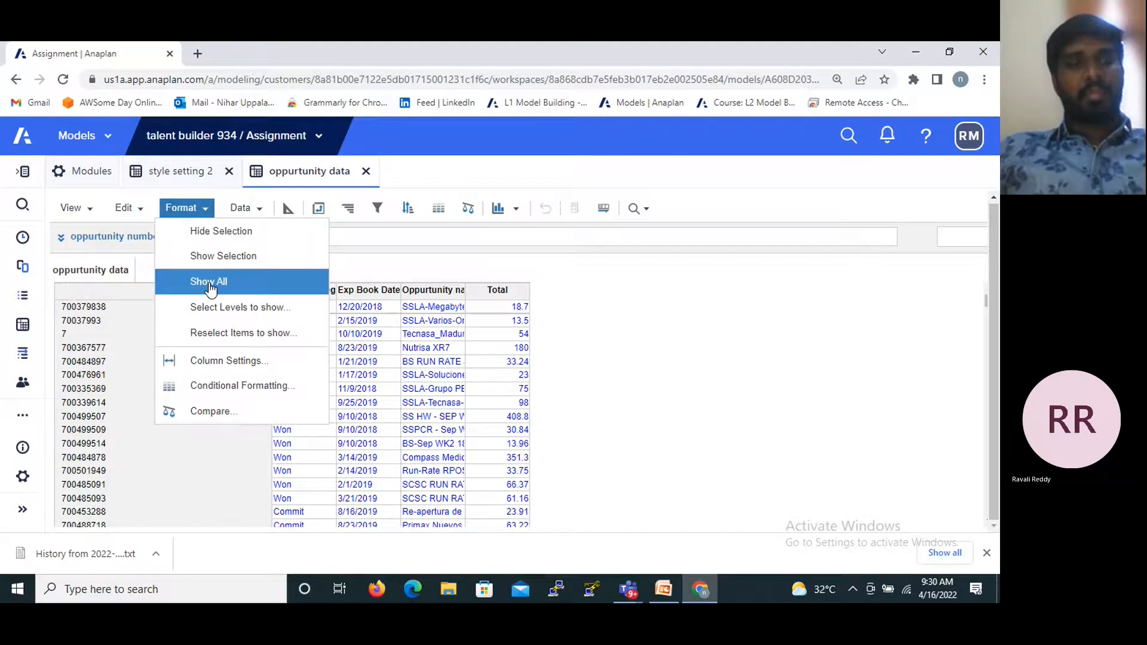
left_click(210, 288)
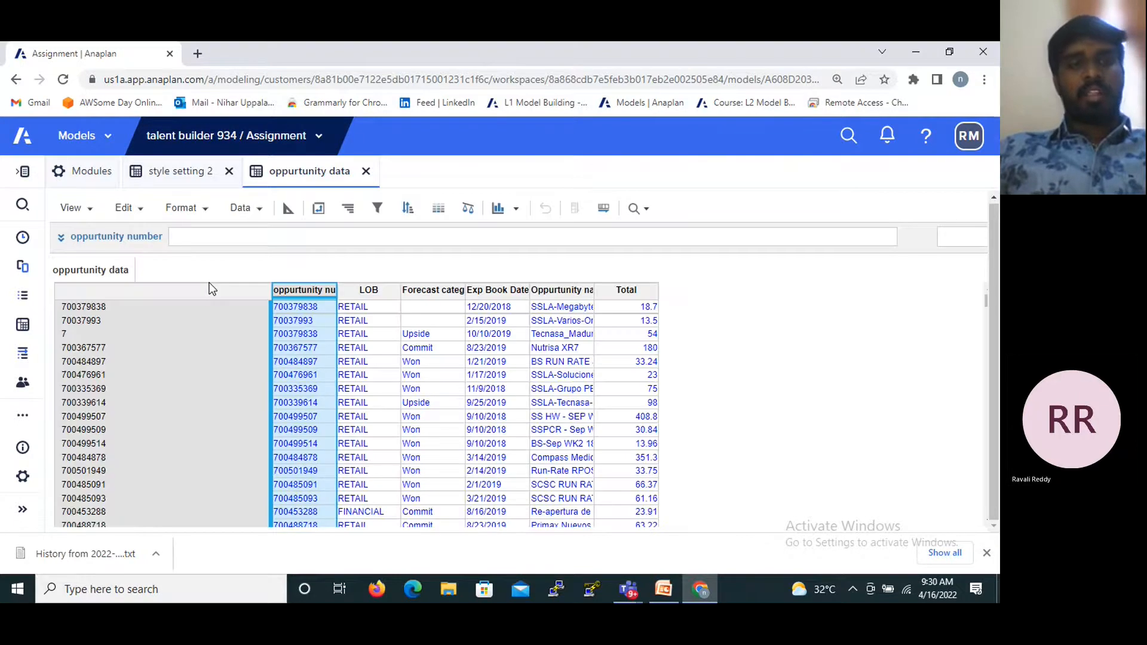
- Show only the oppurtunity number and LOB columns, and restore the display of all columns
left_click(360, 292, "shift")
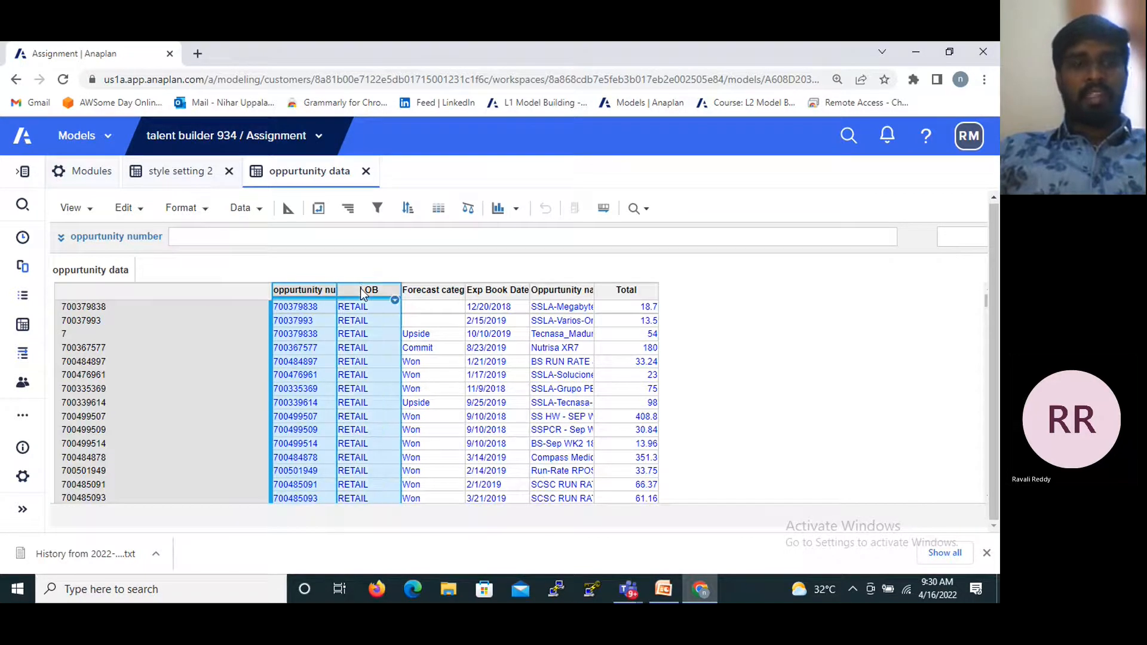
left_click(197, 210)
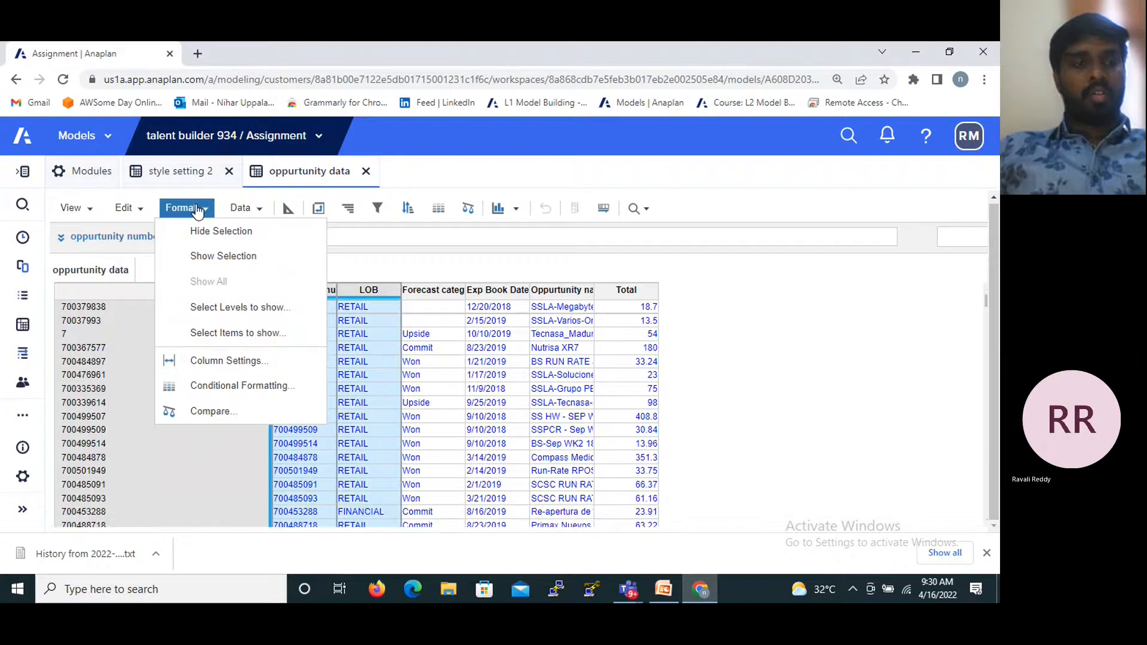
left_click(246, 257)
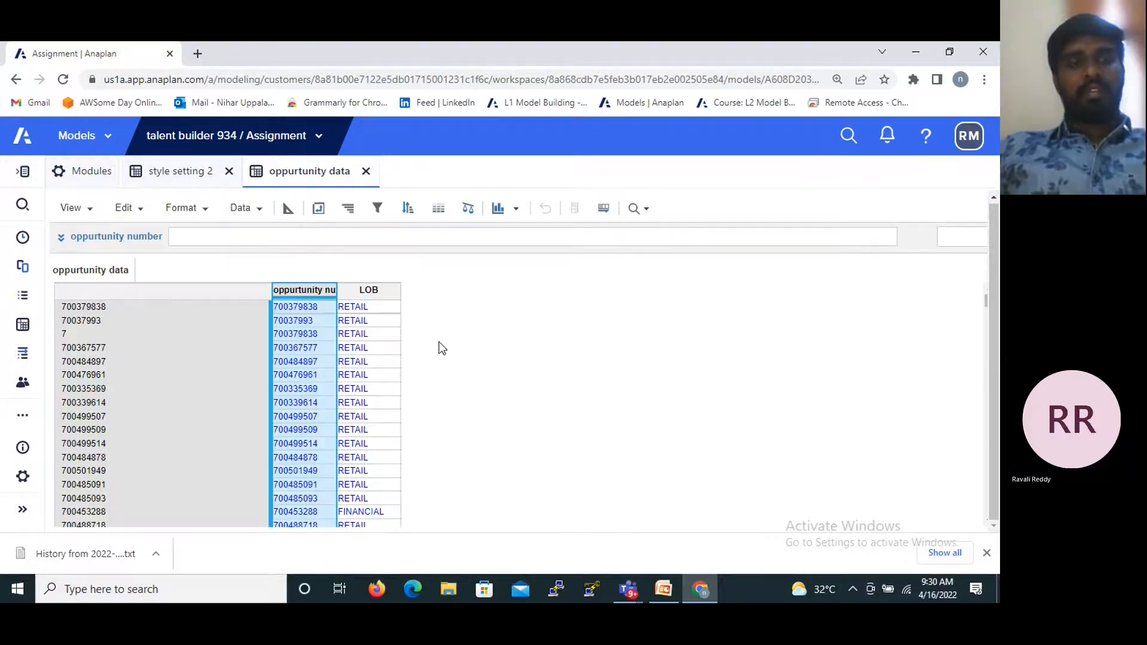
left_click(202, 212)
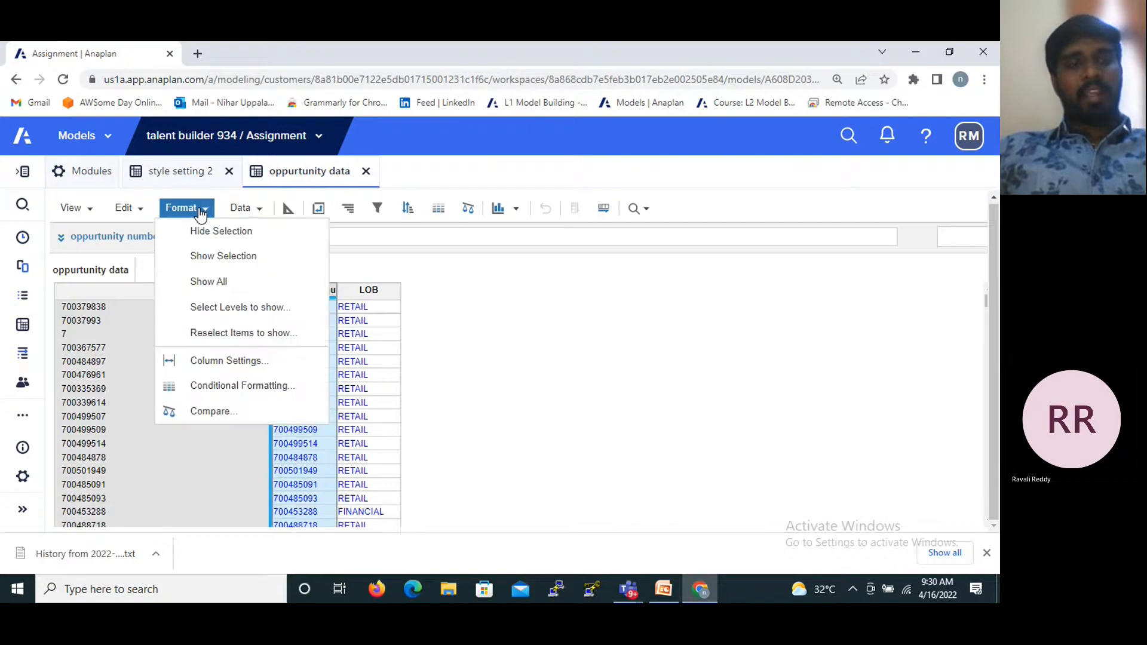
left_click(205, 292)
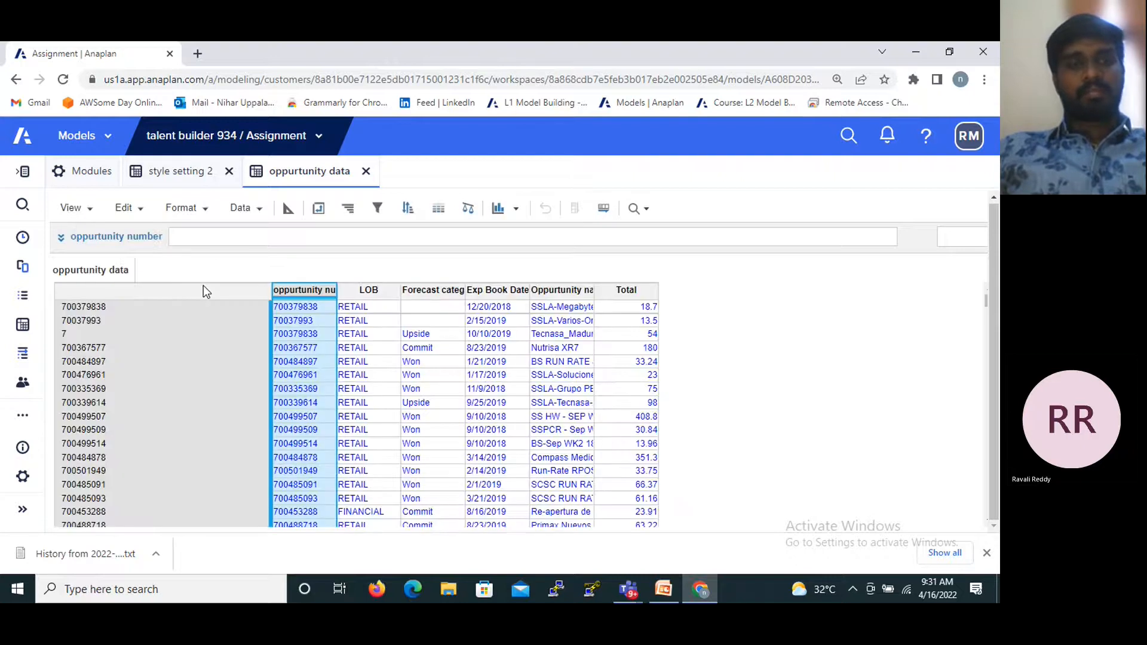
left_click(181, 208)
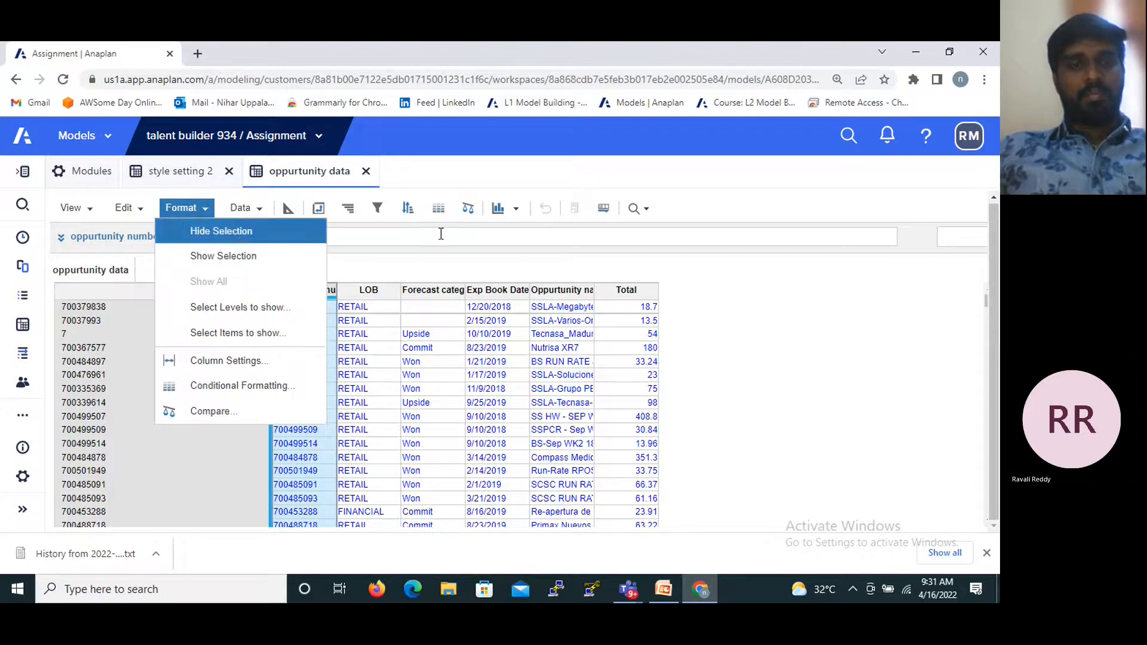
left_click(420, 249)
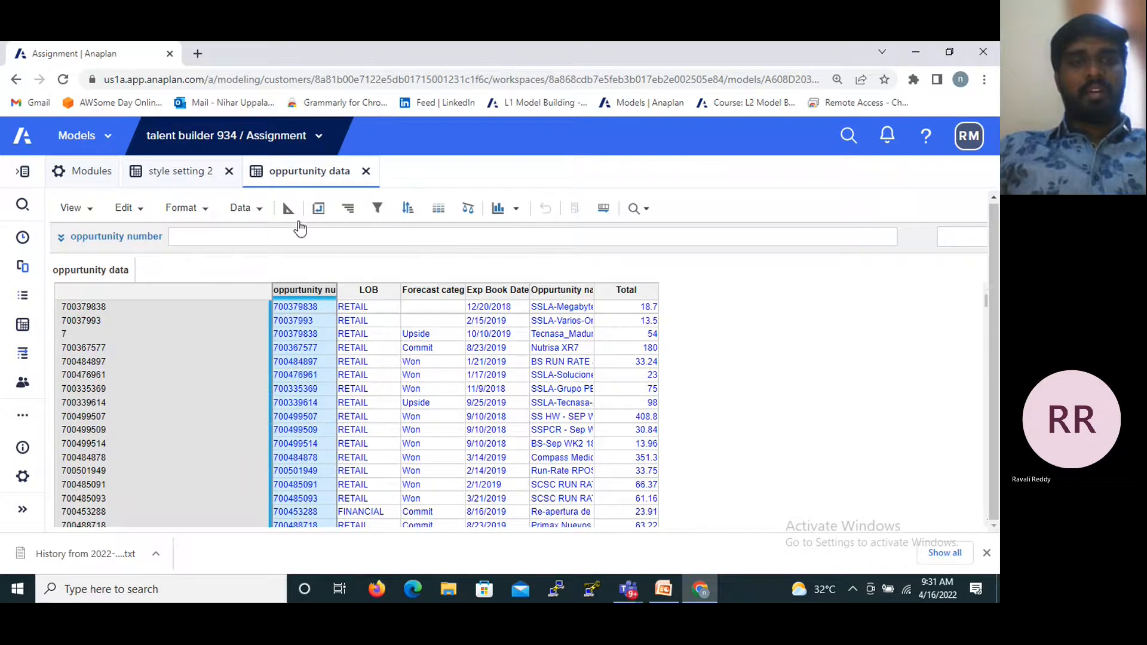
left_click(209, 210)
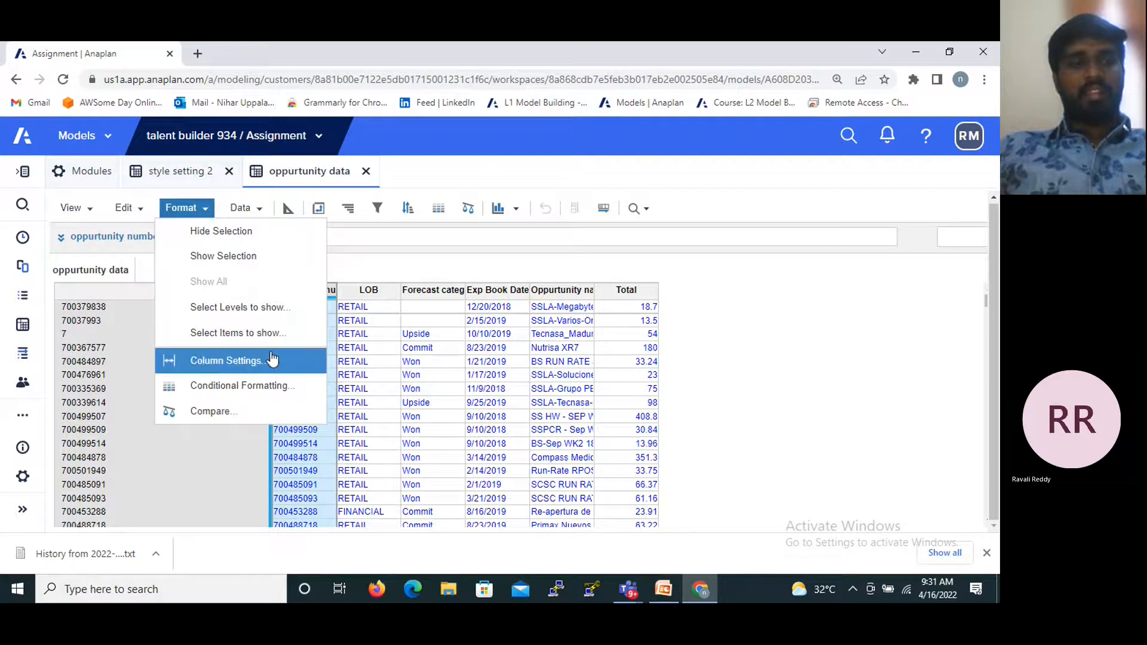
left_click(411, 263)
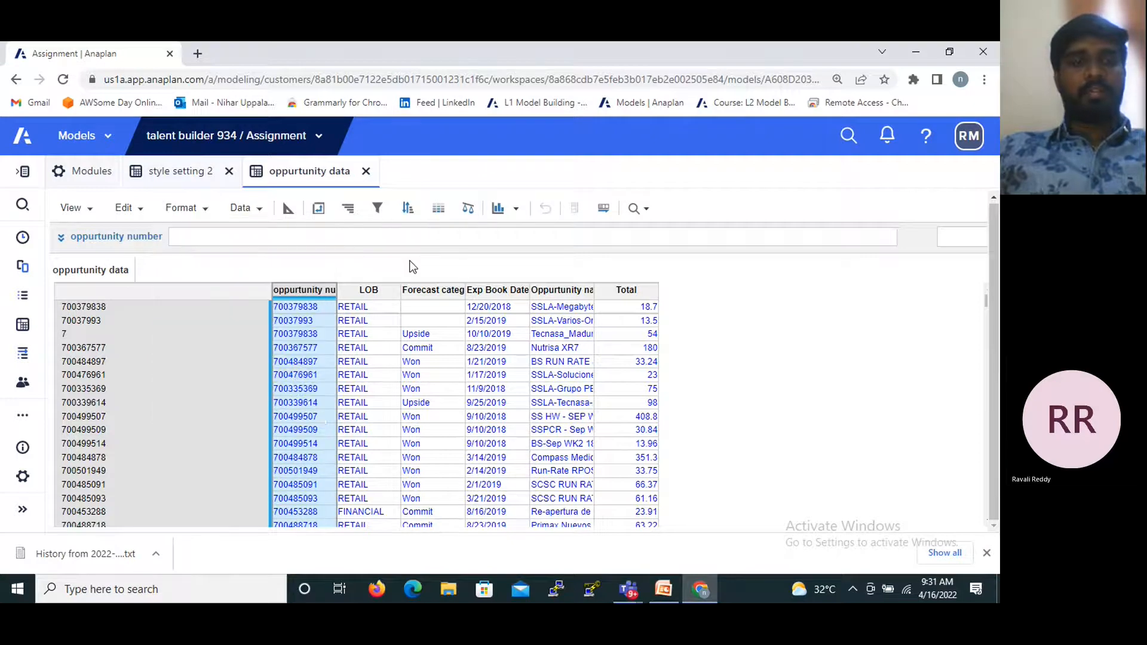
- Start an Opp data filter on oppurtunity number, check its comparison operators, and remove and re-add the rule
left_click(376, 209)
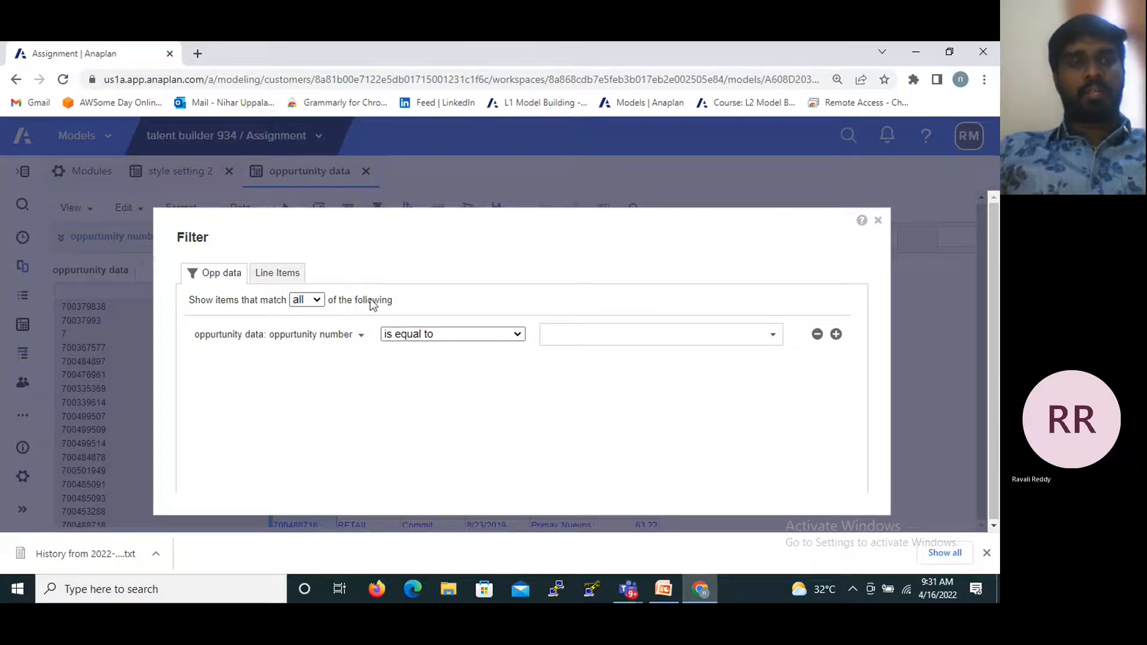
left_click(518, 335)
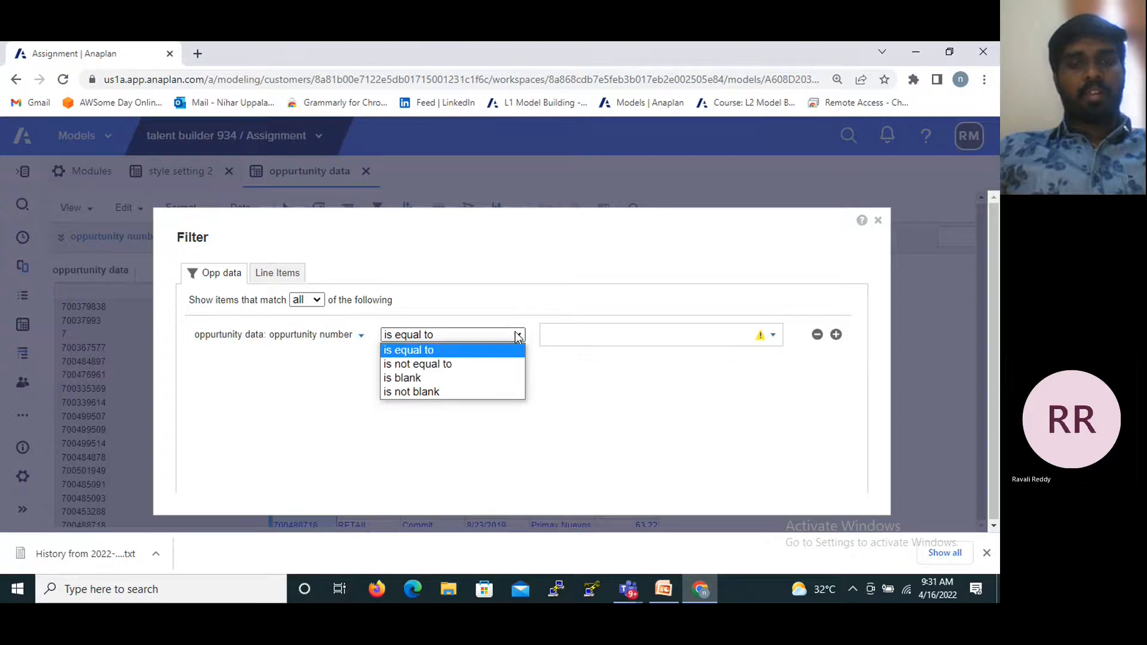
left_click(630, 429)
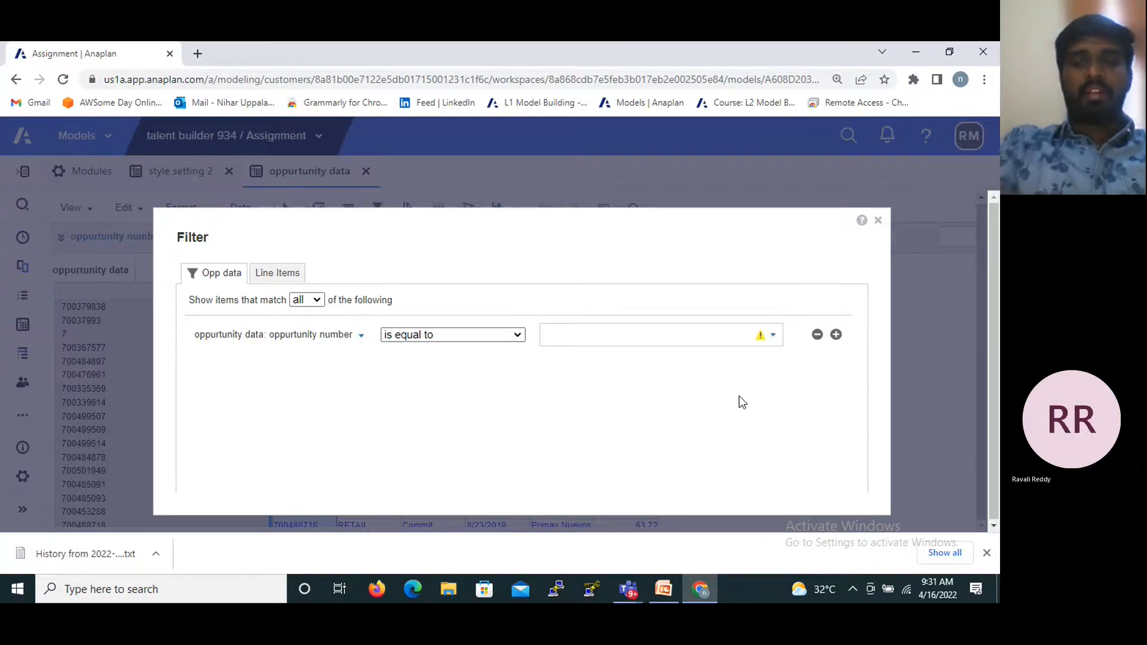
left_click(817, 335)
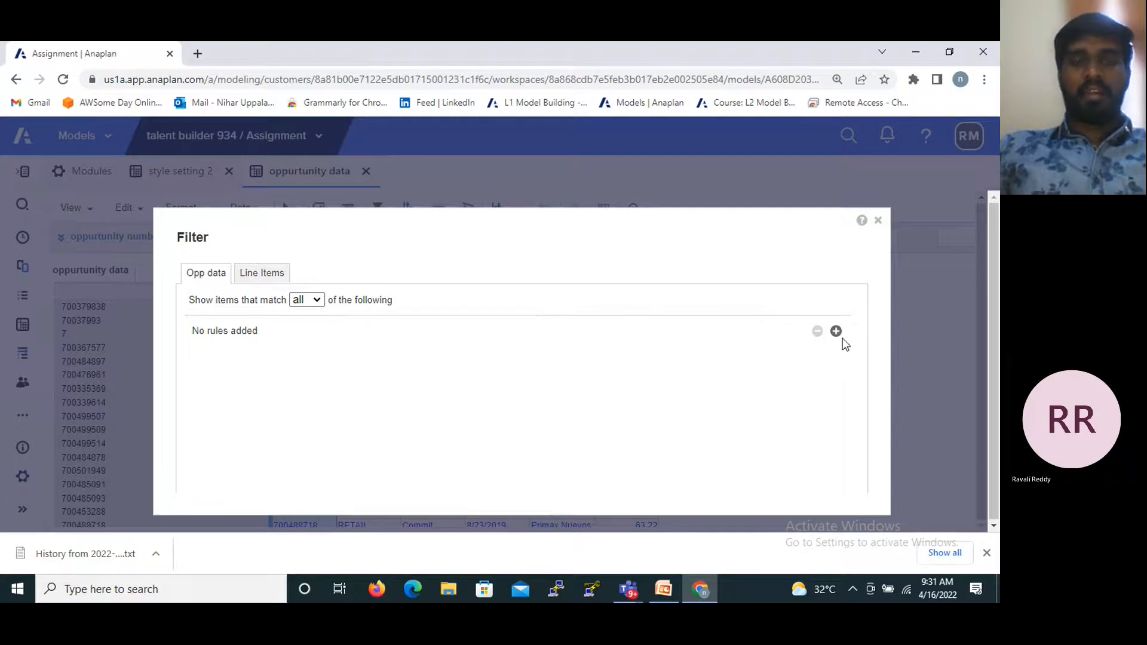
left_click(835, 332)
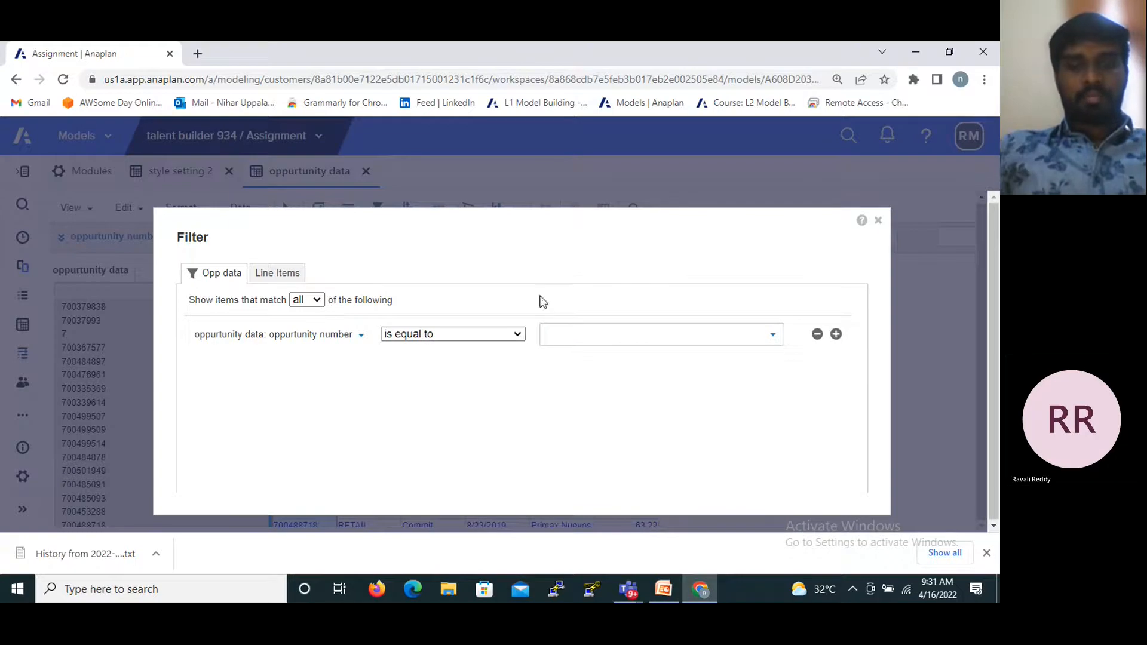
- Set the filter rule to oppurtunity number is equal to 700379838, 700484897 and 700367577, and close the filter without applying it
left_click(511, 338)
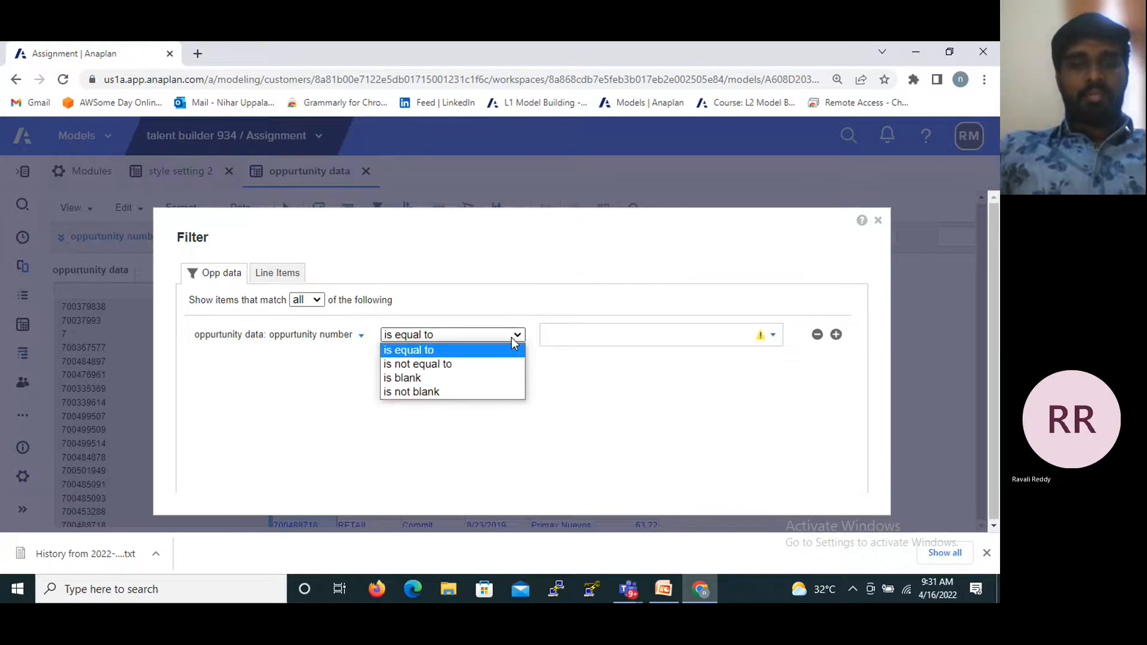
left_click(430, 352)
left_click(558, 336)
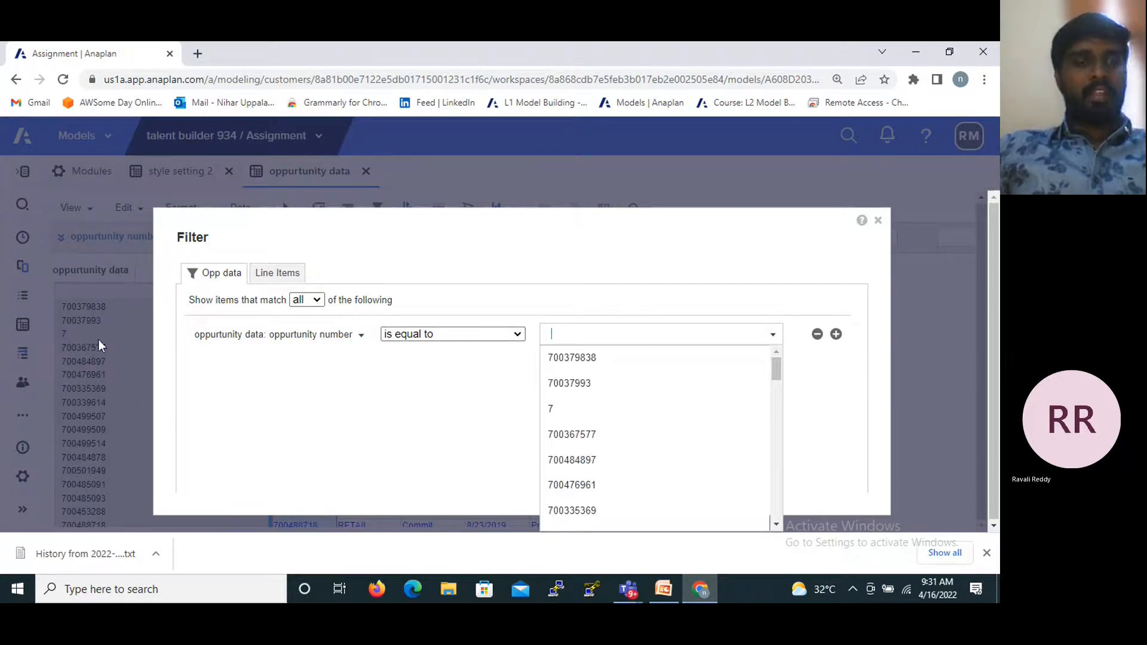
left_click(571, 364)
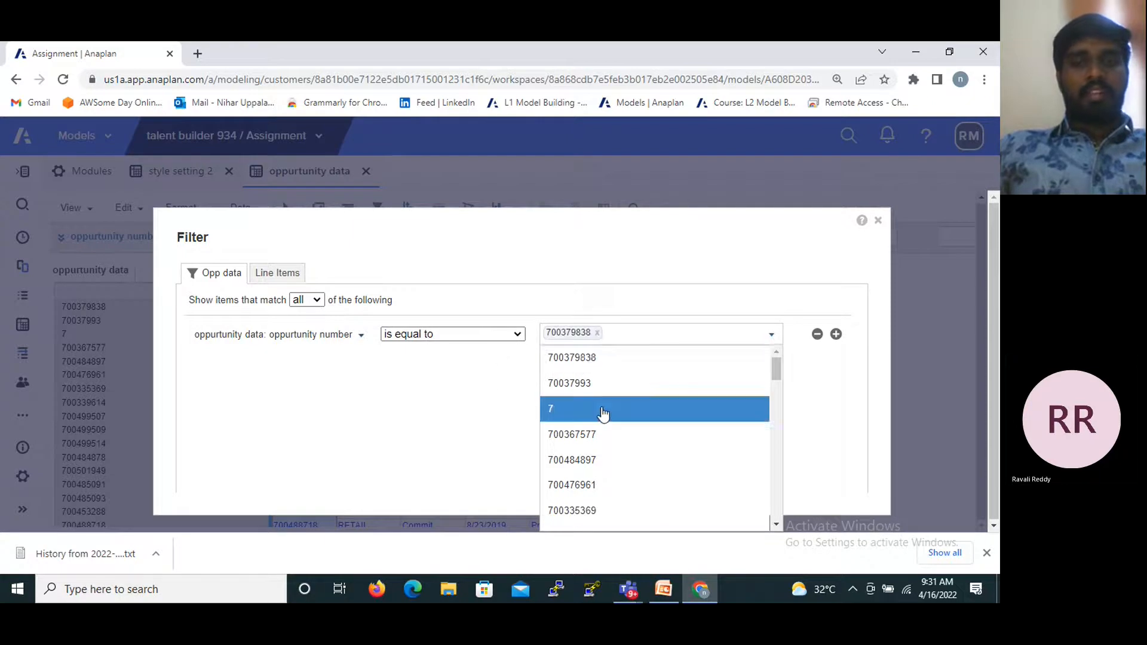
left_click(570, 468)
left_click(570, 439)
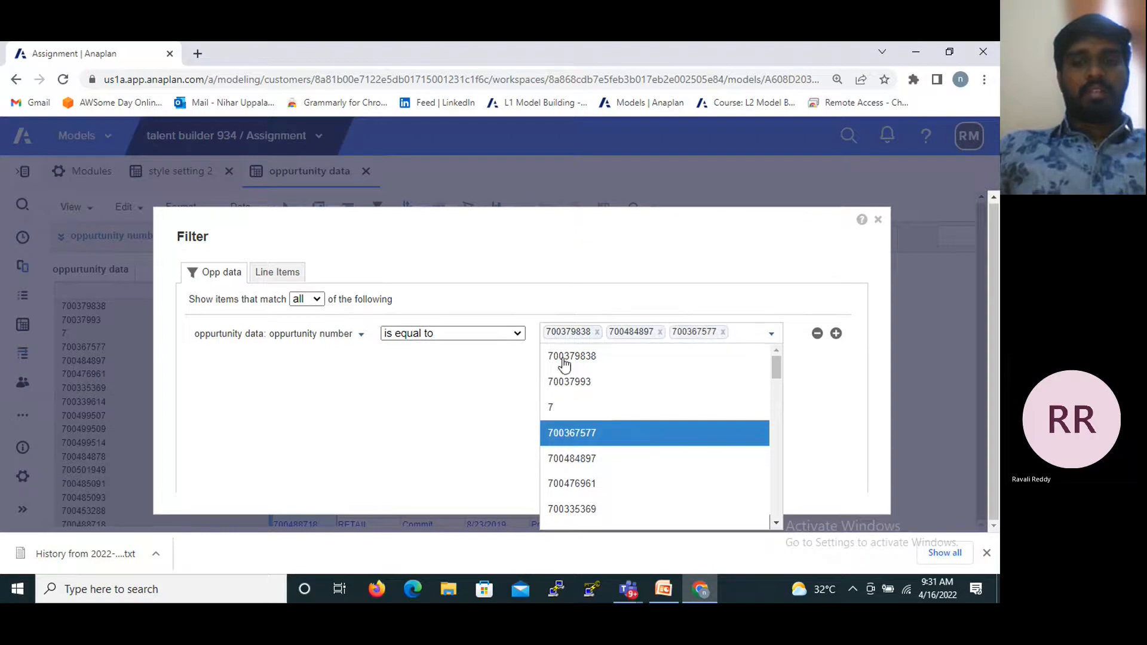
left_click(422, 442)
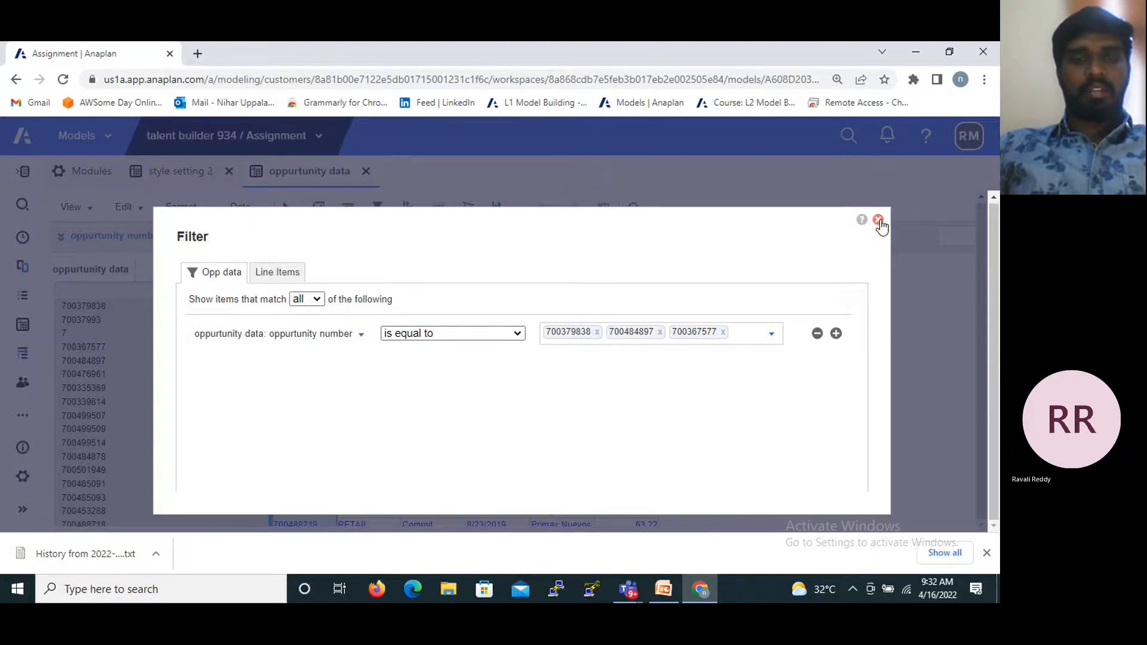
left_click(878, 221)
right_click(213, 270)
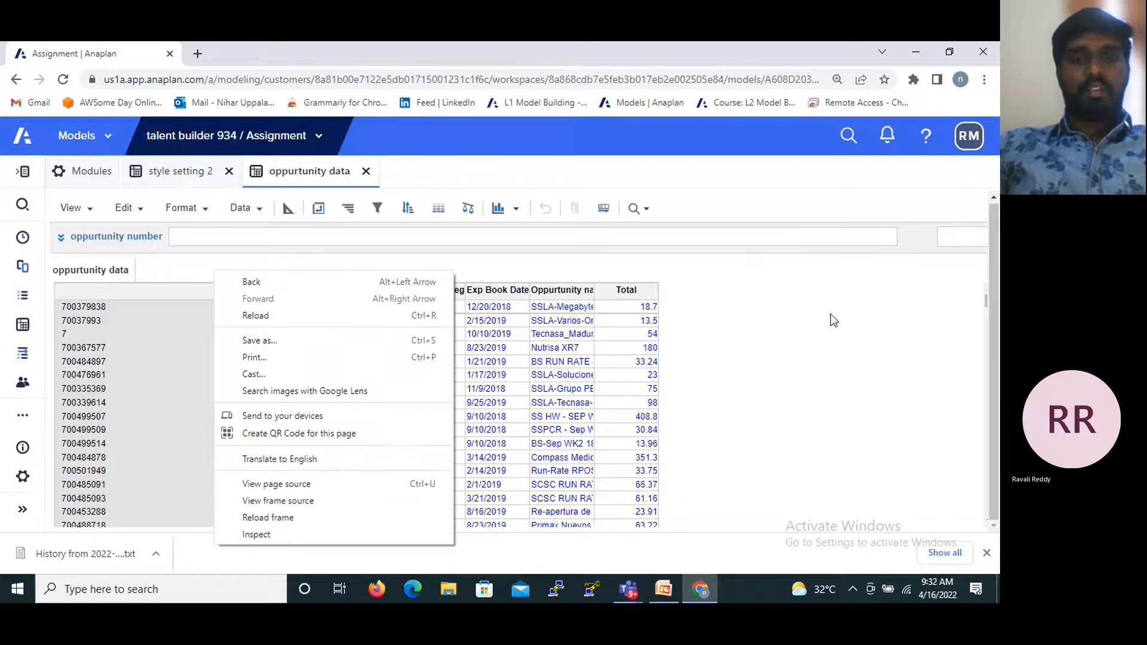
left_click(866, 364)
- Reopen the filter to examine the available oppurtunity number values and comparison operators, and close it without adding a filter
left_click(376, 209)
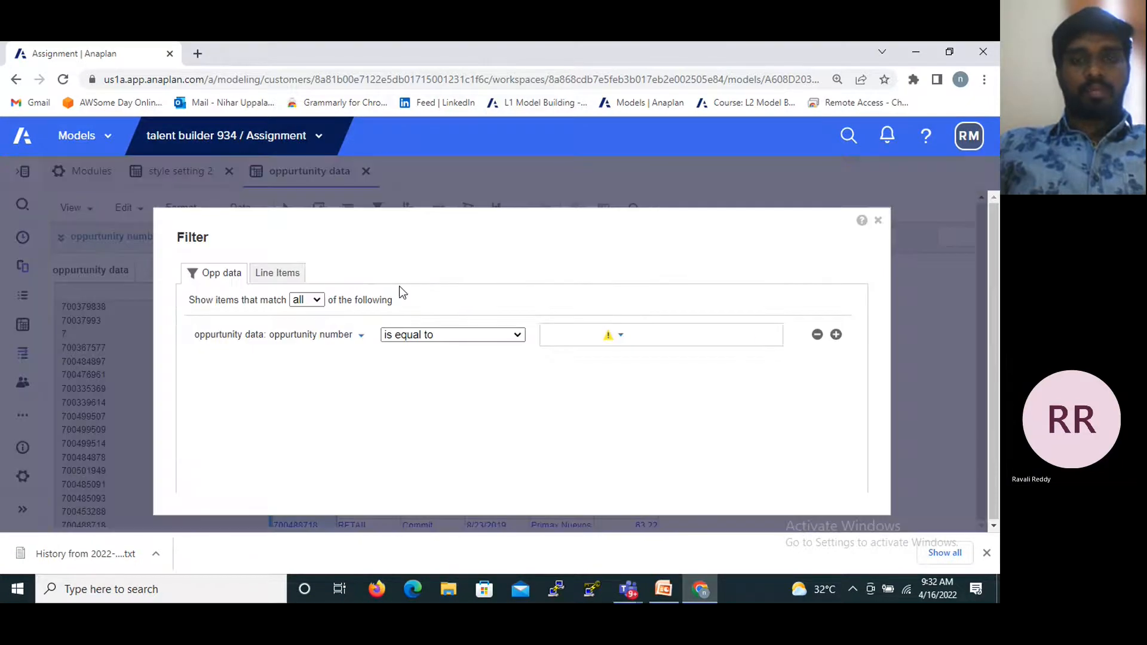
left_click(772, 335)
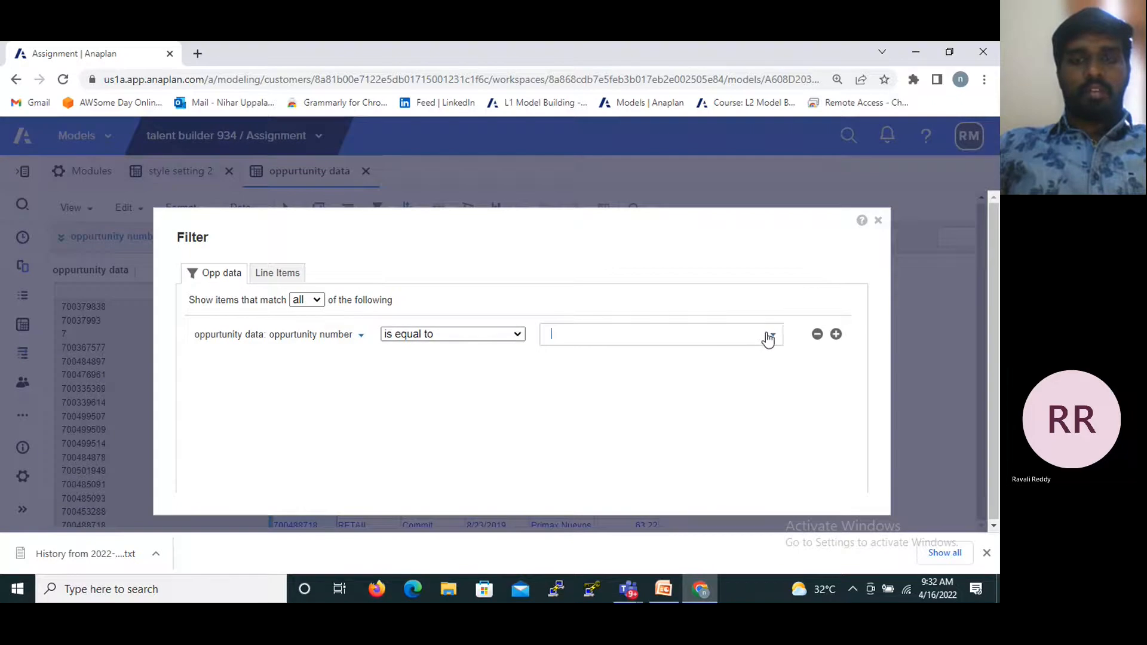
left_click(520, 335)
left_click(517, 335)
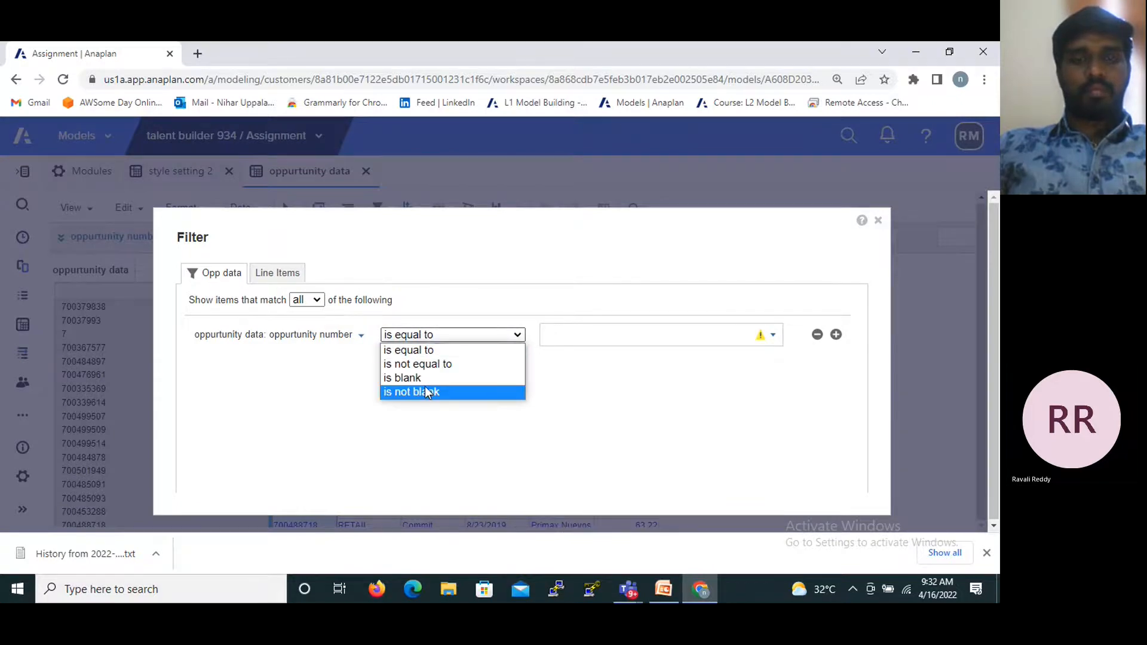
left_click(762, 522)
scroll(742, 396, "down", 2)
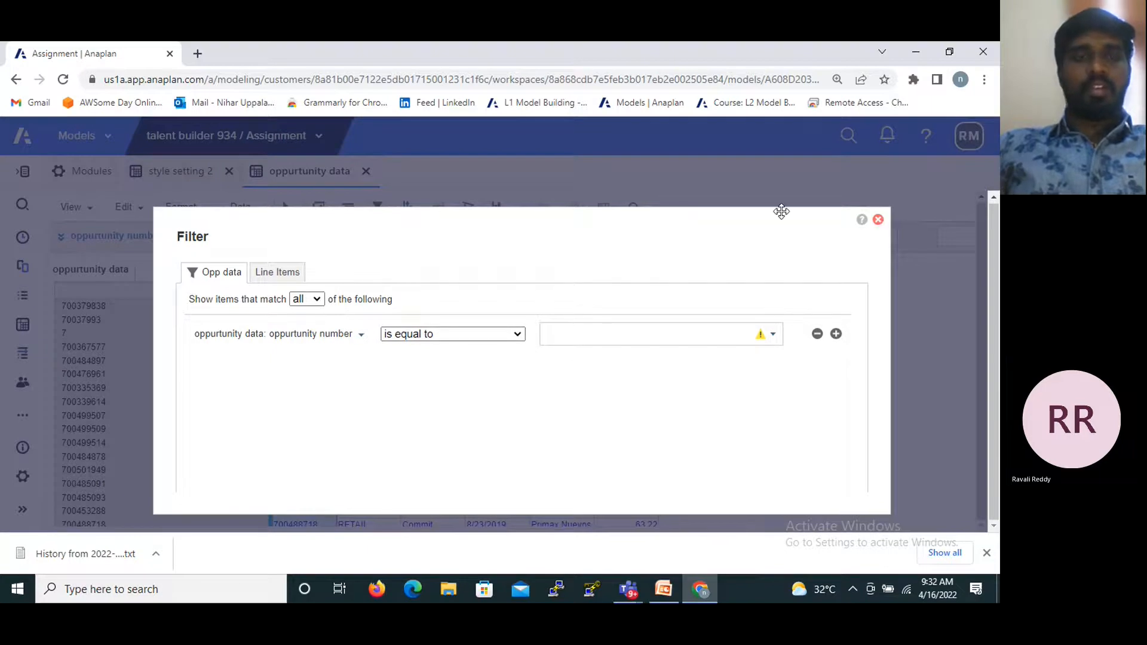
left_click(878, 219)
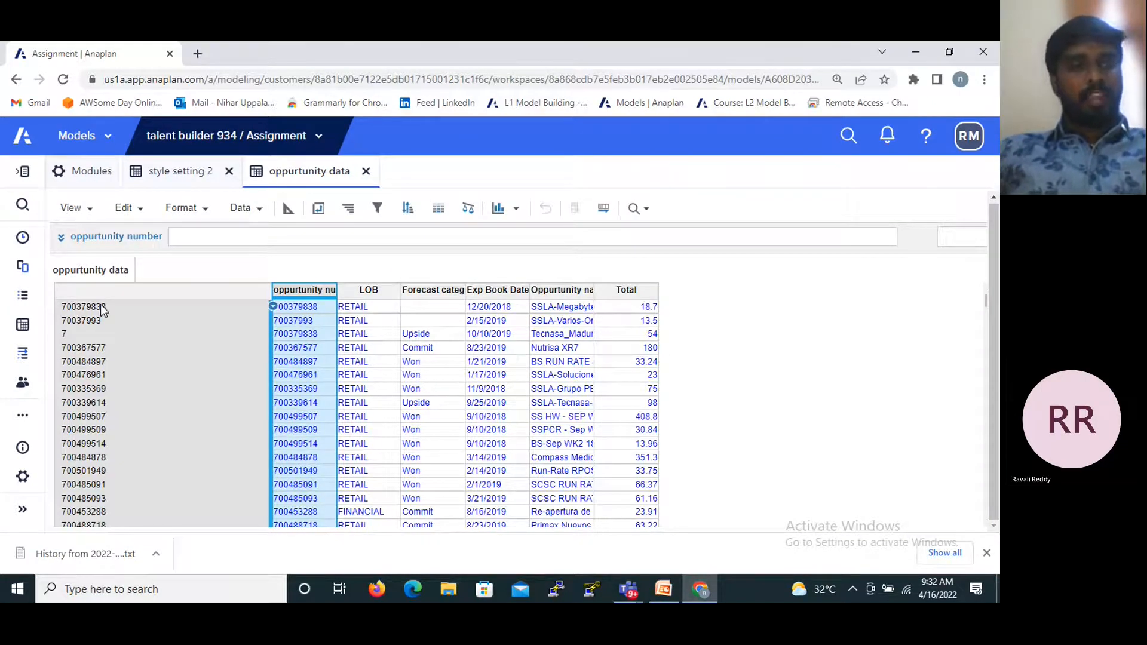
- Open input module 1 from the model's list of modules
left_click(22, 324)
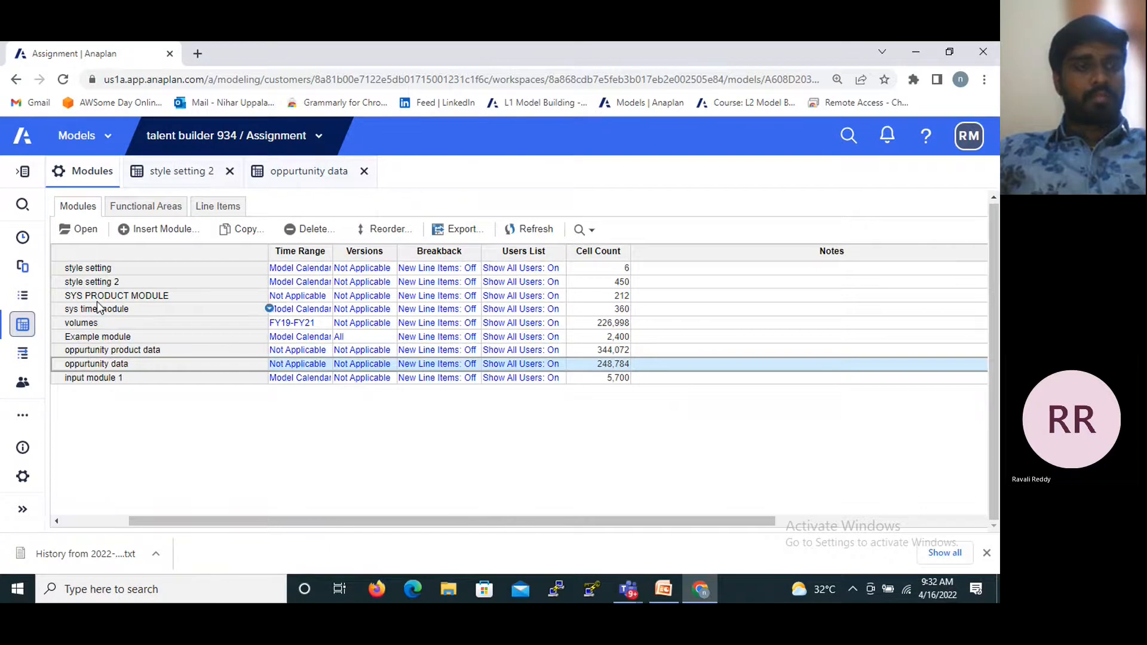
left_click(92, 380)
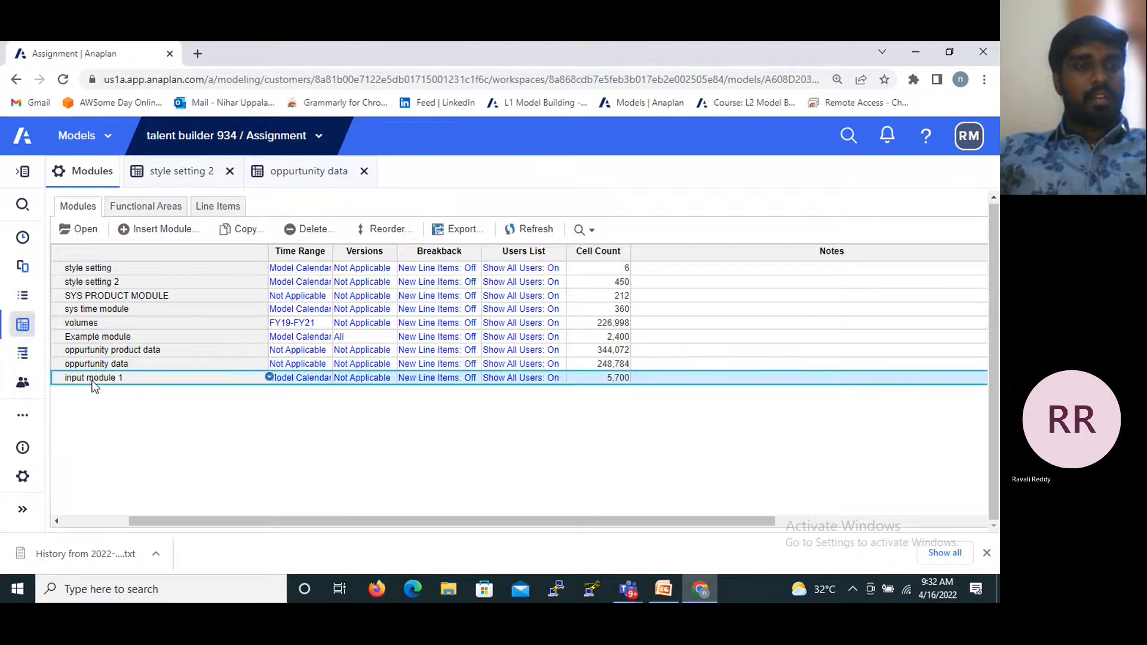
left_click(77, 235)
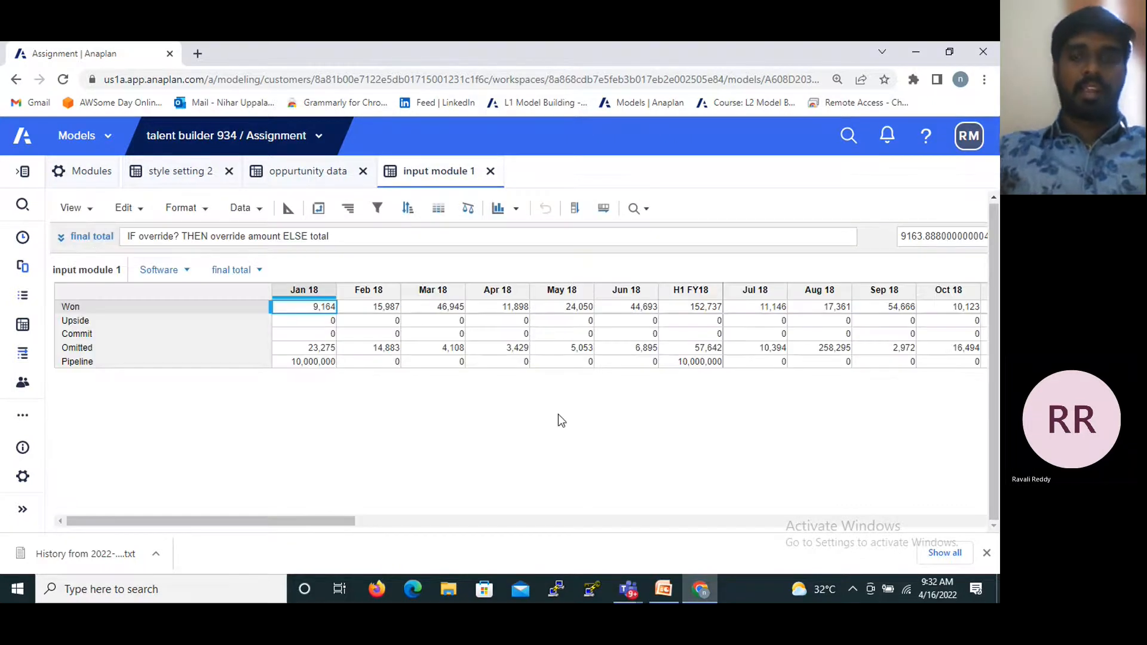
- Start a Forecast category filter with the rule that final total for Jan 18 is equal to 0
left_click(379, 210)
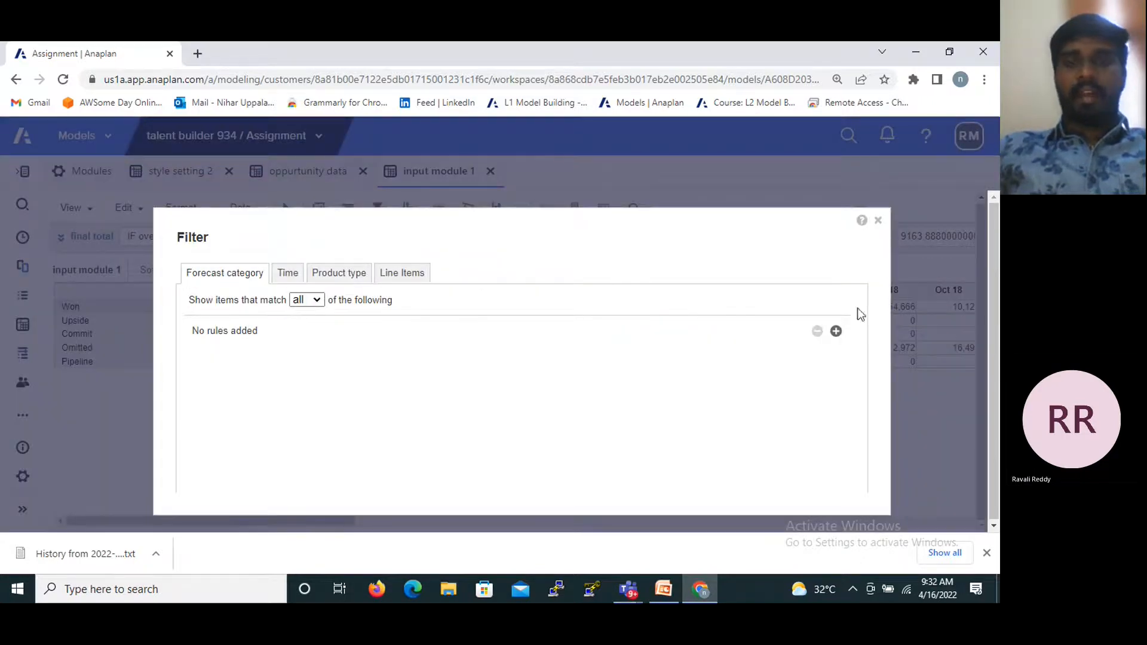
left_click(836, 331)
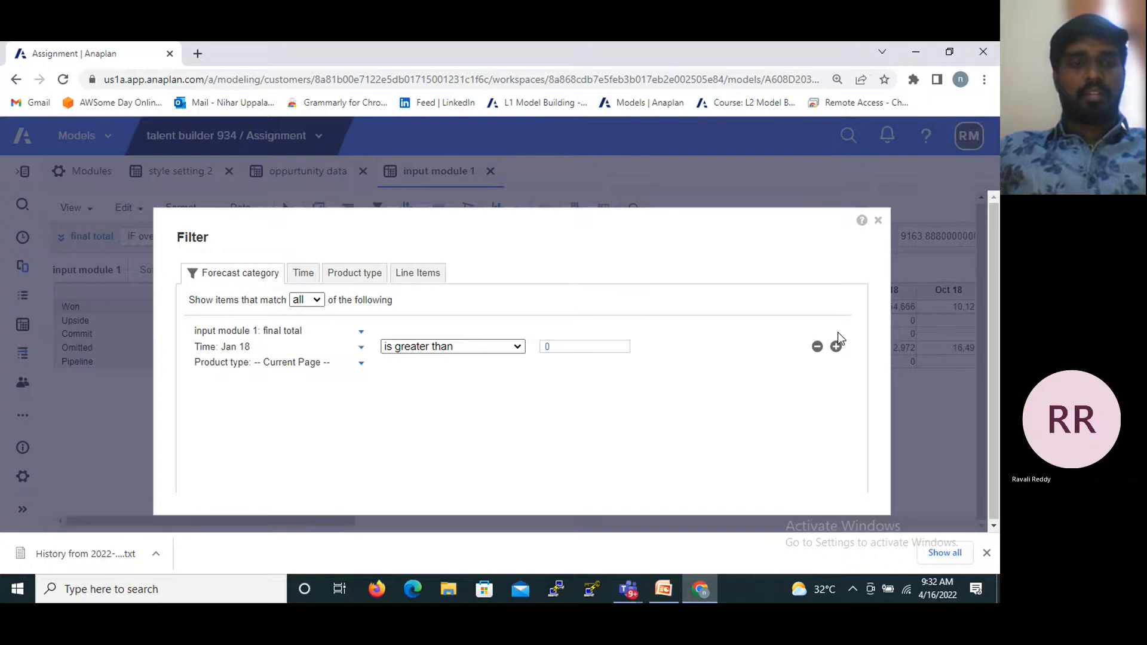
left_click(516, 346)
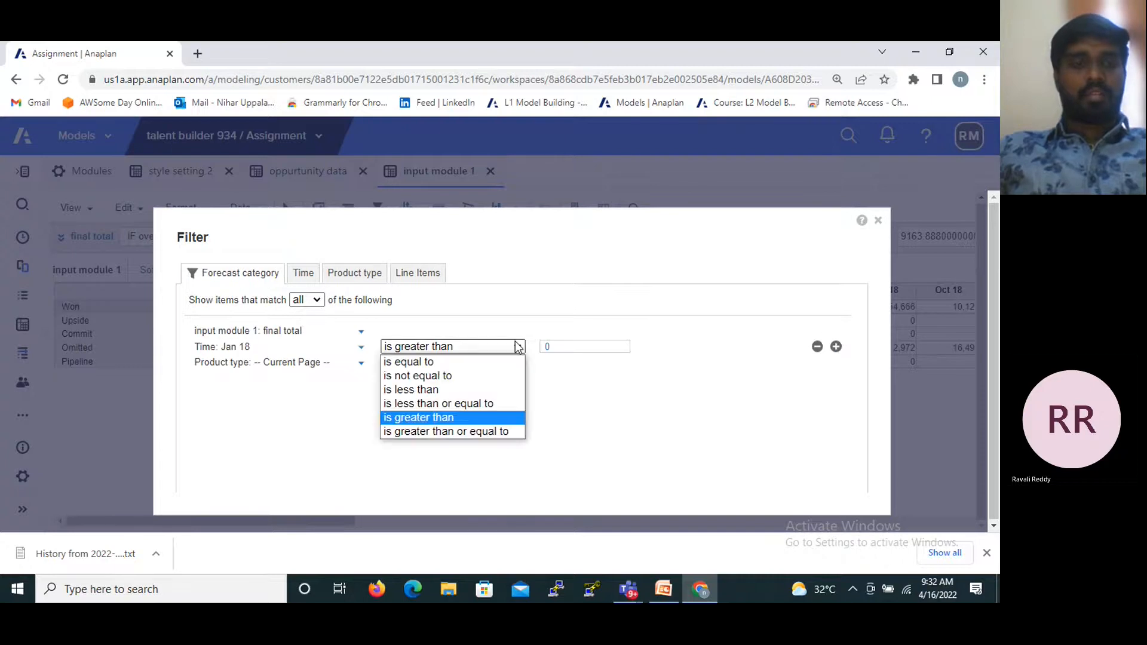
left_click(434, 363)
left_click(564, 346)
key("BackSpace")
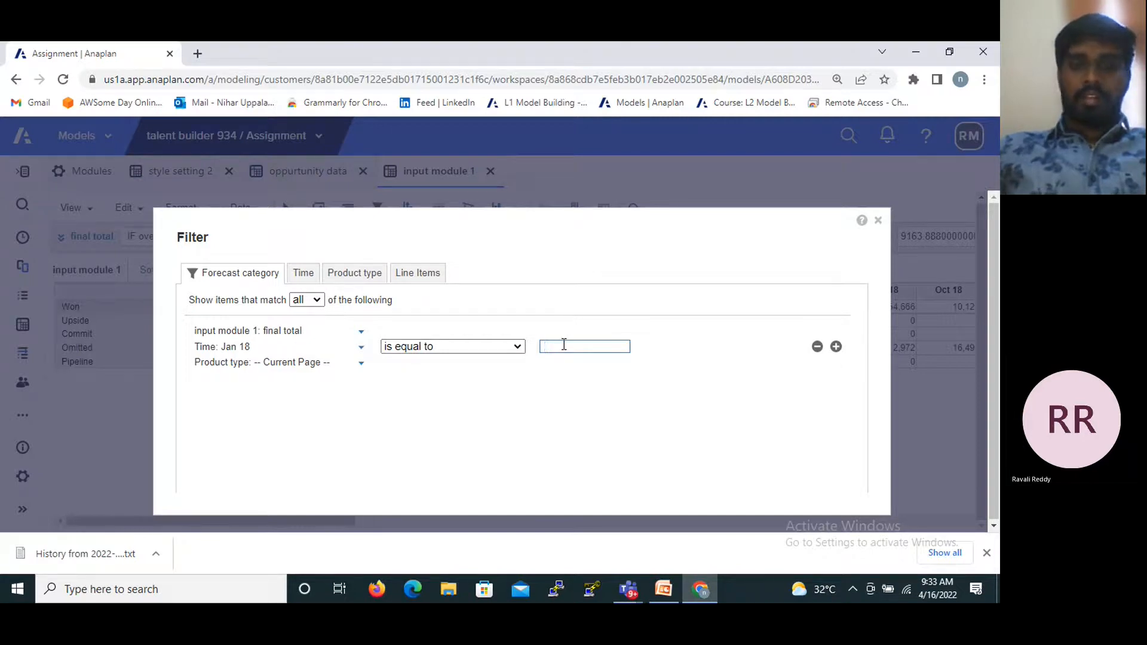
type("0")
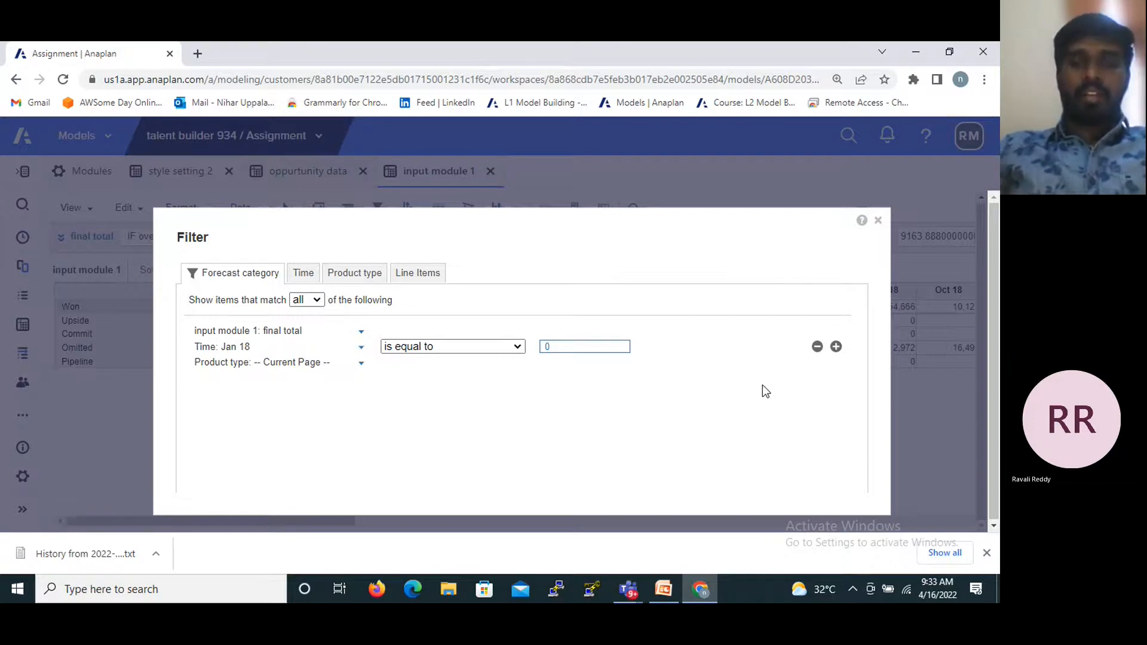
- Add a second Forecast category filter rule, remove it, and close the filter without applying it
left_click(836, 351)
left_click(835, 349)
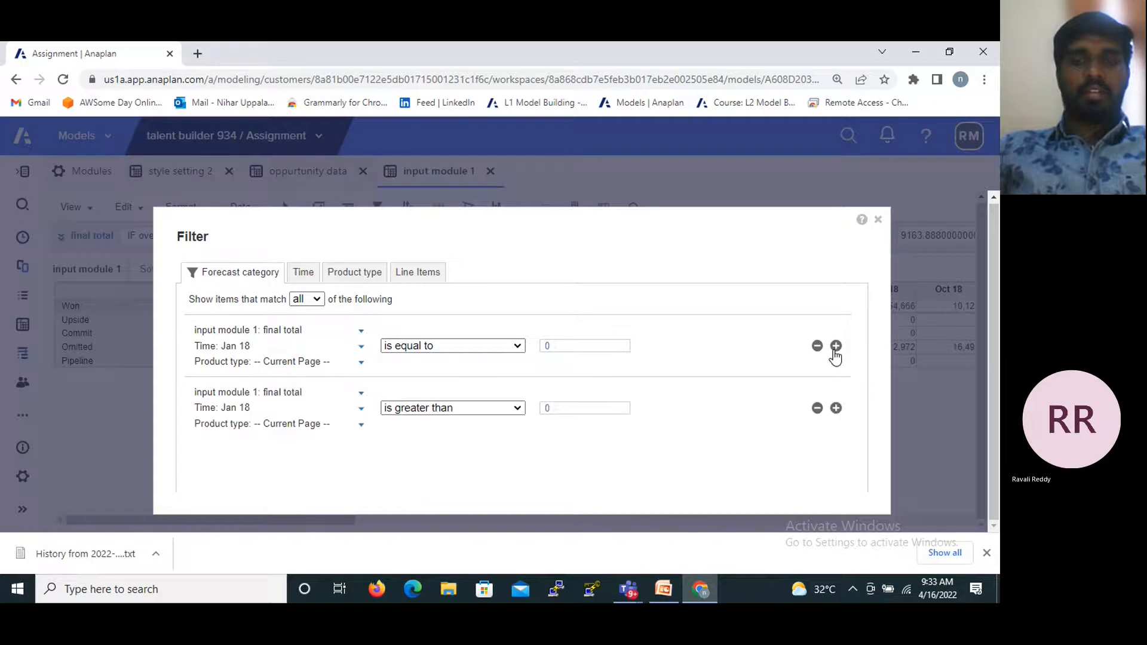
left_click(817, 408)
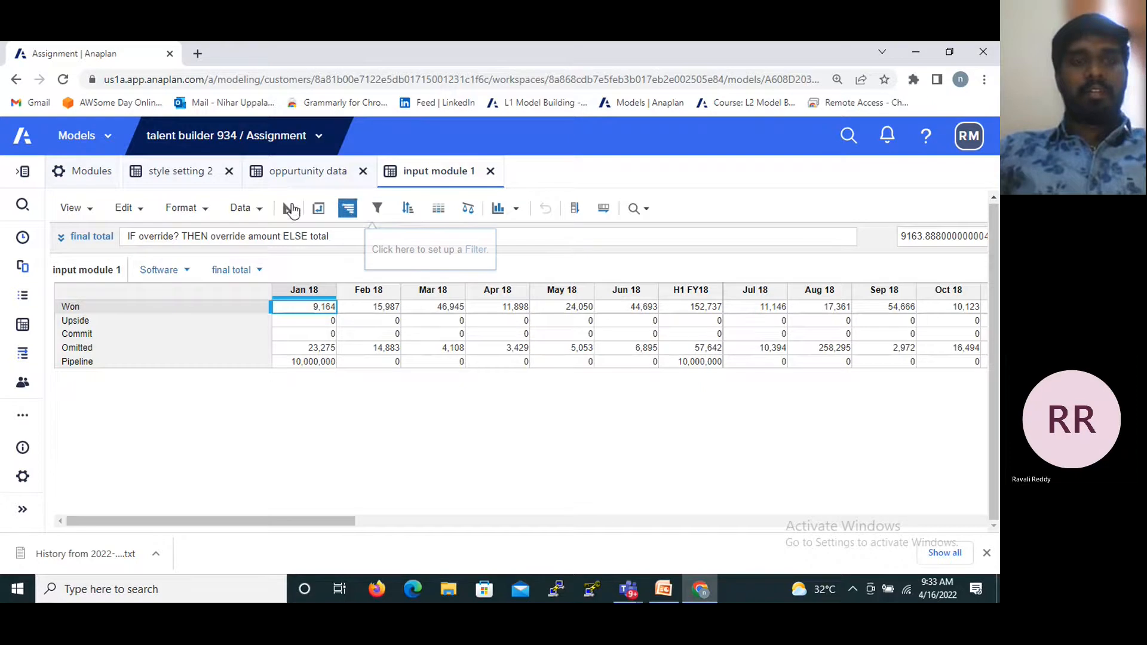
- Examine the row sorting options for the Jan 18 column, including order, levels and totals, and close them without sorting
left_click(327, 323)
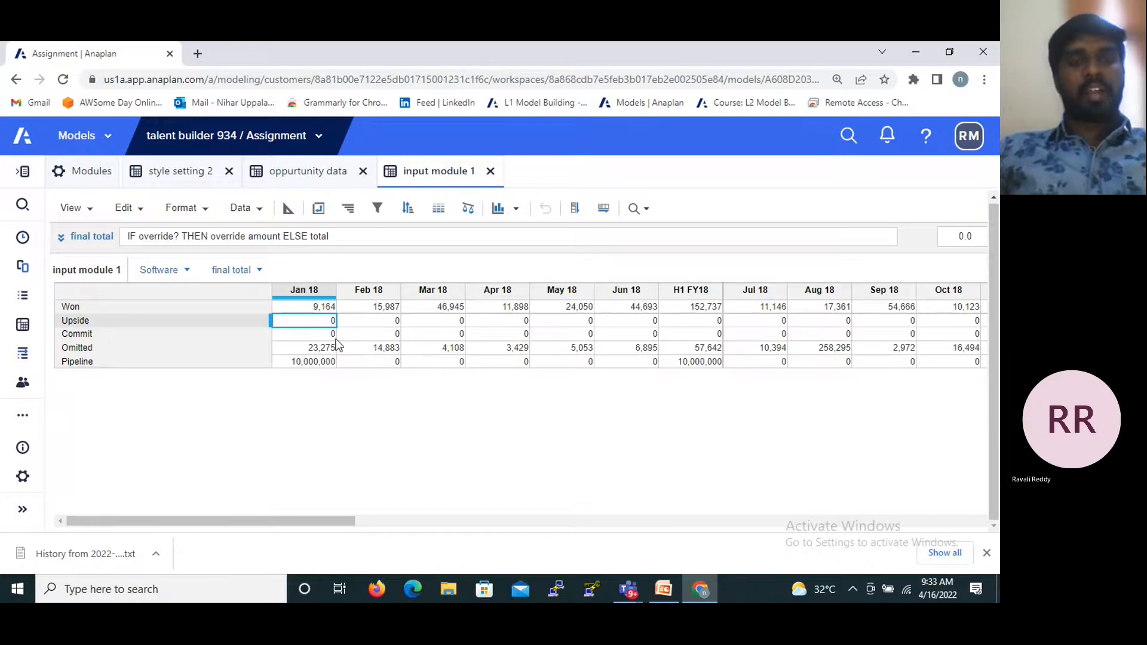
left_click(405, 209)
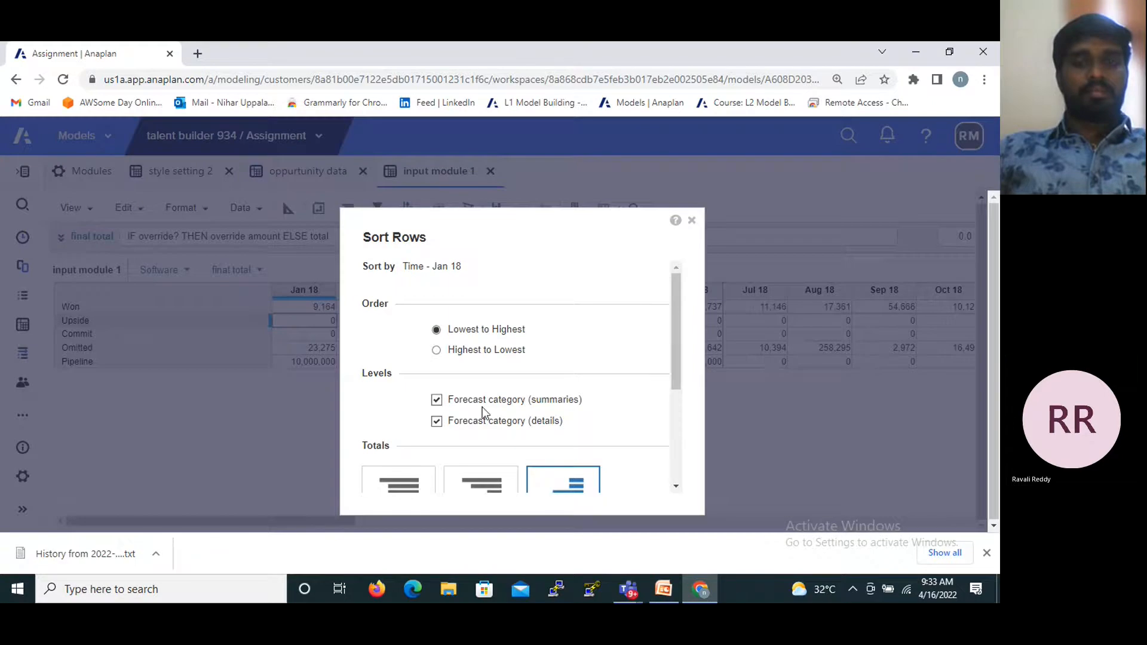
scroll(496, 382, "down", 3)
scroll(407, 406, "up", 3)
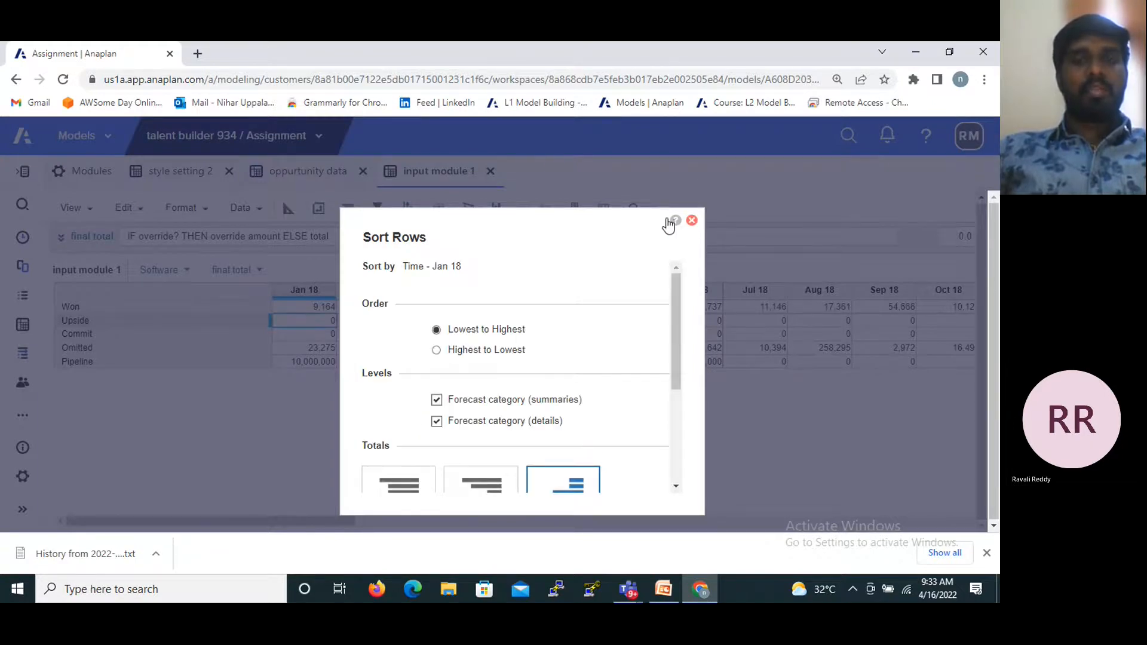
left_click(691, 221)
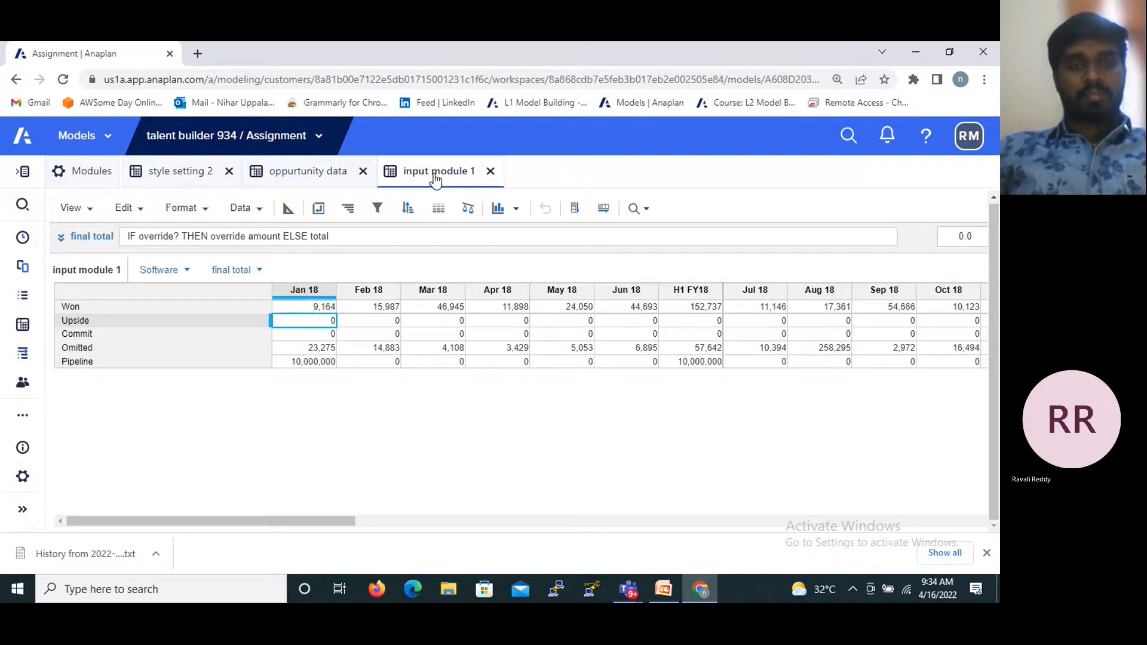
- Start a conditional formatting rule for final total using a 2-color scale with minimum 0 and maximum 1500
left_click(445, 210)
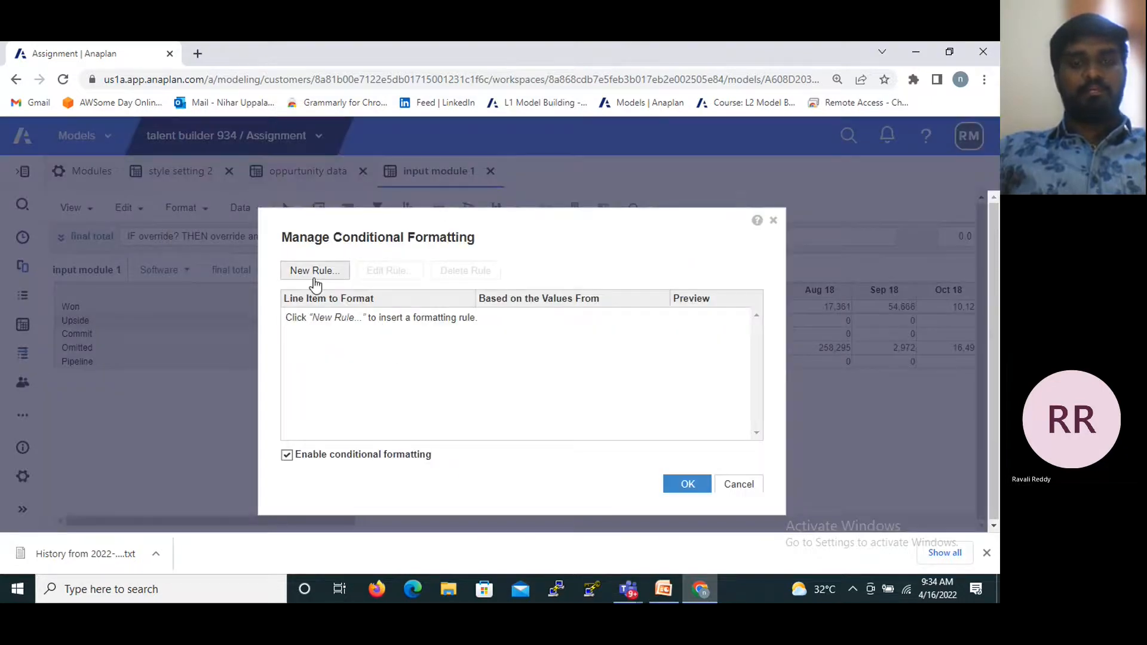
left_click(314, 271)
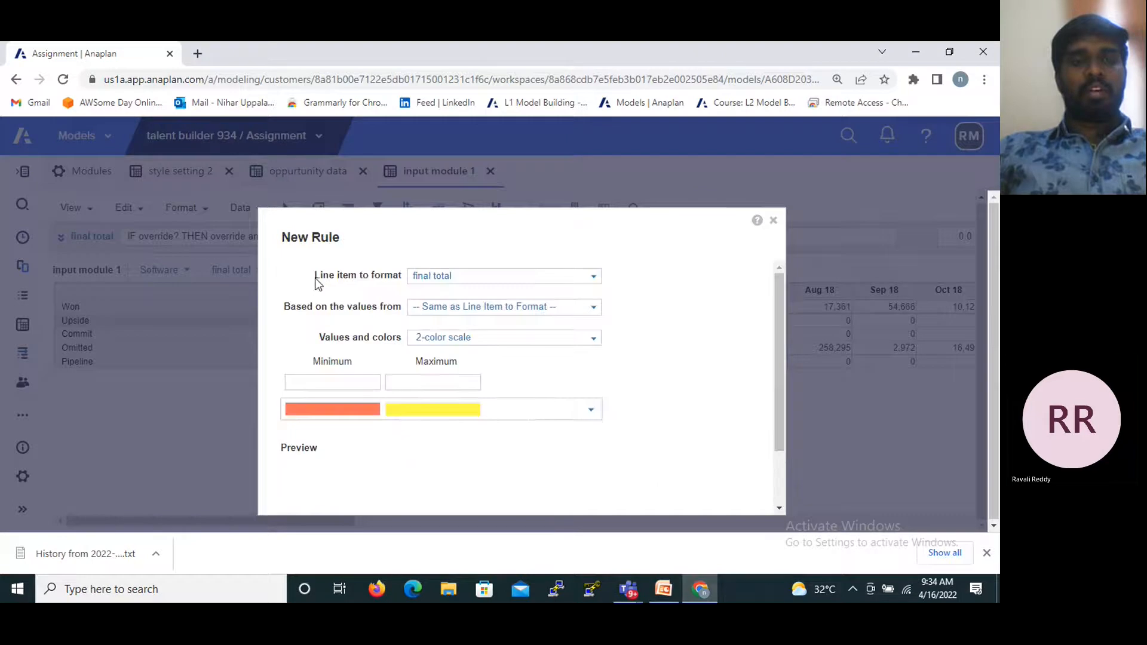
left_click(461, 338)
left_click(324, 382)
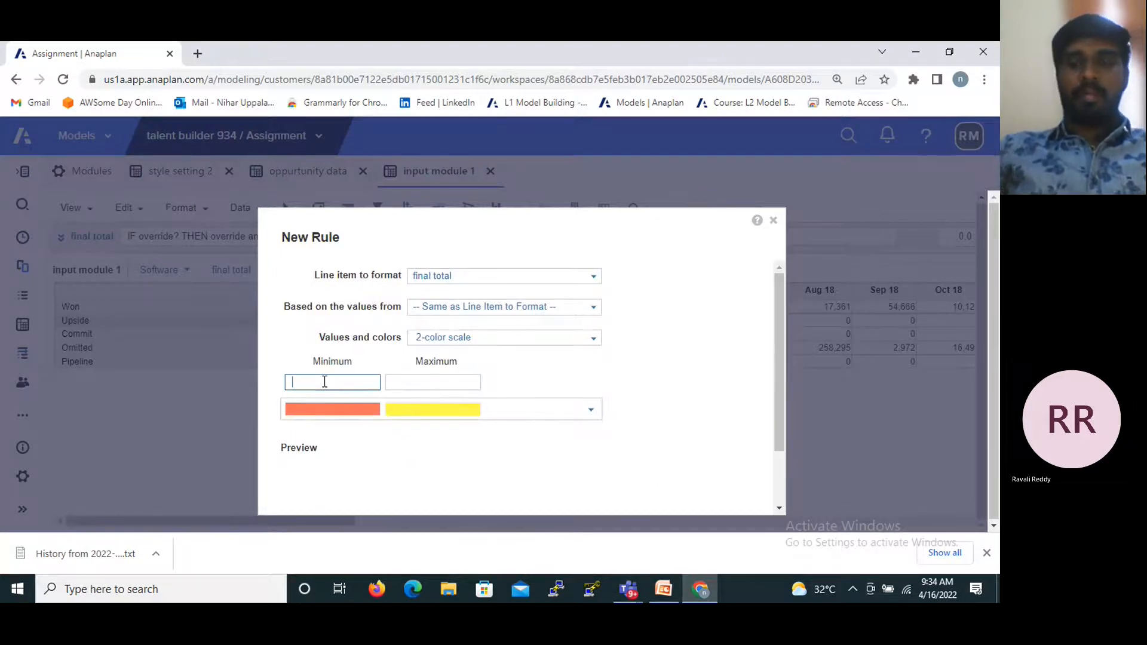
type("500")
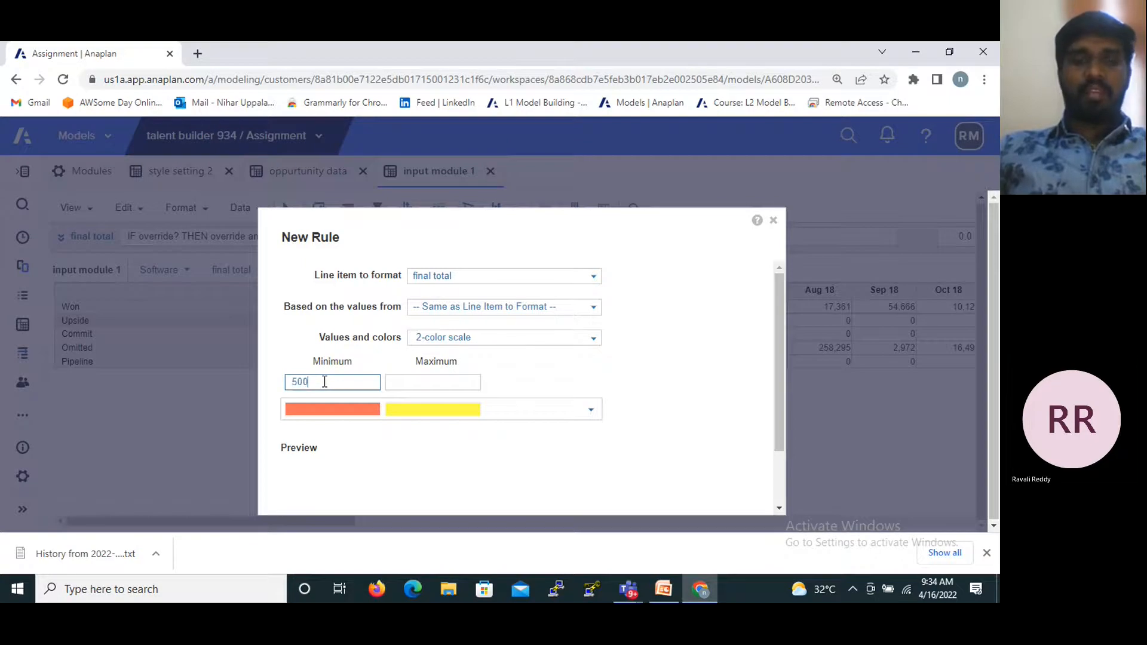
key("BackSpace")
key("BackSpace")
key("BackSpace")
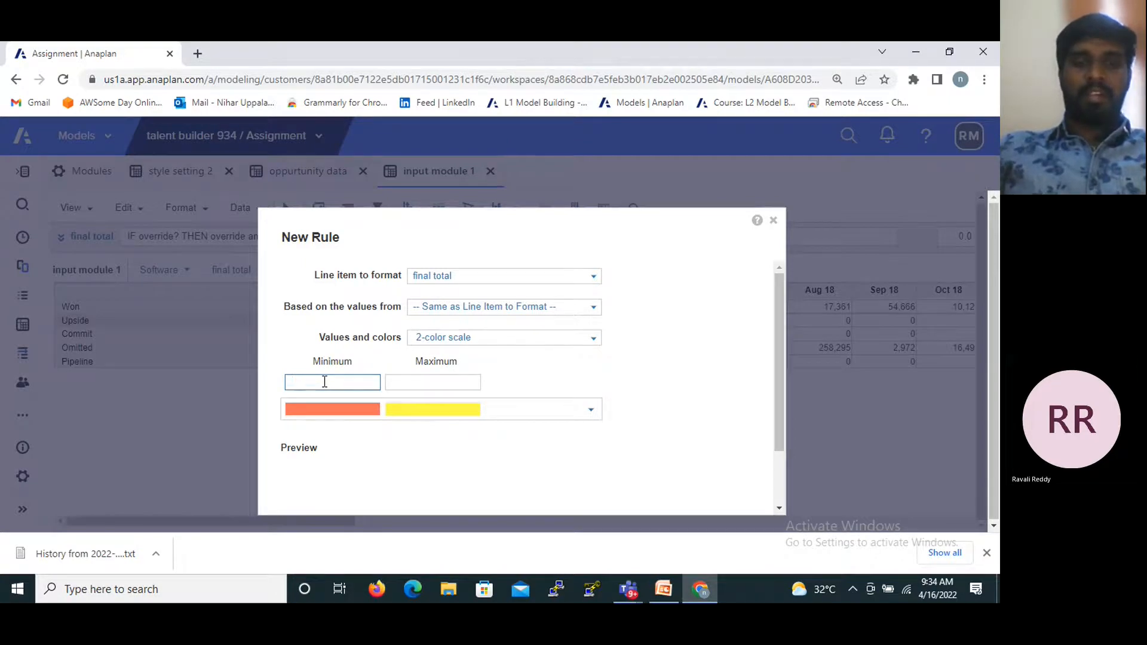
type("0")
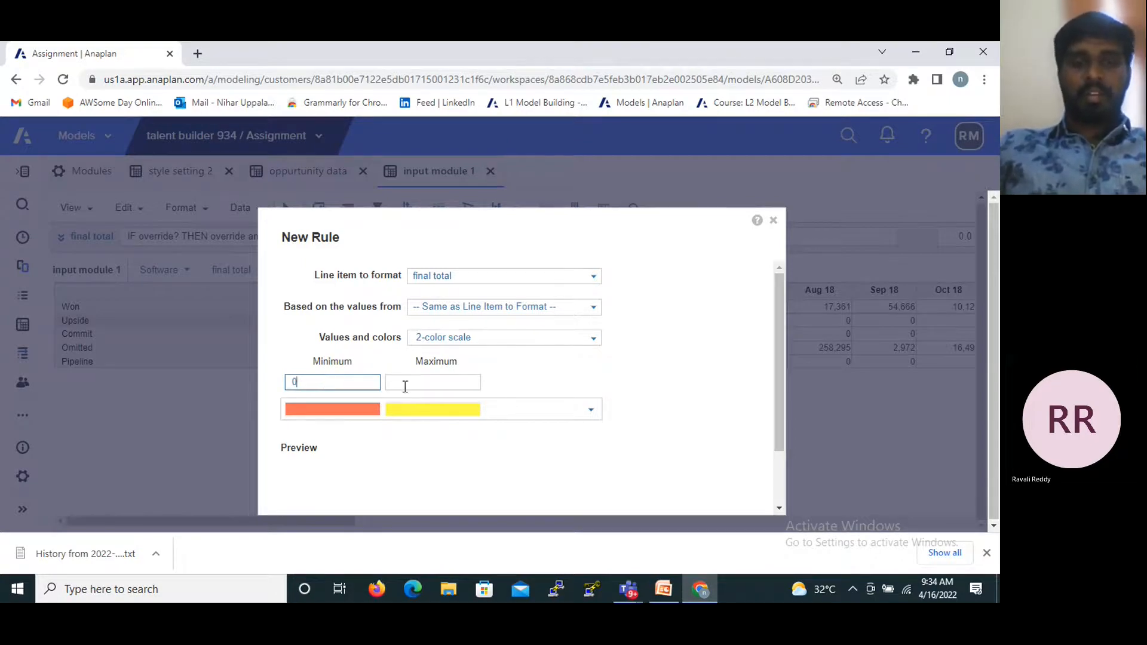
left_click(421, 386)
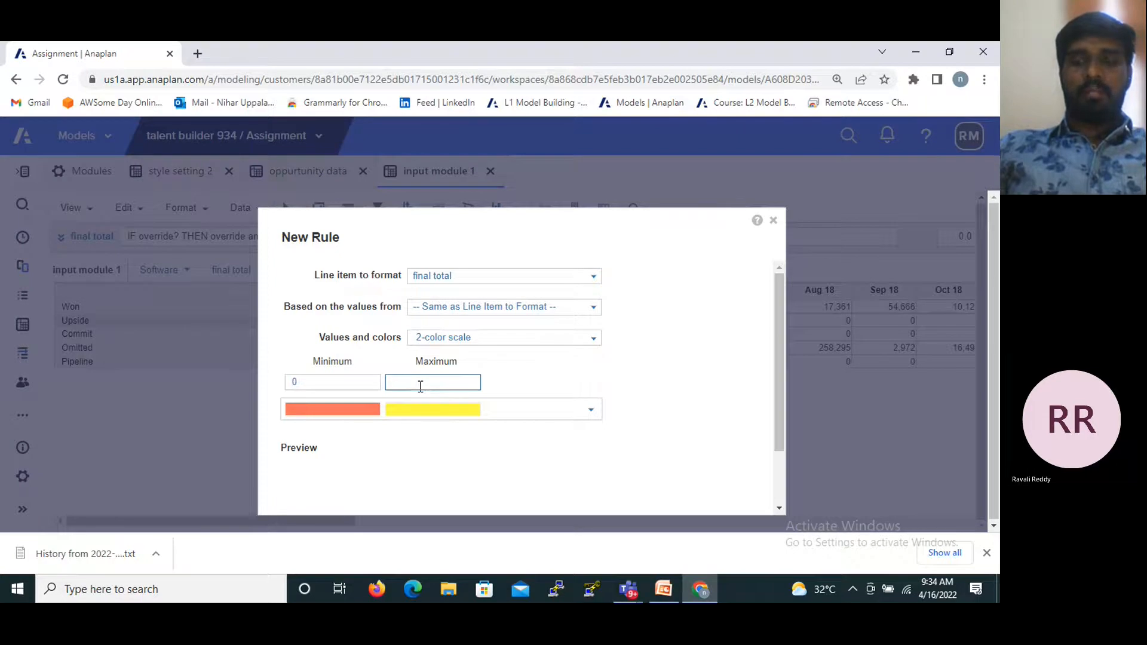
type("1500")
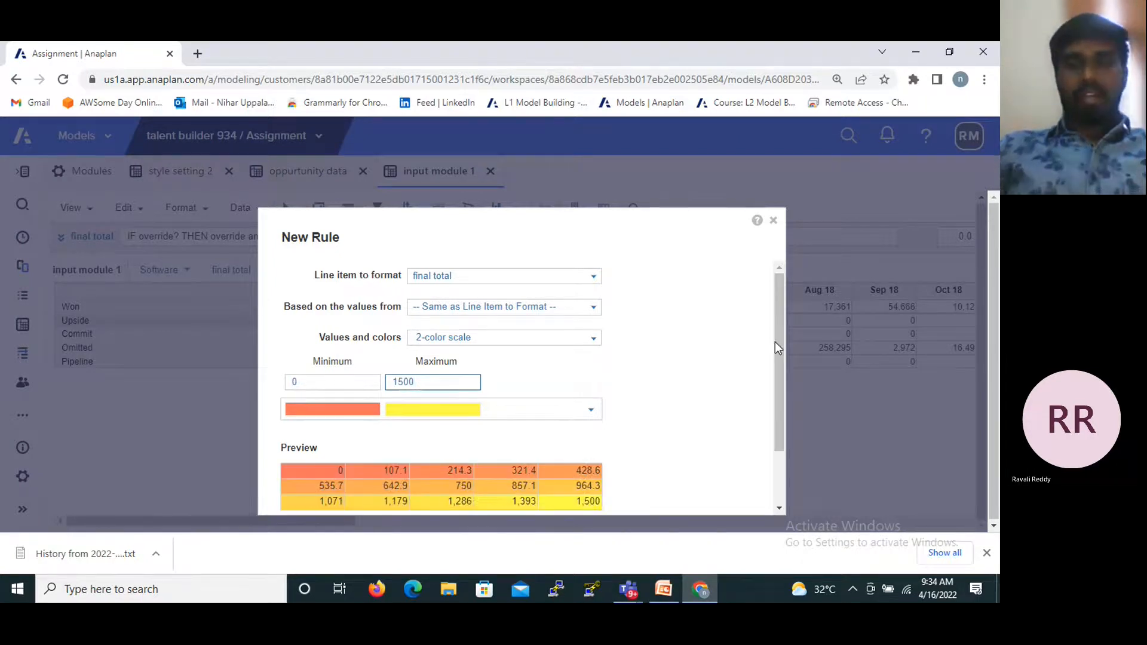
- Try the blue-to-white scale, choose light blue to yellow, accept the rule, and close the conditional formatting dialog without saving
scroll(775, 344, "down", 1)
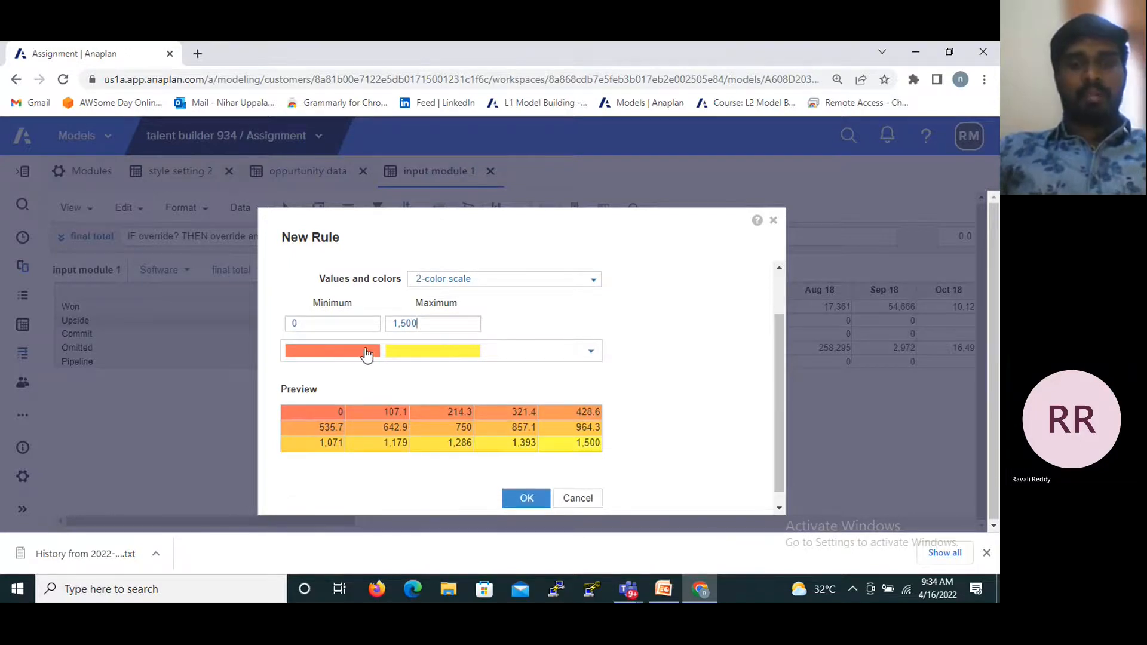
left_click(587, 355)
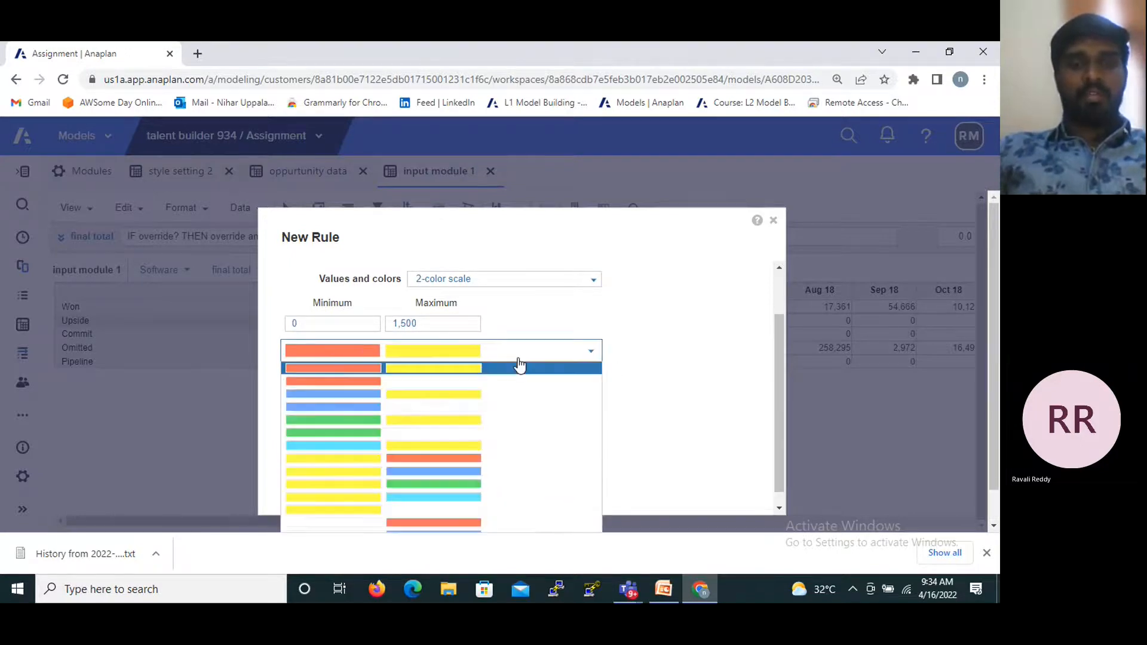
left_click(327, 407)
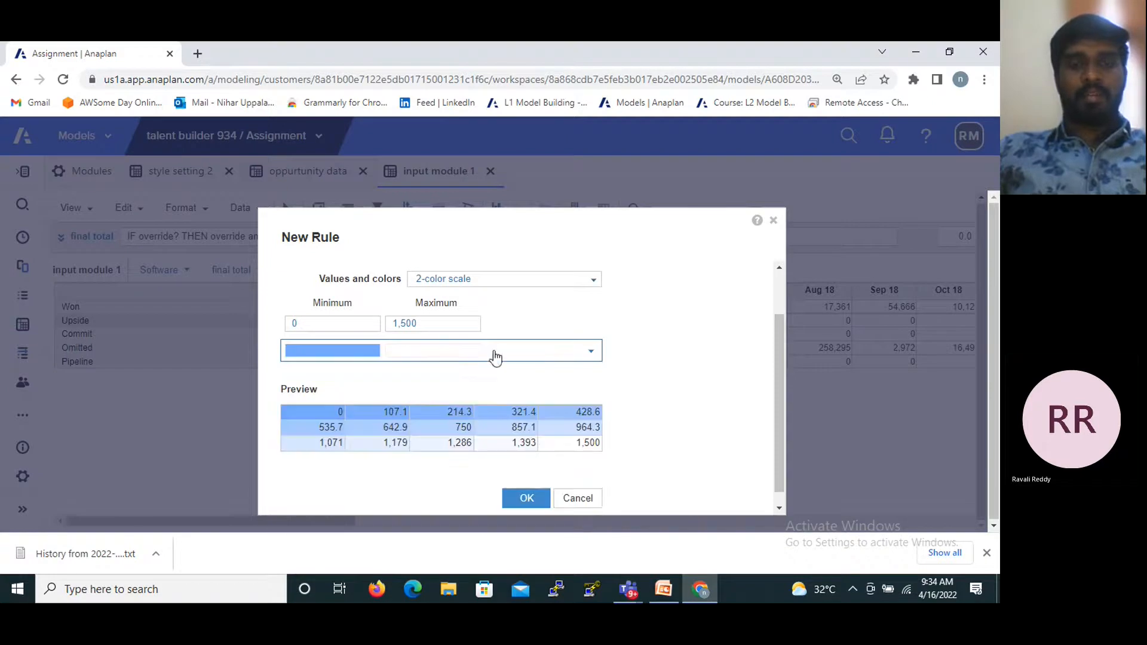
left_click(591, 354)
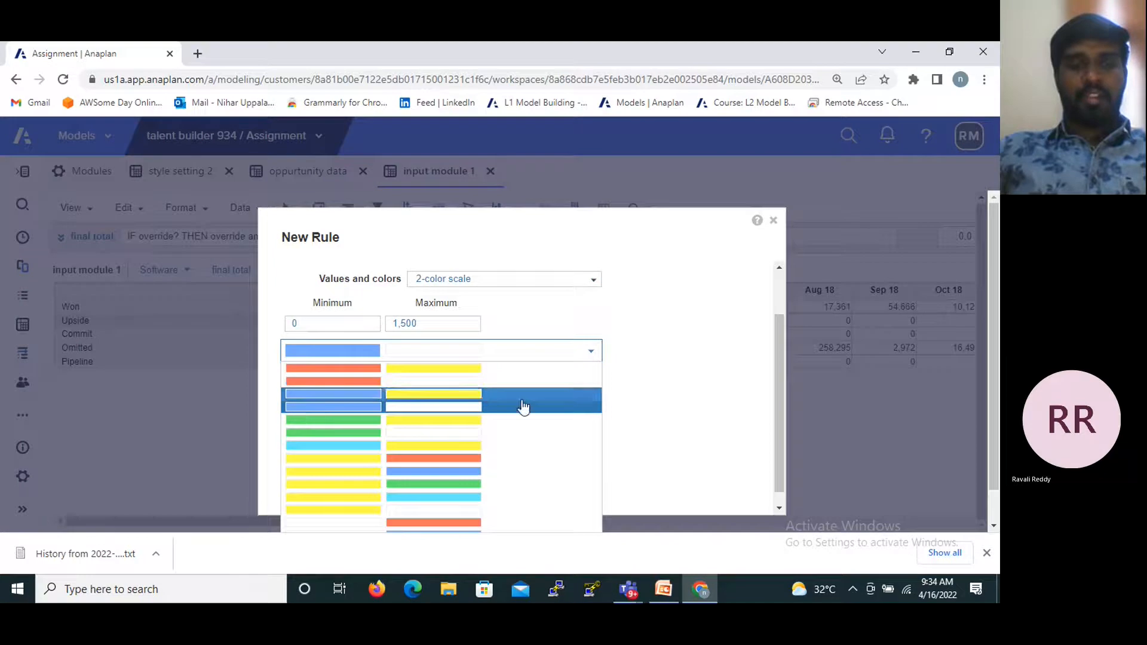
left_click(338, 448)
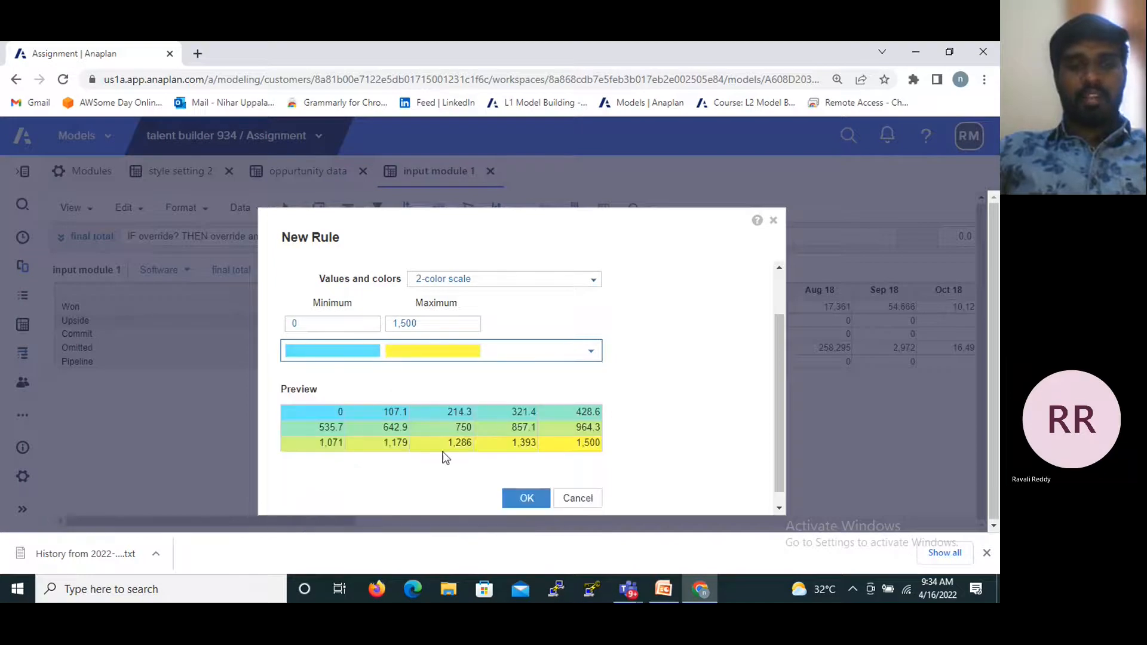
scroll(539, 502, "down", 1)
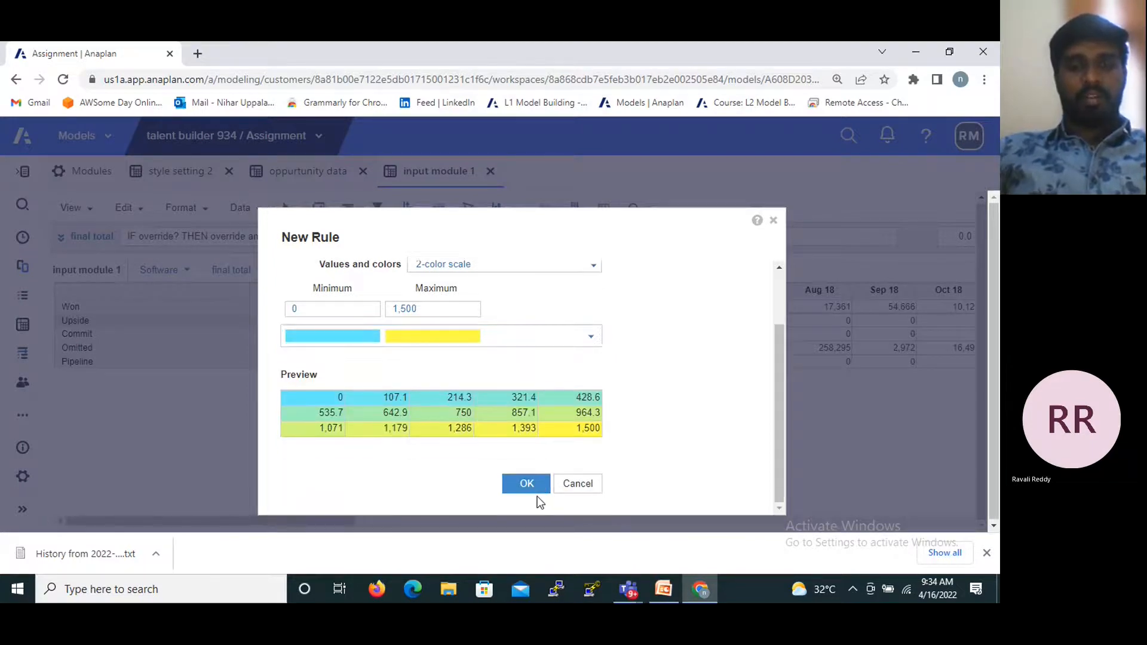
left_click(527, 484)
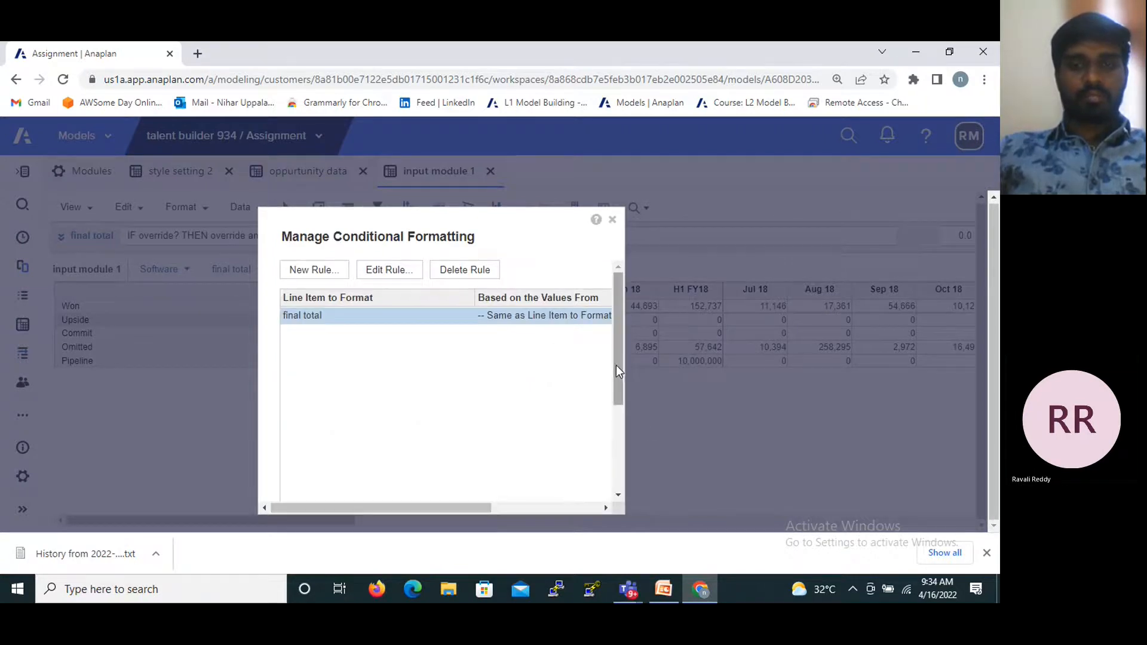
left_click_drag(616, 364, 613, 475)
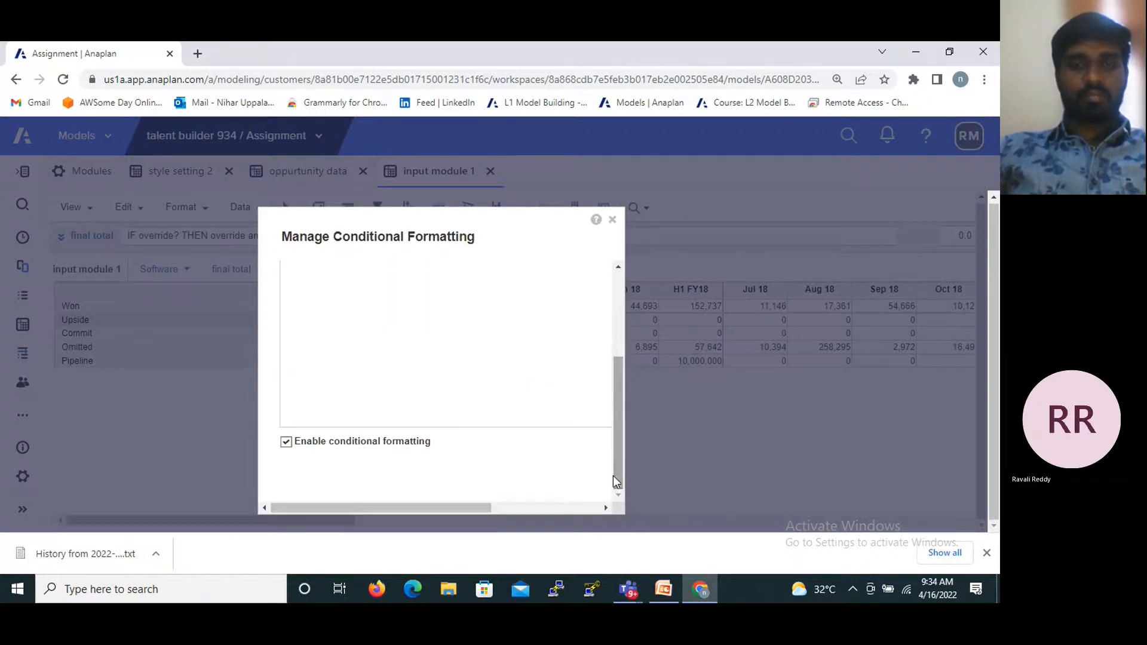
left_click(611, 220)
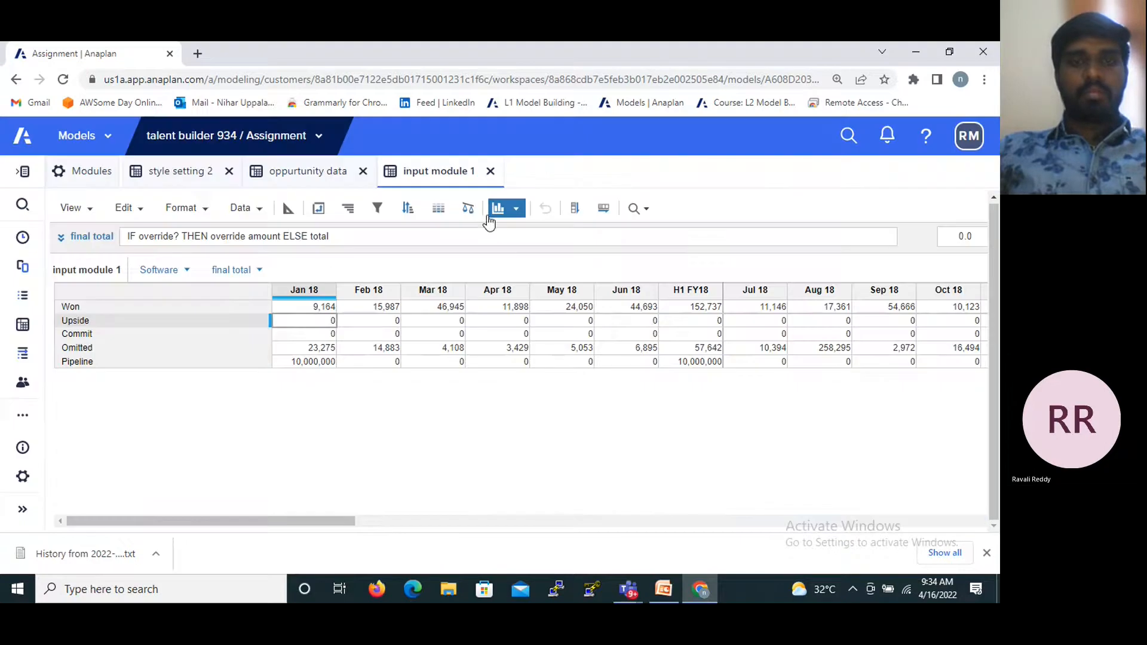
- Create a conditional formatting rule for final total using the red-to-yellow 2-color scale with minimum 0 and maximum 1500
left_click(439, 208)
left_click(333, 276)
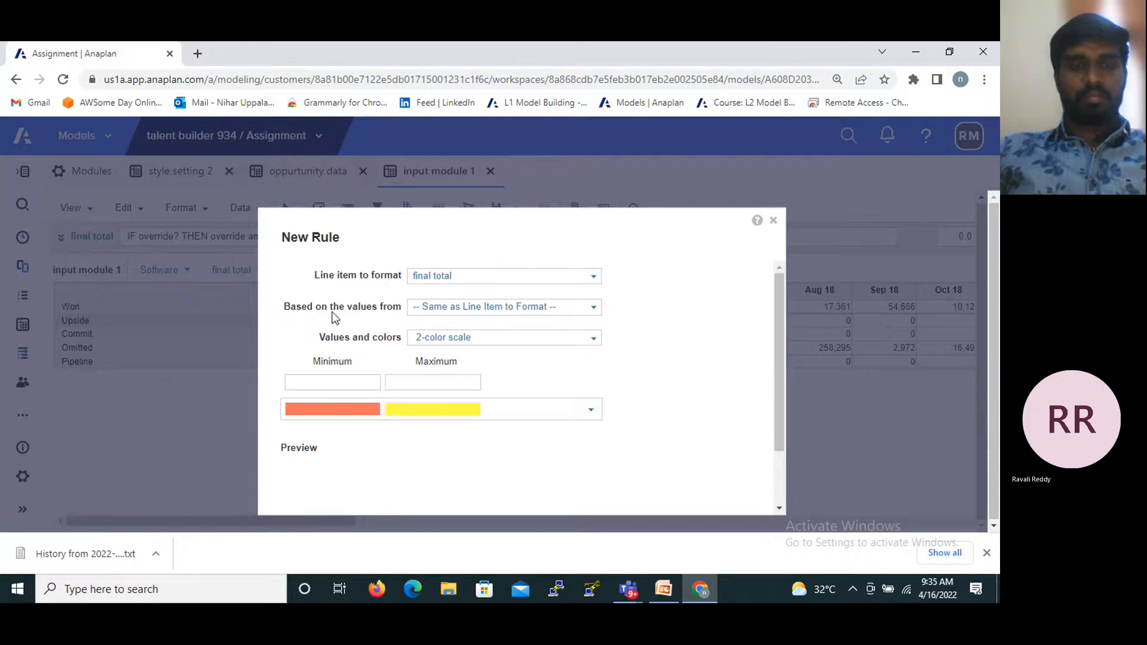
left_click(346, 377)
type("0")
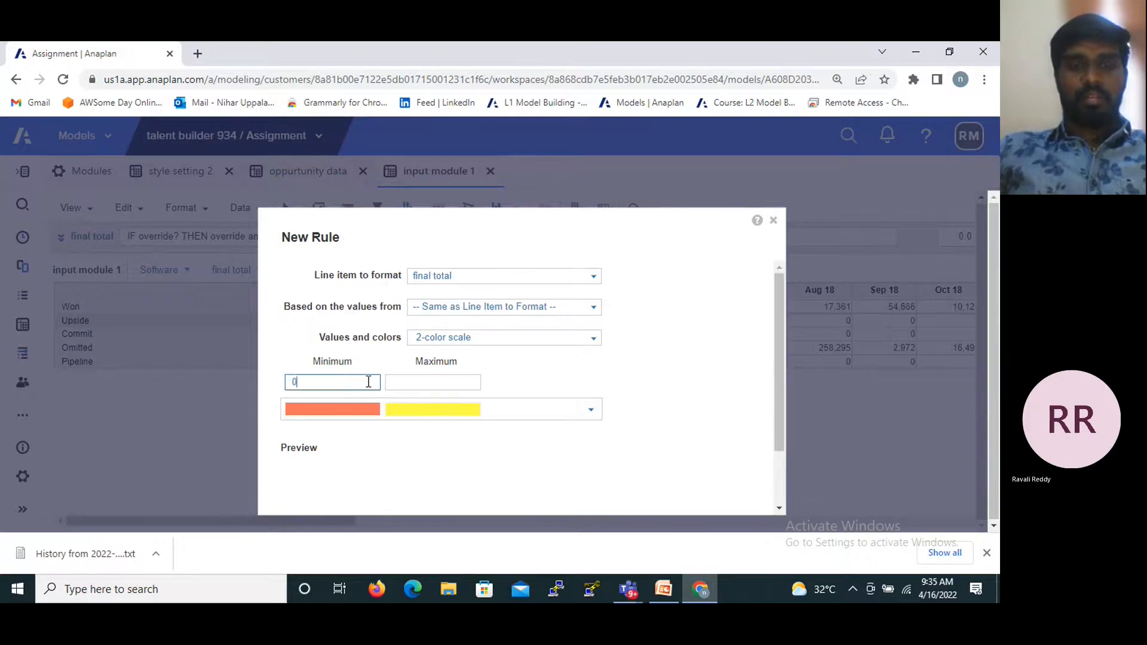
type("1")
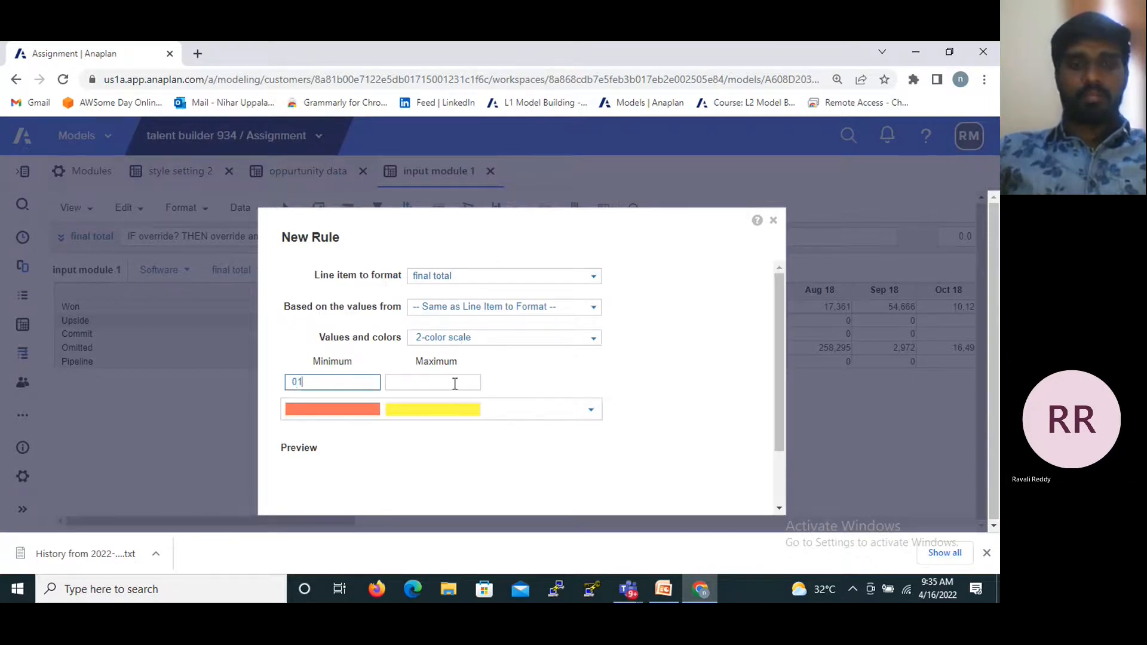
key("BackSpace")
left_click(409, 383)
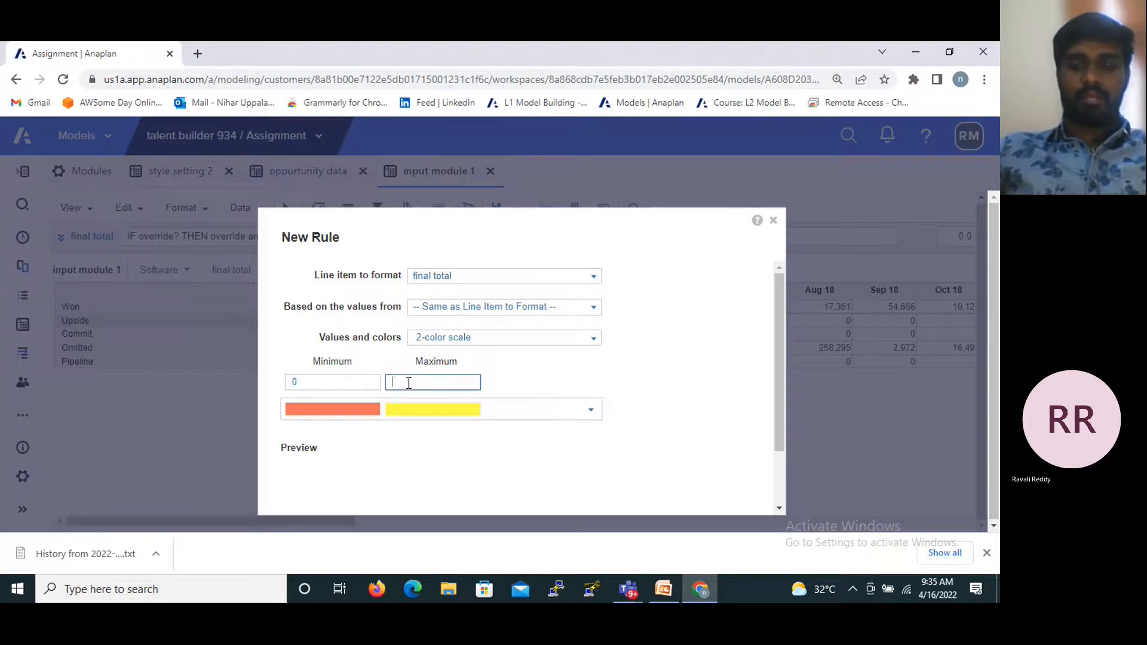
type("1500")
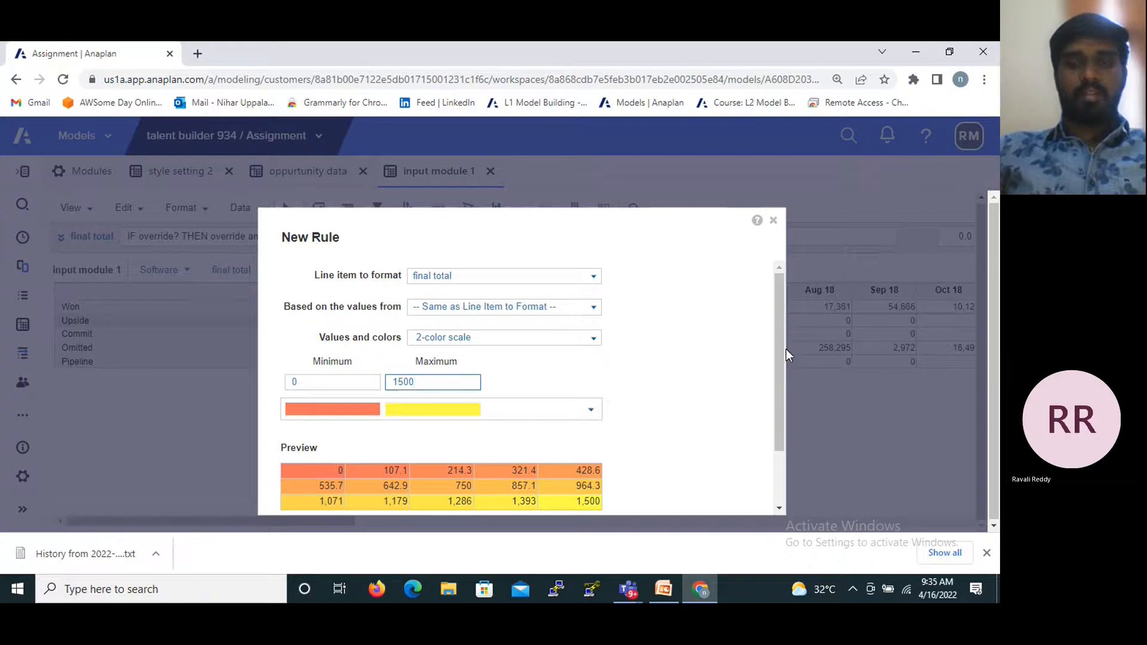
left_click_drag(779, 343, 776, 414)
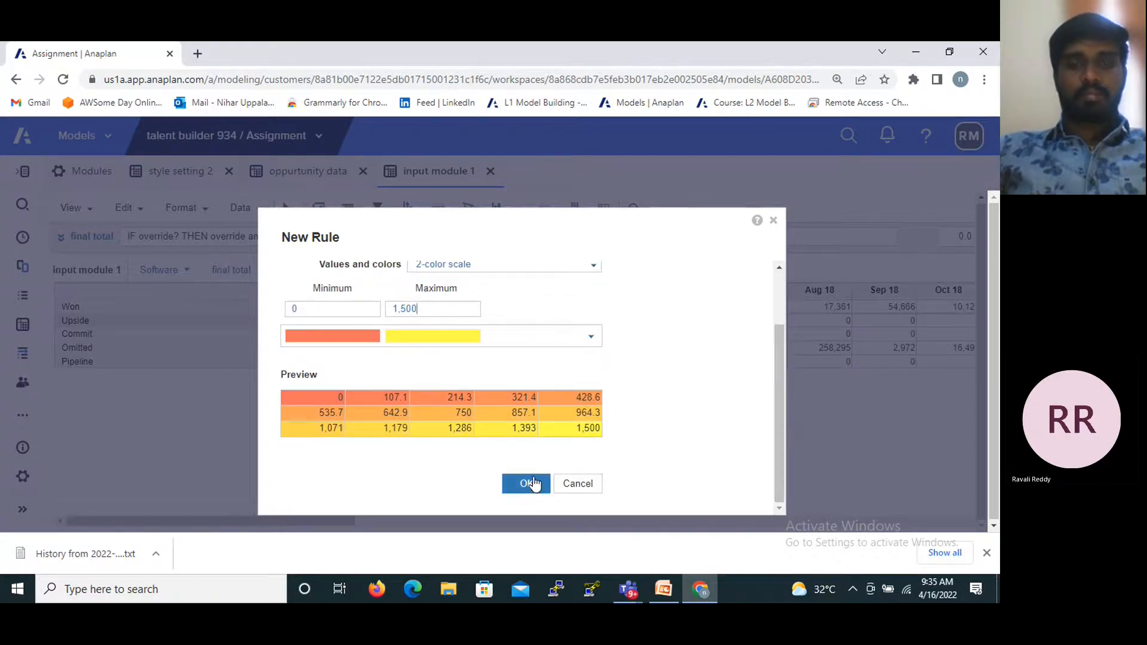
left_click(532, 488)
- Review the final total rule's preview, apply the conditional formatting to the module, and toggle it off and on again
left_click_drag(618, 375, 620, 518)
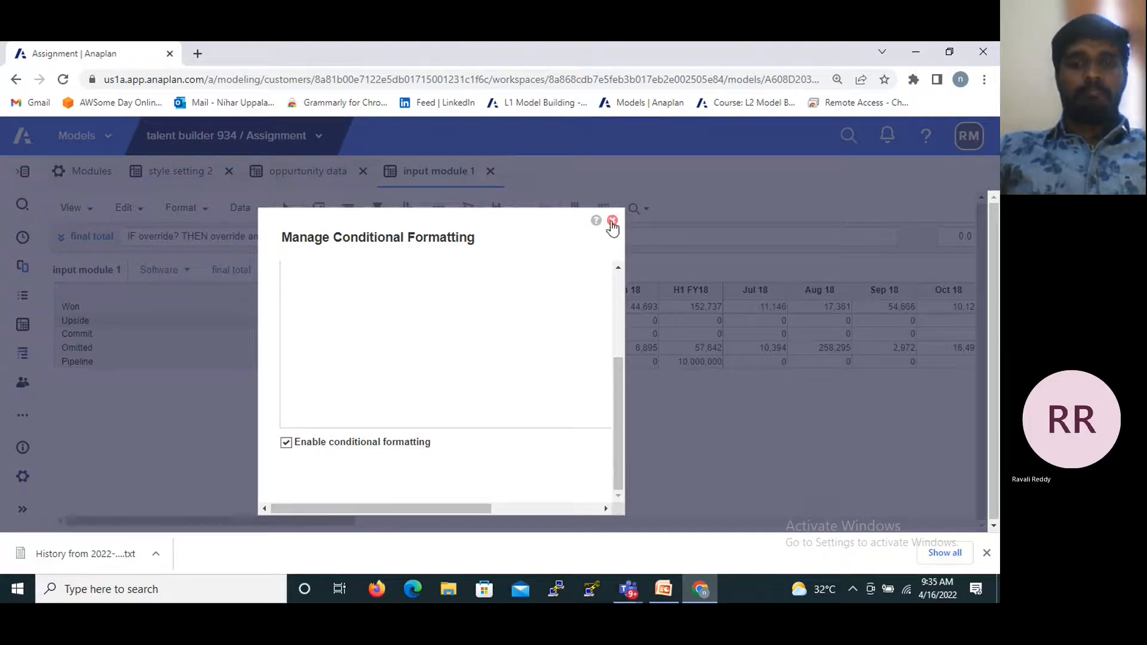
left_click_drag(615, 388, 622, 295)
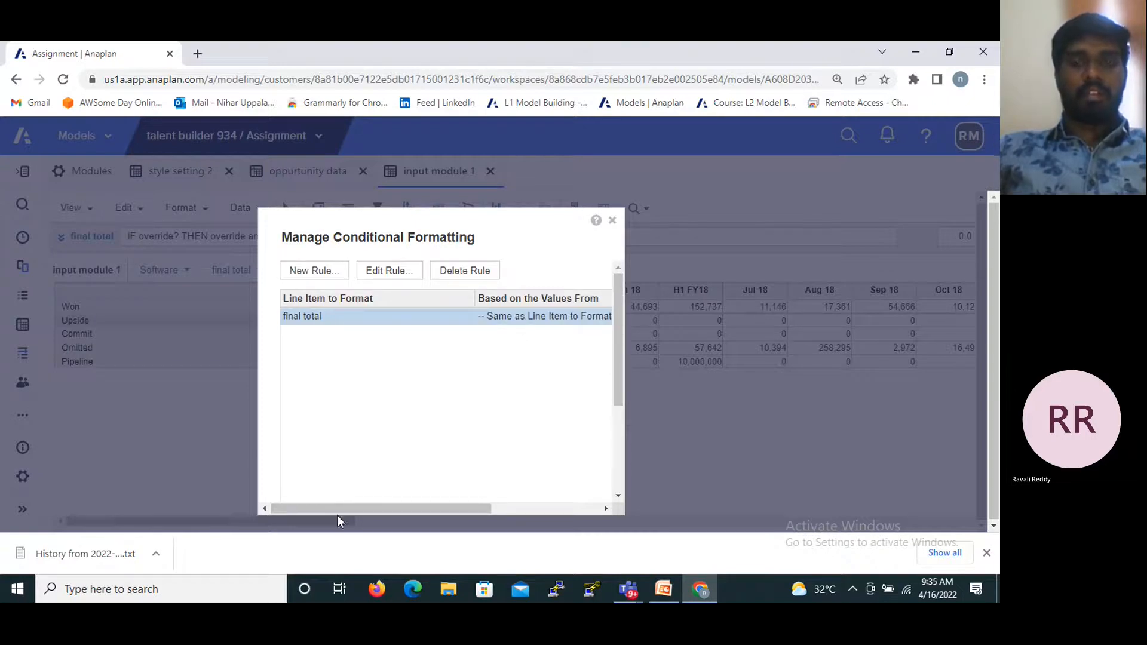
left_click_drag(331, 506, 453, 508)
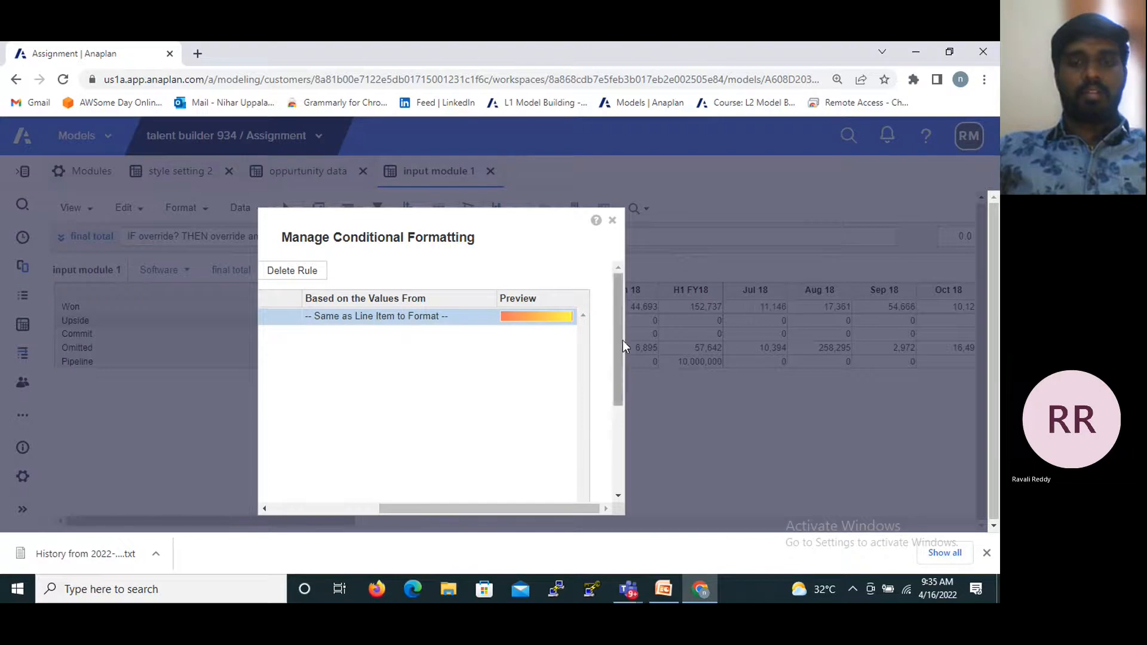
left_click_drag(622, 340, 622, 432)
left_click(521, 471)
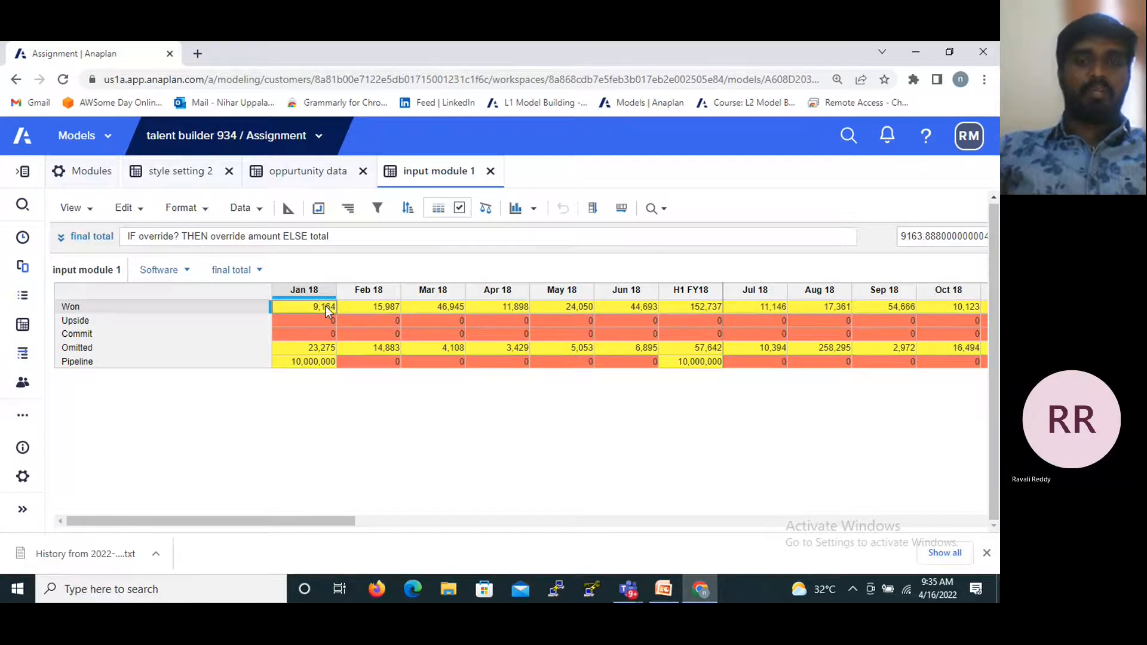
left_click(459, 211)
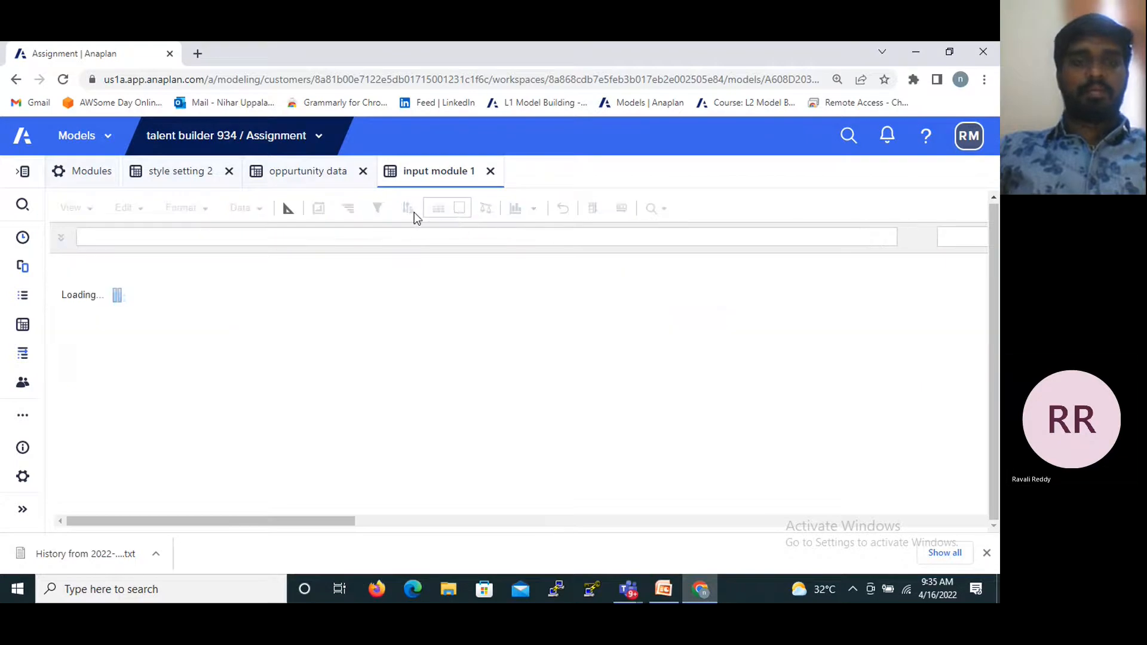
left_click(460, 210)
- Set up a Forecast category filter for final total in Jan 18 is equal to 0, and close it without applying
left_click(377, 208)
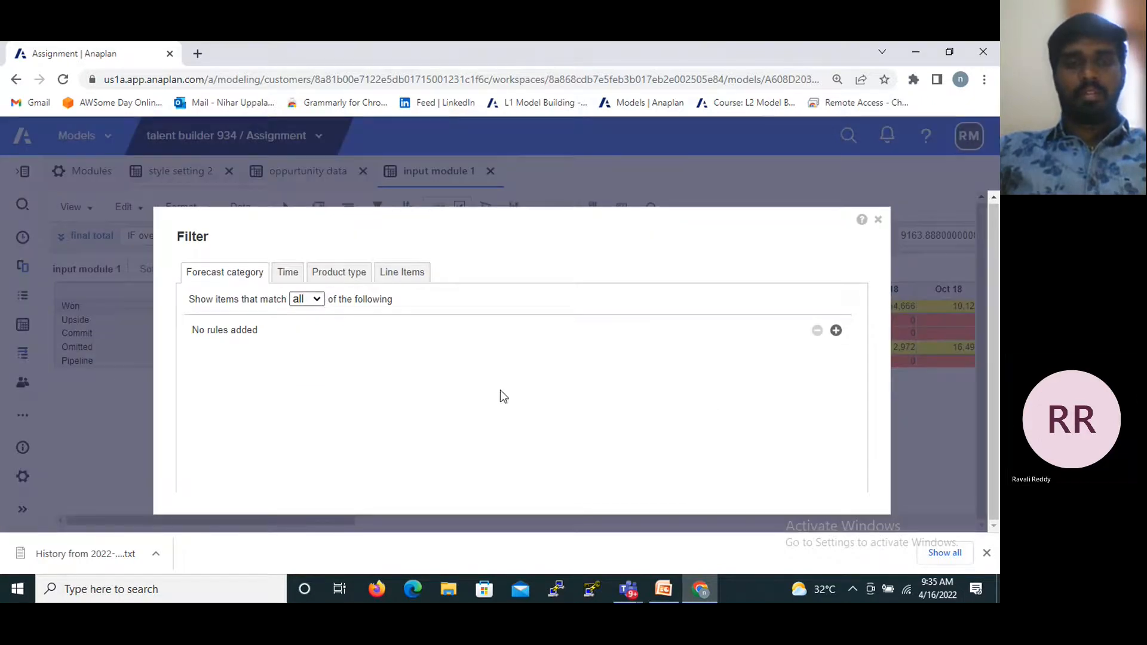
left_click(836, 331)
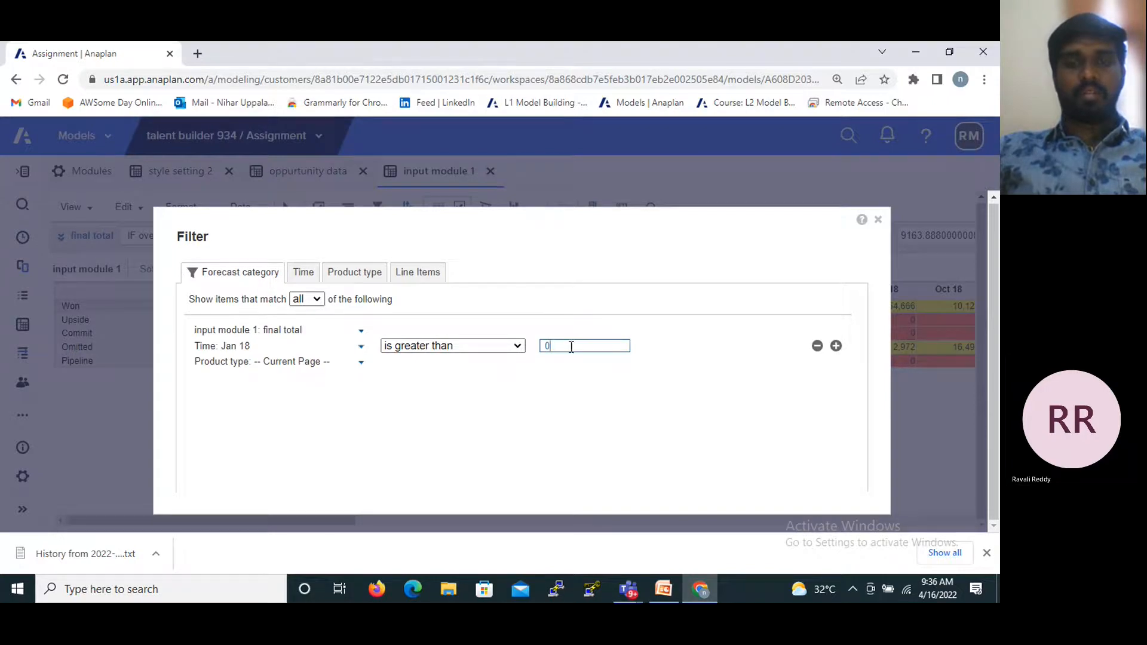
left_click(503, 354)
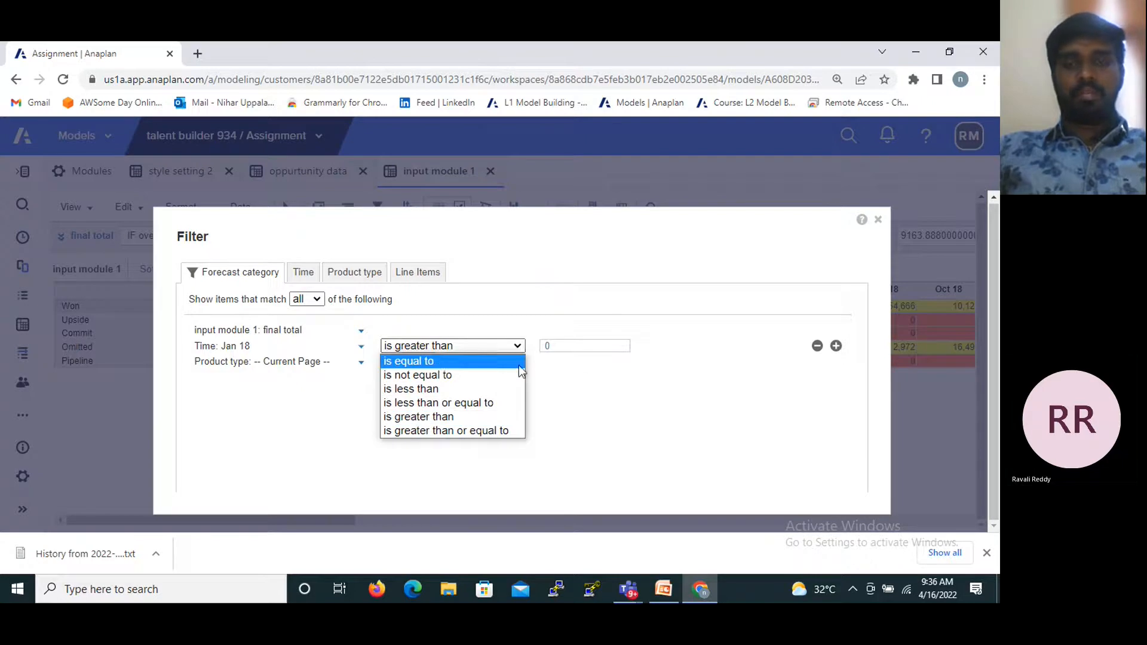
left_click(496, 361)
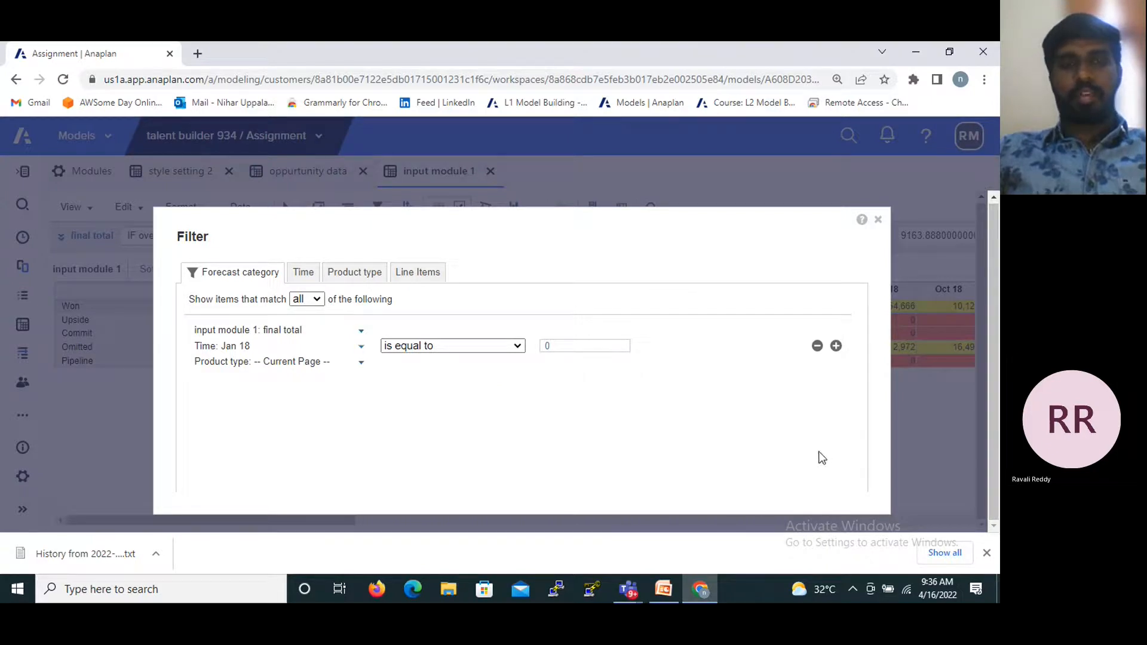
left_click(877, 221)
- Move along the Won row to Nov 18 and switch the module's conditional formatting off and back on
key("Right")
key("Right")
key("Right")
key("Right")
key("Right")
key("Right")
key("Right")
key("Right")
key("Right")
key("Right")
key("Right")
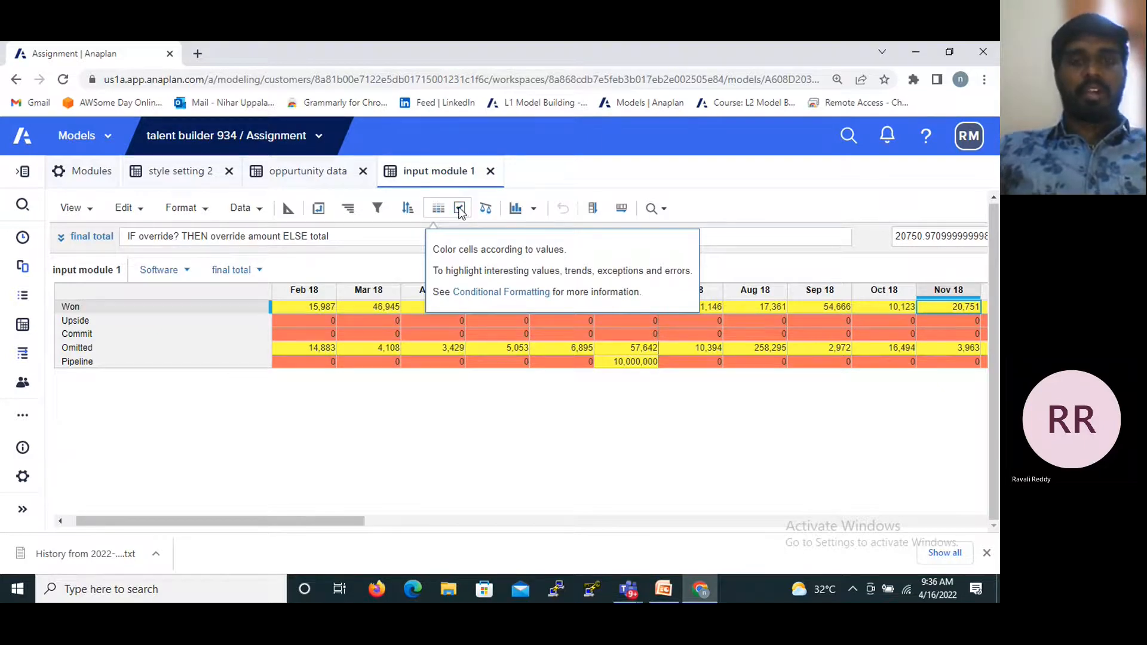
left_click(459, 208)
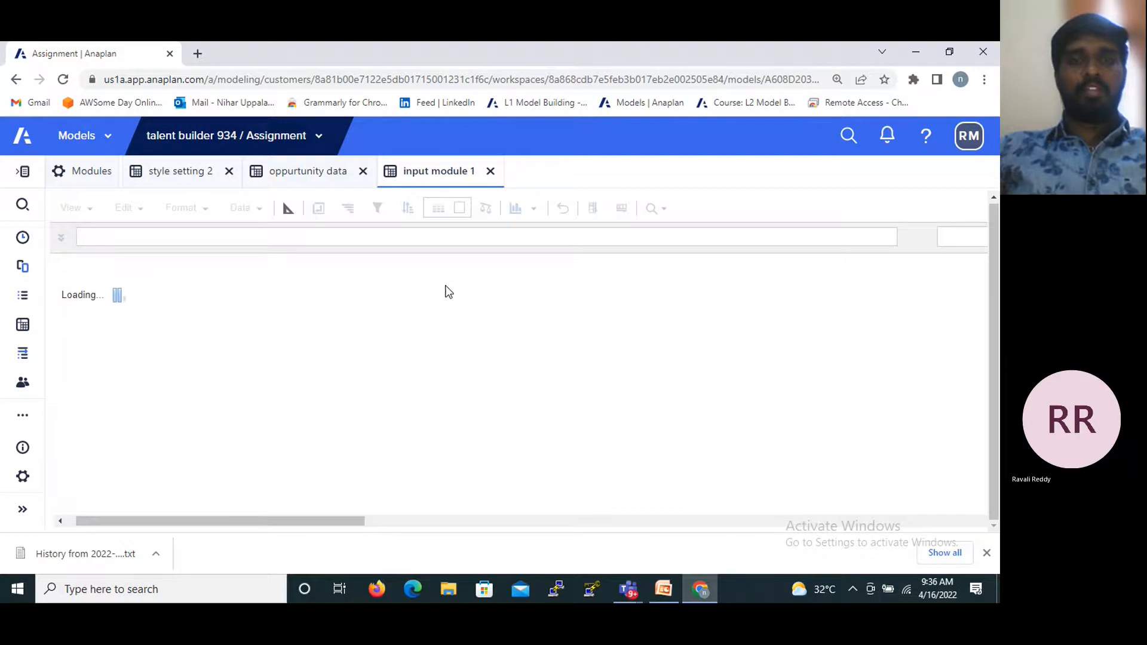
left_click(461, 212)
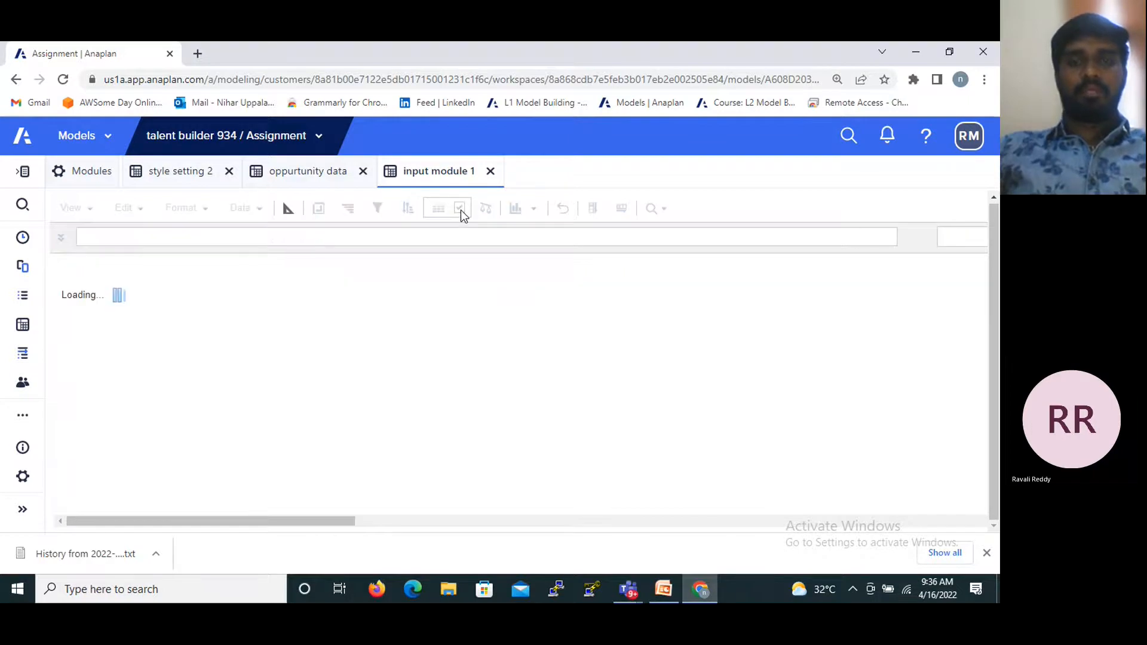
- Check the Custom View slide in PowerPoint, return to Anaplan, and examine the pivot layout of pages, columns and rows
left_click(662, 587)
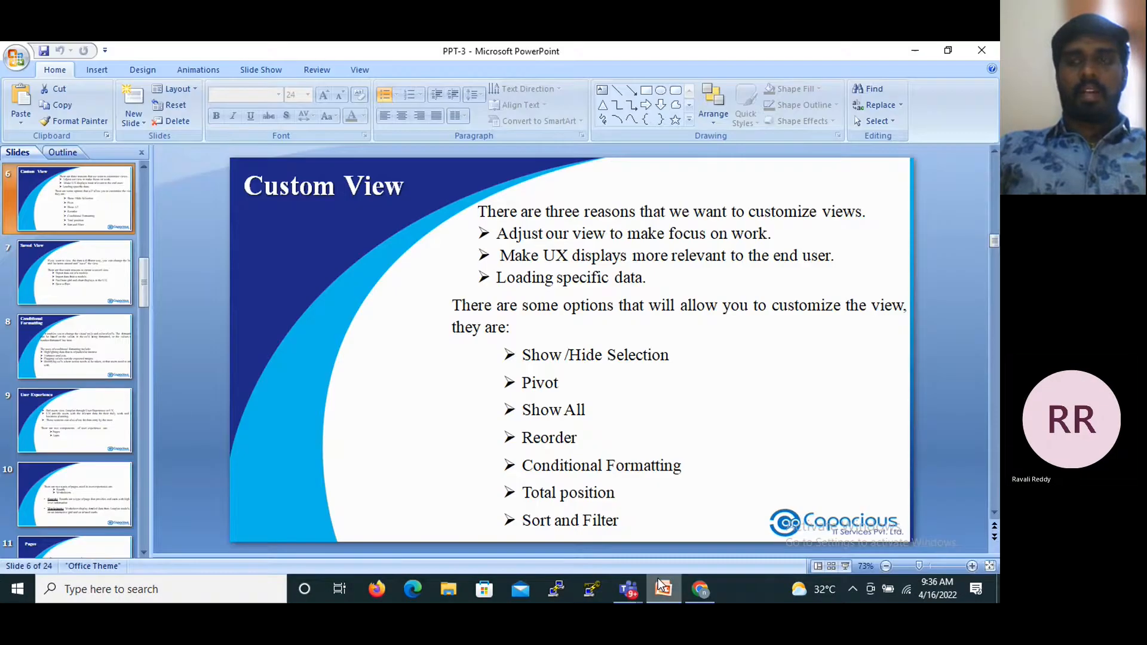
left_click(912, 51)
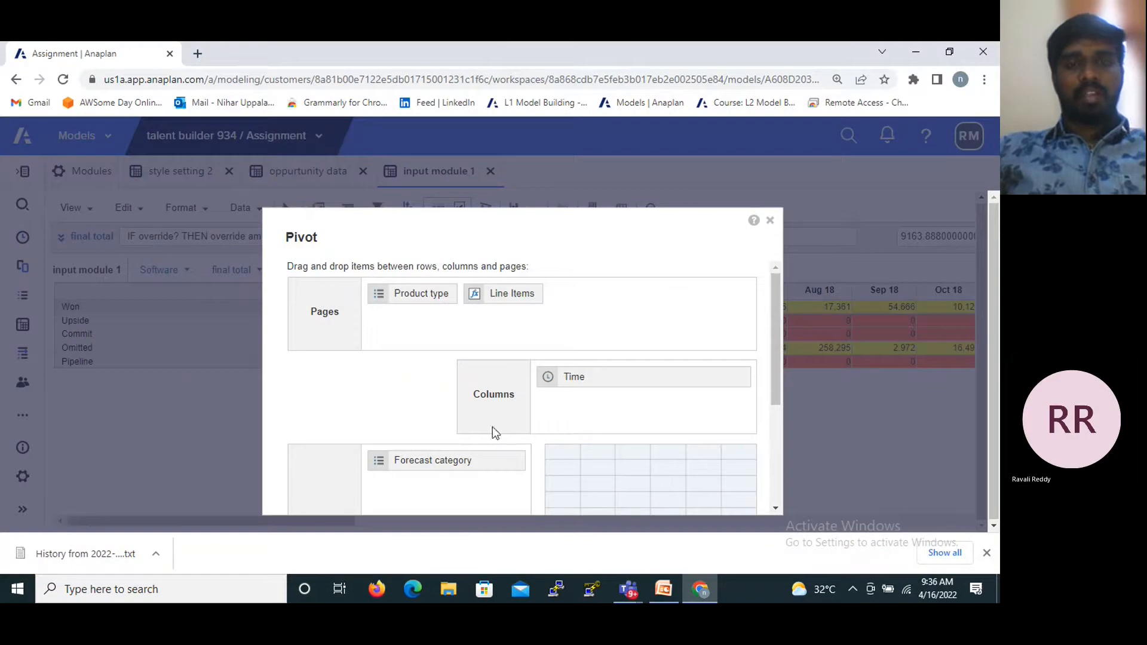
scroll(450, 501, "down", 3)
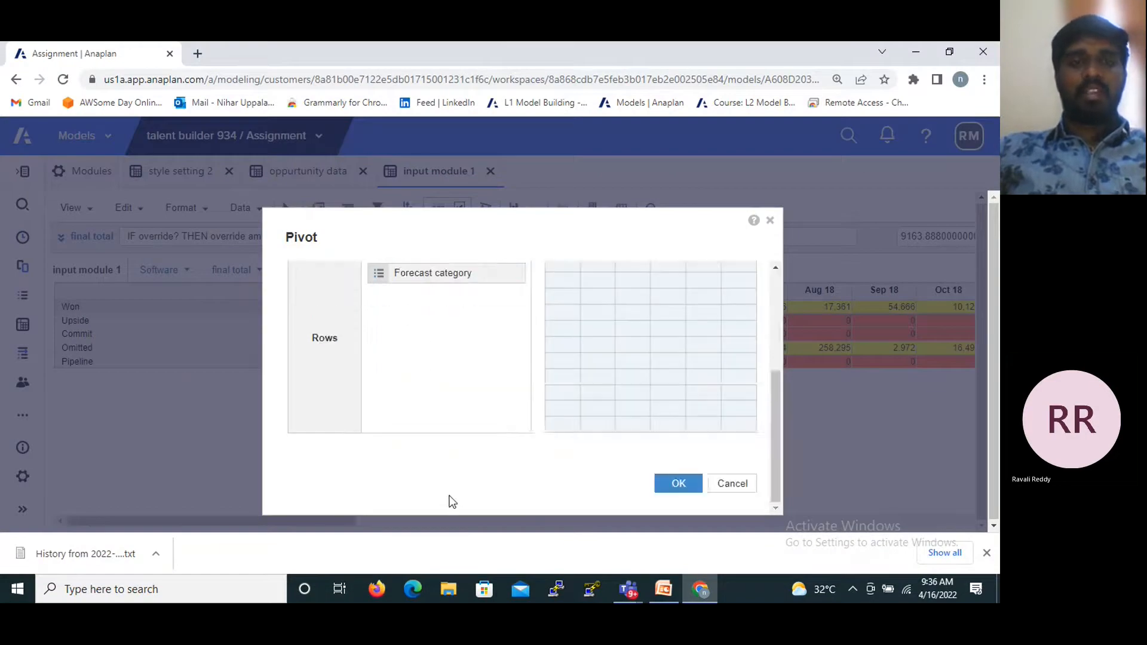
scroll(518, 387, "up", 2)
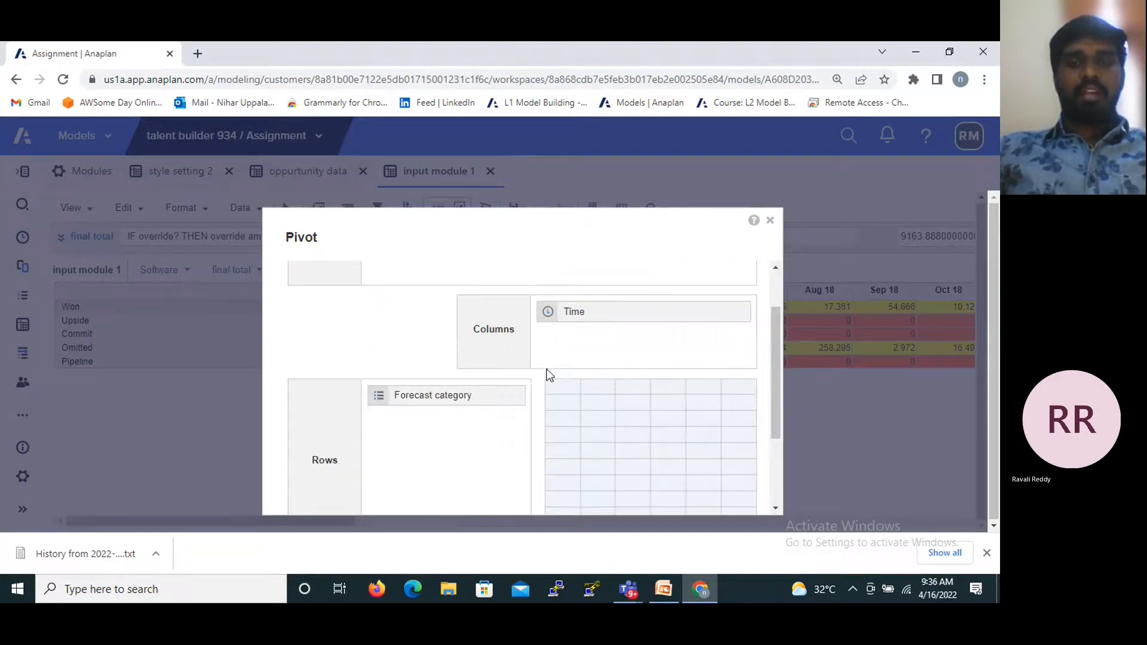
scroll(545, 381, "up", 2)
- Pivot the module by moving Product type from pages to columns beneath Time
left_click(418, 294)
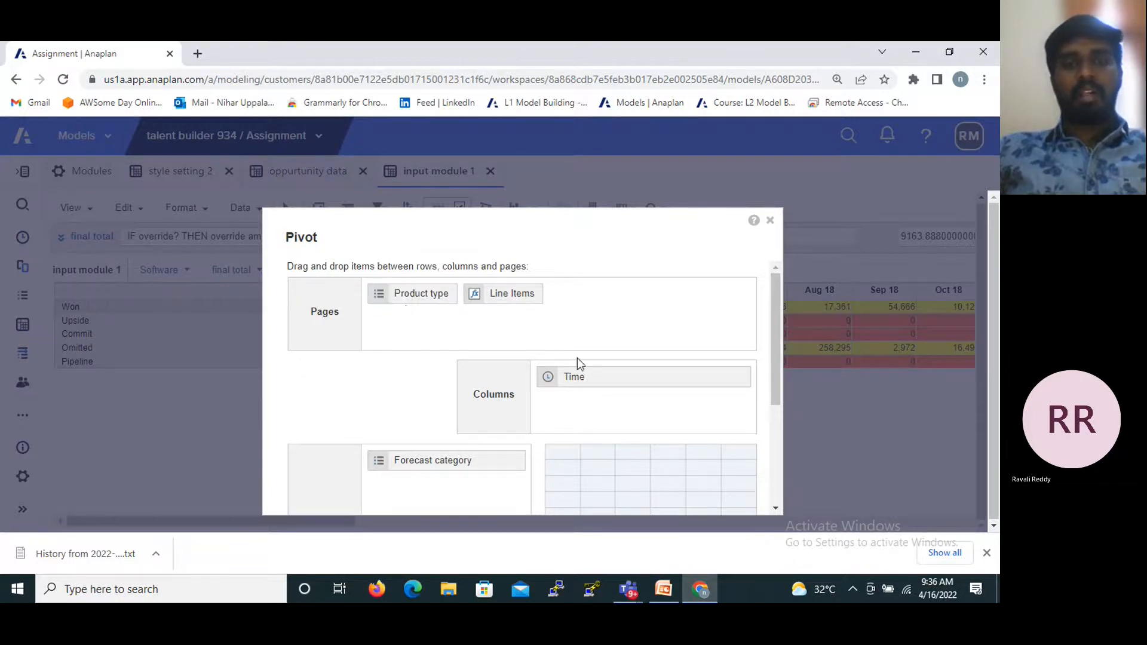
left_click_drag(417, 298, 585, 412)
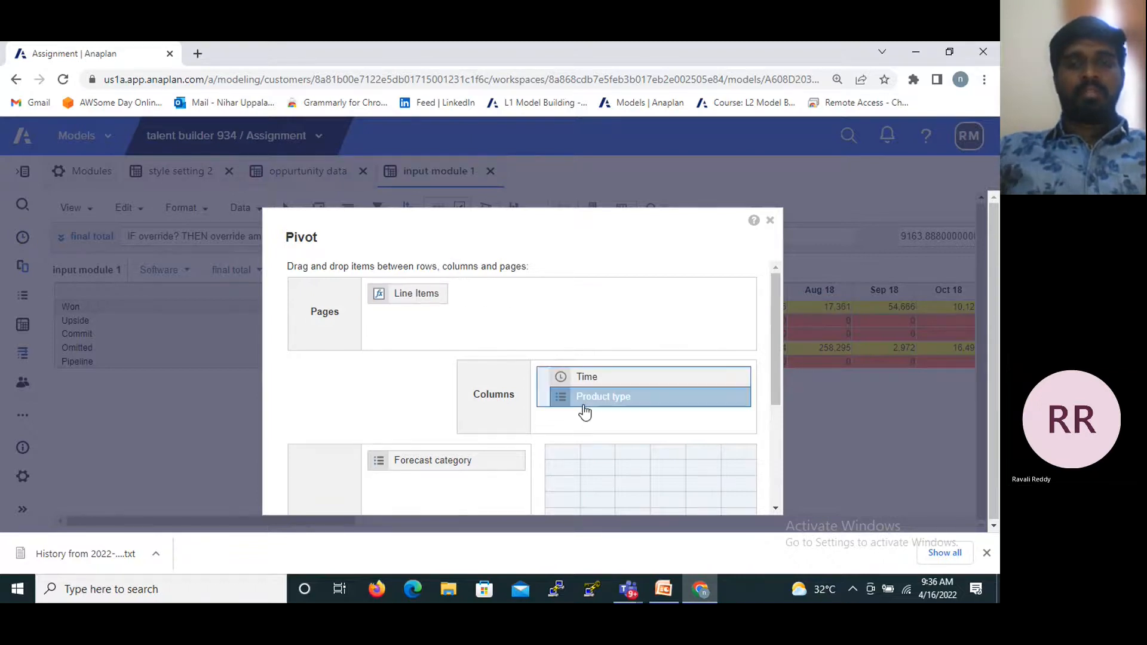
scroll(578, 385, "down", 3)
left_click(673, 482)
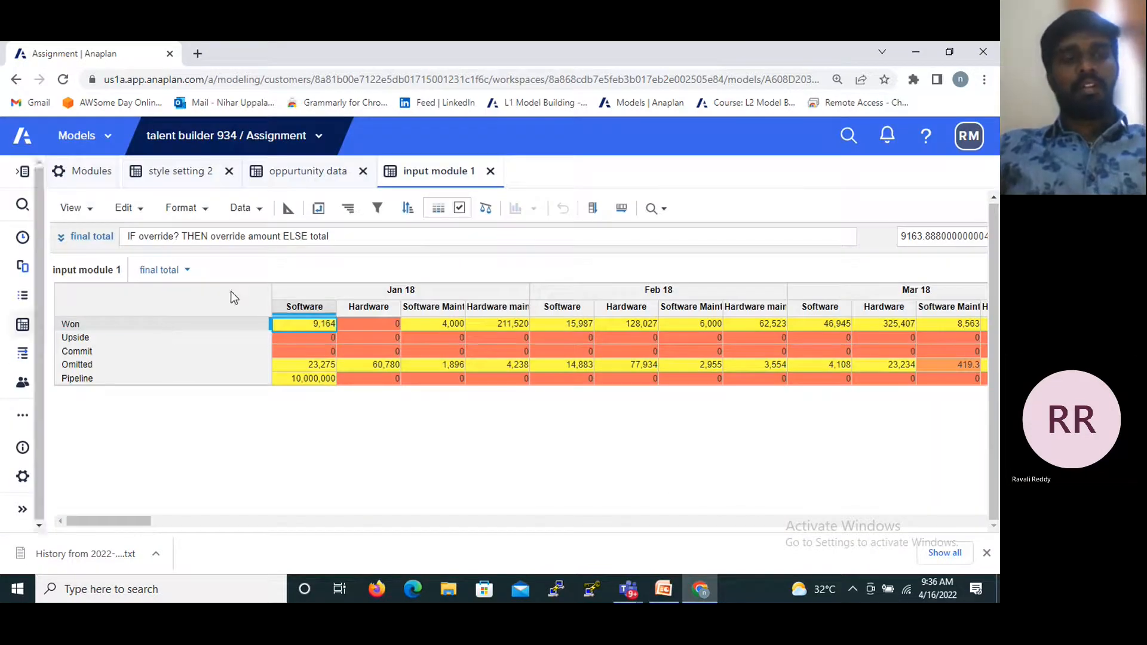
- Restore the original pivot by moving Product type from columns back to pages before Line Items
left_click(348, 207)
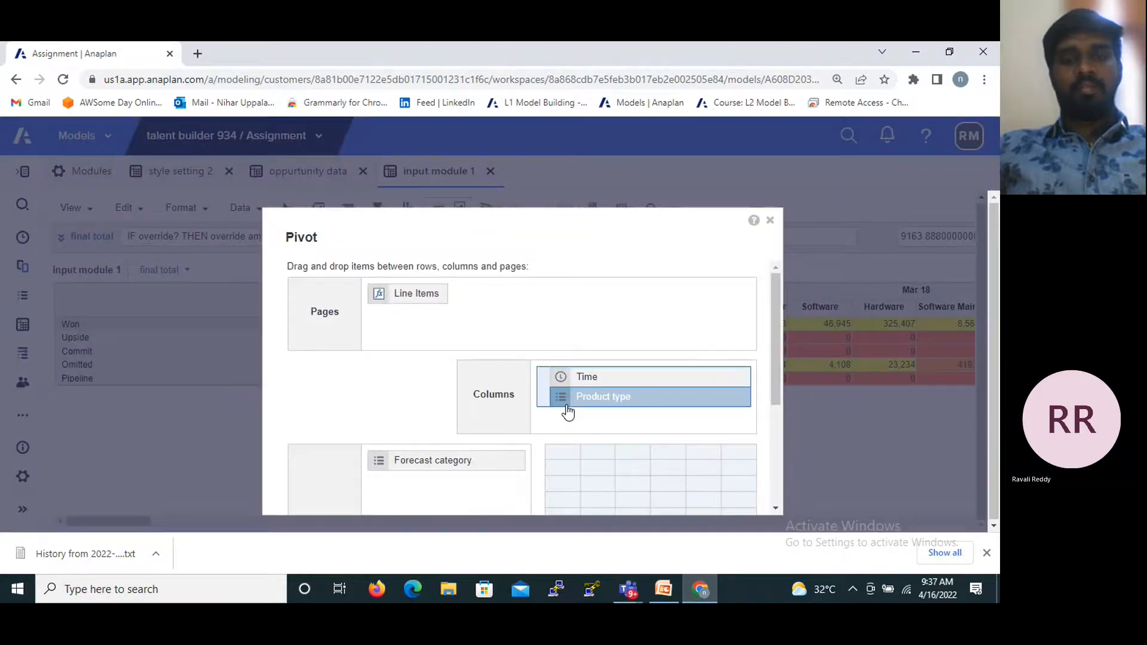
left_click_drag(568, 412, 479, 336)
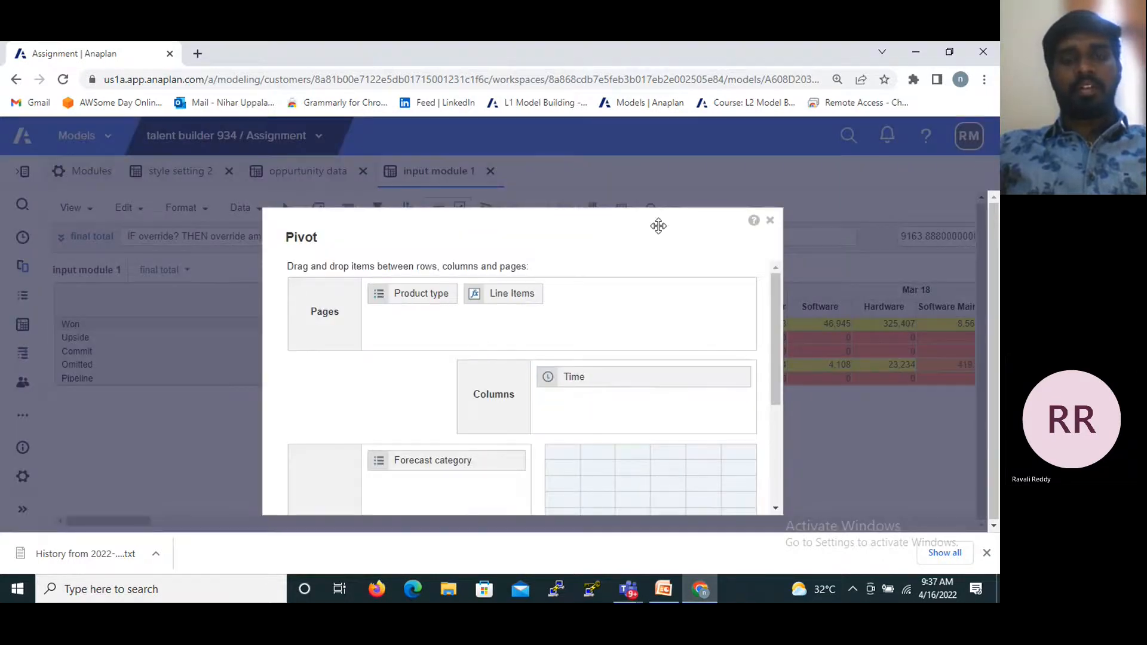
left_click_drag(778, 319, 704, 430)
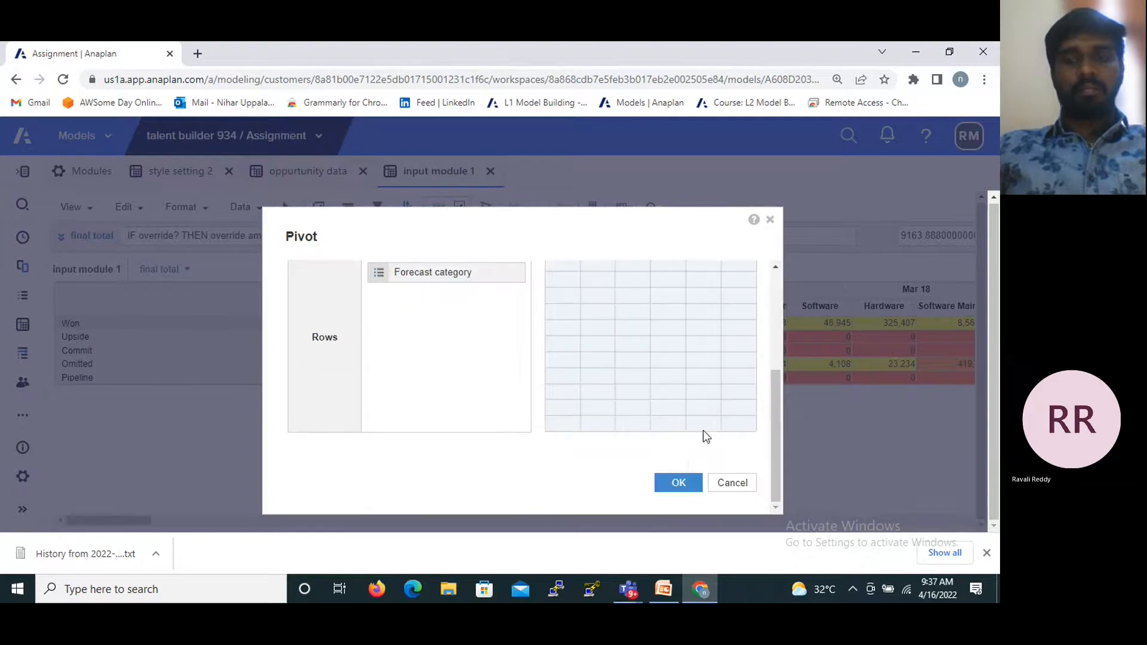
left_click(681, 479)
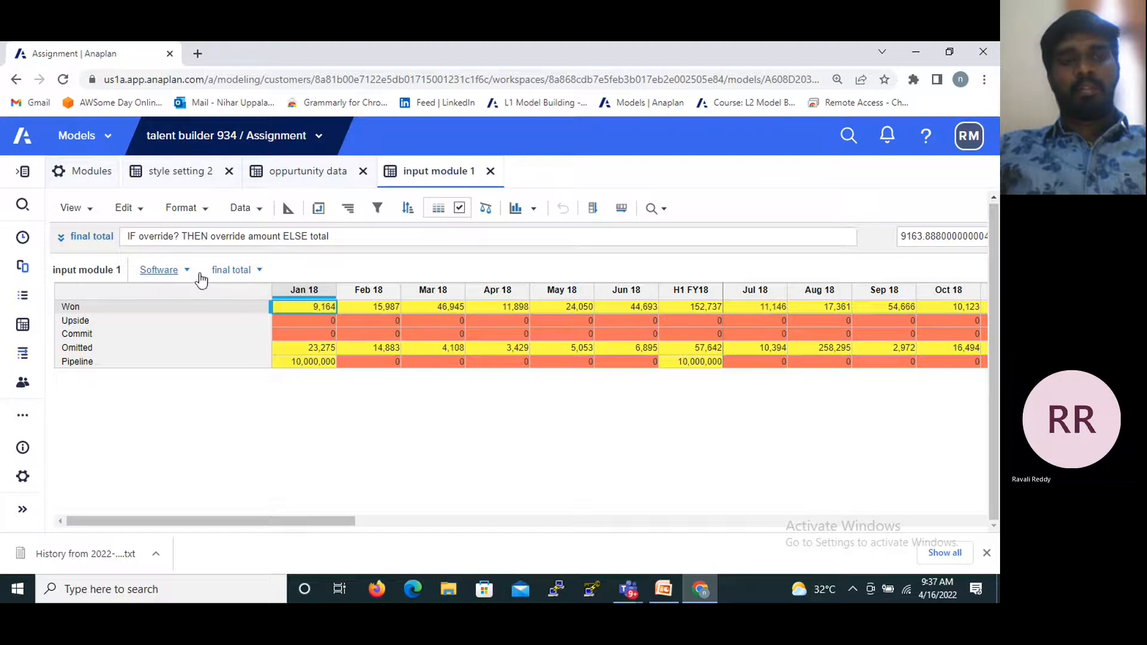
- Open and dismiss the Software page selector, and switch off the module's conditional formatting
left_click(181, 272)
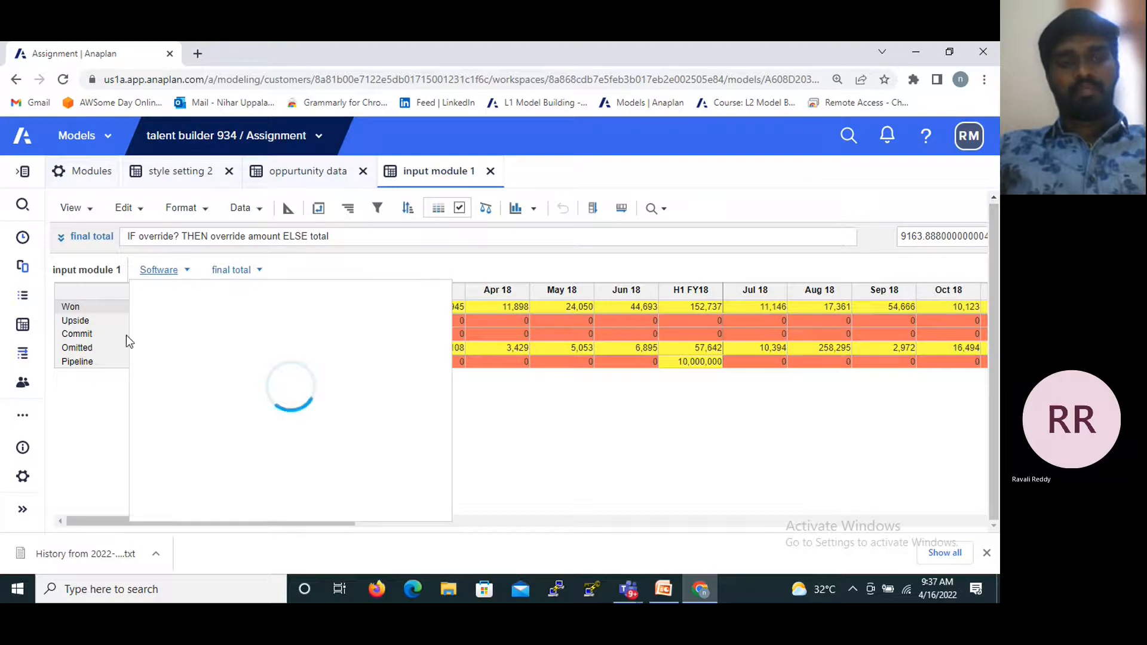
left_click(492, 450)
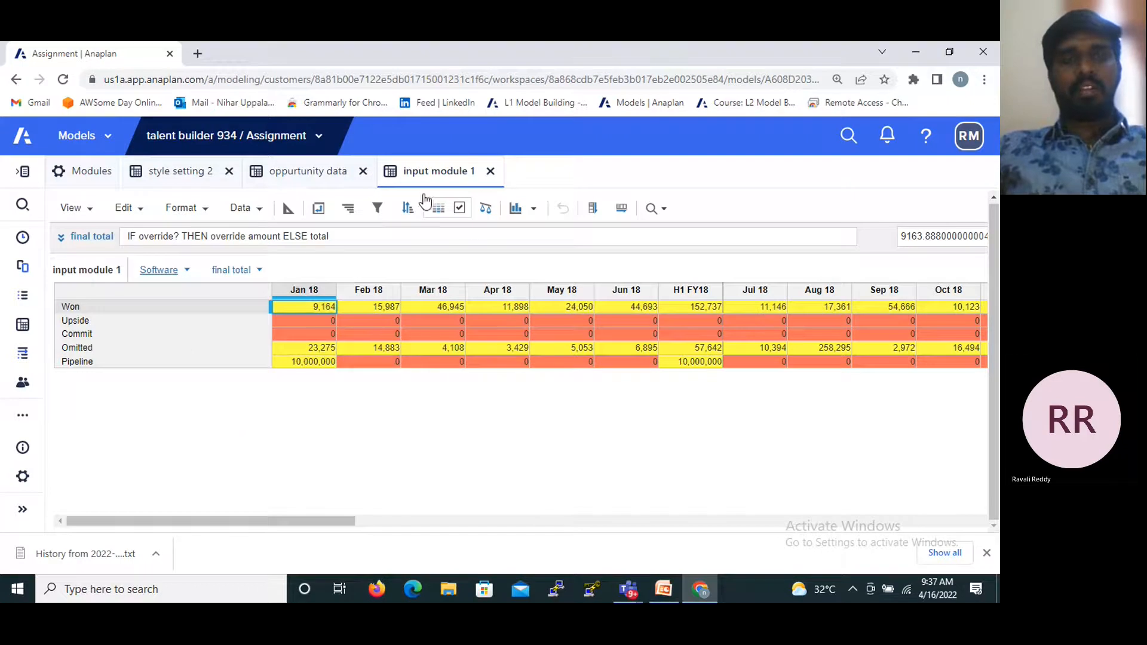
left_click(461, 210)
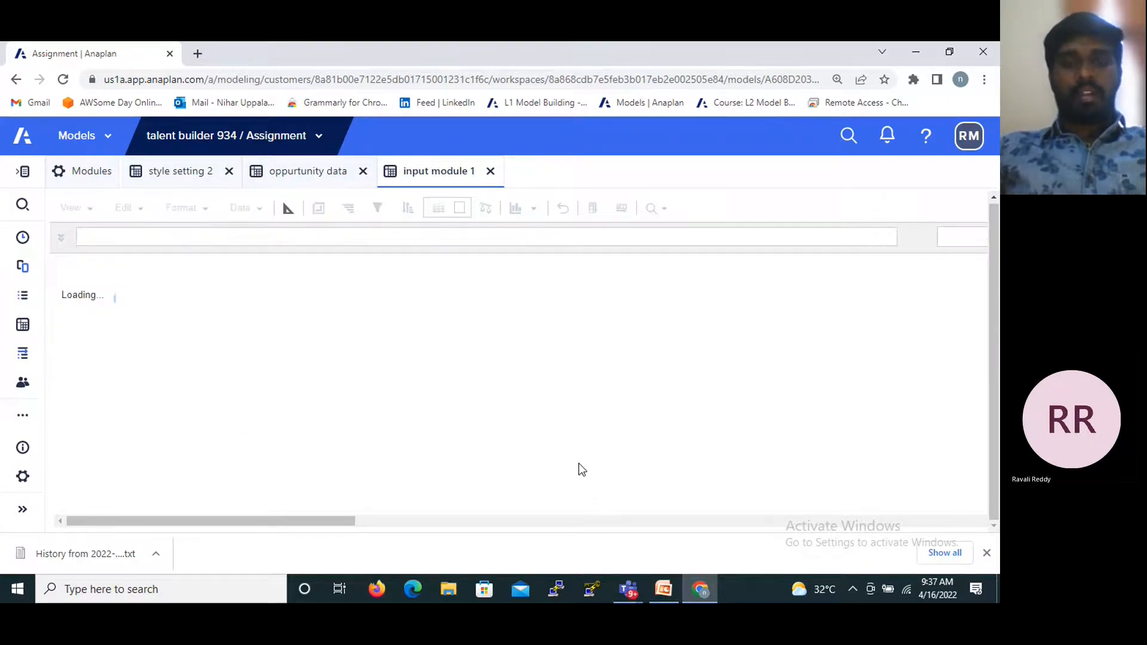
- Switch to PowerPoint, advance from Custom View to the Saved View slide, and return to input module 1 in Anaplan
left_click(662, 590)
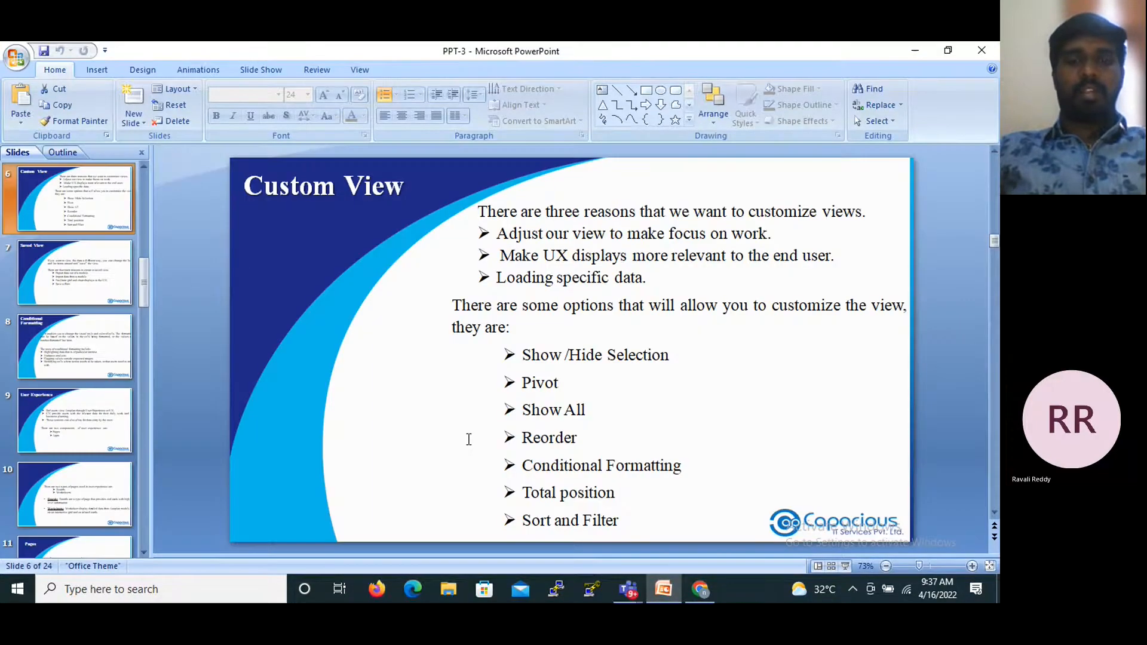
key("Page_Down")
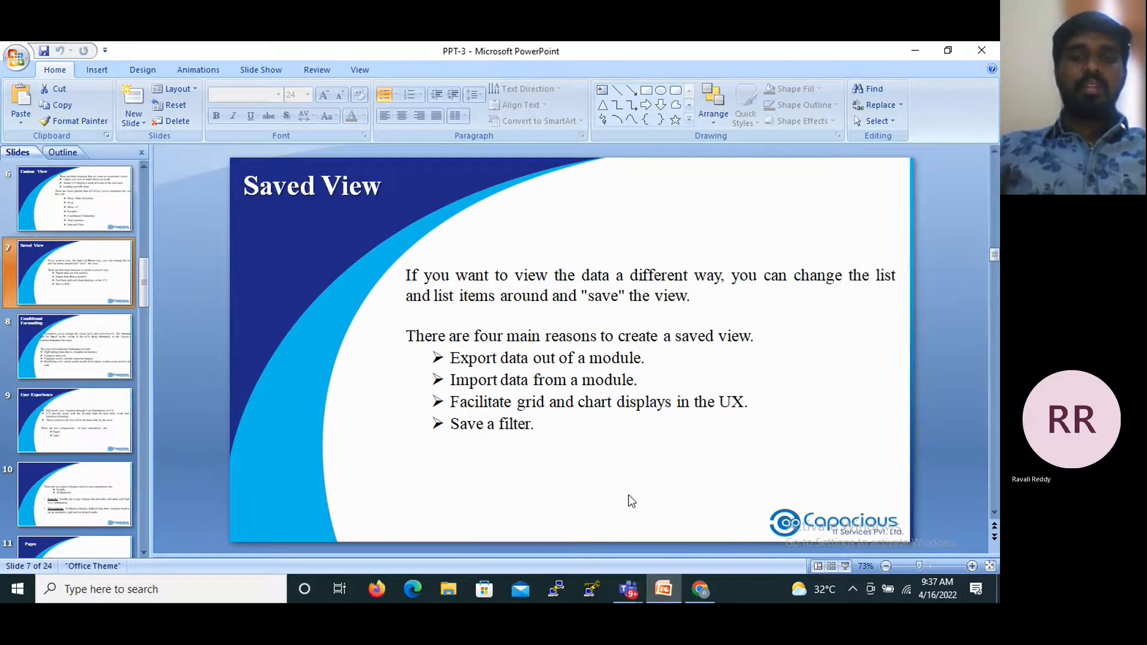
left_click(699, 592)
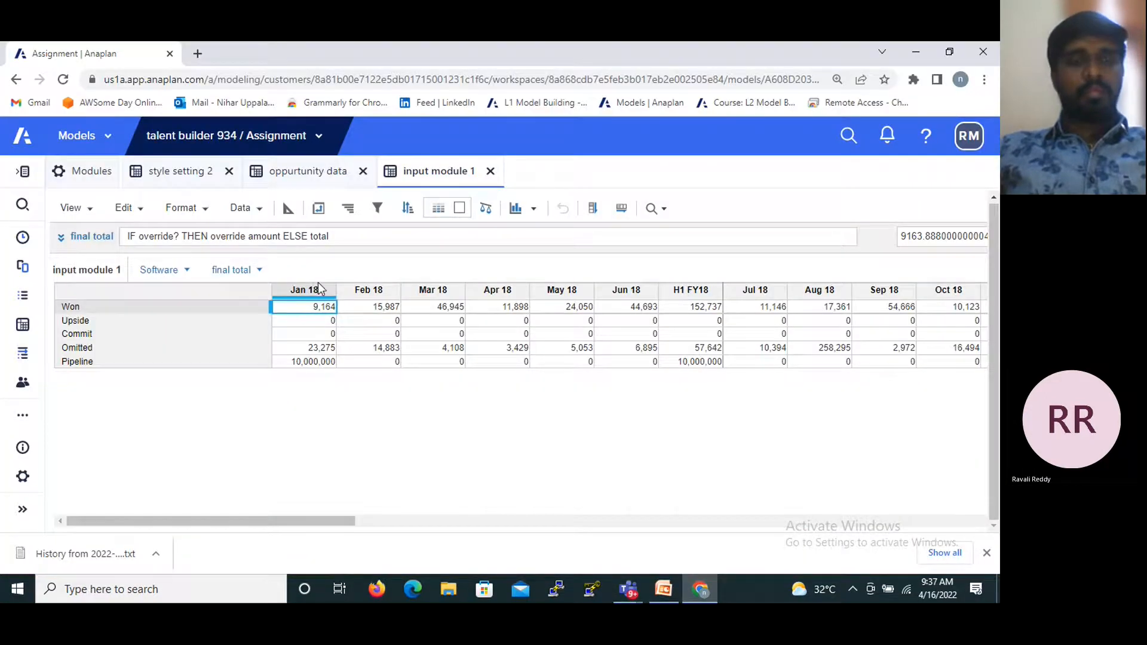
- Select the Jan 18, Feb 18 and Mar 18 columns in input module 1
left_click(319, 288)
left_click(319, 293)
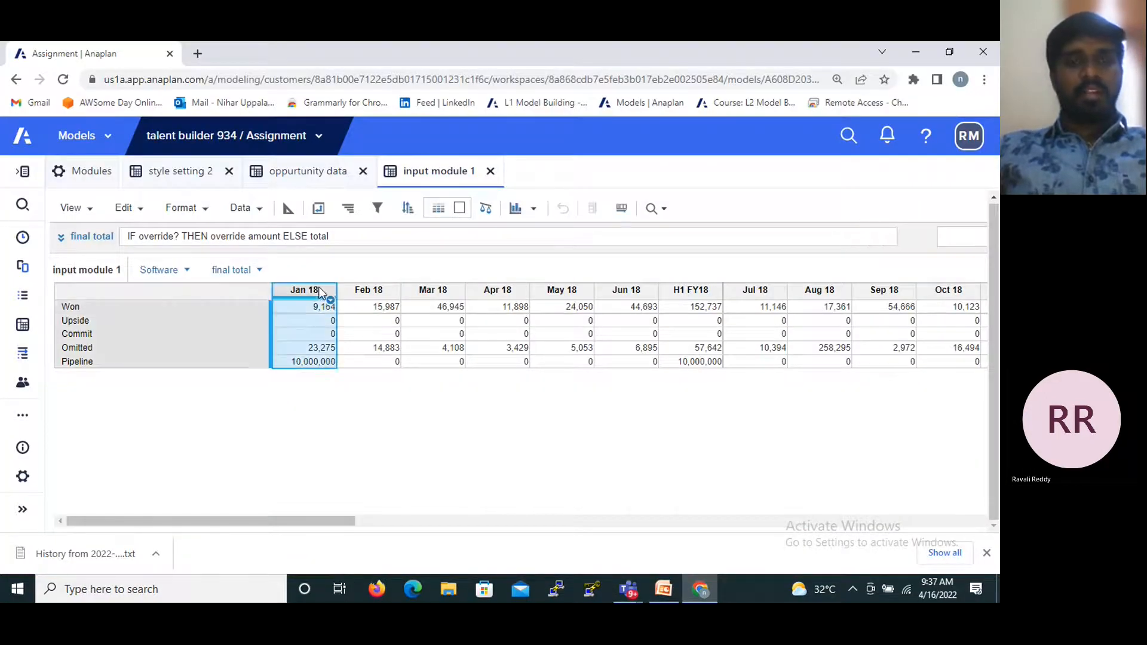
left_click(373, 289, "shift")
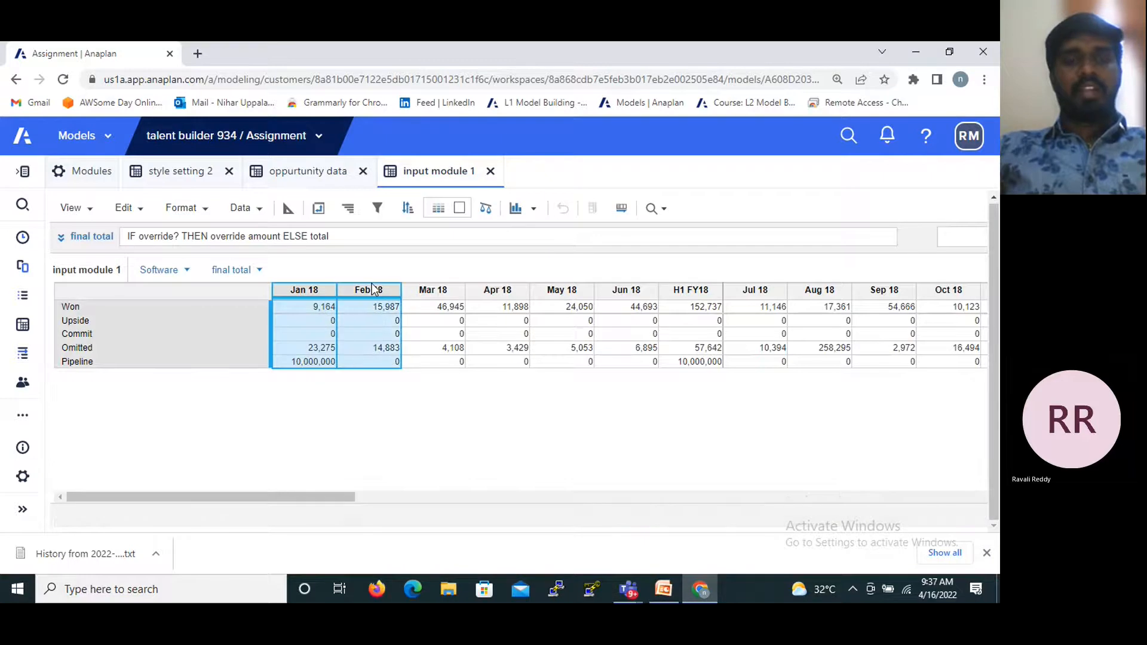
left_click(432, 289, "shift")
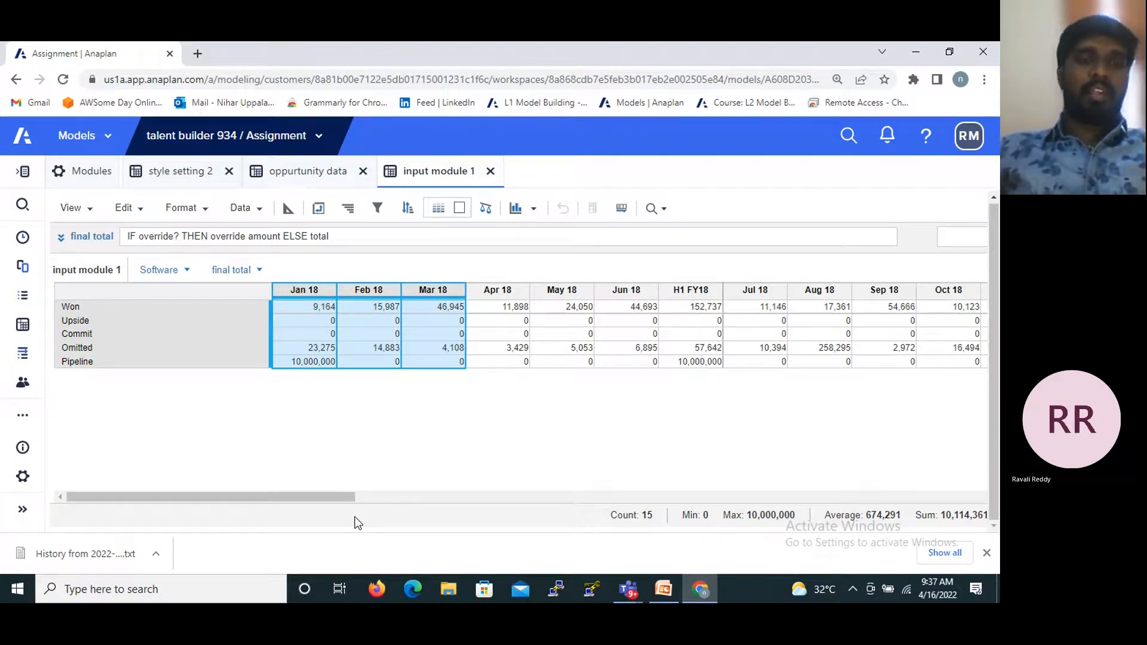
- Save the current view of input module 1 as "3 months data", keeping it set to always open on the current page
left_click(87, 211)
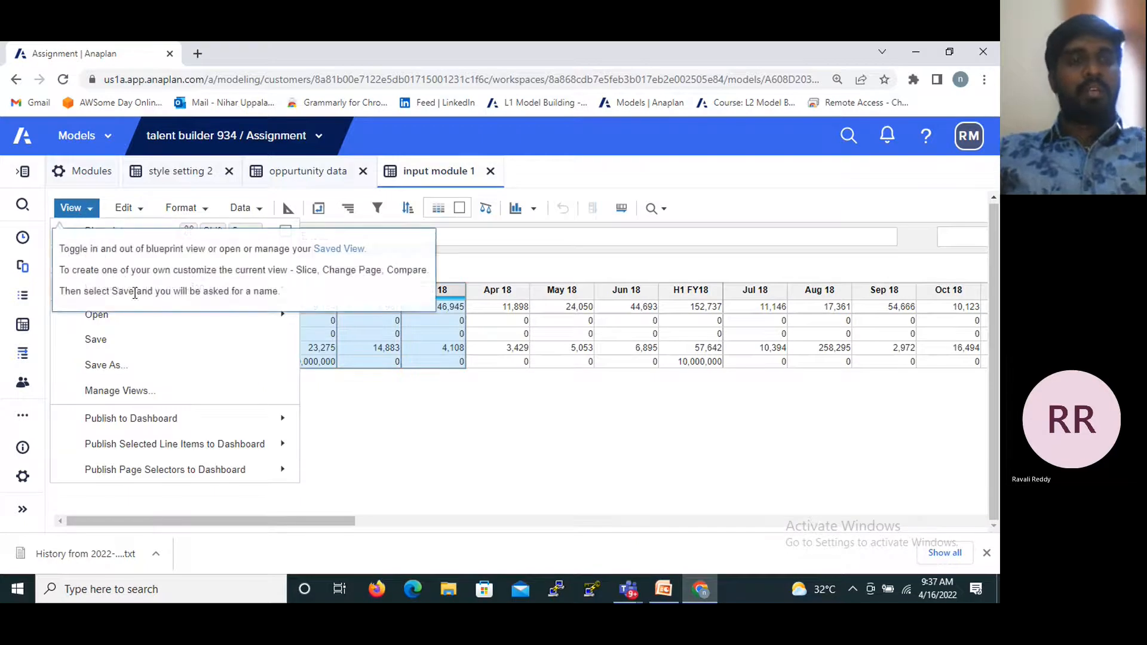
left_click(126, 366)
left_click(551, 330)
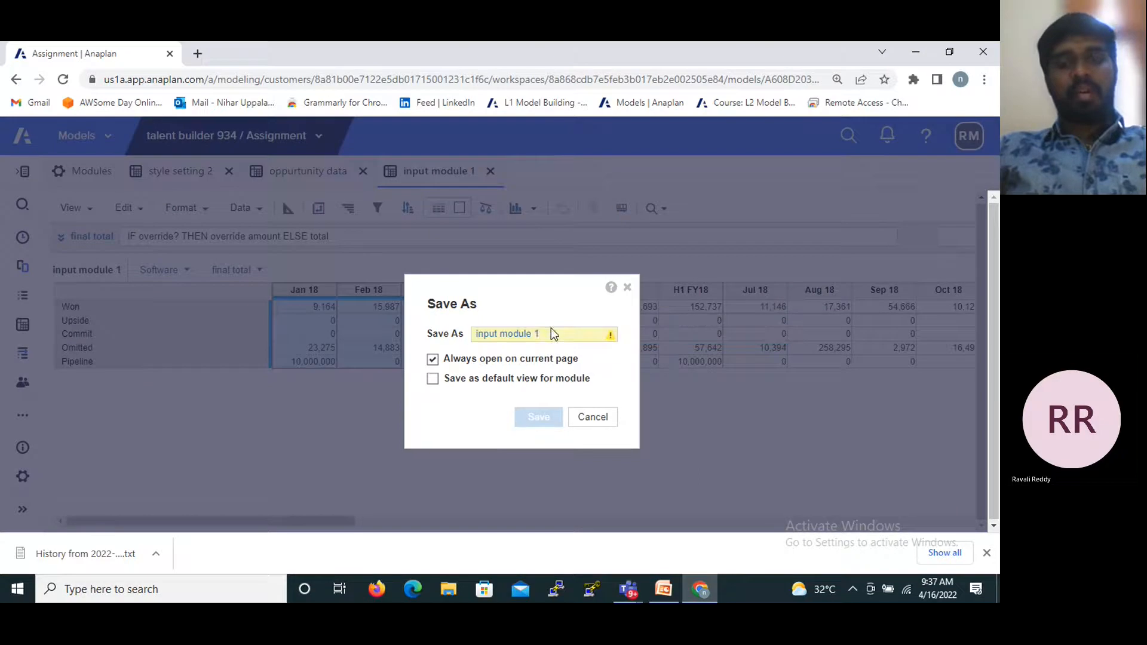
key("BackSpace")
key("BackSpace")
key("BackSpace")
key("BackSpace")
key("BackSpace")
key("BackSpace")
key("BackSpace")
key("BackSpace")
key("BackSpace")
key("BackSpace")
key("BackSpace")
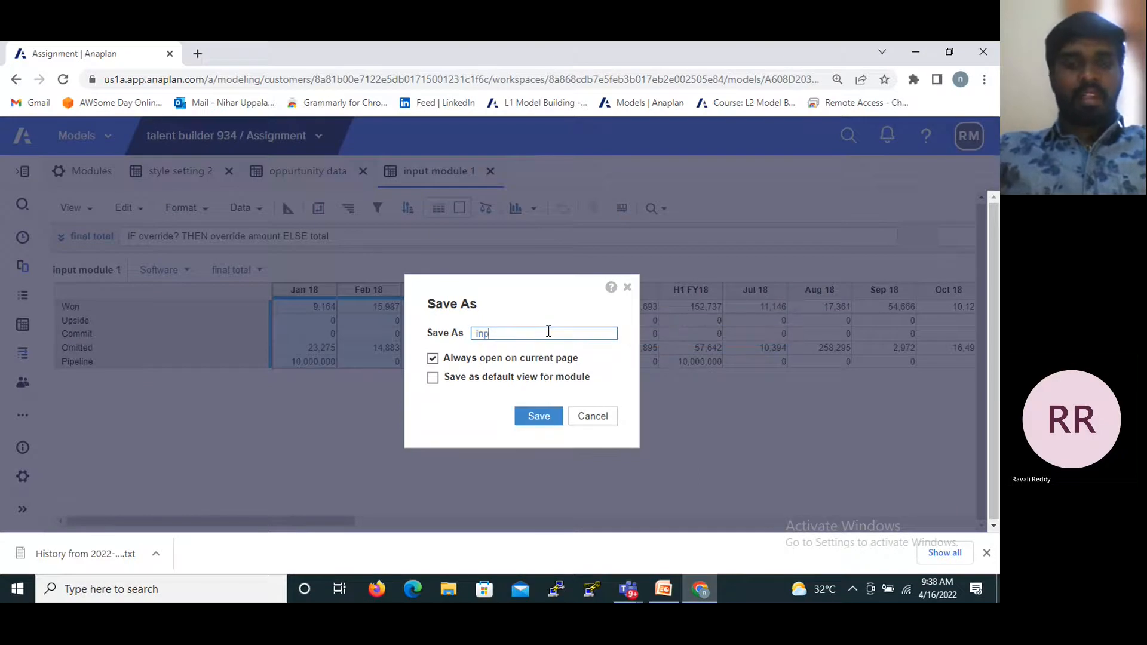
key("BackSpace")
key("BackSpace")
key("BackSpace")
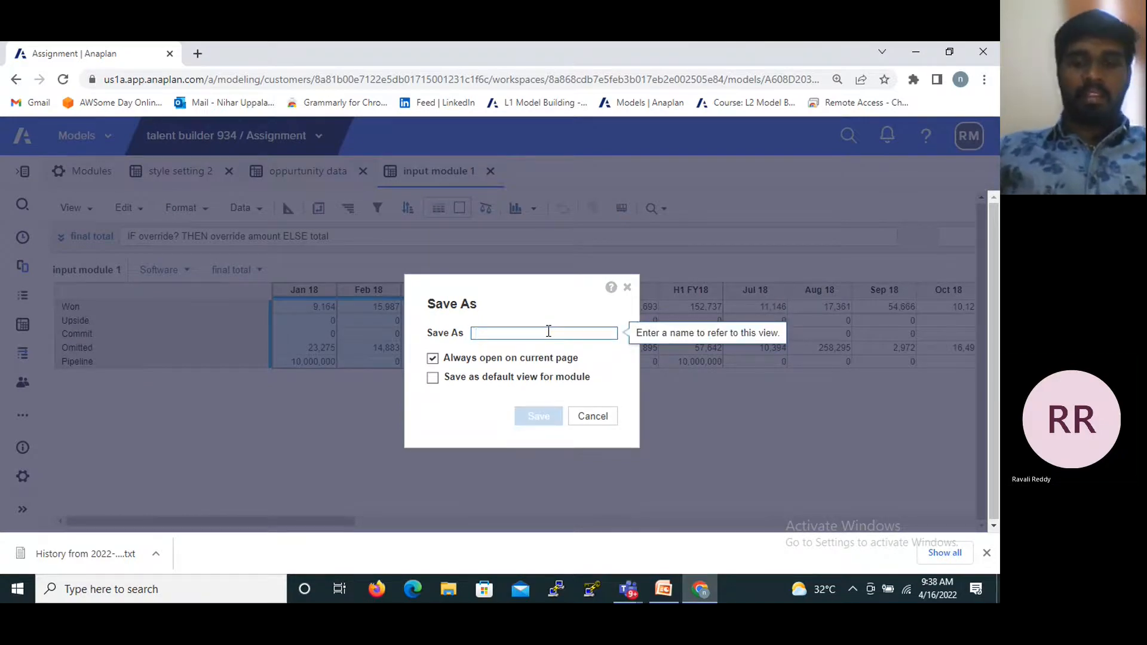
type("3 m")
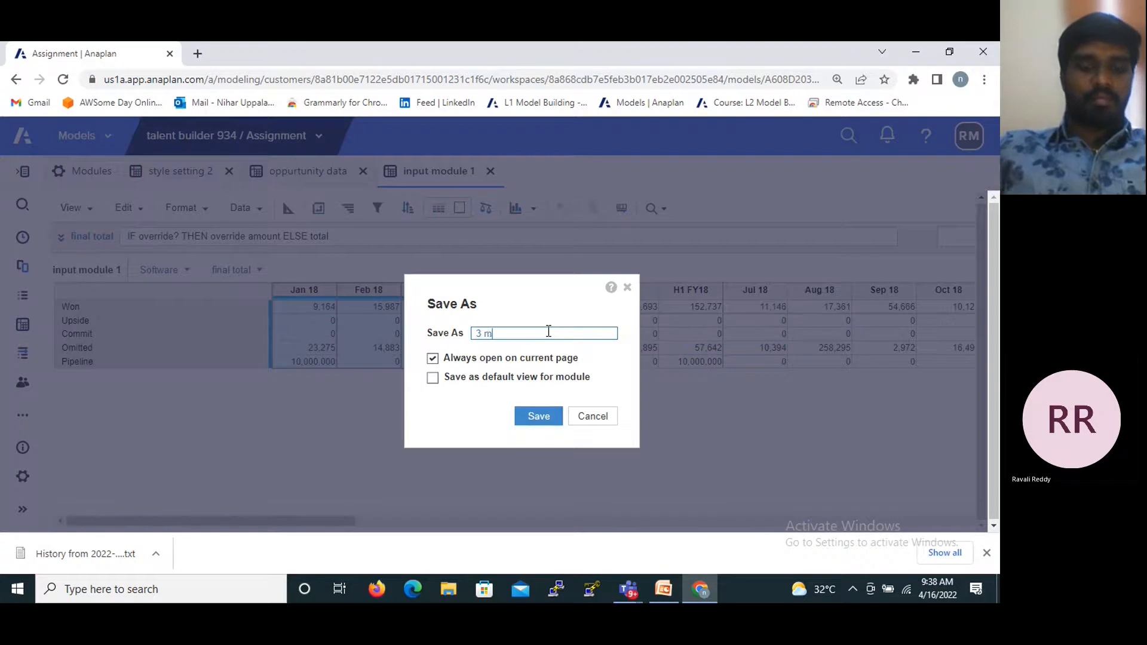
type("onh")
key("BackSpace")
key("BackSpace")
type("nyh")
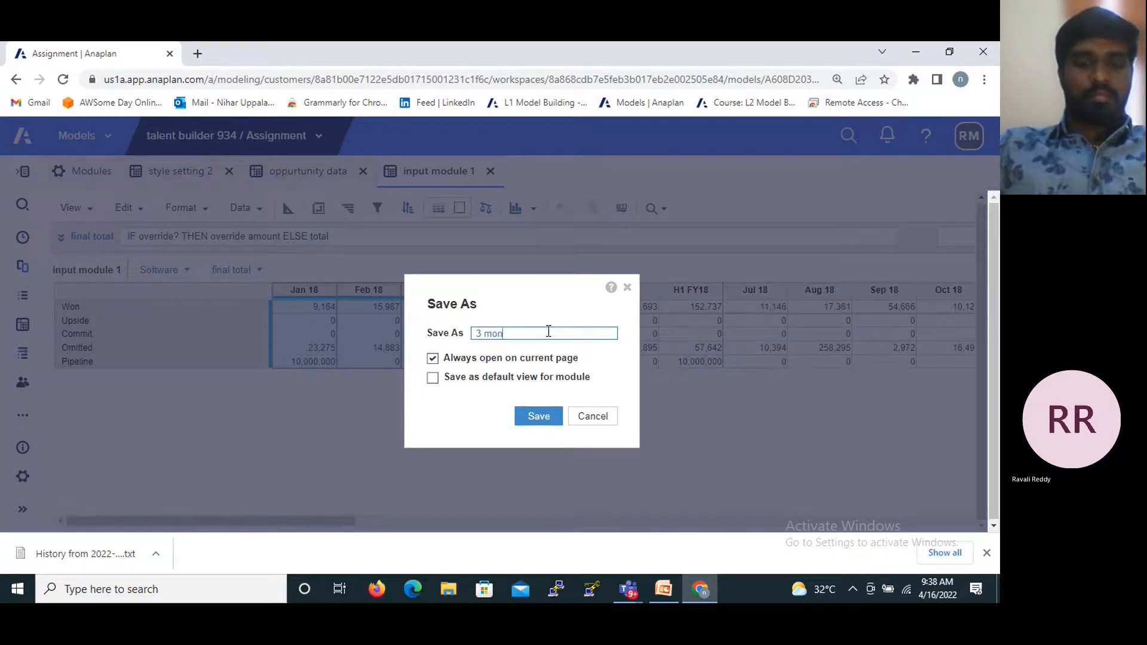
key("BackSpace")
key("BackSpace")
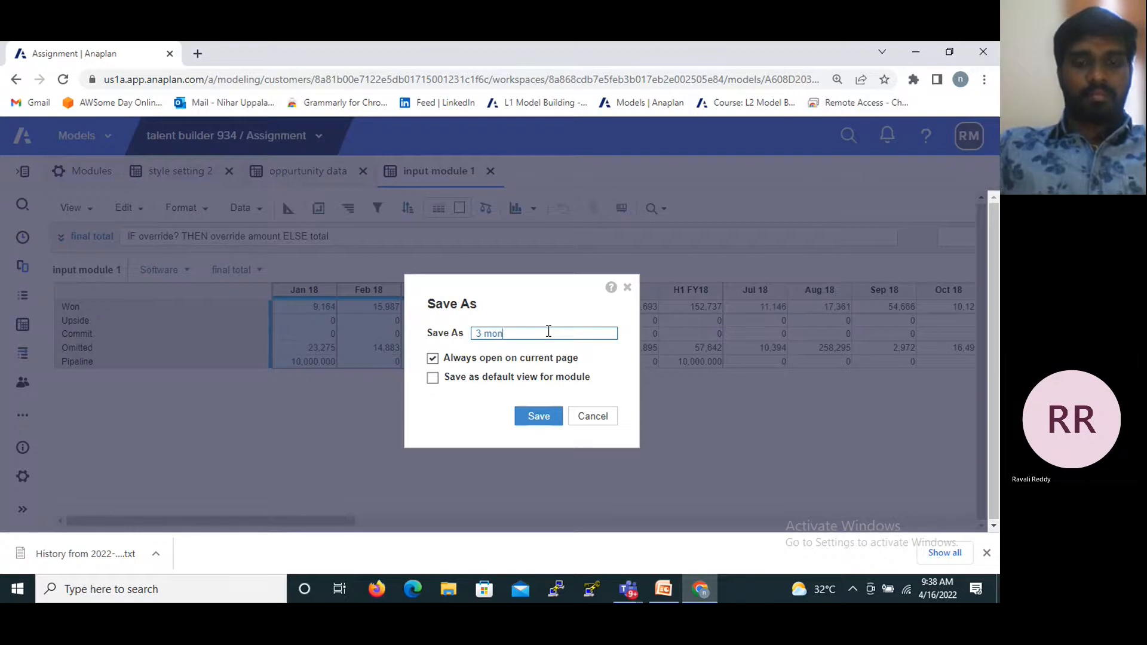
type("ths data")
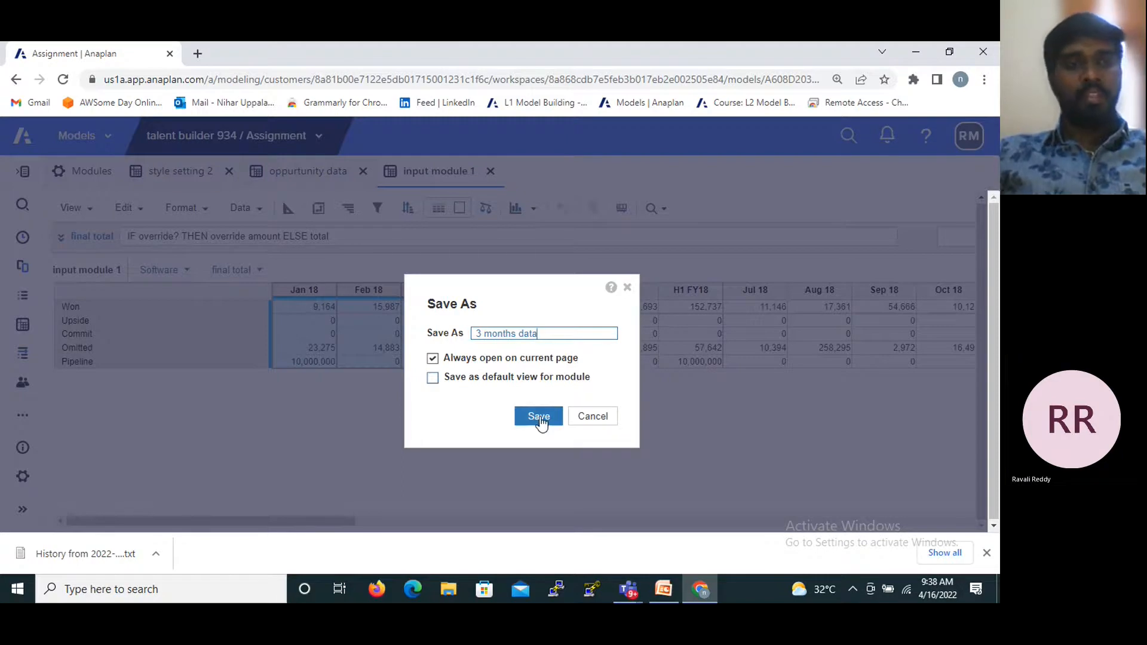
key("super")
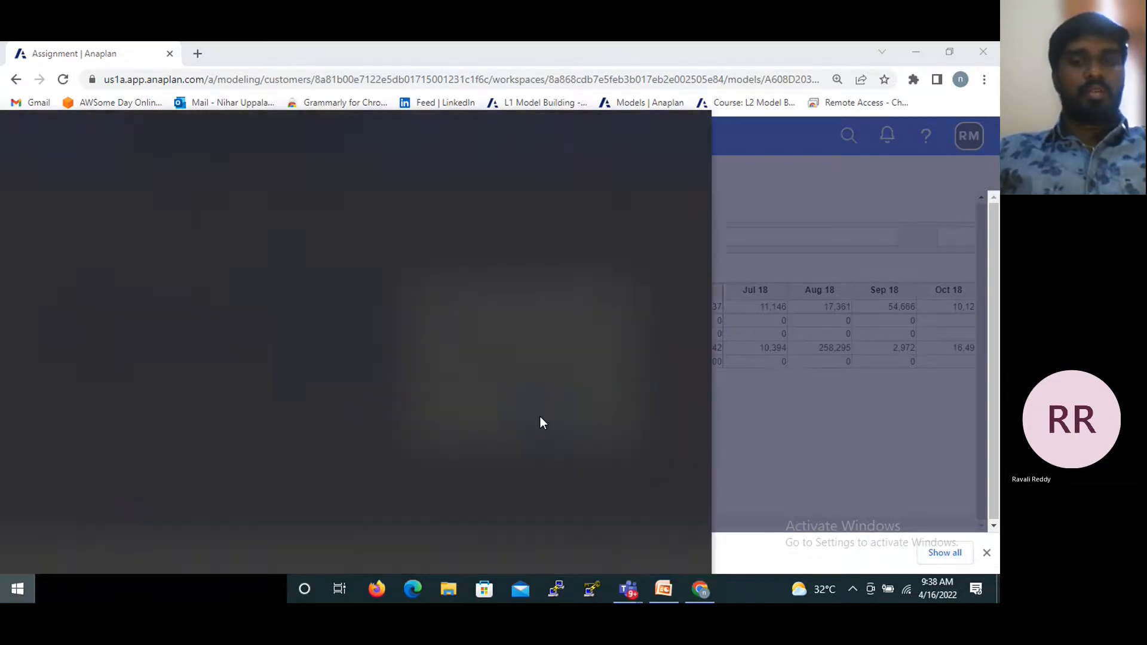
left_click(815, 275)
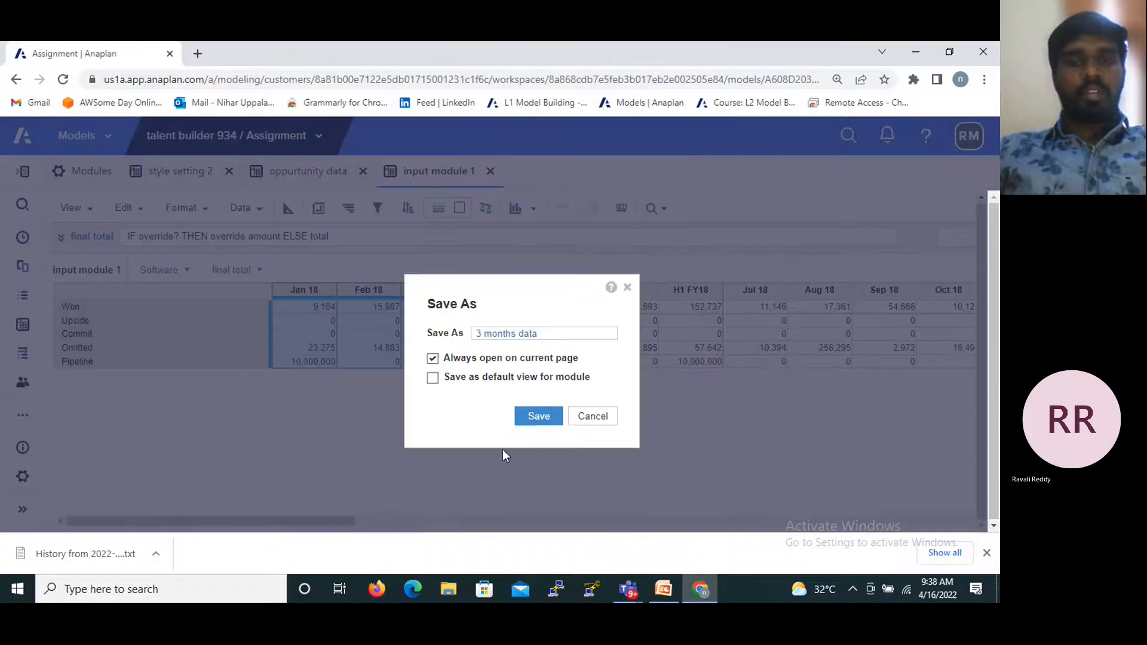
left_click(537, 416)
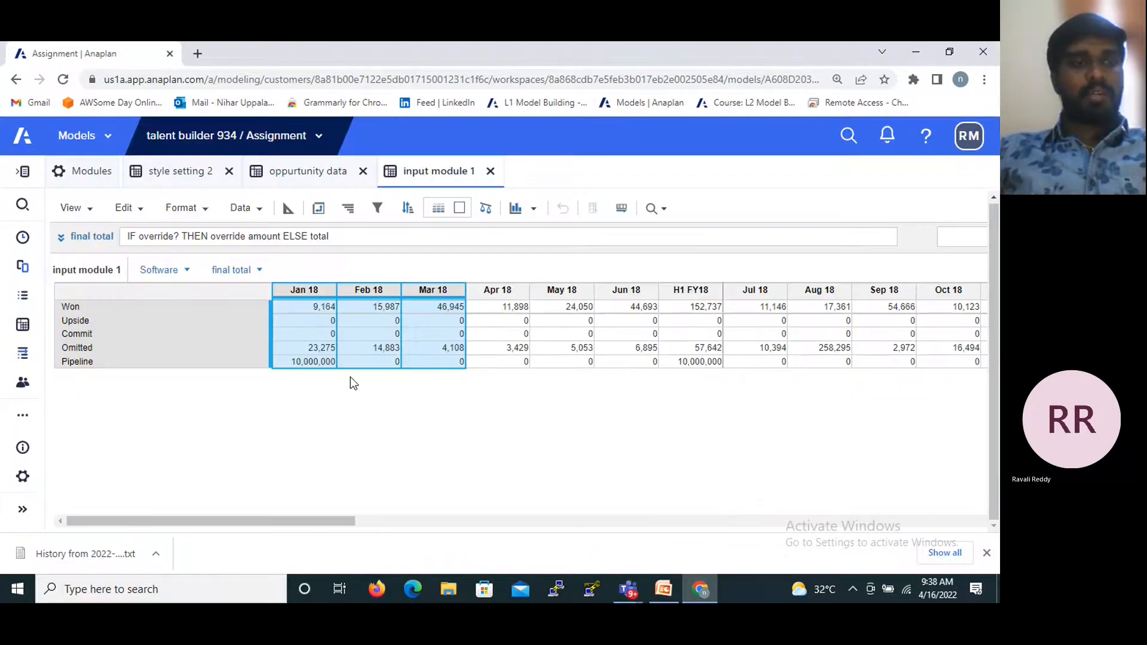
- Open the saved view "3 months data" of input module 1 and reload it once more
left_click(89, 210)
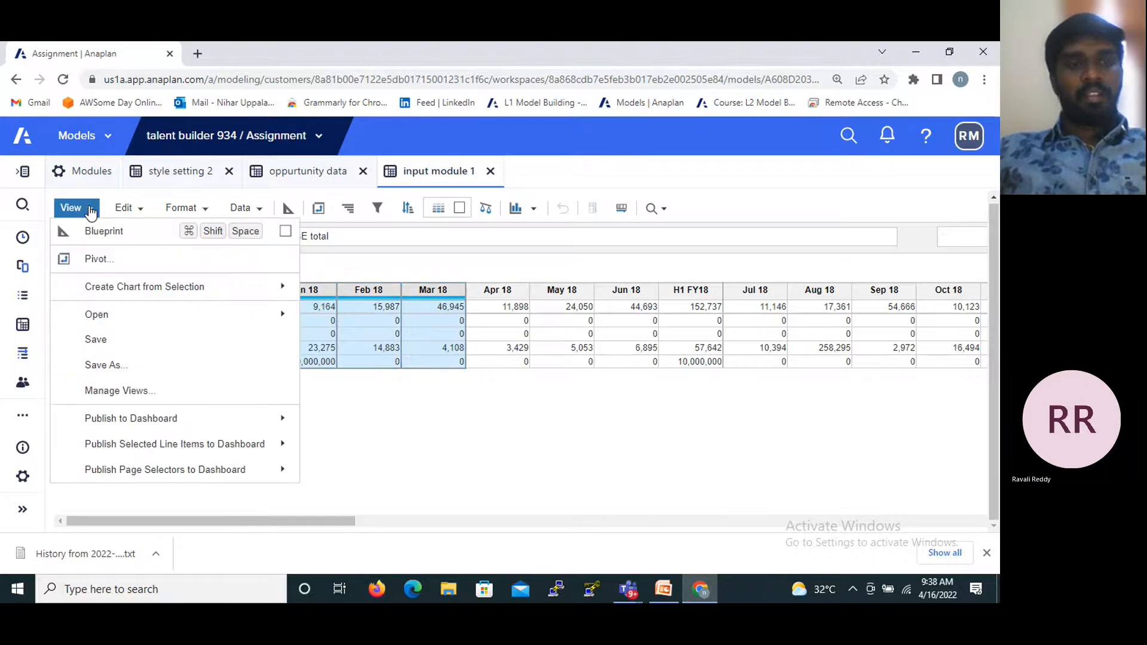
mouse_move(162, 322)
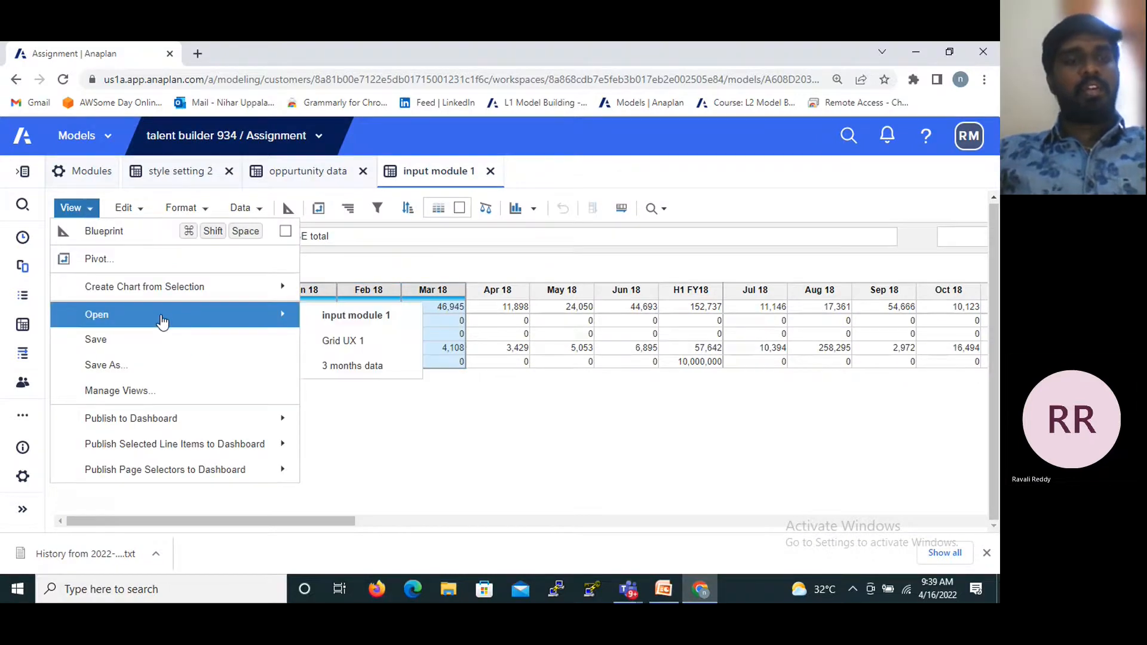
left_click(359, 366)
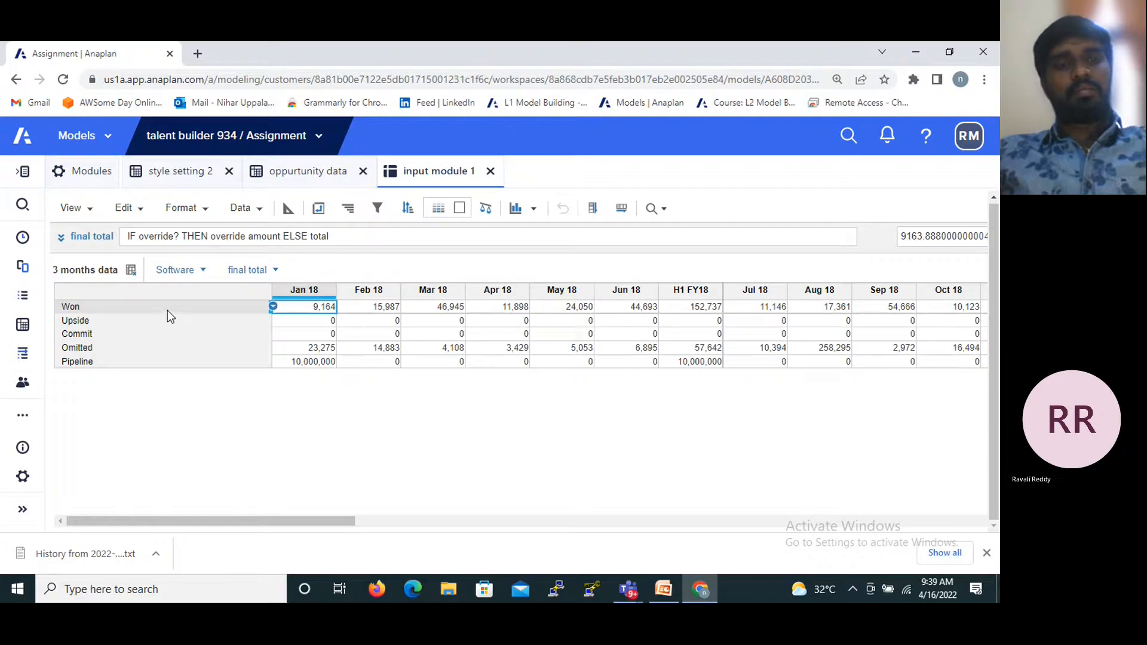
left_click(95, 217)
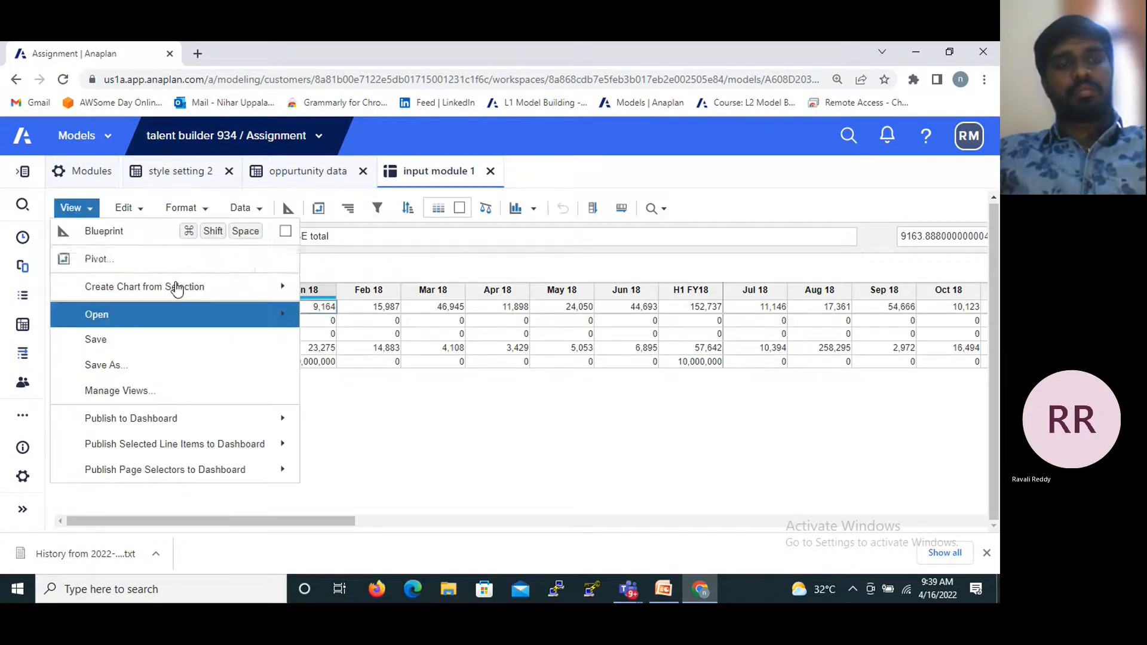
mouse_move(156, 323)
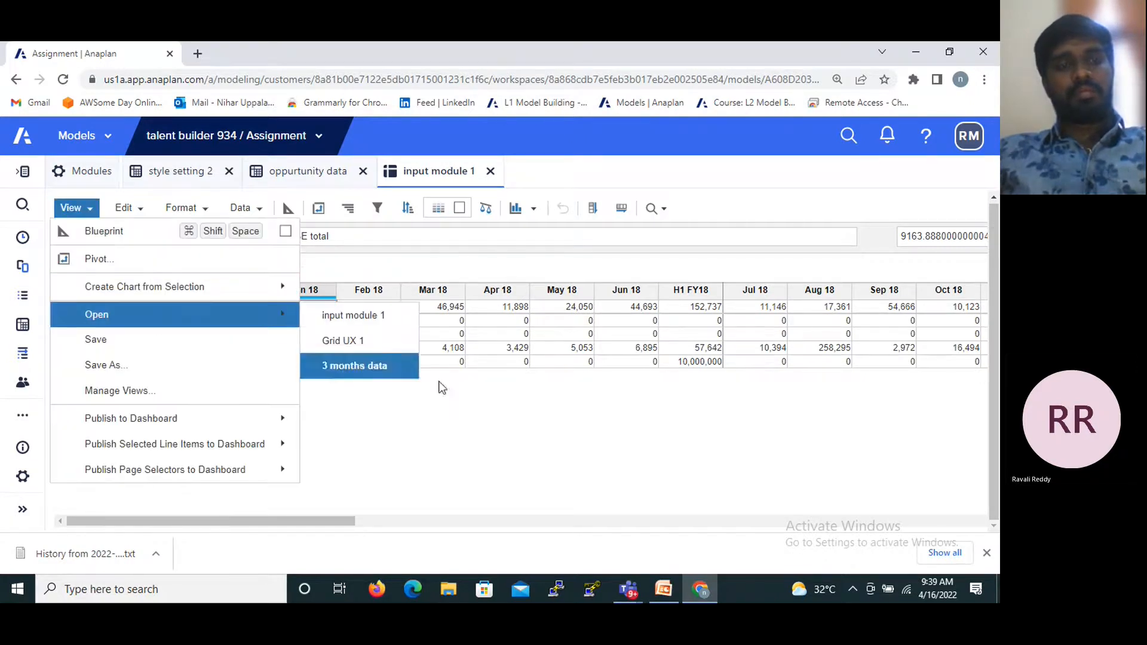
left_click(346, 364)
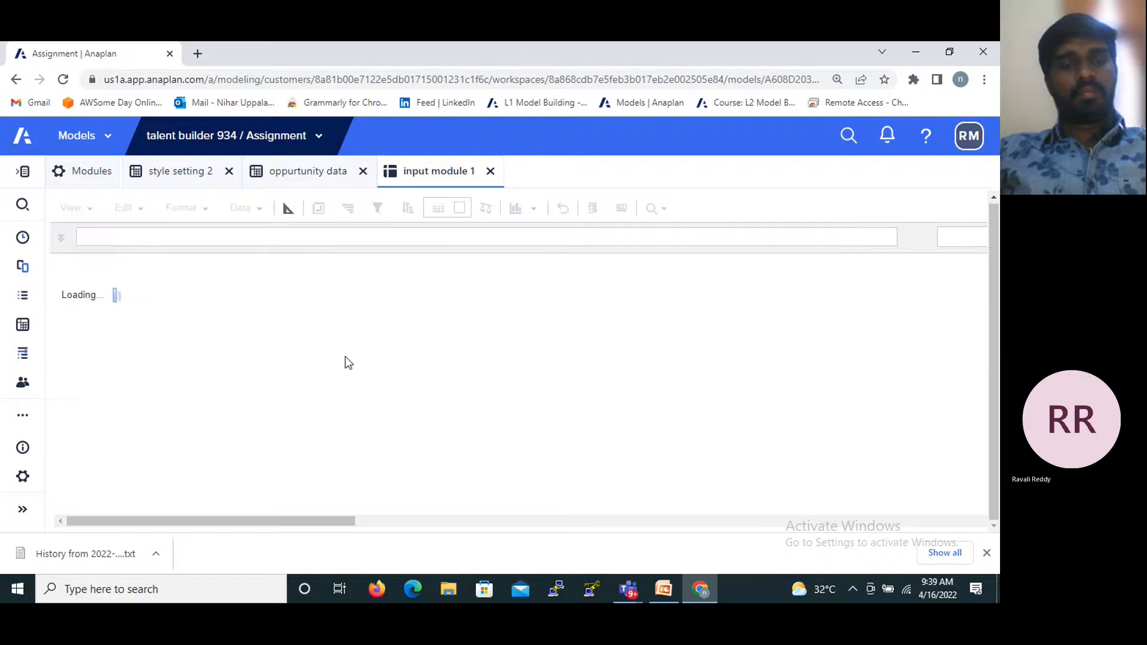
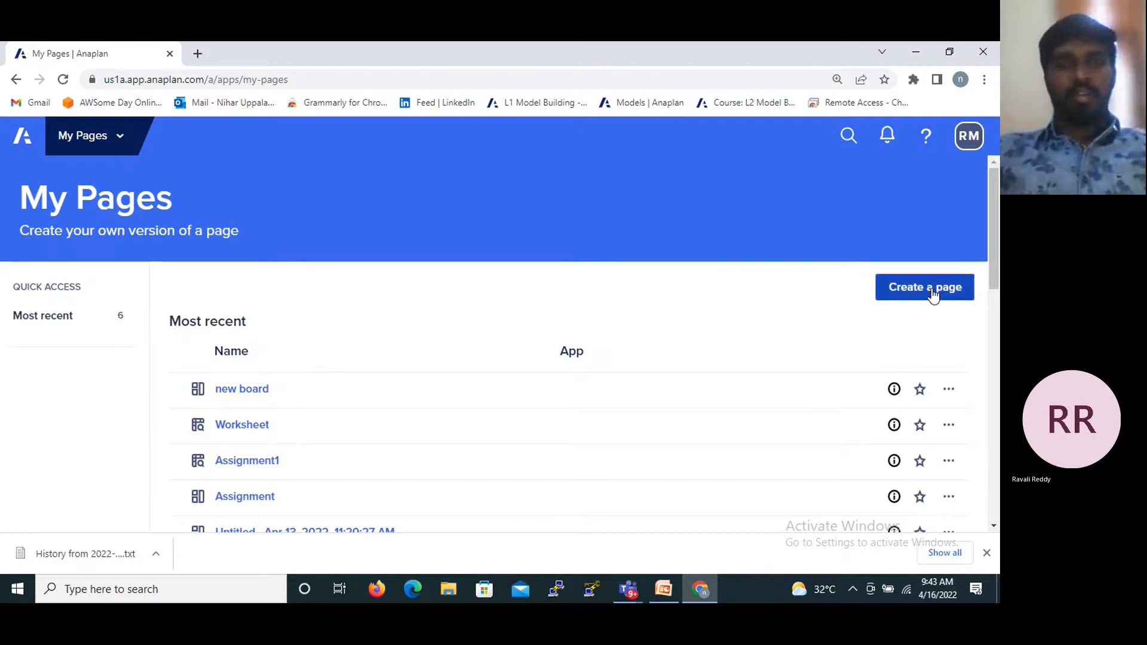
- Look through the My Pages list and start creating a new page of the Worksheet type
scroll(435, 453, "down", 5)
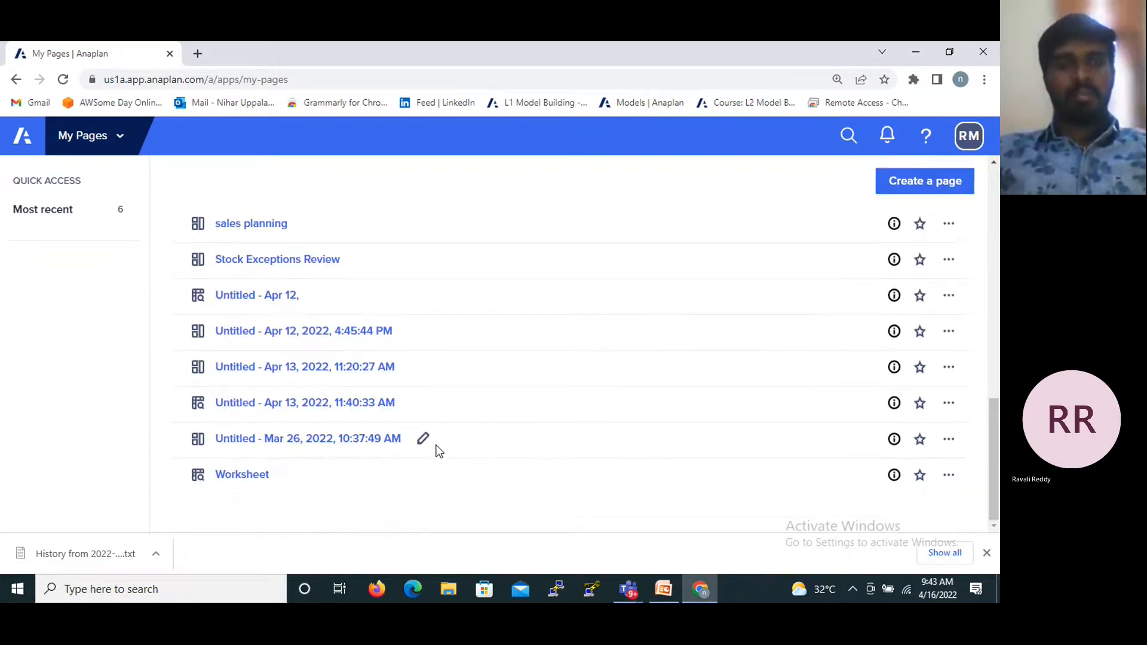
scroll(435, 453, "up", 5)
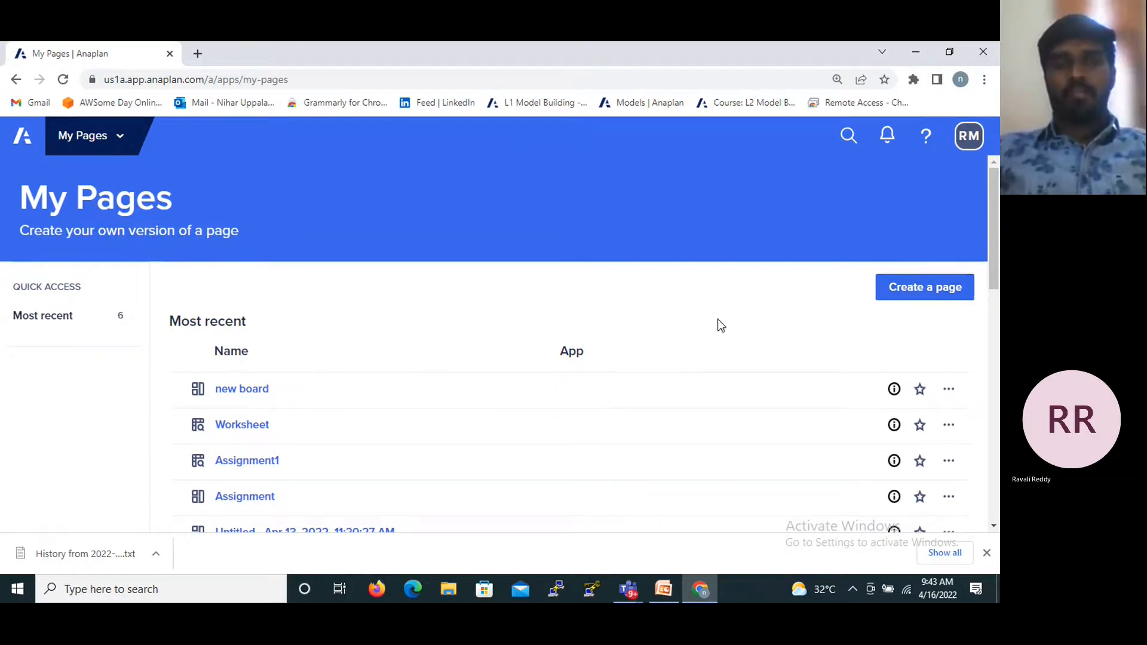
left_click(930, 297)
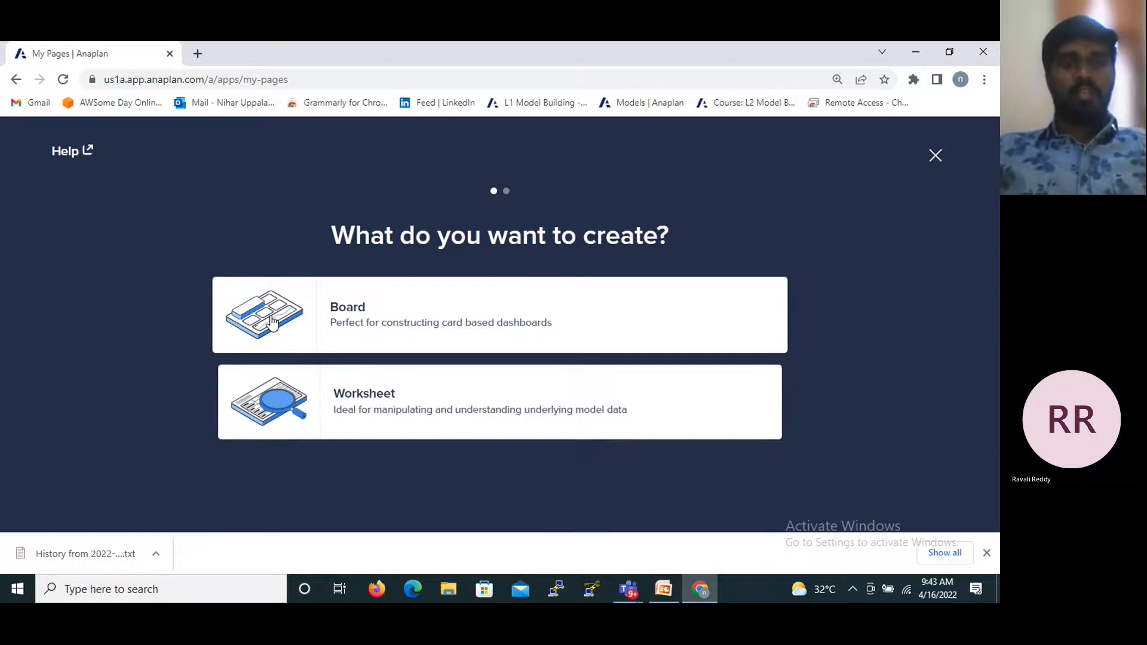
left_click(296, 426)
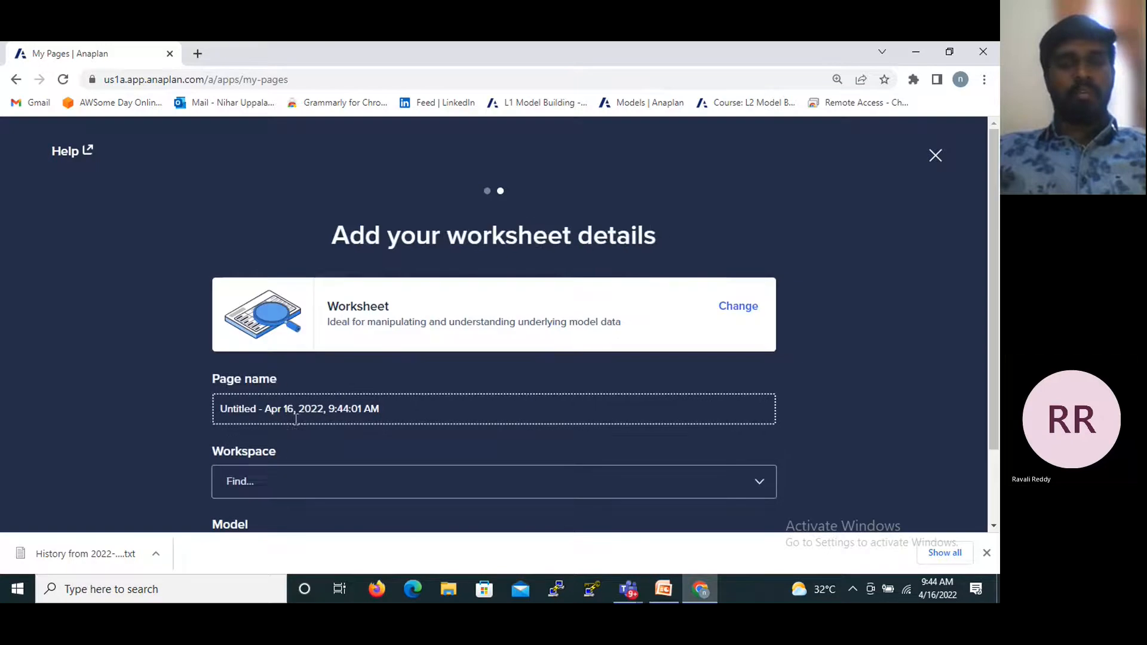
- Replace the default page name of the worksheet with "New Worksheet"
scroll(439, 369, "down", 2)
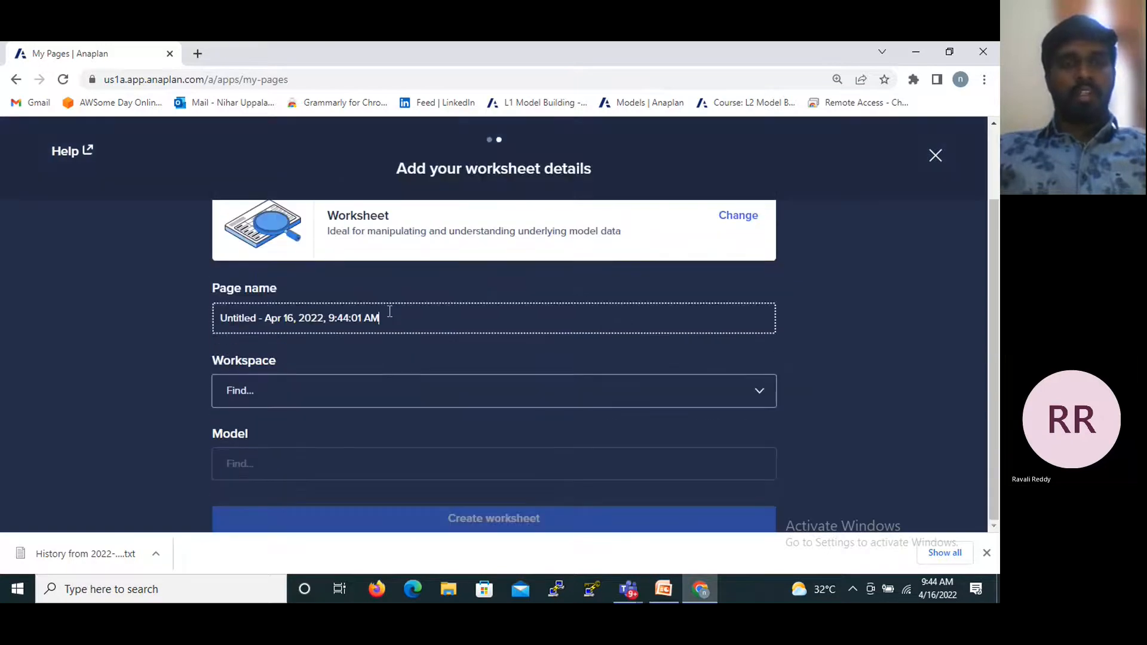
left_click_drag(391, 313, 157, 327)
key("BackSpace")
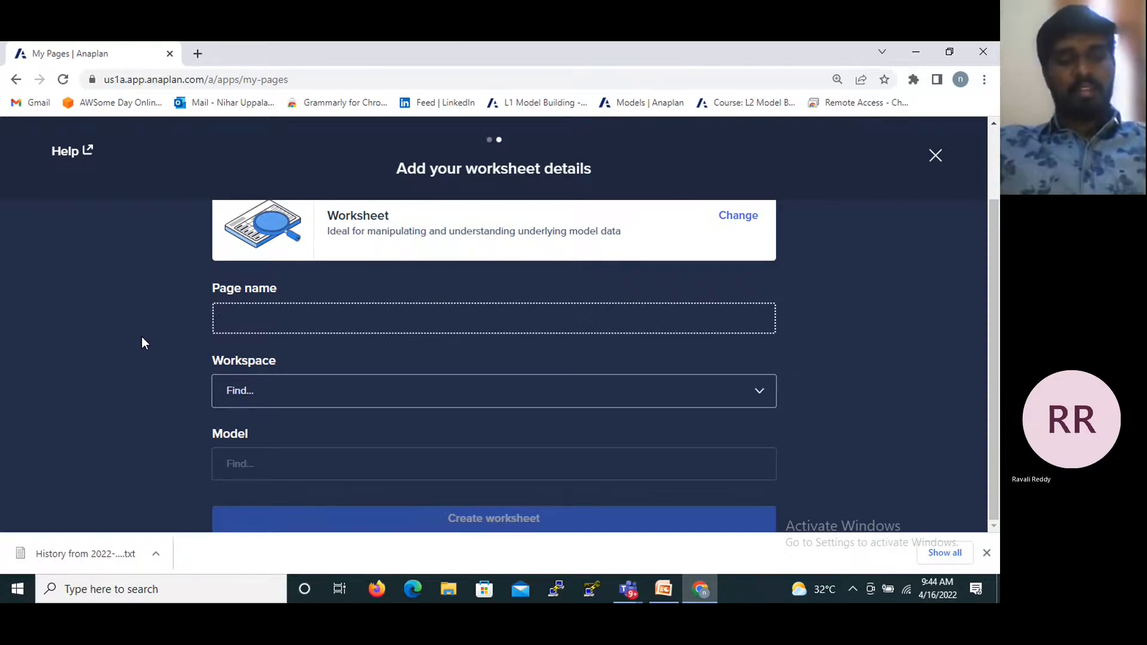
type("Sa")
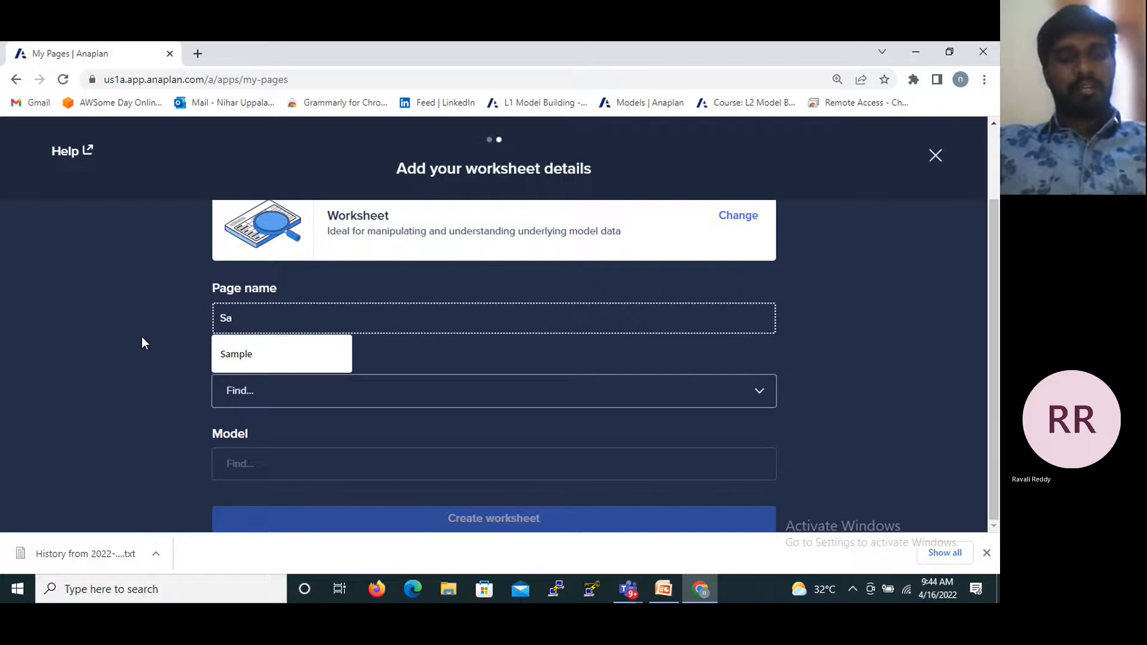
key("BackSpace")
key("BackSpace")
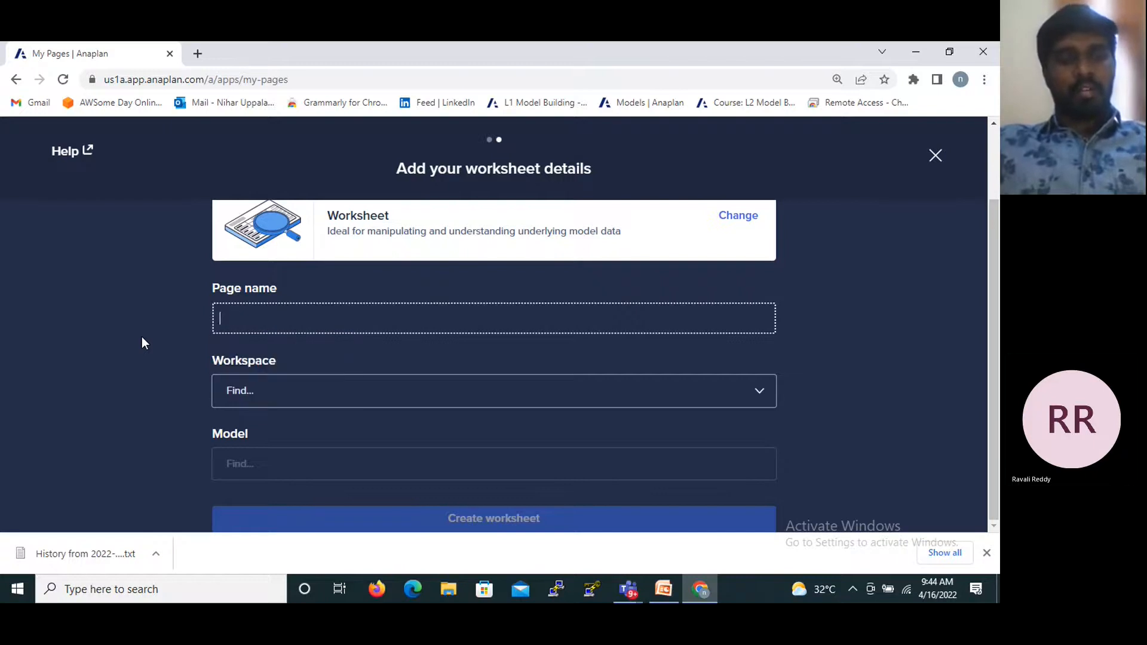
type("New")
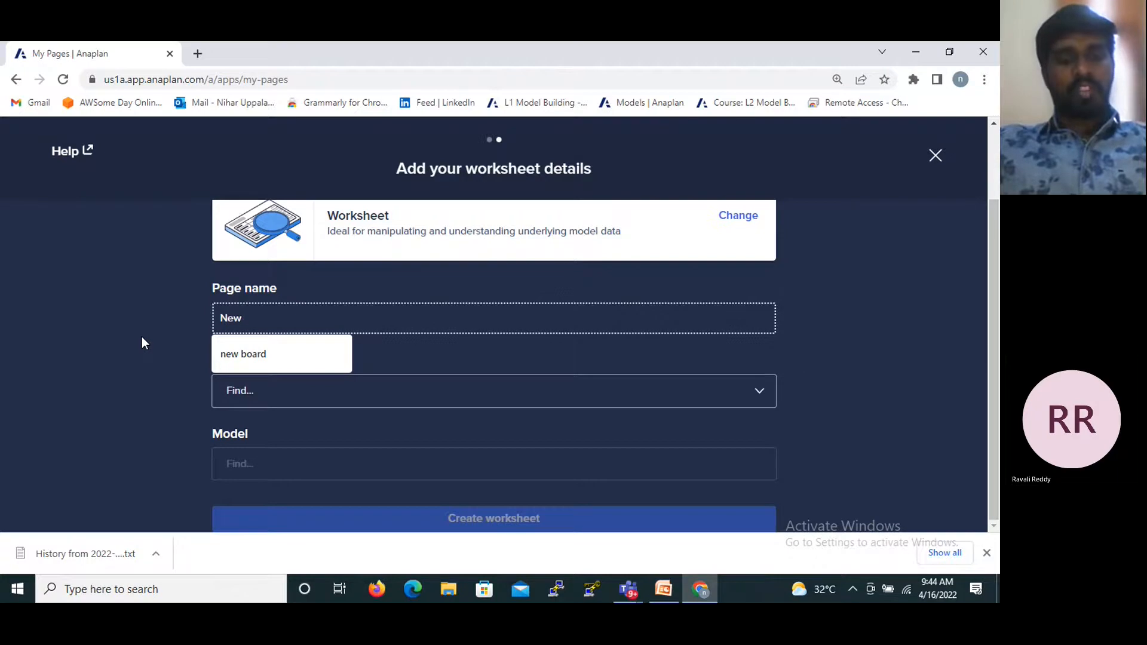
type(" Wo")
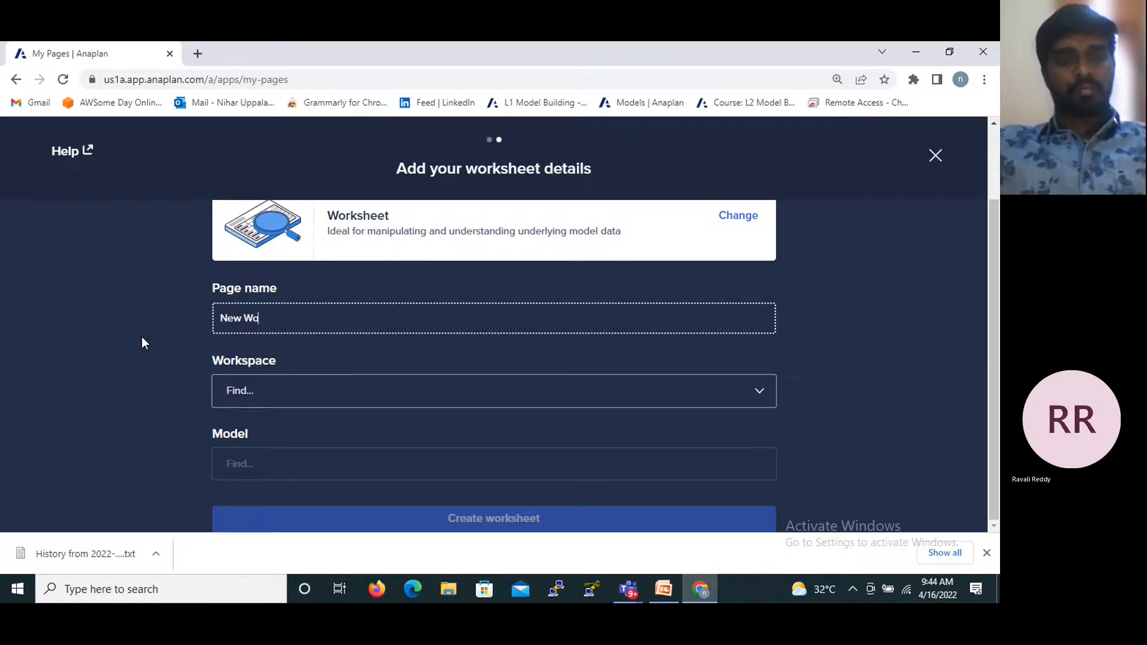
type("rksheet")
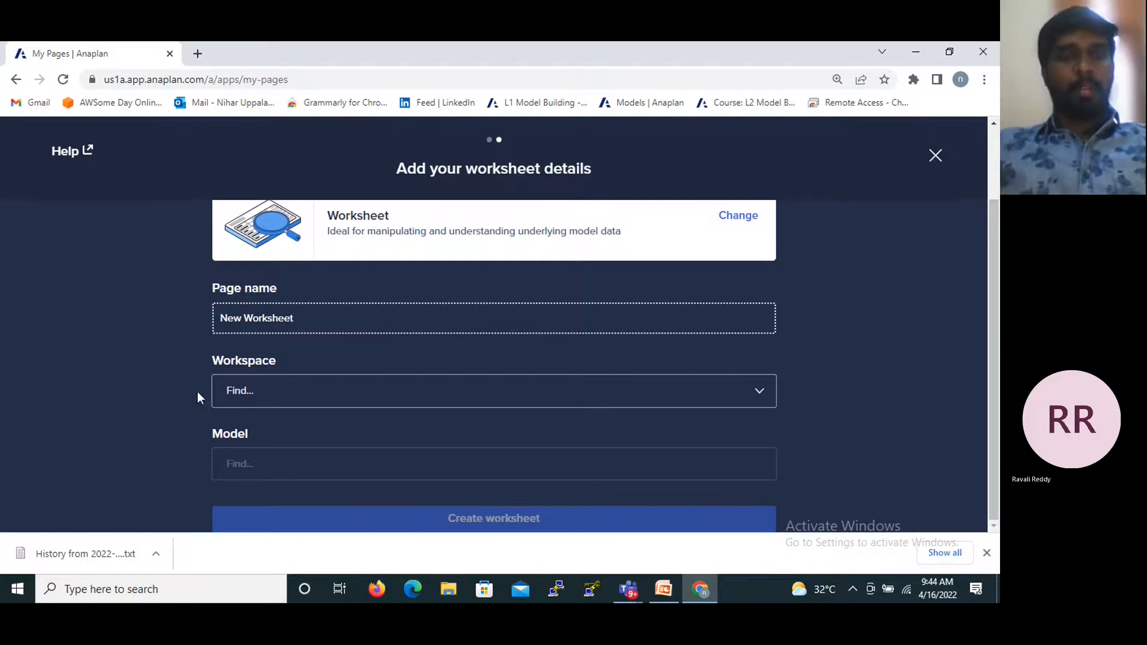
- Assign the workspace talent builder 934 and the model Assignment to the page, and create the worksheet
left_click(287, 405)
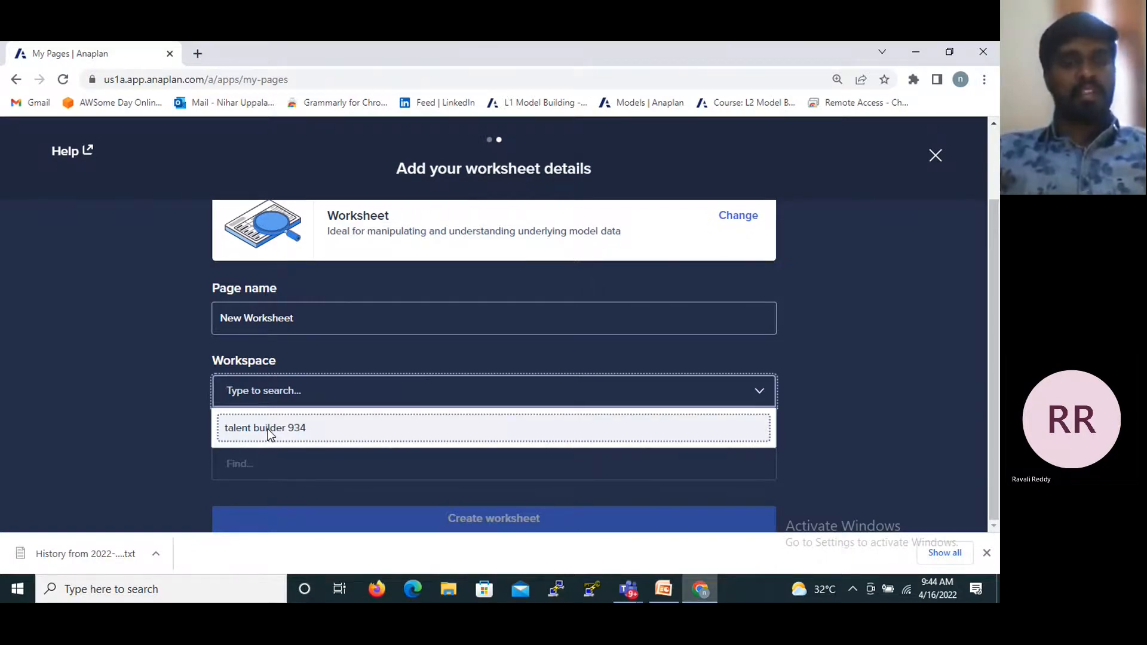
left_click(267, 429)
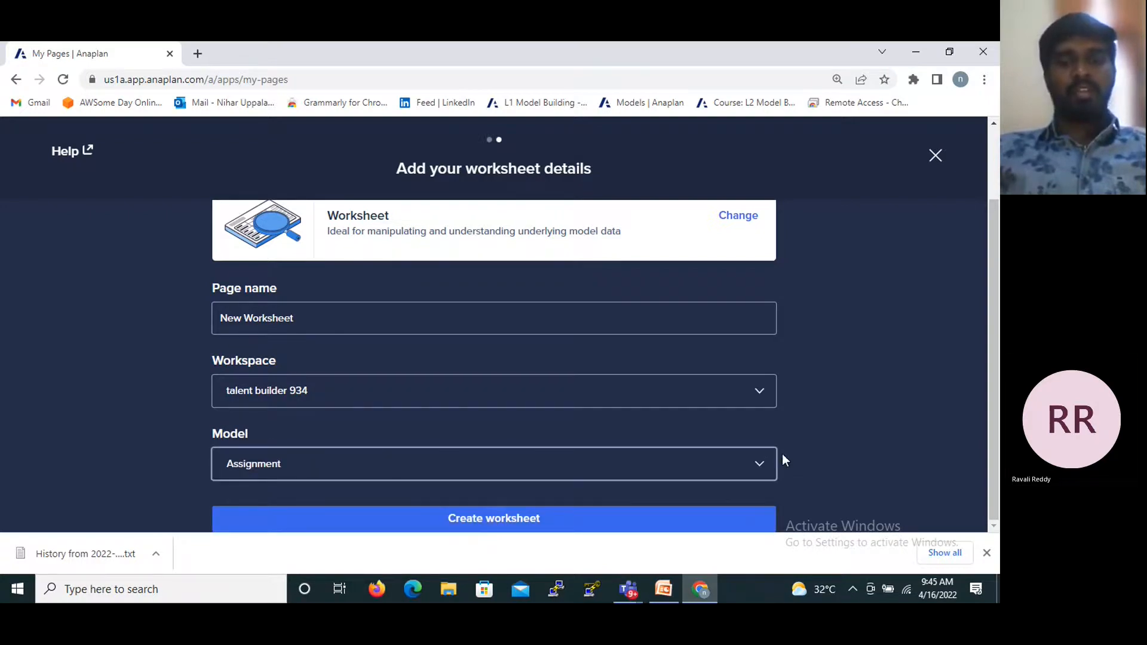
left_click(760, 463)
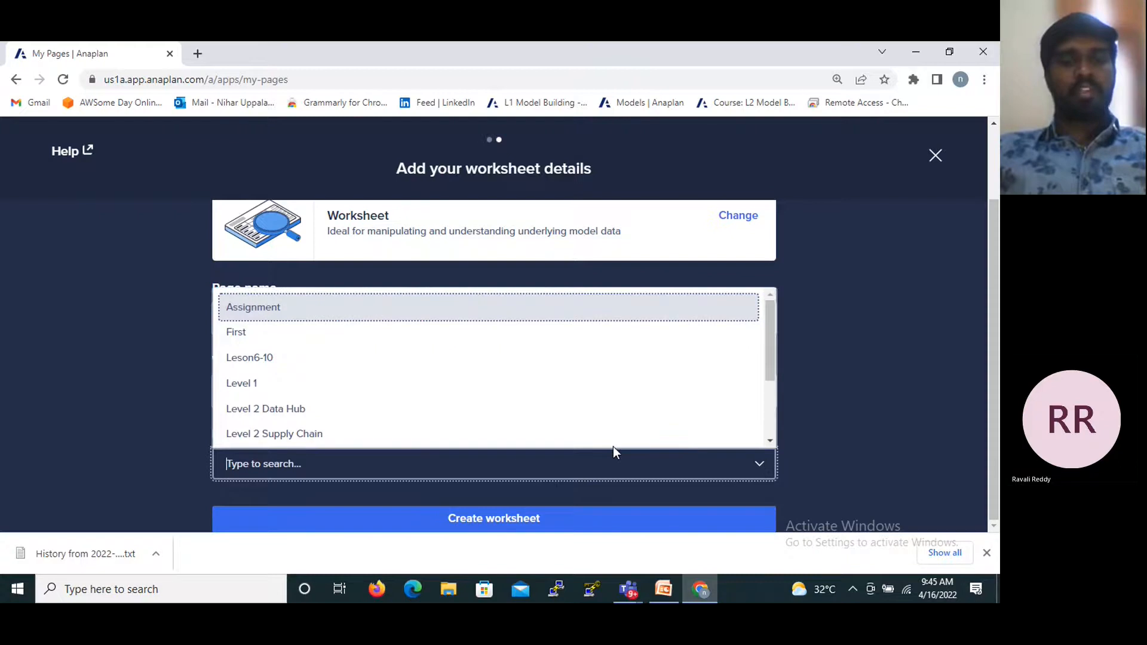
scroll(568, 406, "down", 3)
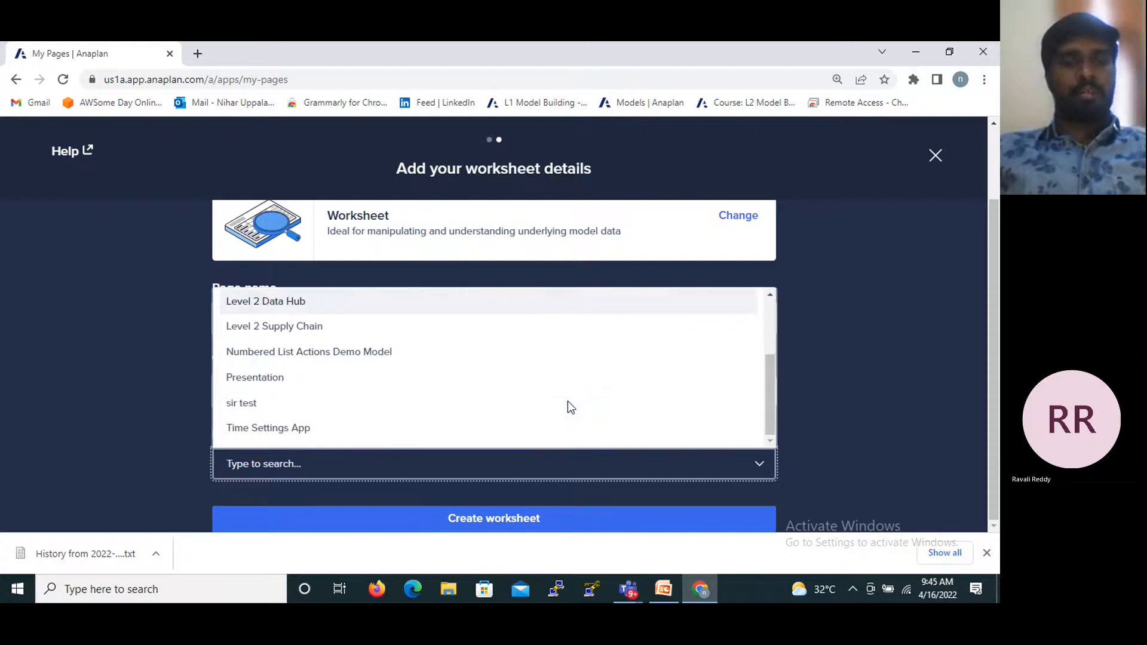
scroll(568, 406, "up", 5)
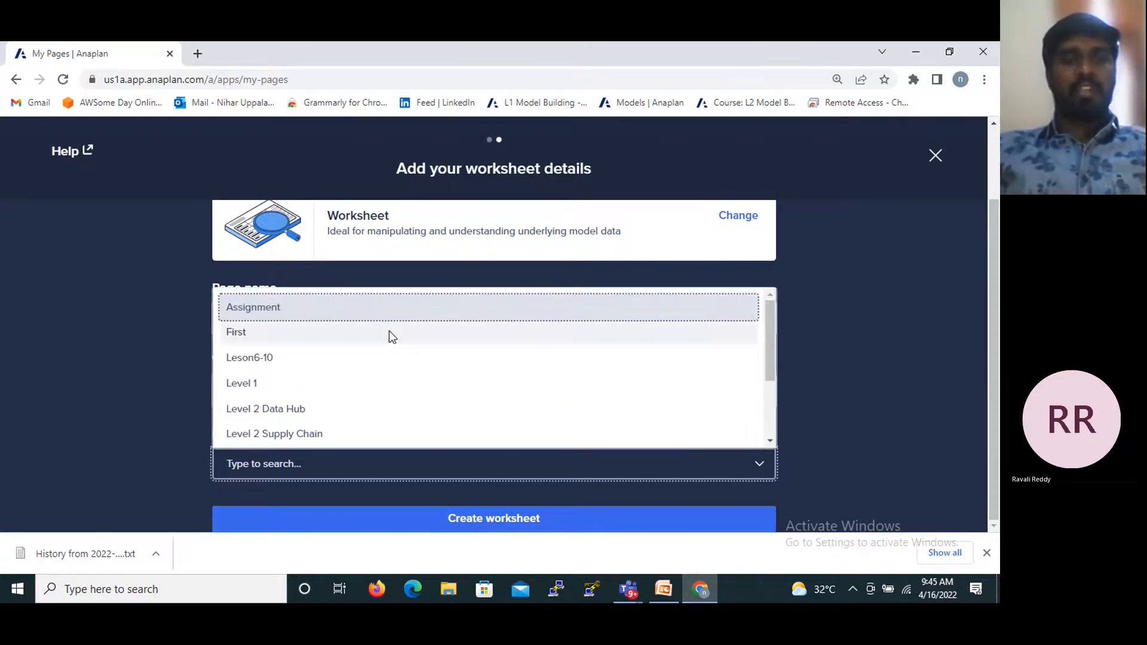
left_click(343, 308)
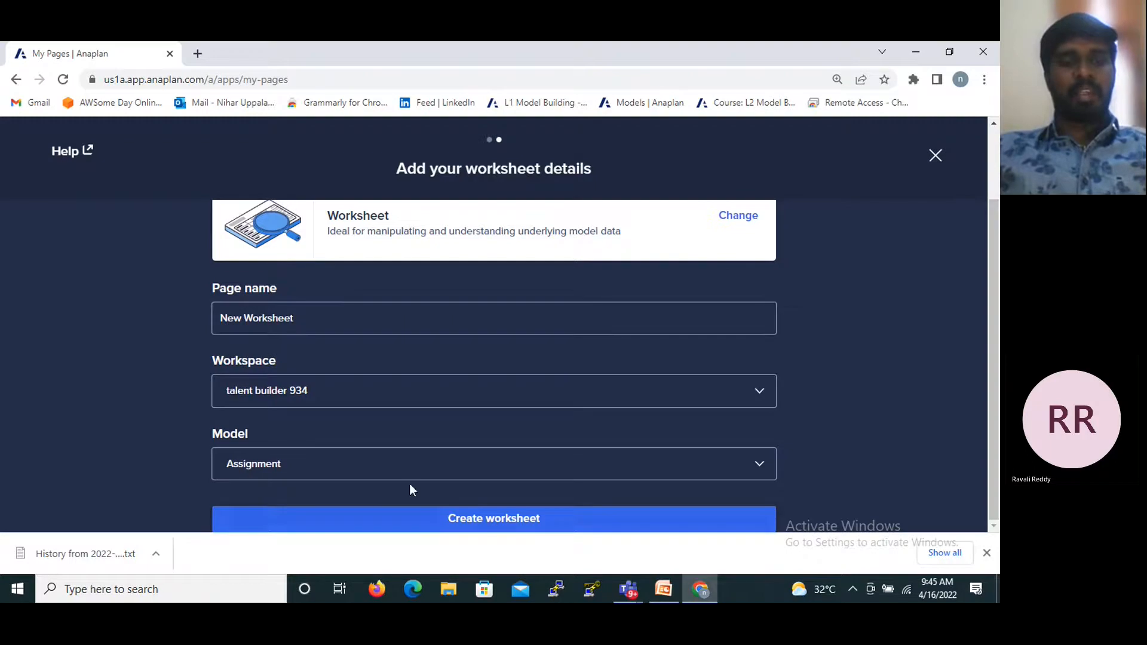
left_click(404, 513)
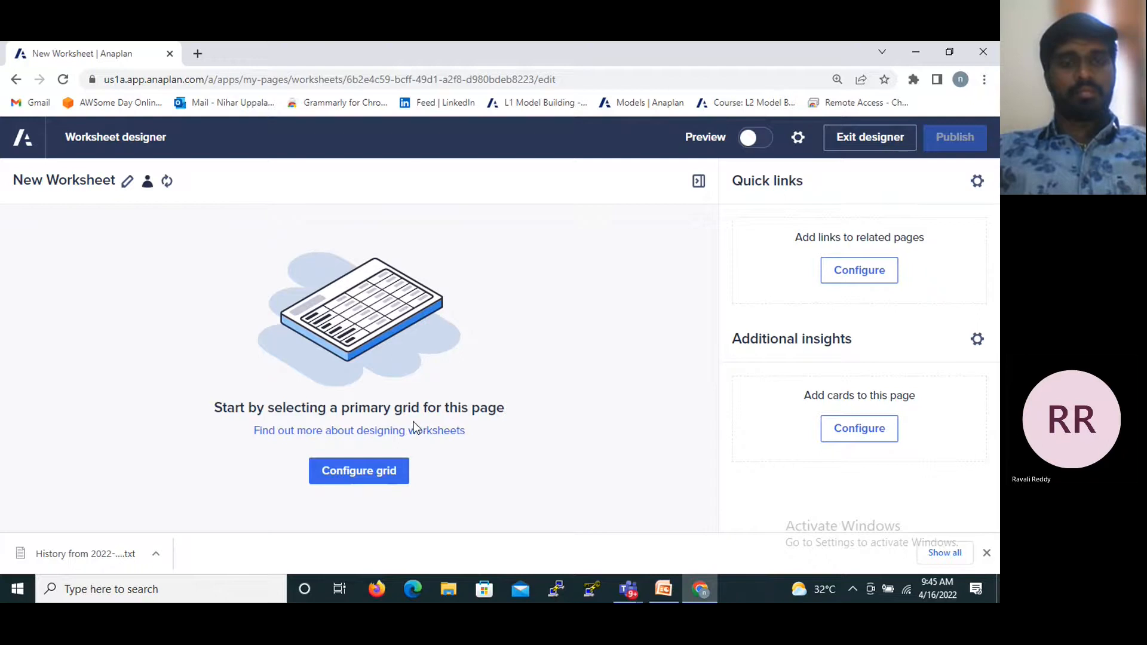
- Open the data source selection for the worksheet's primary grid and preview the custom views of input module 1 and oppurtunity data
left_click(380, 475)
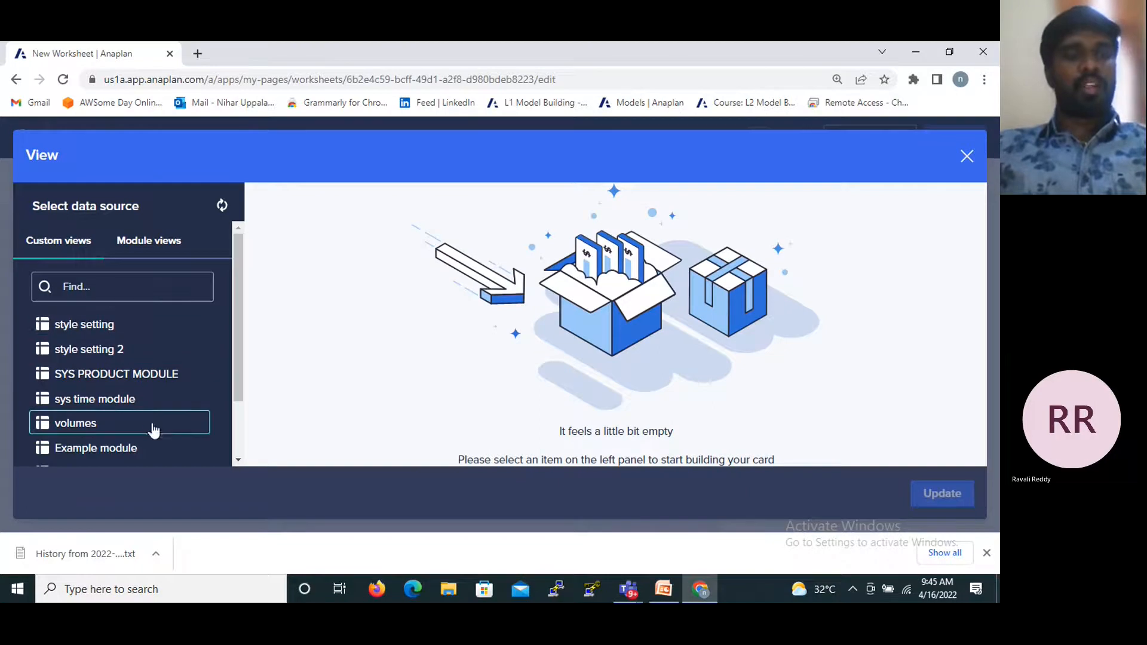
scroll(153, 429, "down", 2)
left_click_drag(239, 341, 241, 453)
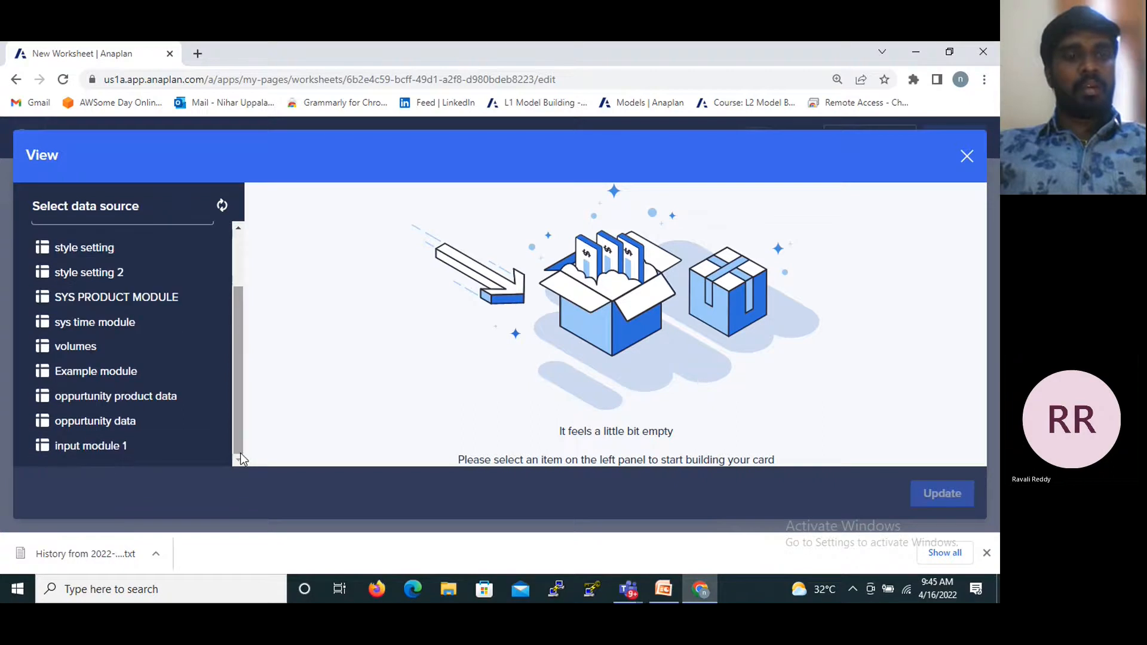
left_click(121, 453)
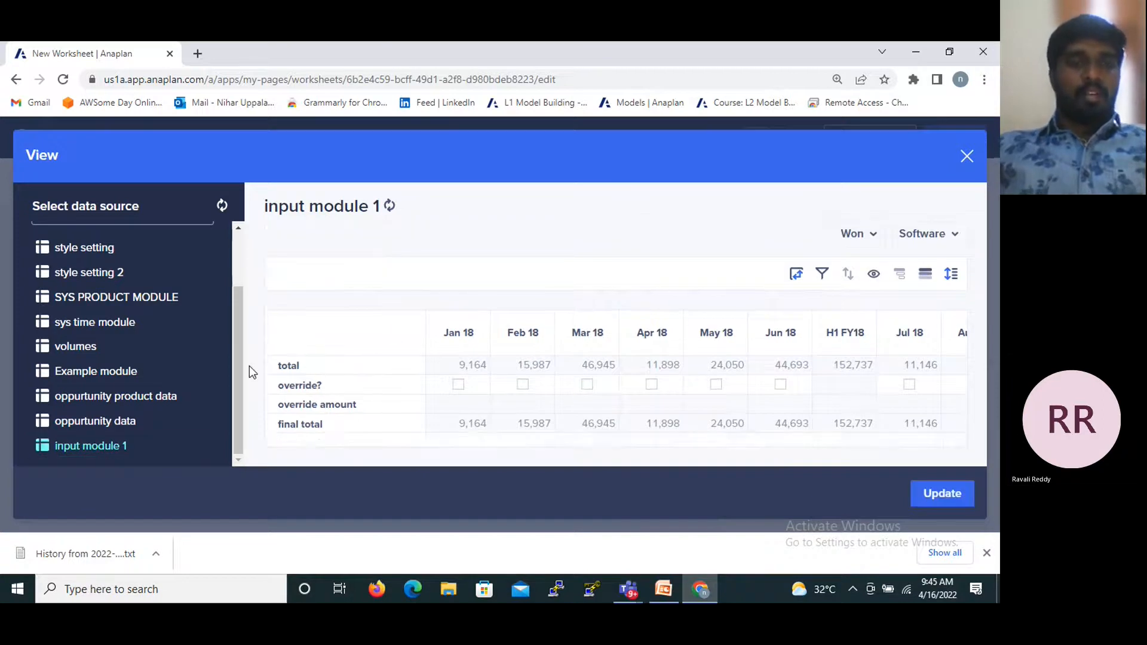
left_click(132, 420)
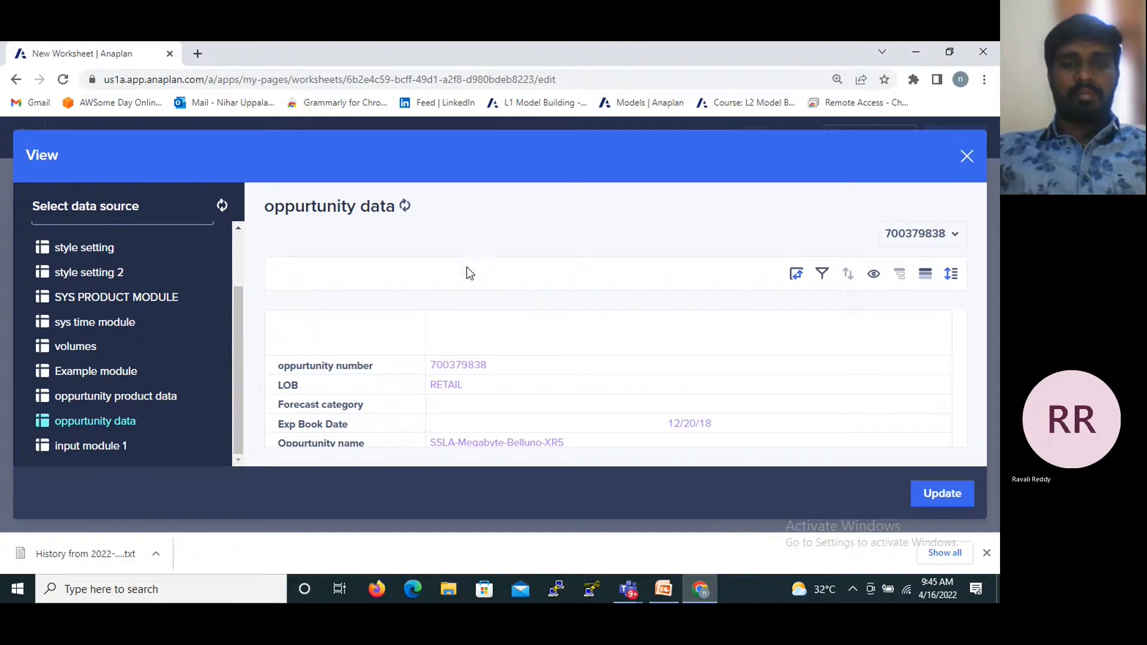
scroll(476, 404, "down", 1)
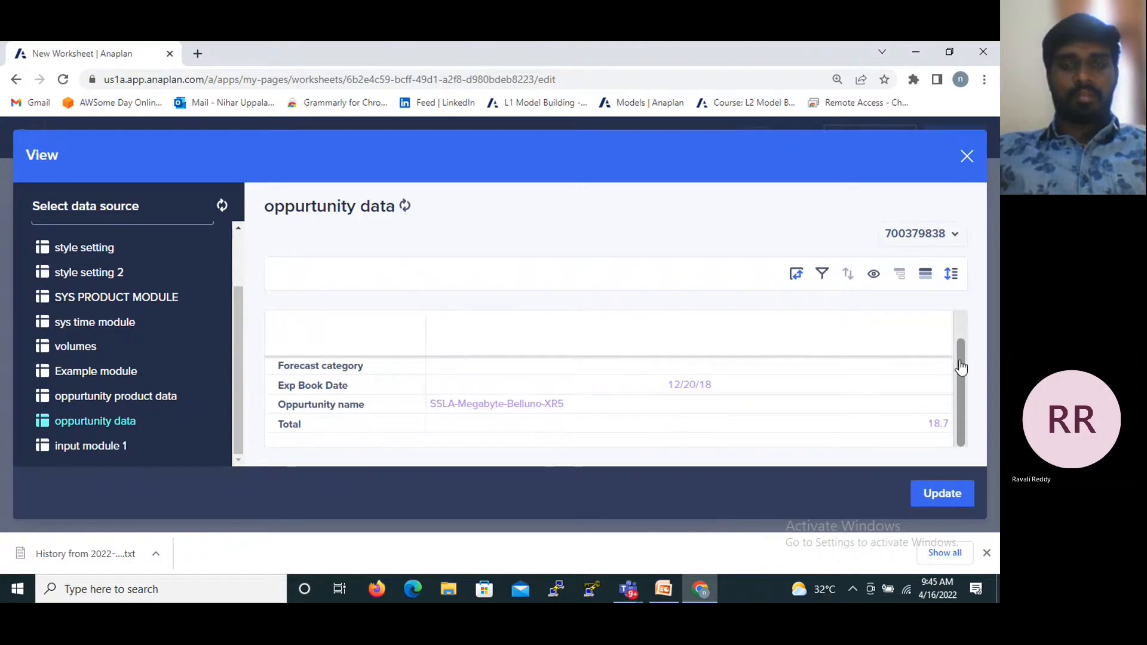
left_click(950, 275)
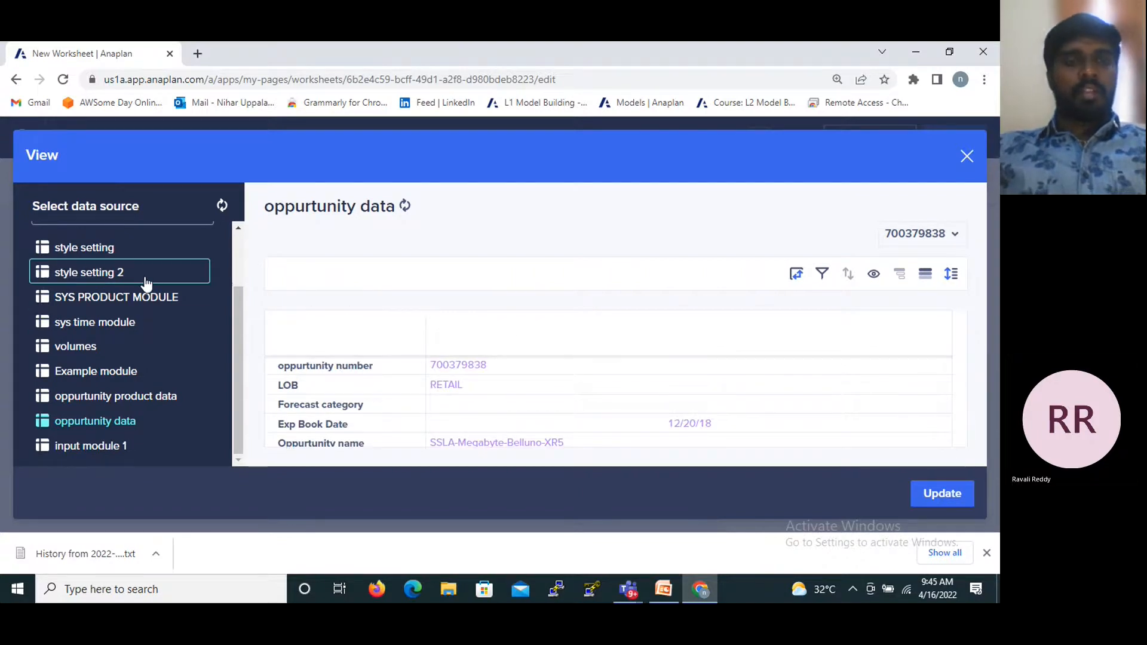
- Preview SYS PRODUCT MODULE, and apply the style setting view as the worksheet's primary grid
left_click(150, 303)
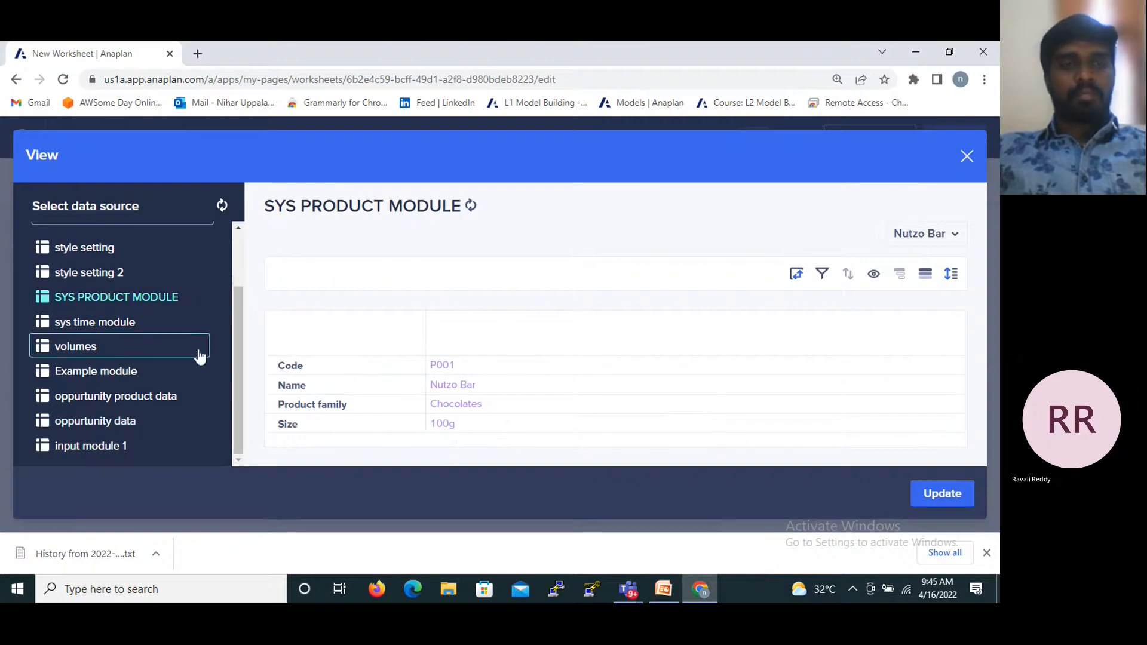
left_click(176, 257)
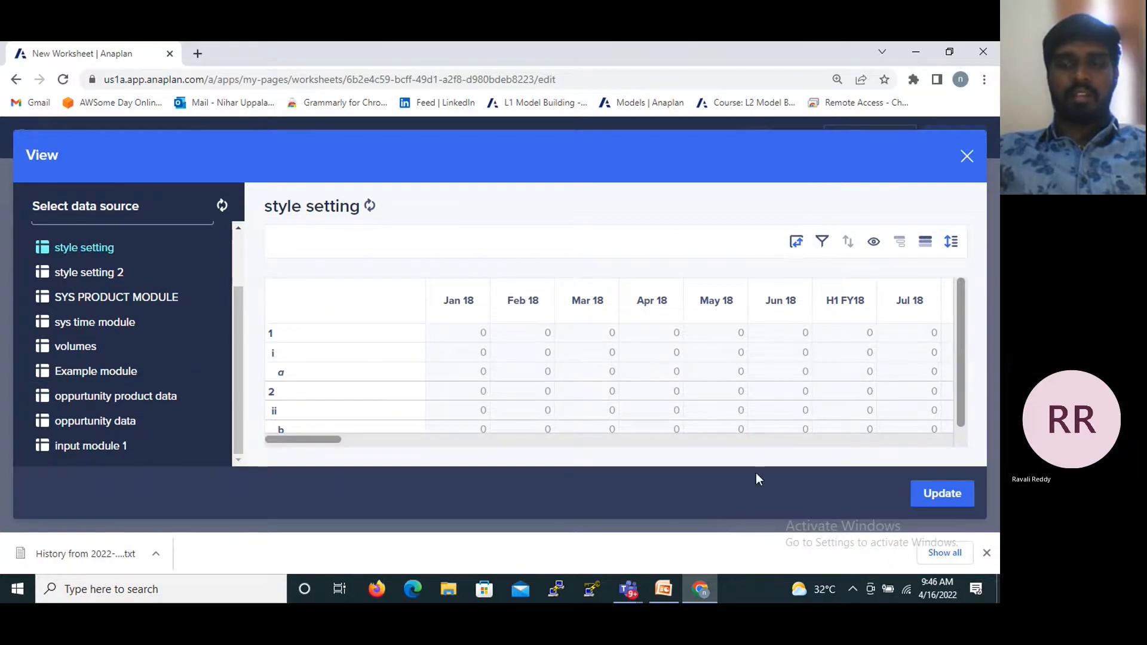
left_click(948, 500)
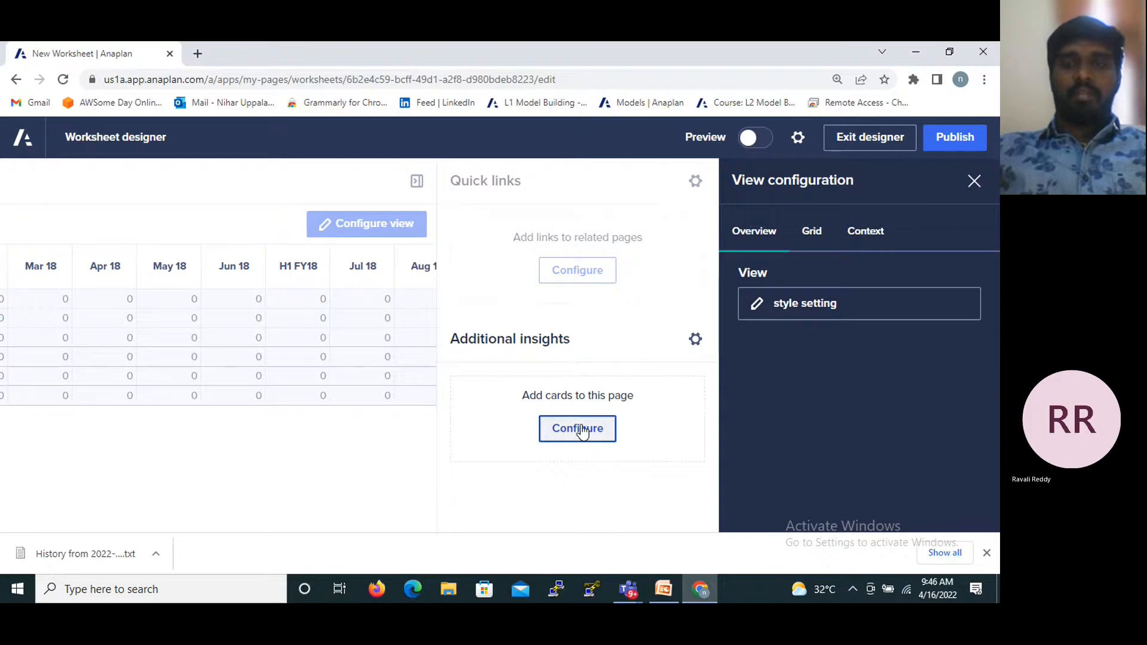
- Review the view's grid settings, try the Medium row height, and set the row height to Standard (default)
left_click(825, 251)
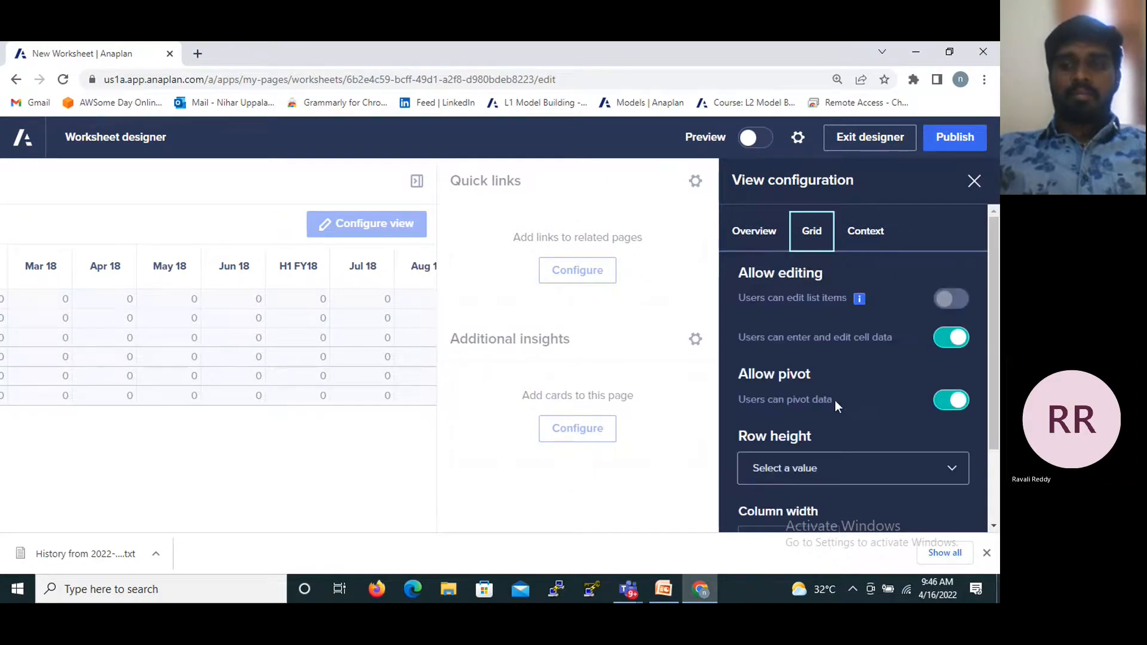
scroll(833, 401, "down", 3)
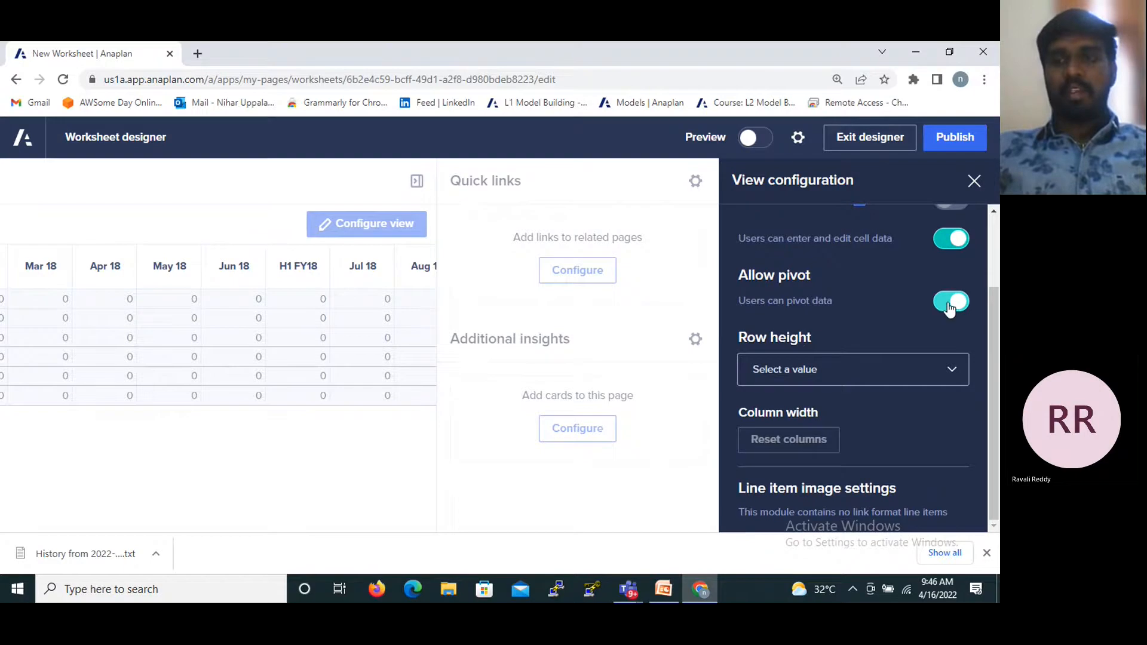
scroll(865, 332, "up", 2)
scroll(865, 332, "up", 1)
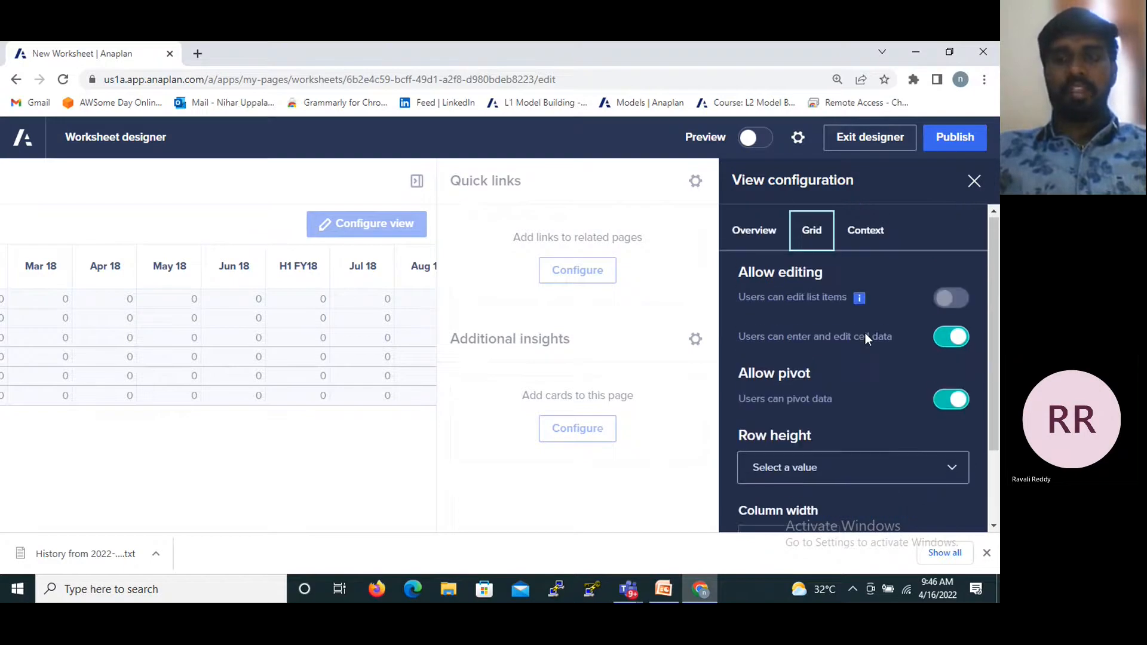
scroll(865, 330, "down", 2)
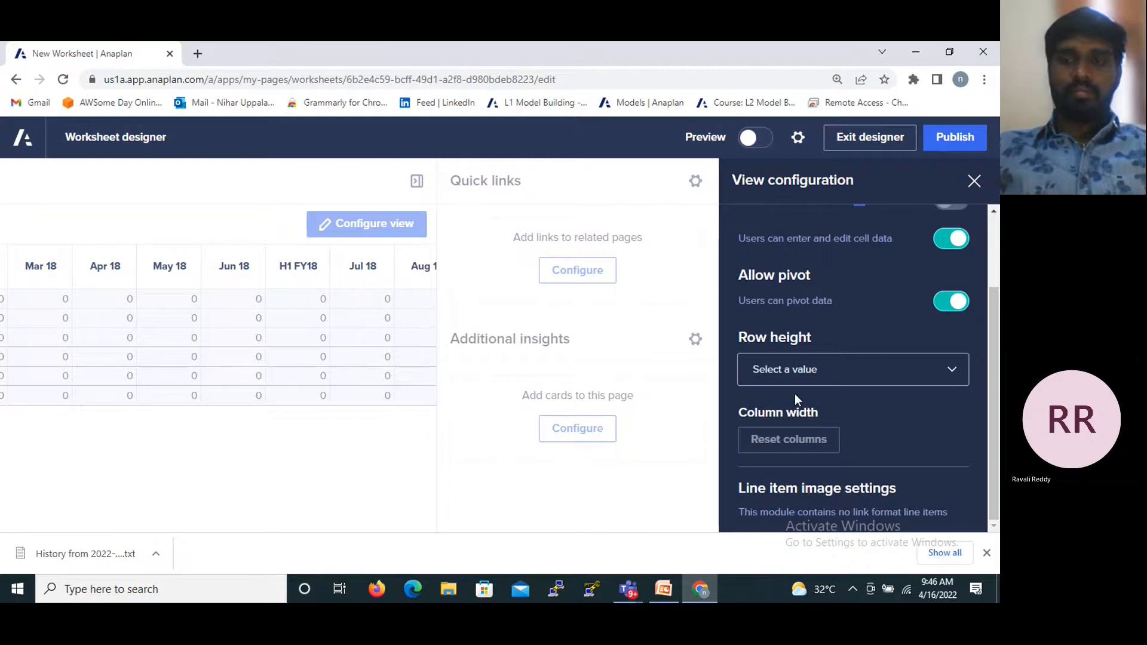
left_click(754, 369)
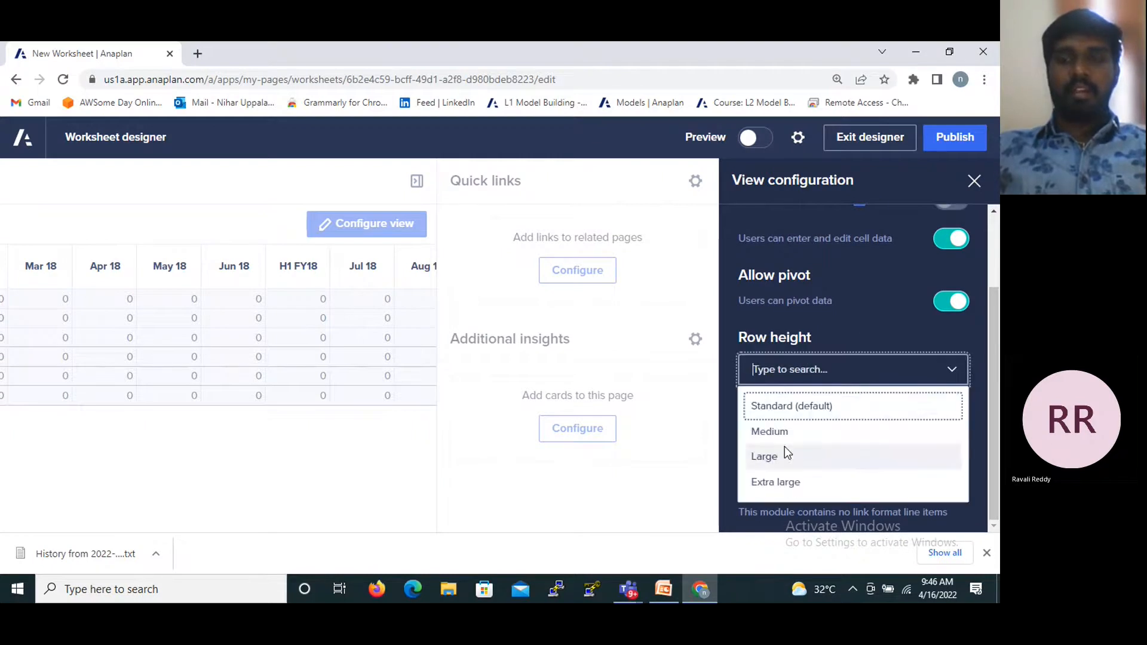
left_click(779, 432)
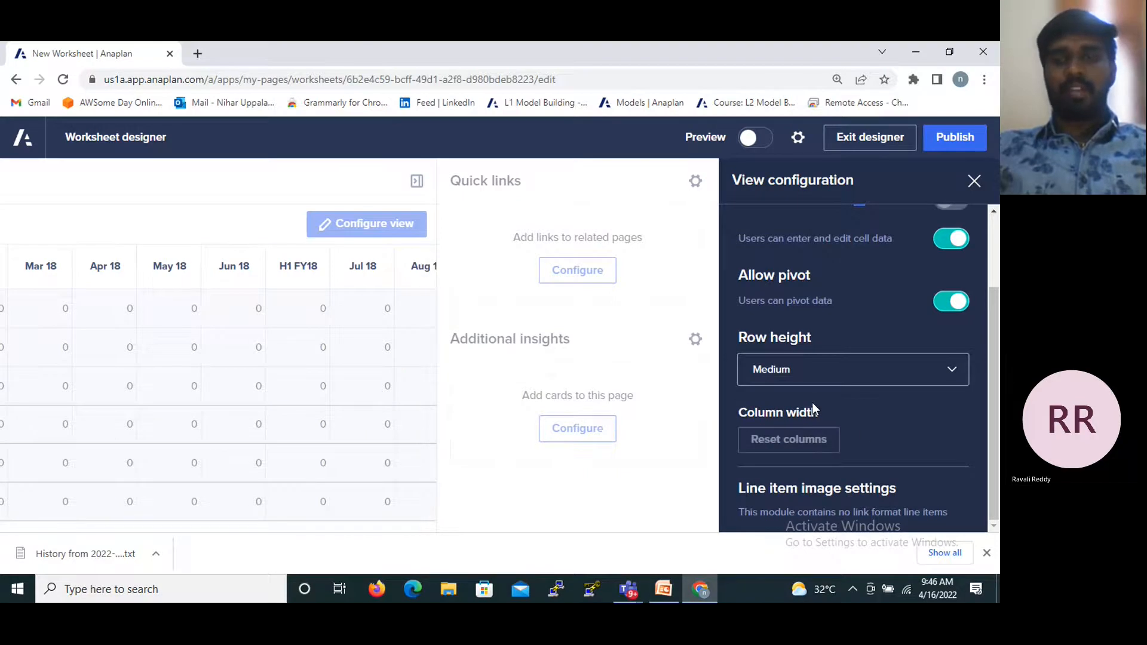
left_click(829, 371)
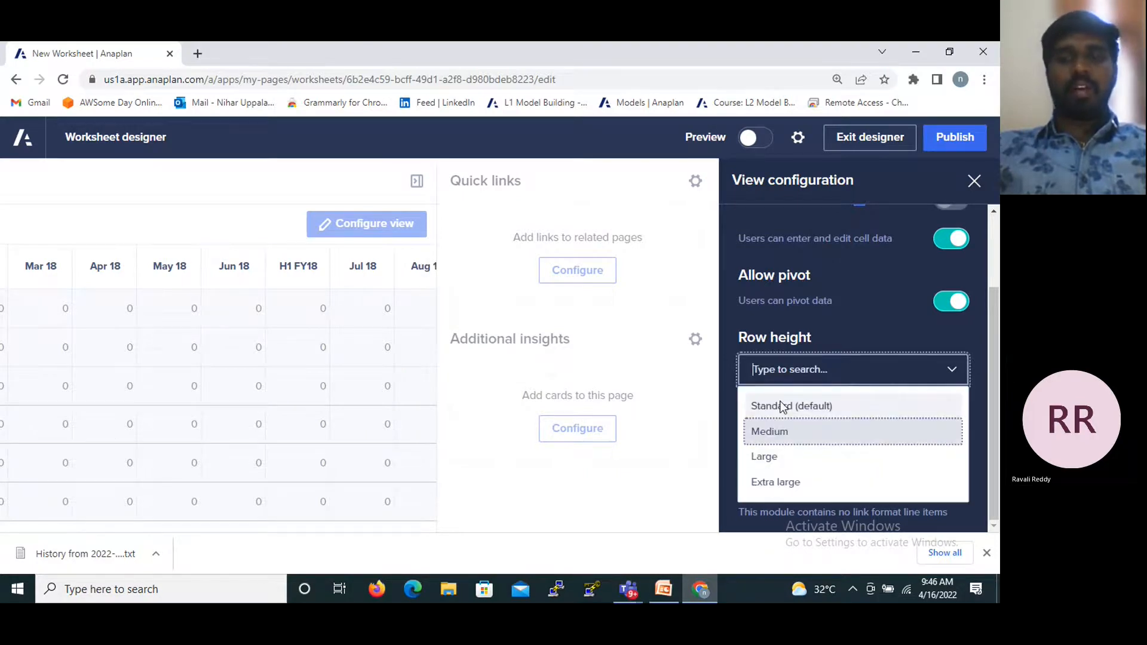
left_click(779, 403)
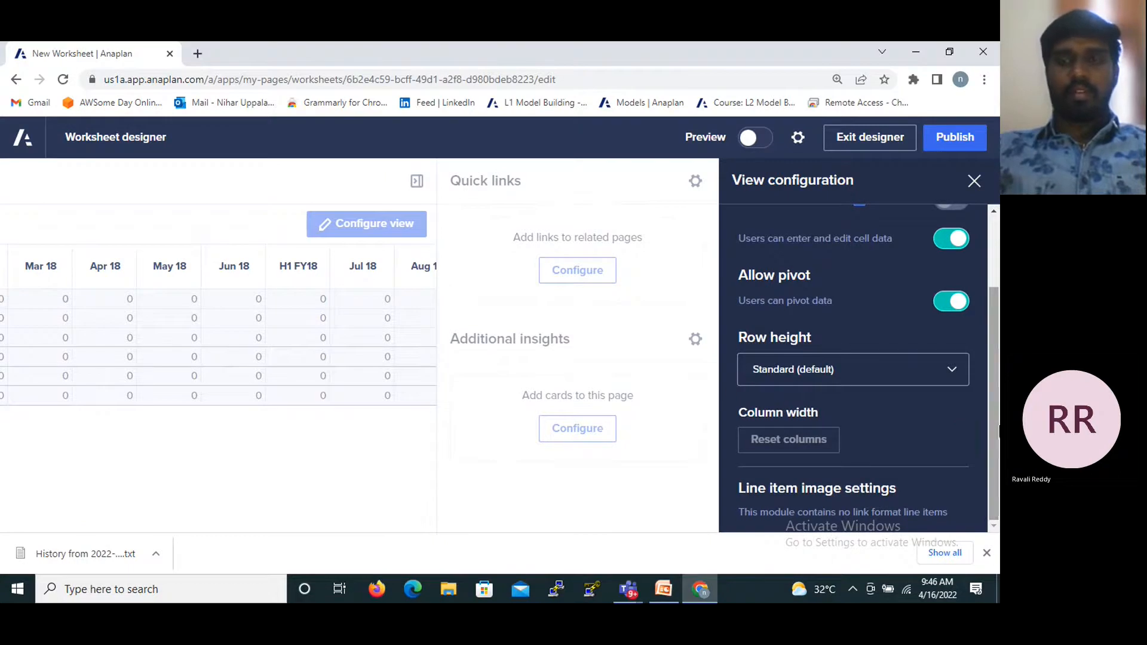
- Review the context settings and the overview of the primary grid's view configuration
scroll(866, 250, "up", 2)
left_click(863, 239)
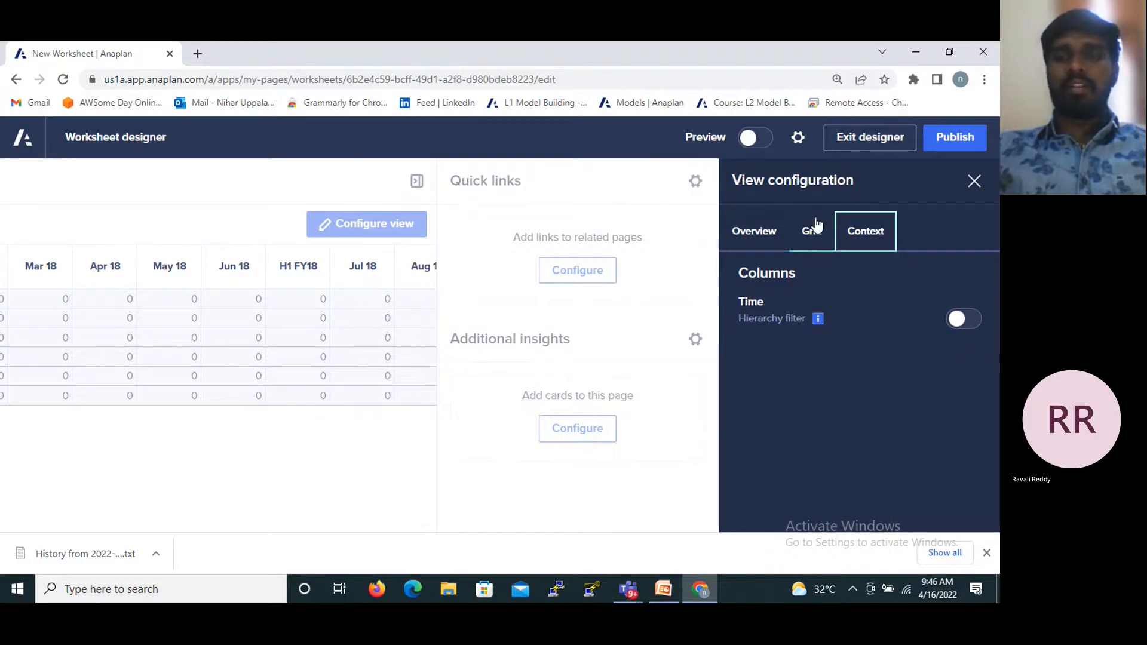
left_click(767, 226)
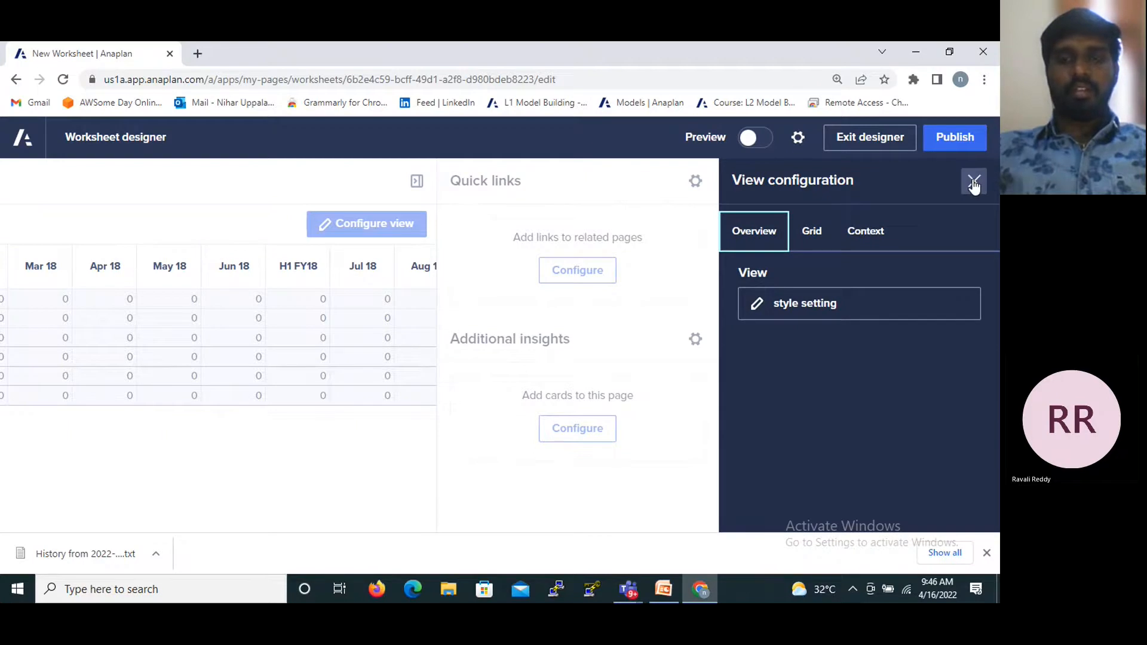
- Add a grid card to the worksheet's Additional insights section and a chart card below it
left_click(583, 429)
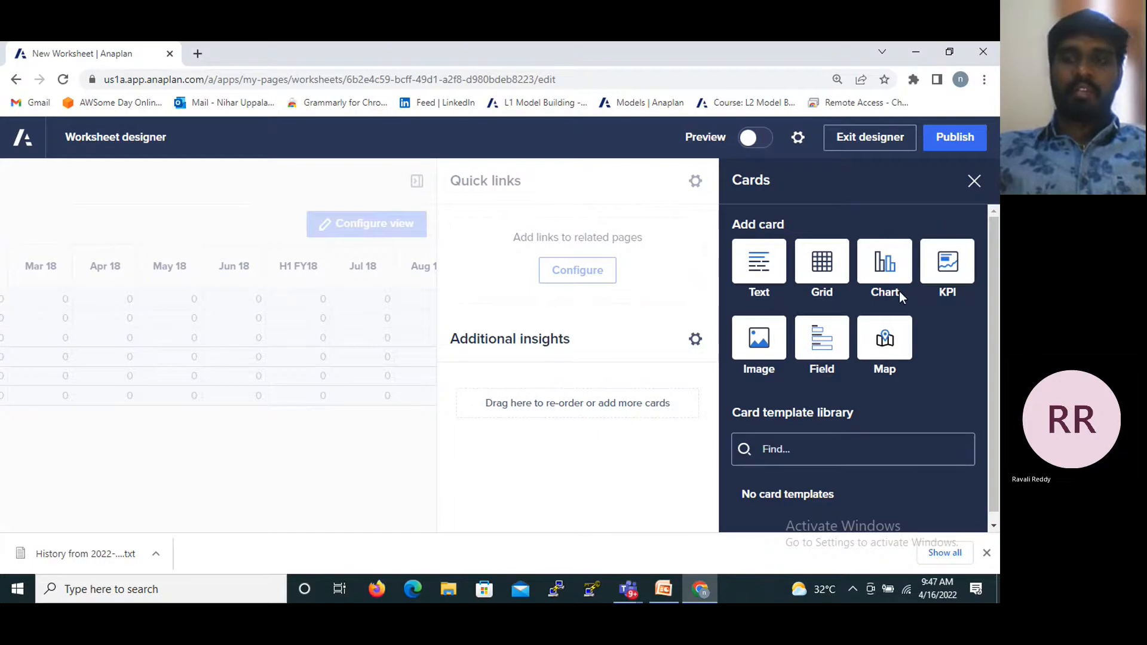
left_click_drag(820, 261, 834, 317)
left_click_drag(832, 272, 607, 402)
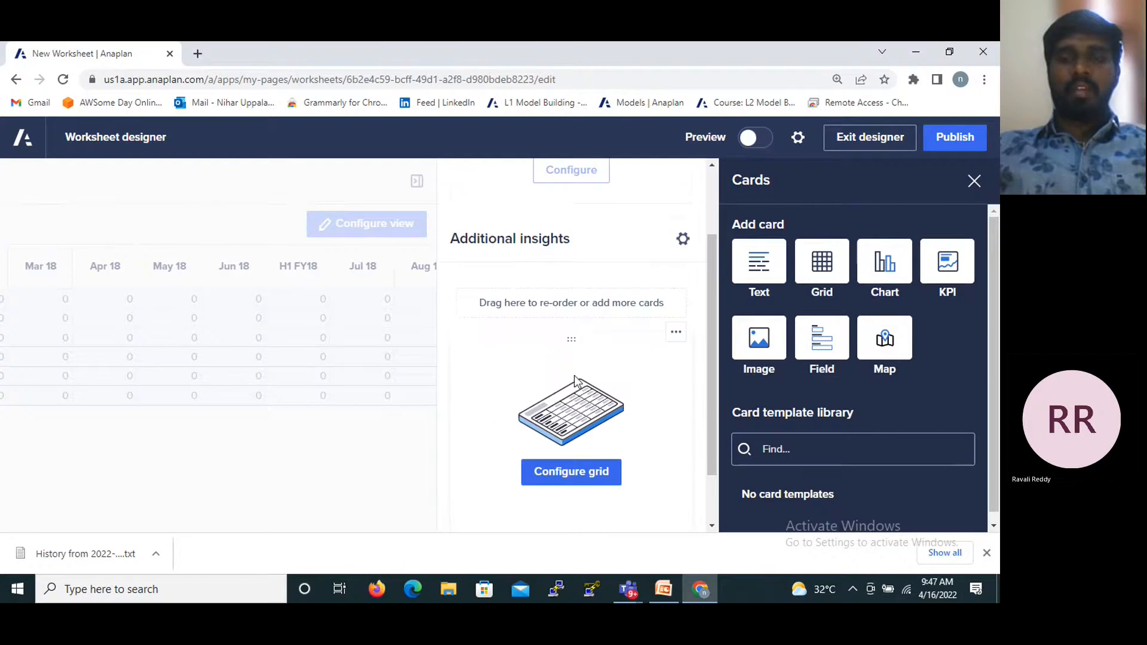
scroll(716, 337, "down", 2)
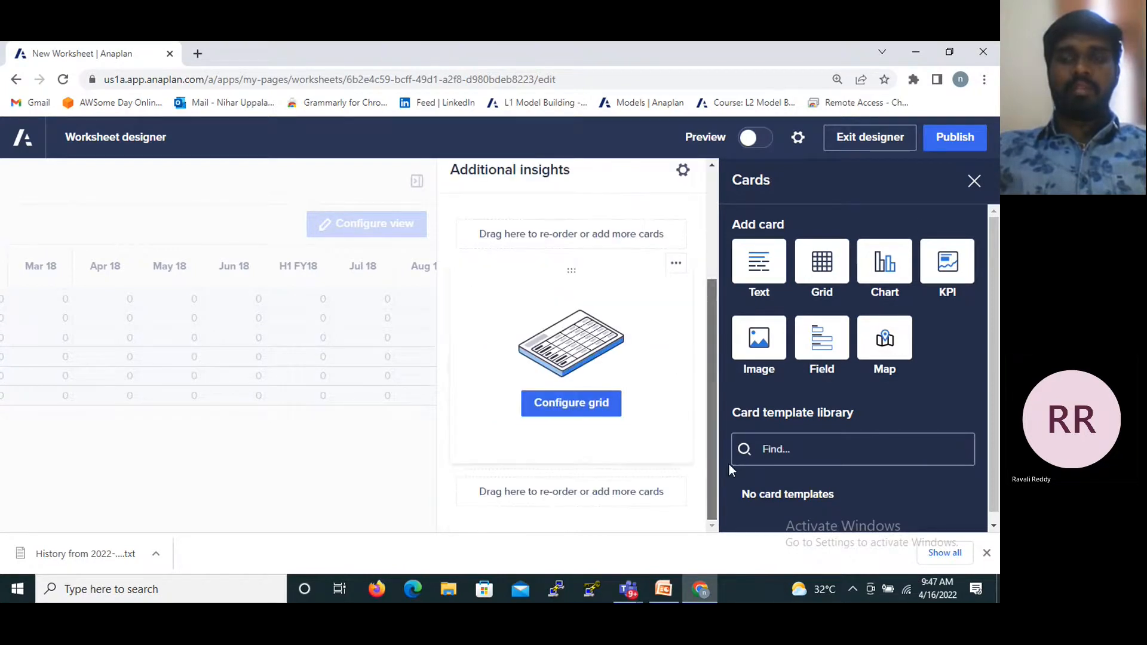
left_click_drag(885, 261, 563, 481)
left_click_drag(713, 350, 719, 430)
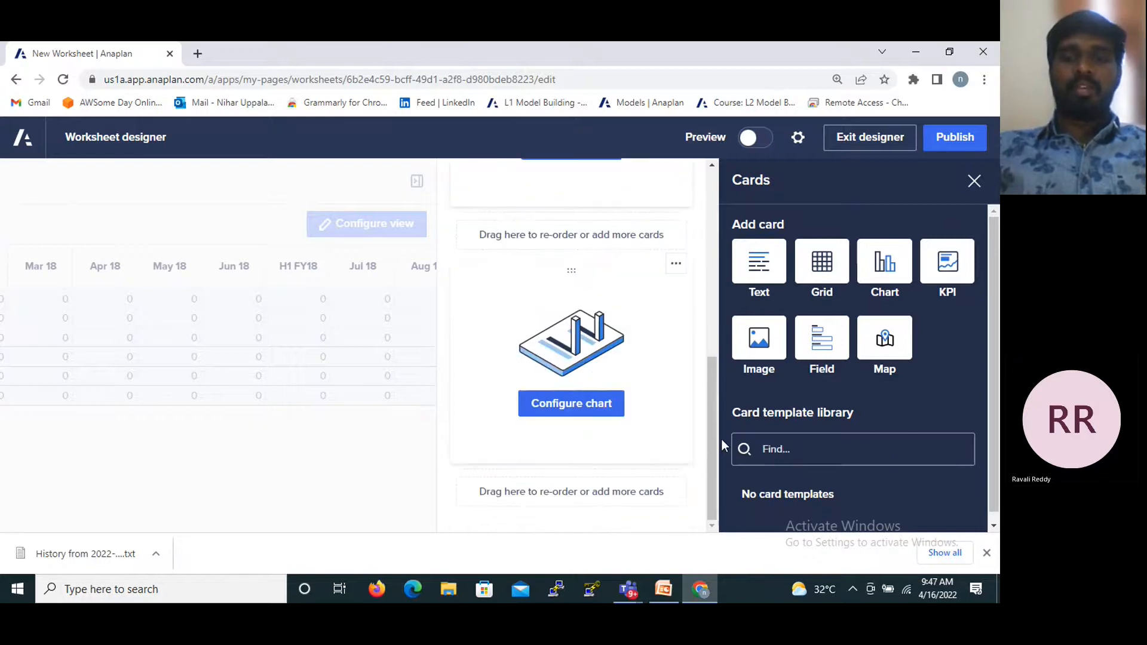
left_click_drag(995, 347, 996, 382)
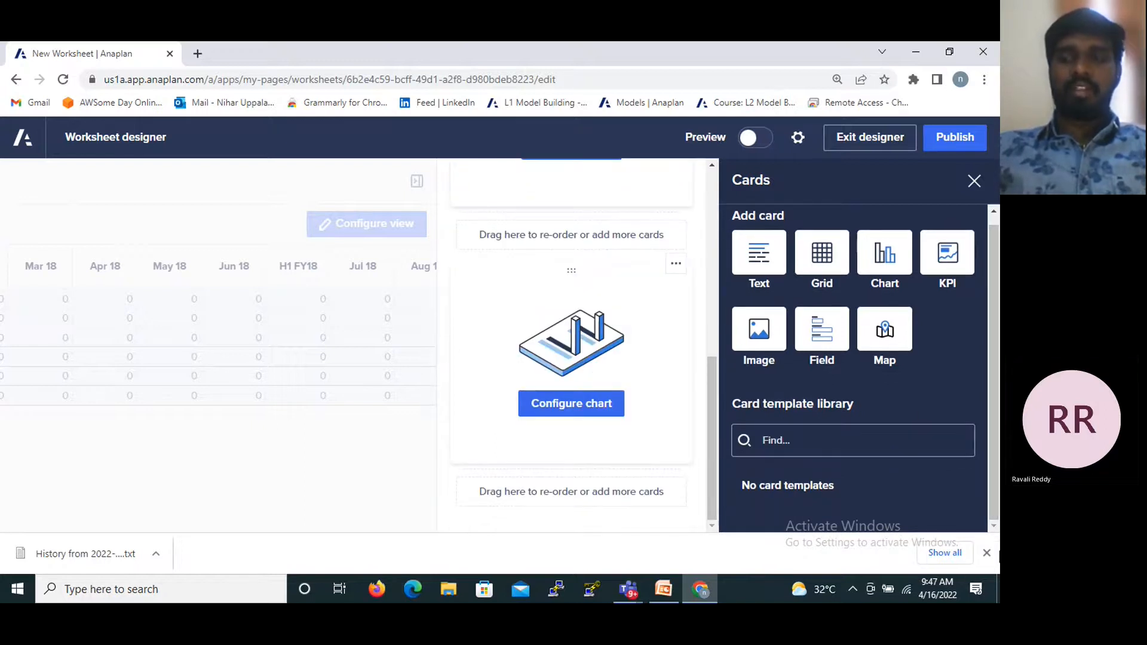
- Try to publish the worksheet page with the two cards still unconfigured
left_click(959, 141)
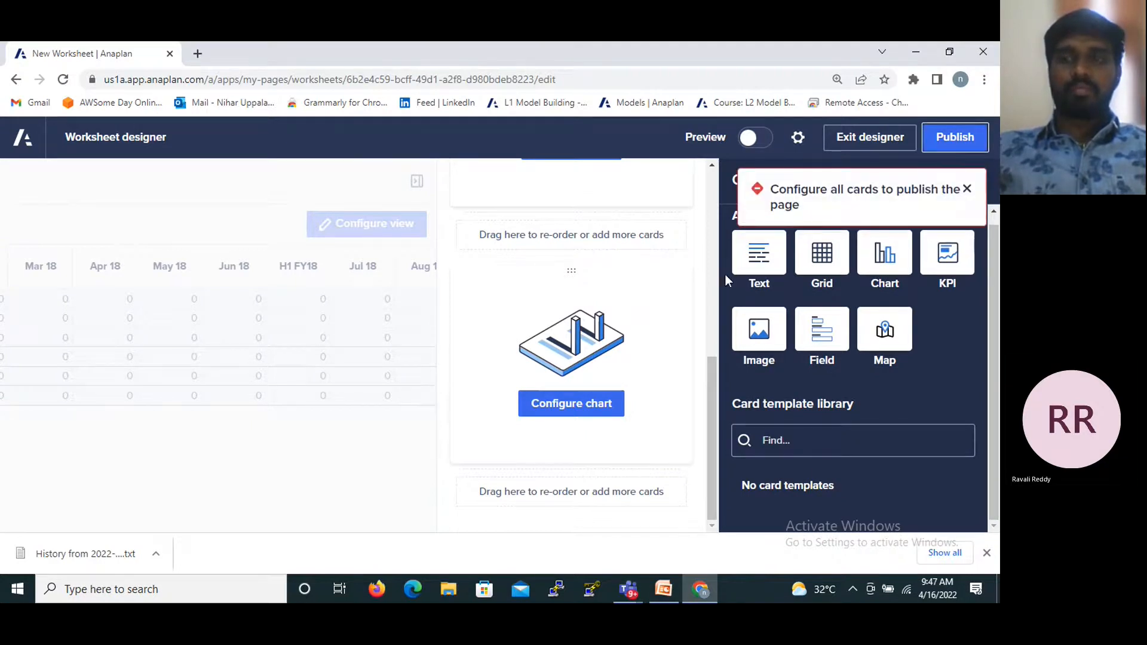
scroll(662, 277, "up", 10)
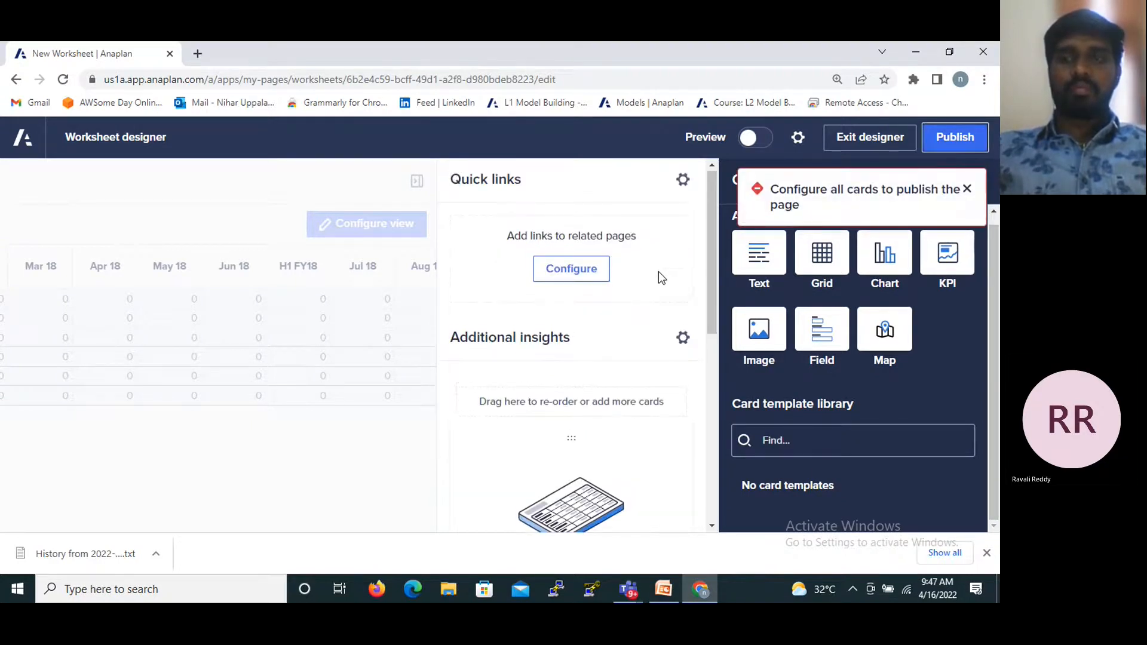
left_click_drag(994, 331, 991, 302)
scroll(845, 336, "down", 1)
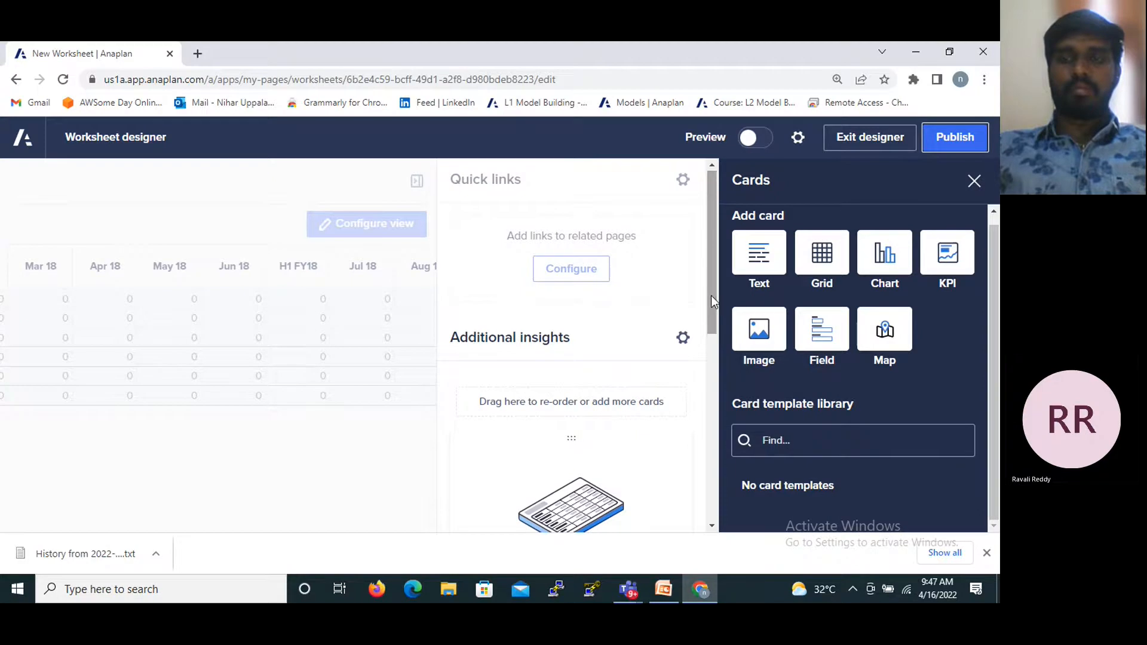
- Configure the grid card in Additional insights with the custom view input module 1 as its data source
left_click_drag(711, 295, 717, 429)
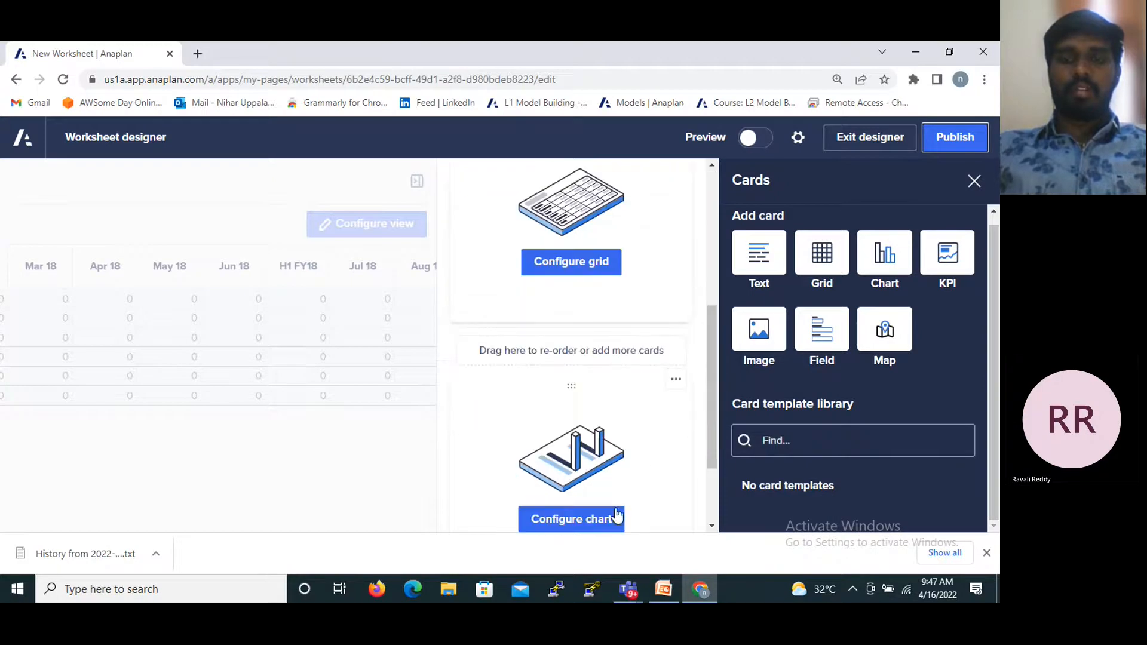
left_click(596, 276)
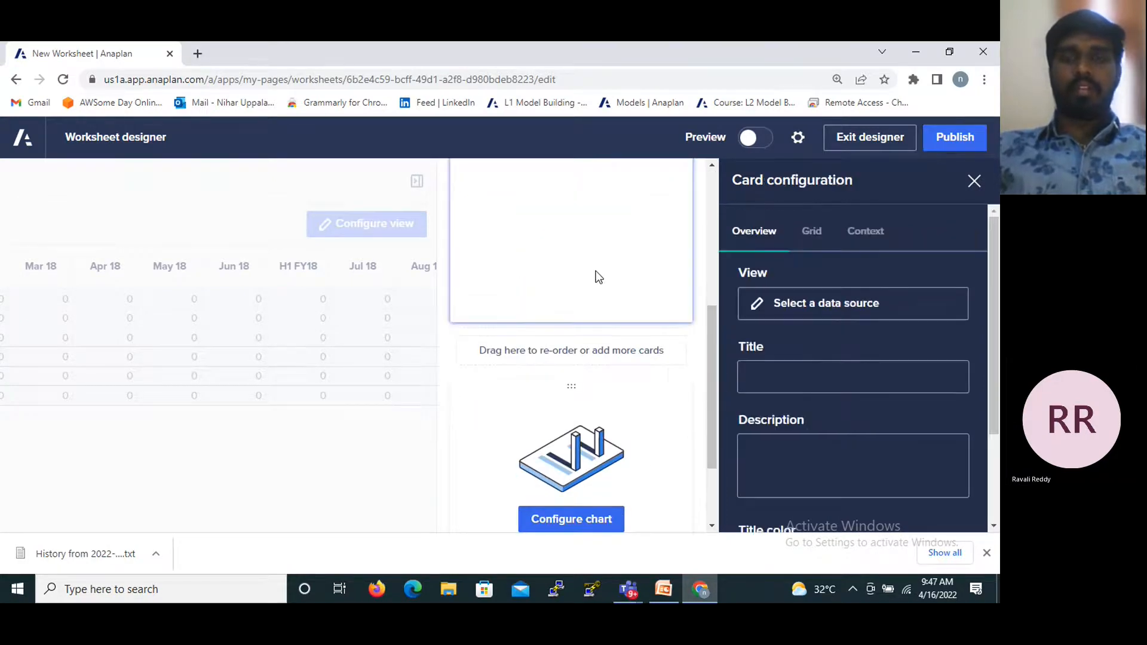
scroll(837, 315, "down", 2)
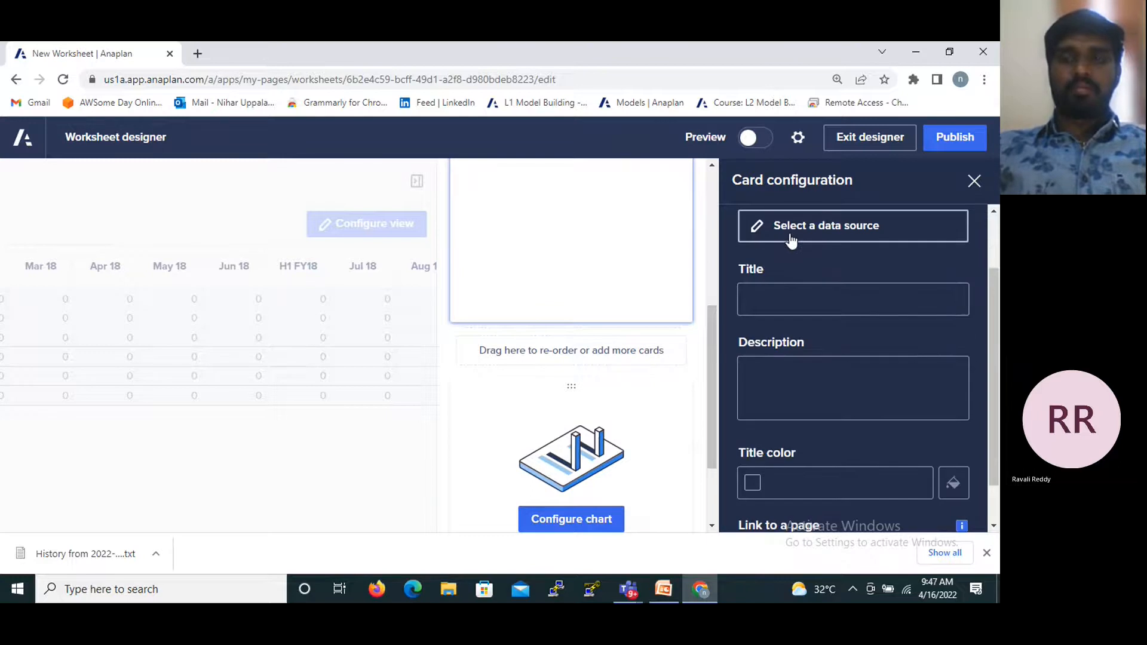
left_click(791, 239)
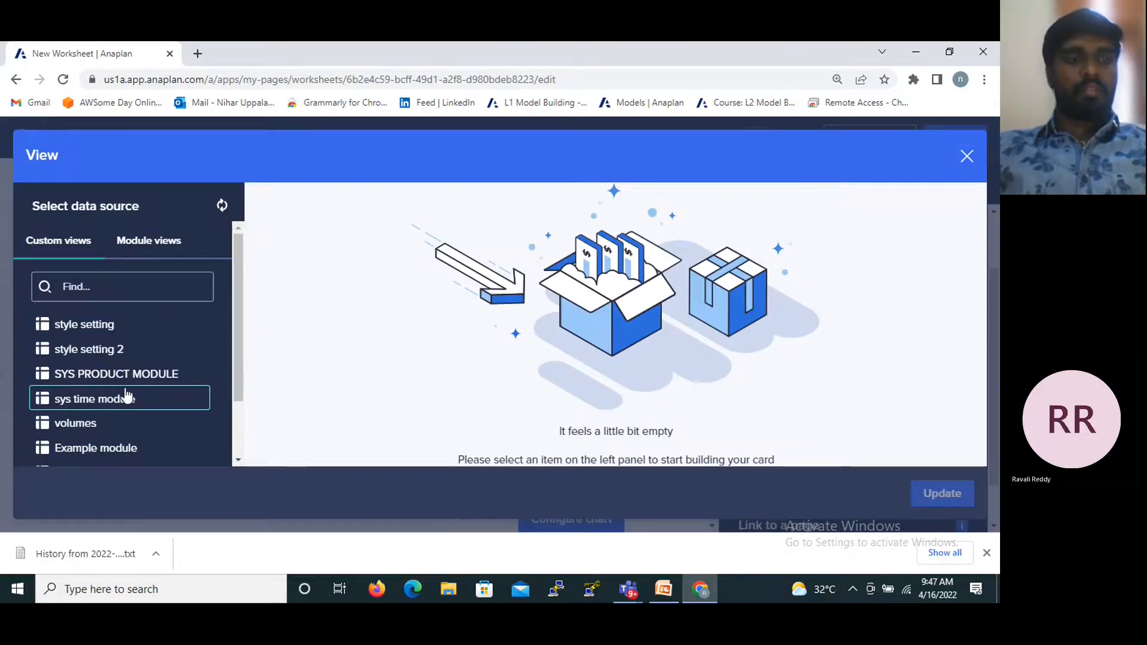
scroll(123, 395, "down", 2)
left_click(103, 451)
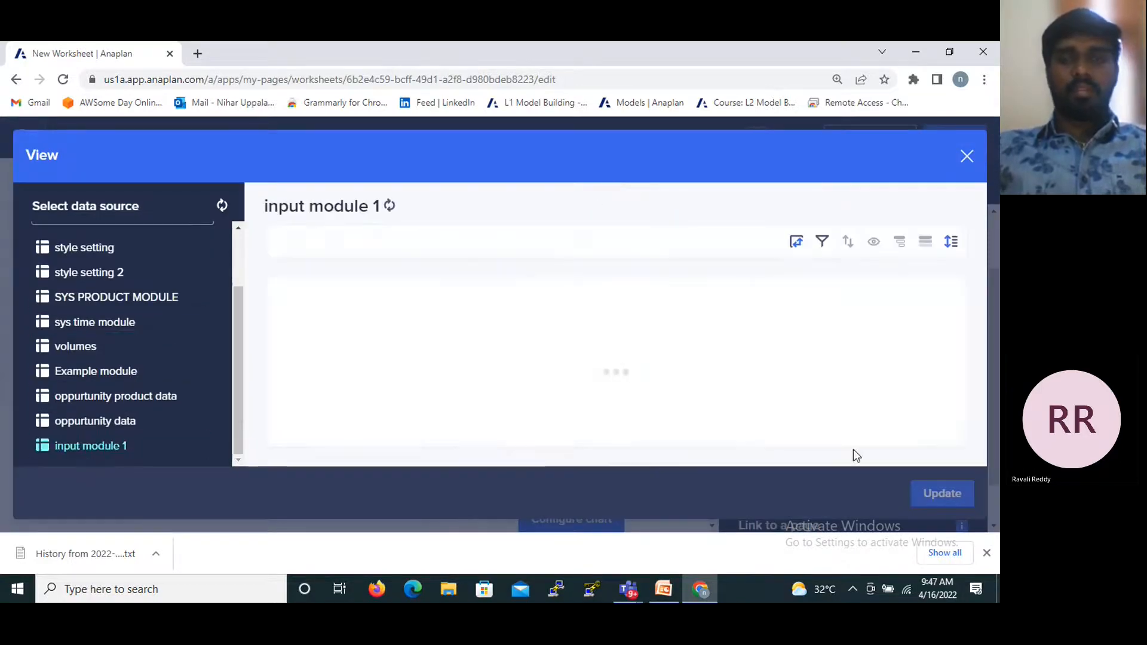
left_click(941, 491)
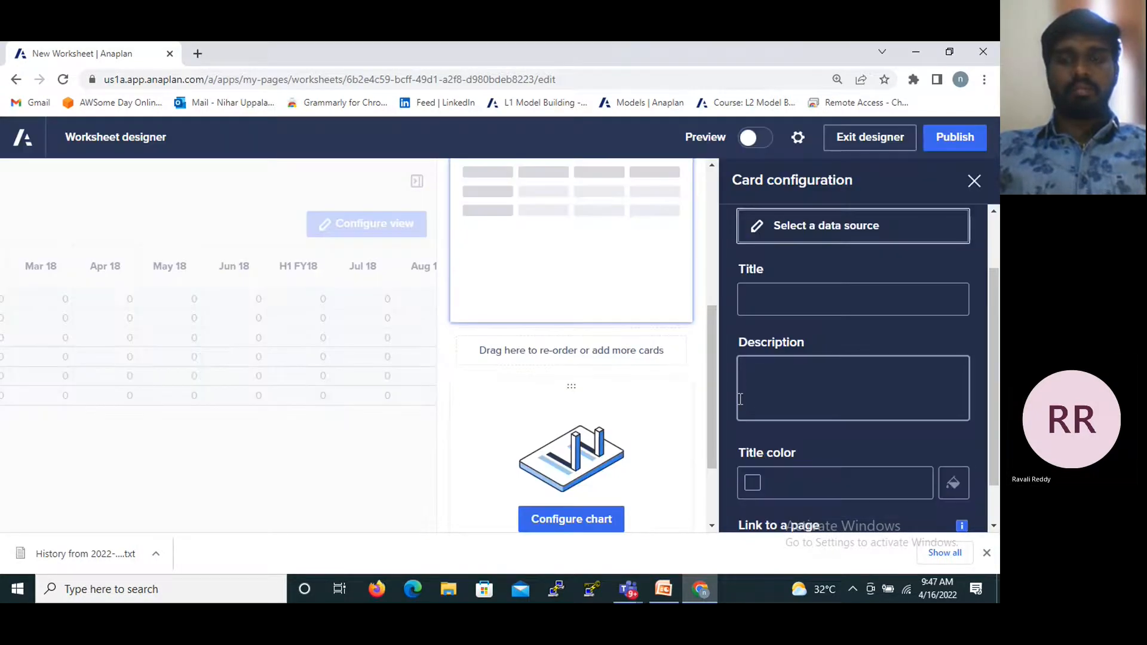
- Delete the unconfigured chart card from Additional insights and publish the worksheet
left_click(676, 378)
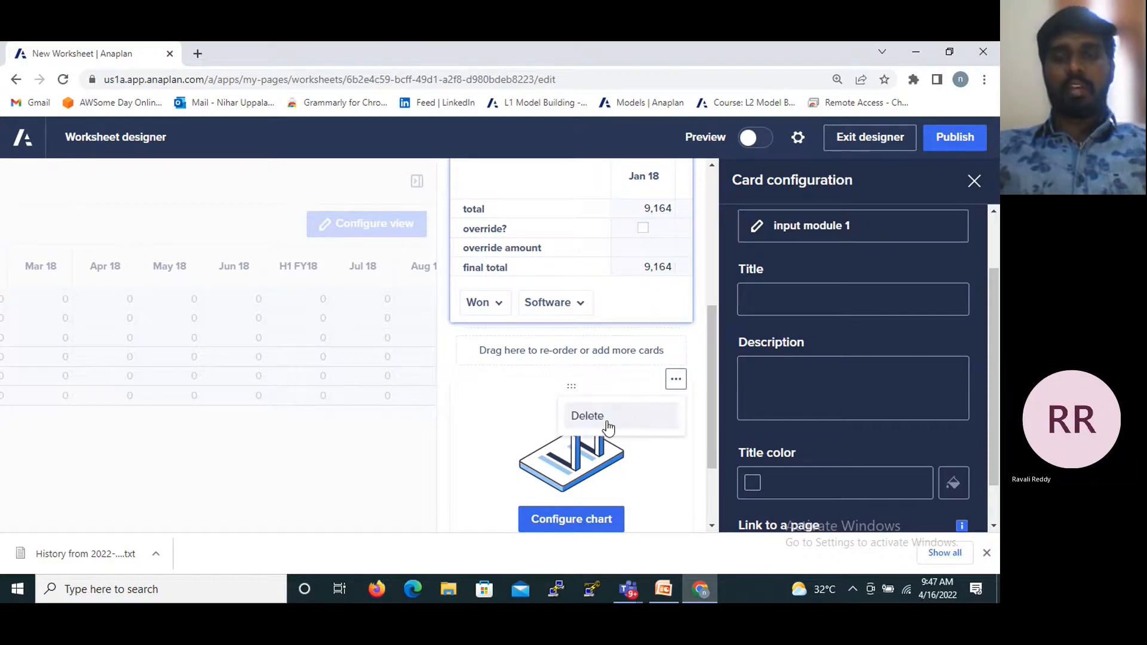
left_click(687, 386)
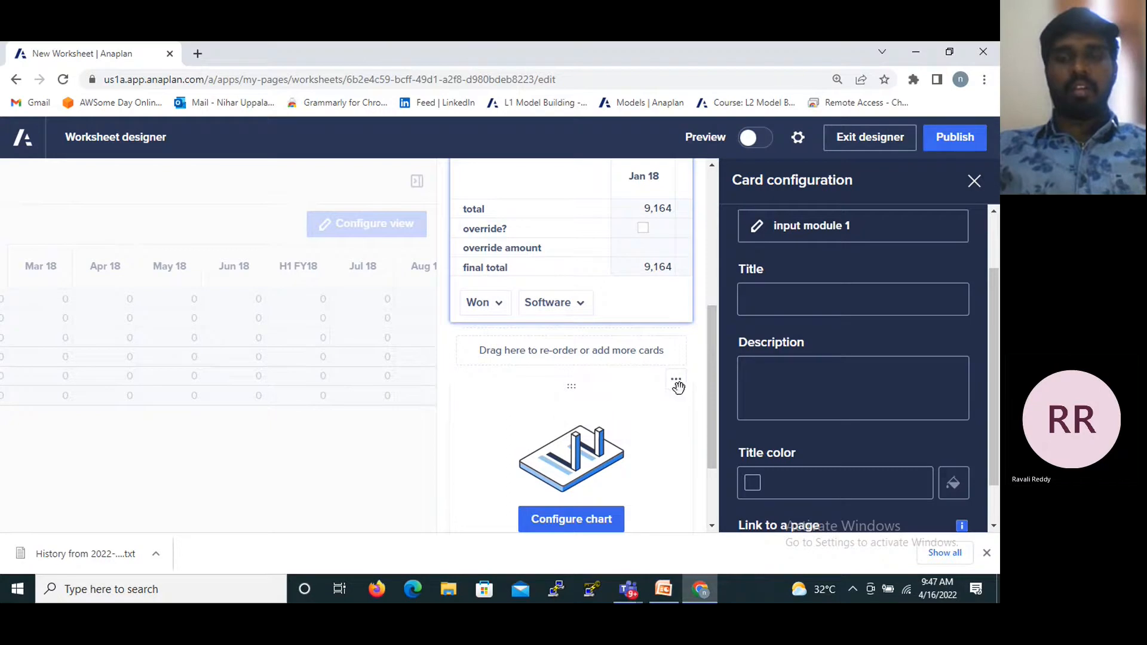
left_click(676, 382)
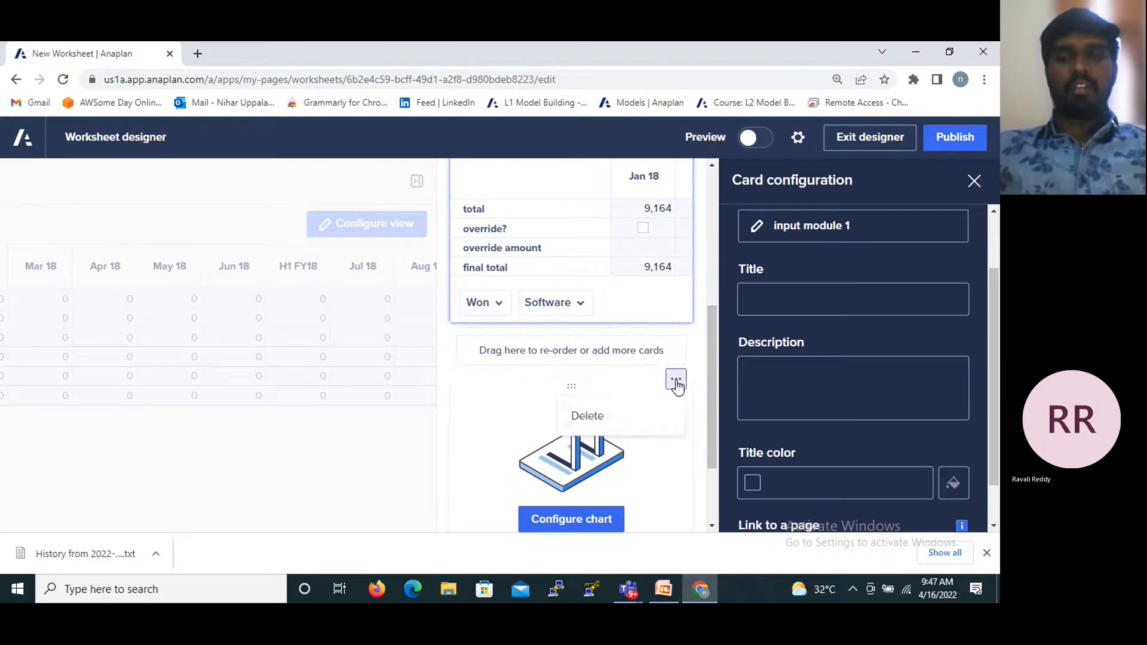
left_click(585, 414)
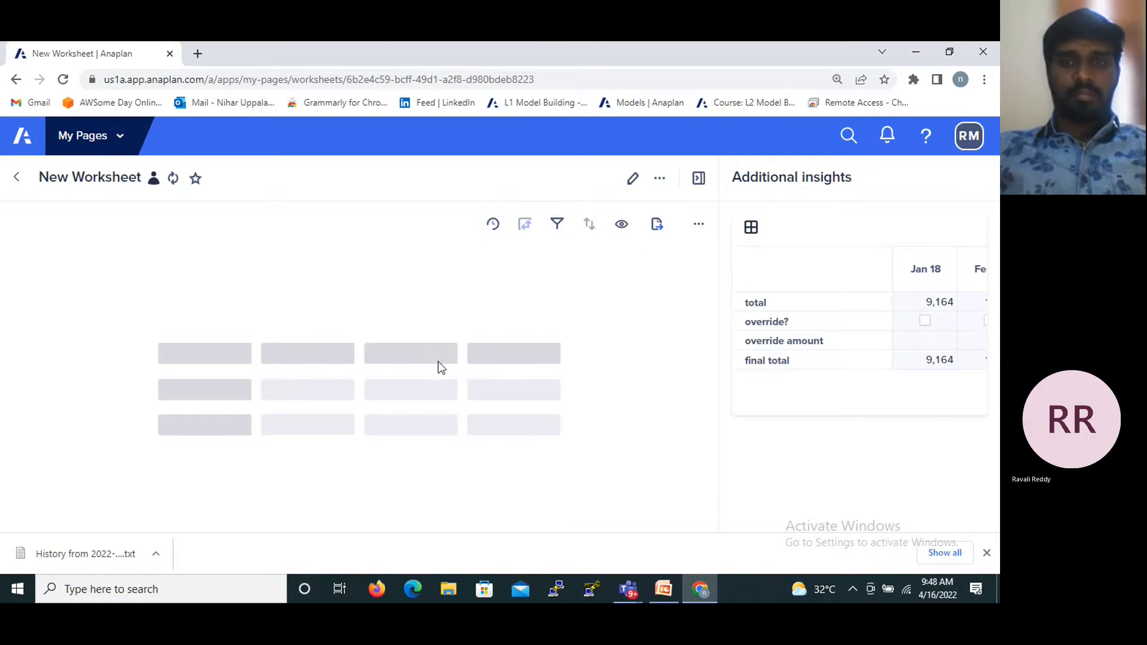
- Toggle the Additional insights panel on the published worksheet, look through its grid card, and leave the panel hidden
left_click(698, 178)
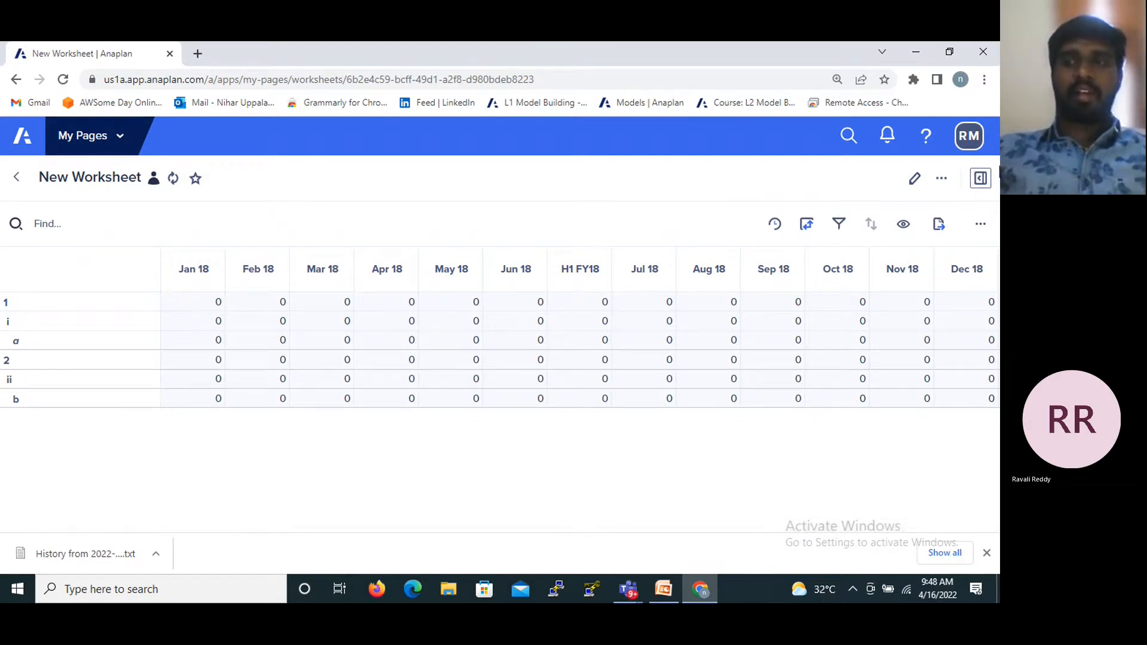
left_click(980, 178)
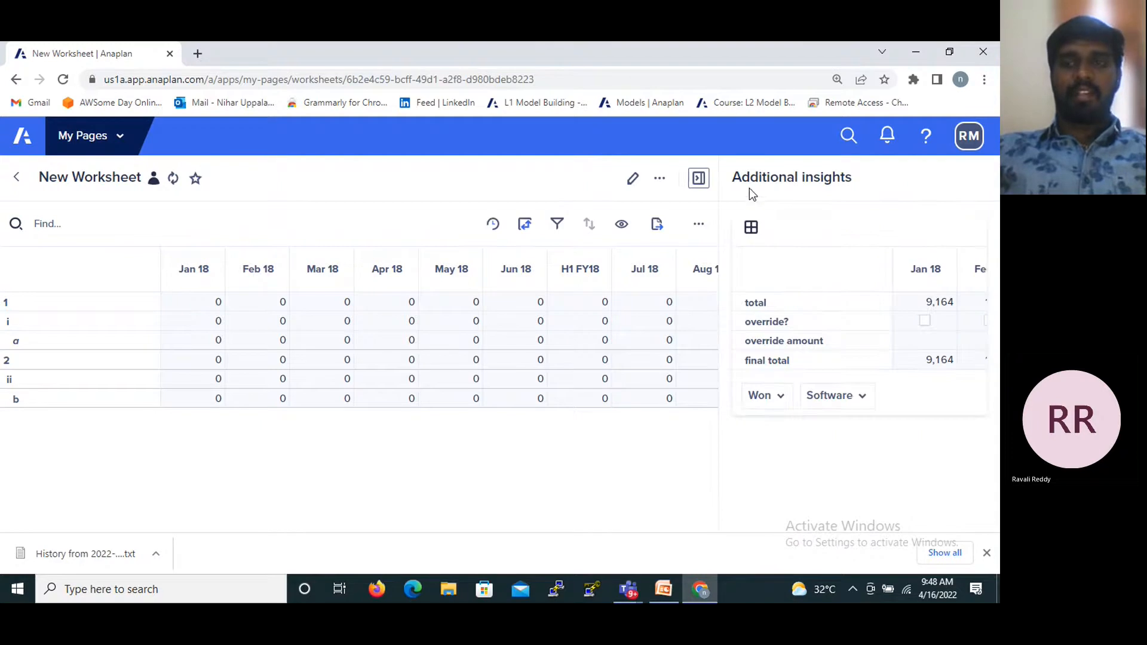
left_click(699, 178)
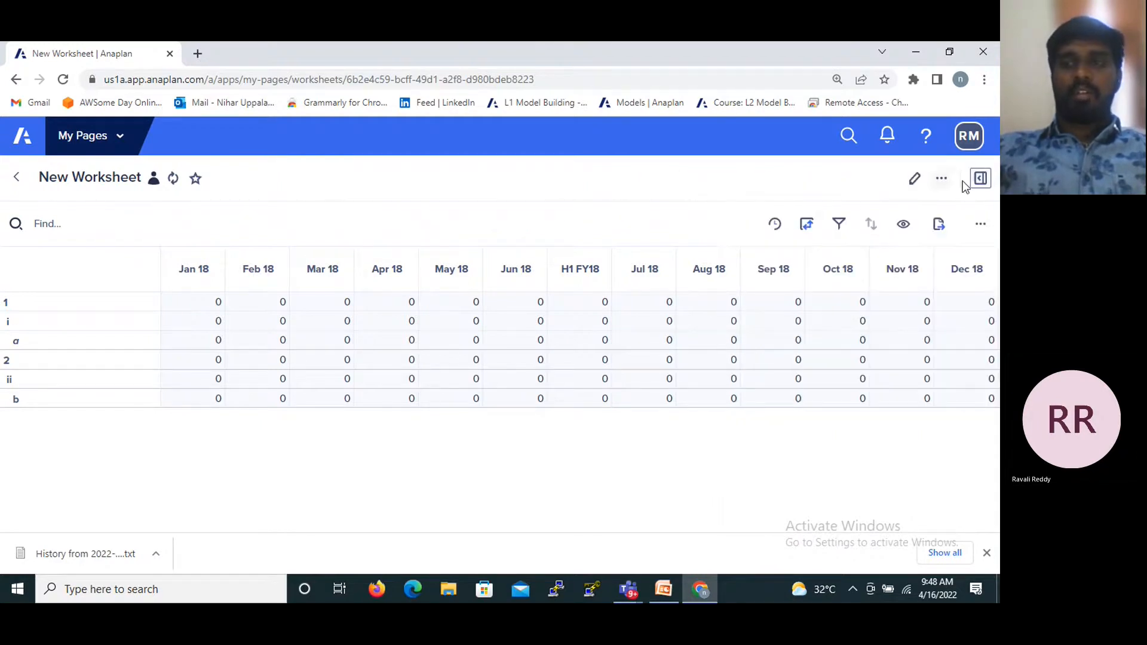
left_click(980, 179)
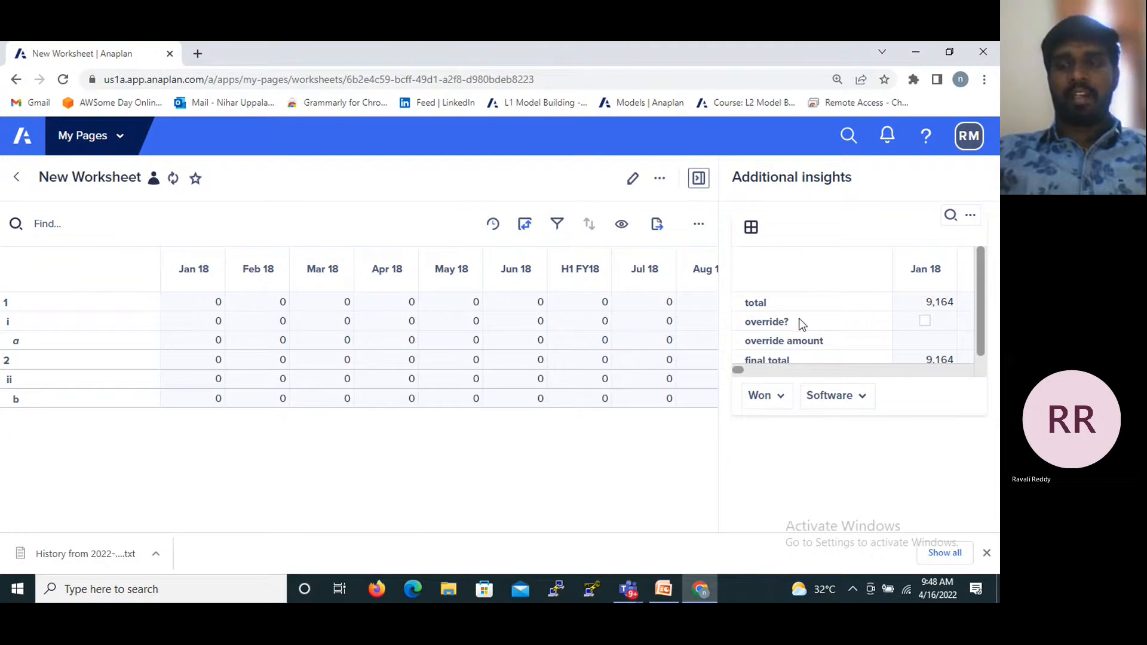
scroll(984, 328, "down", 1)
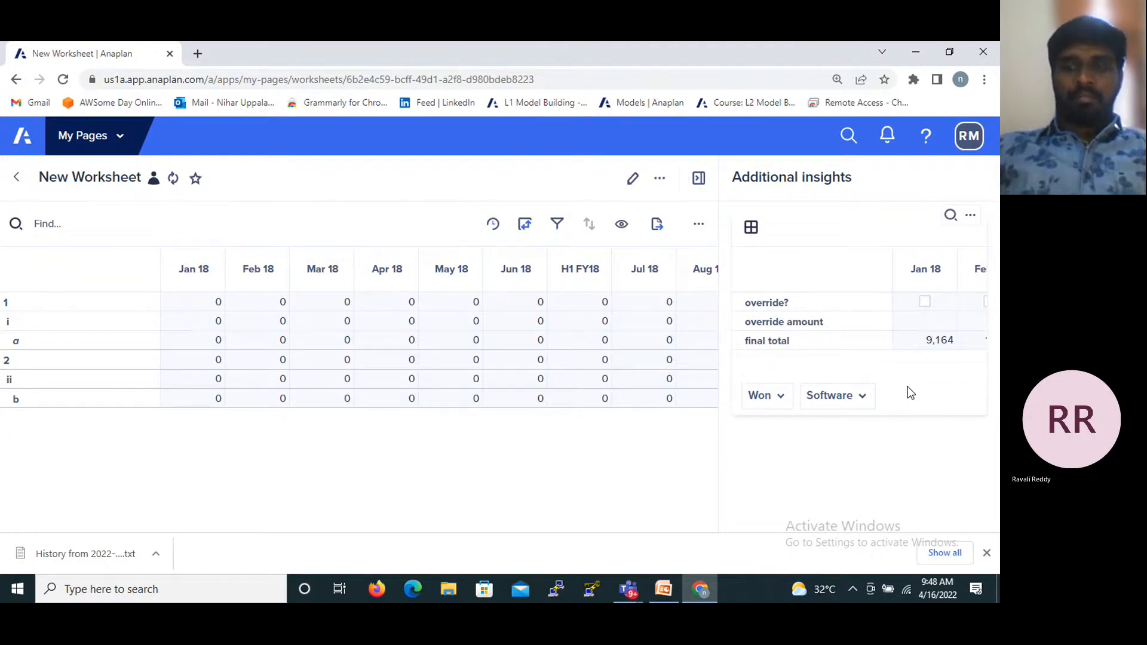
left_click(987, 555)
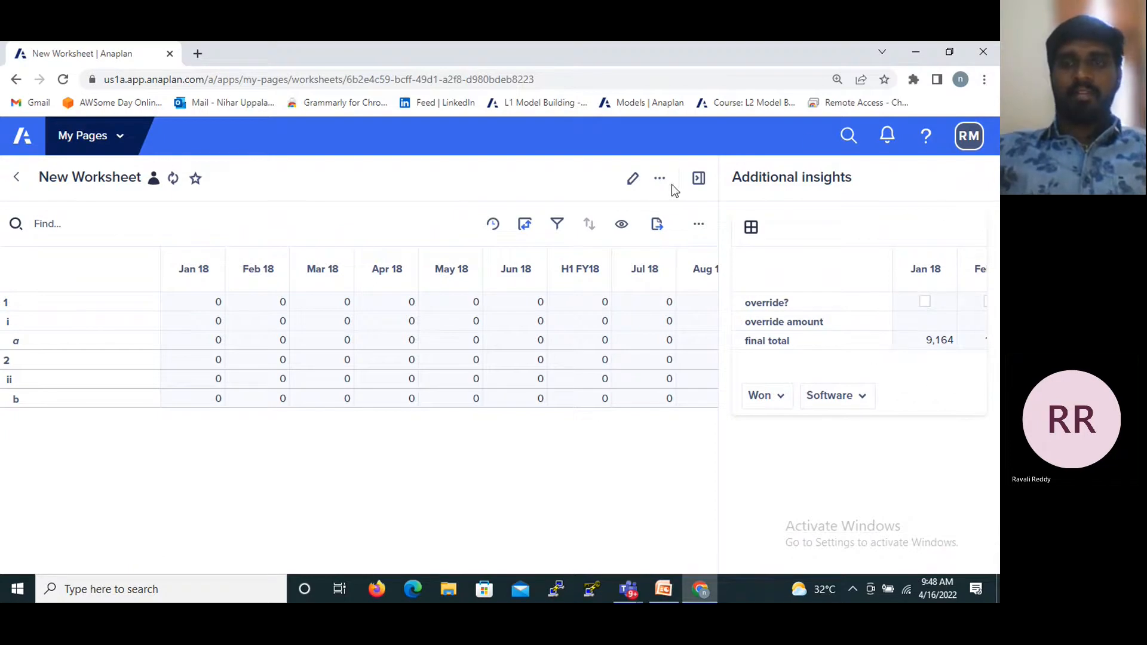
left_click(697, 179)
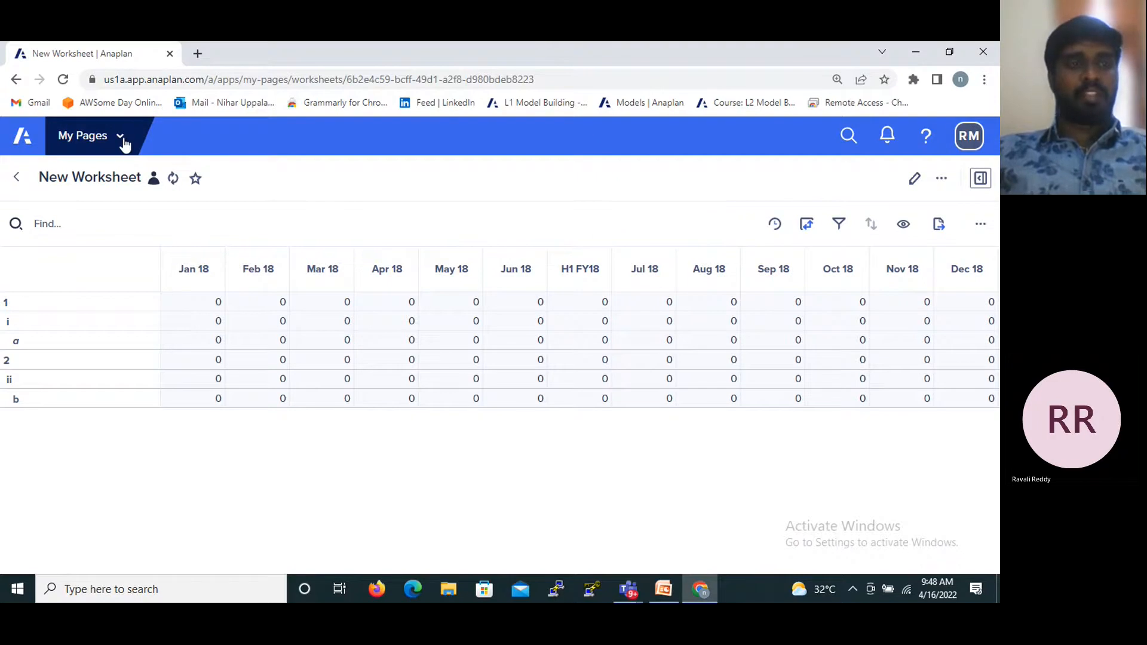
- Return to My Pages and start creating a new page of type Board
left_click(17, 181)
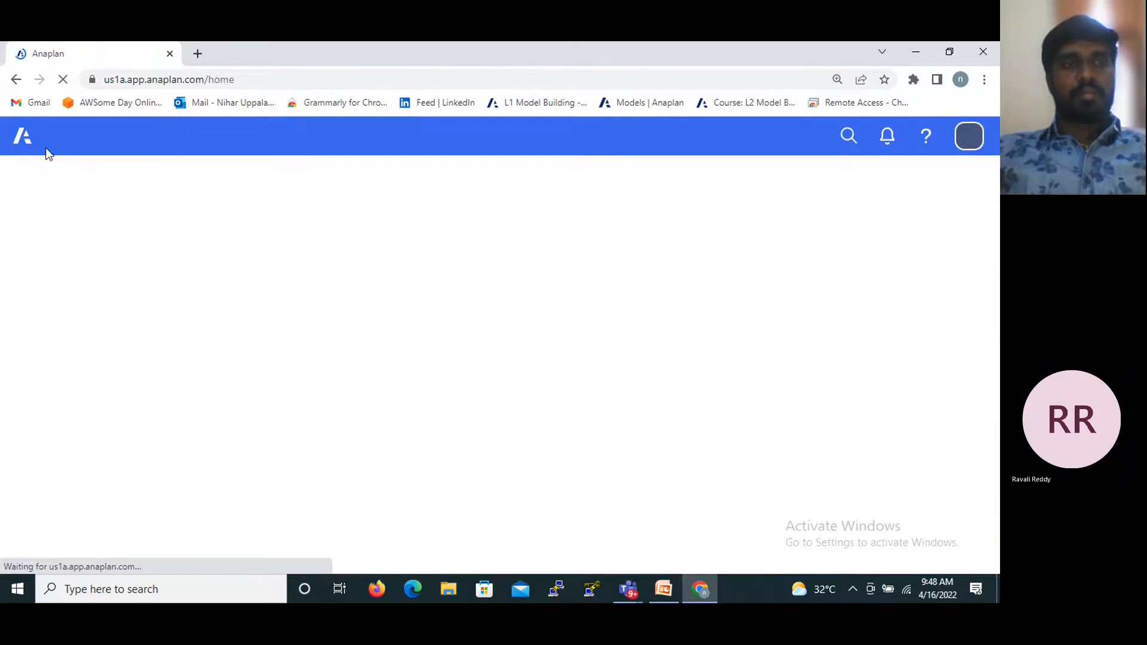
left_click(89, 135)
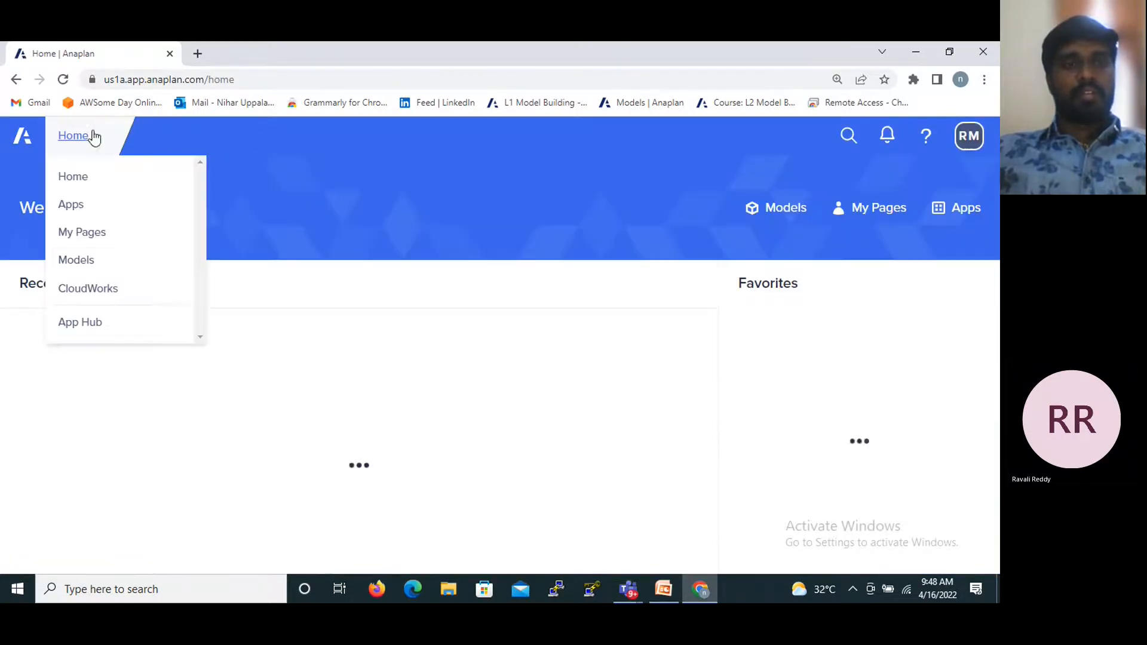
left_click(72, 235)
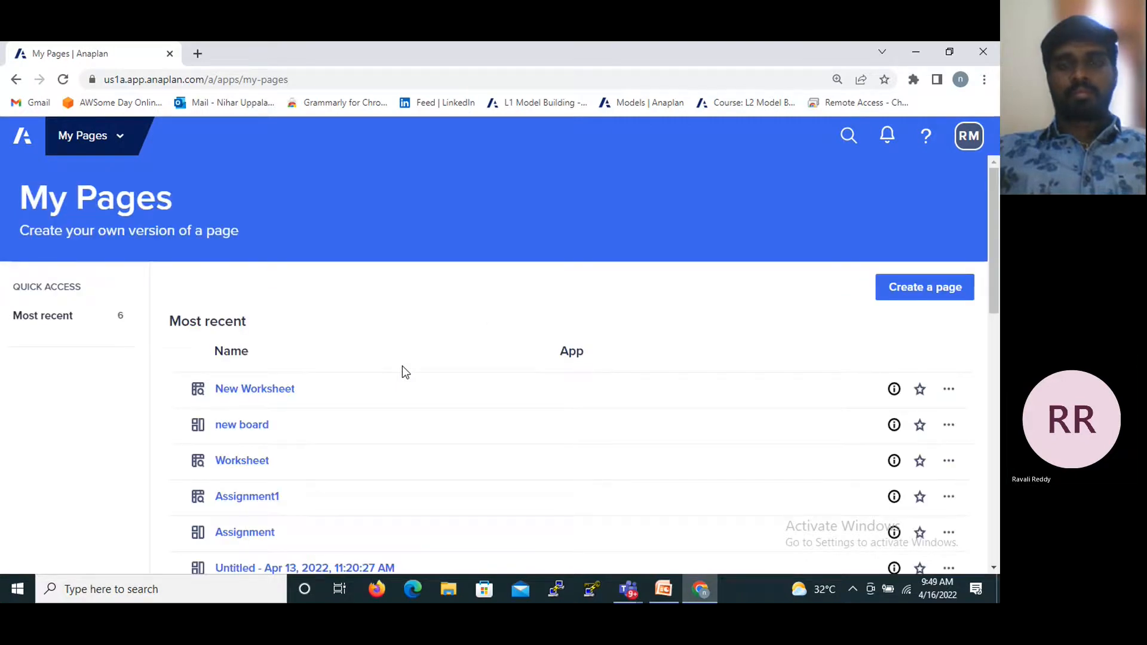
scroll(402, 371, "down", 1)
left_click(931, 238)
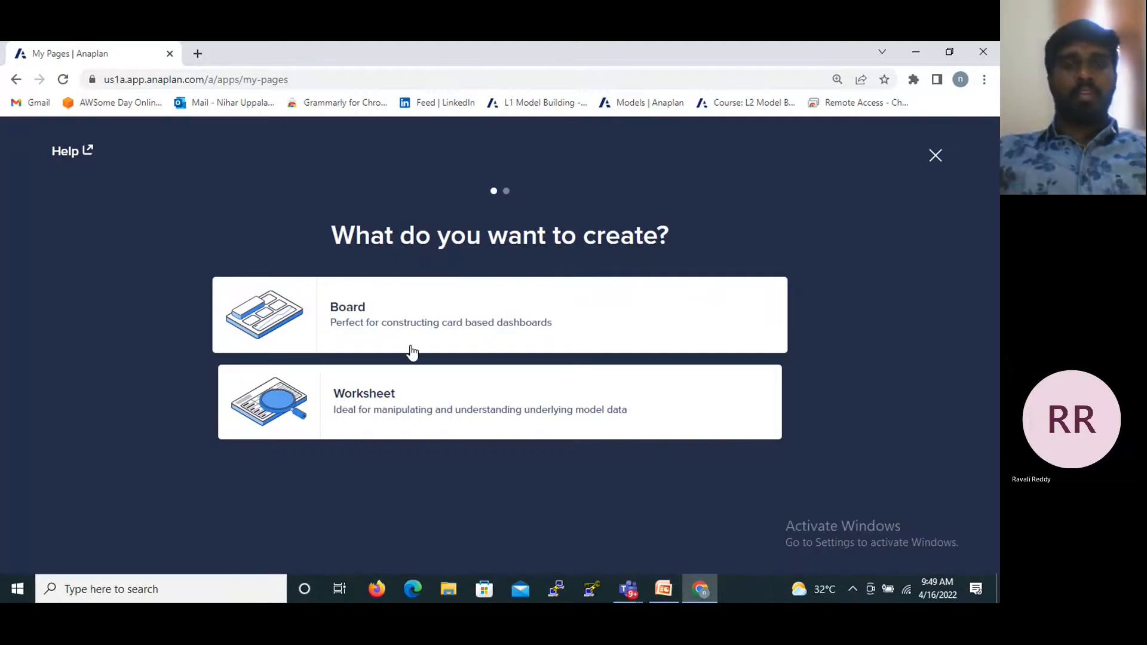
left_click(313, 317)
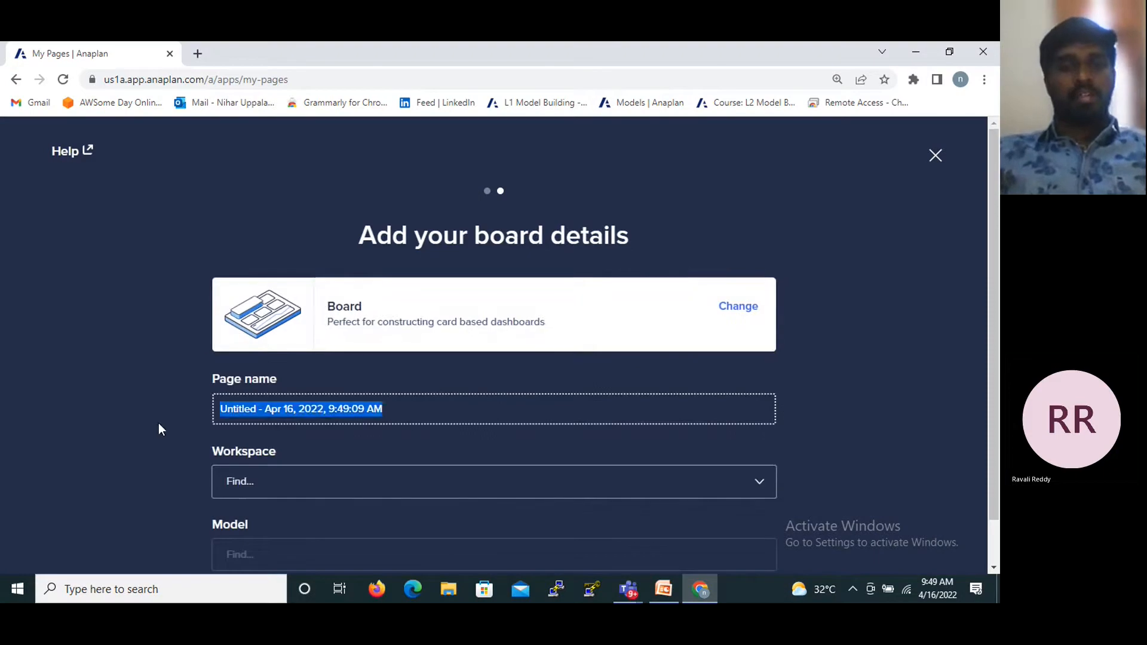
- Replace the default page name of the board with New Board
key("BackSpace")
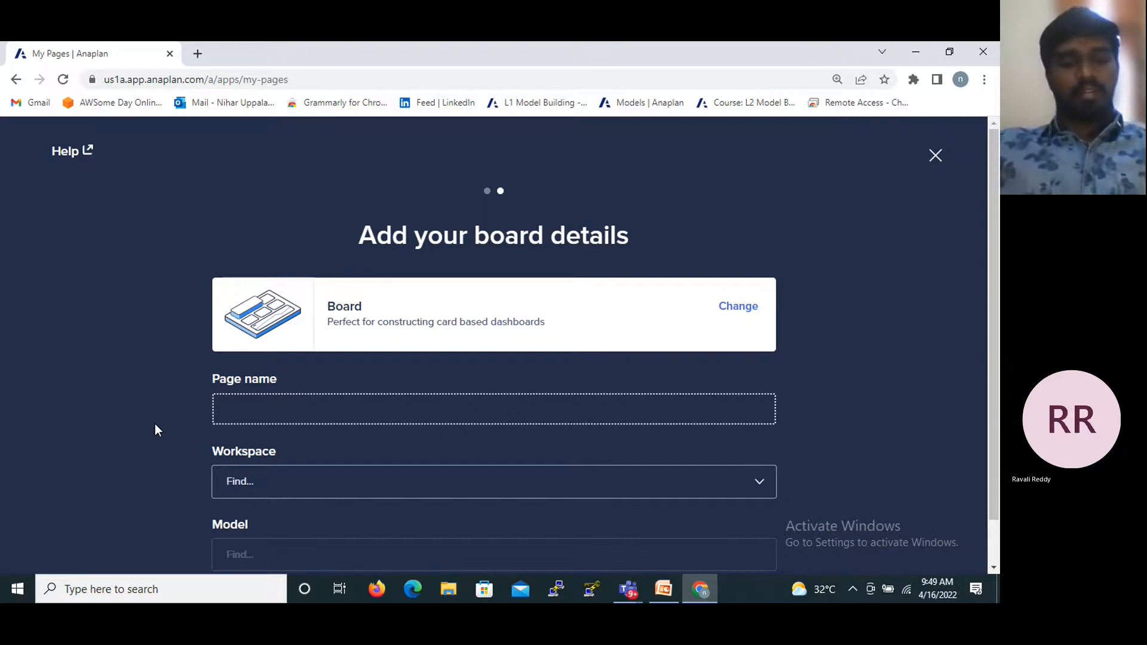
type("New")
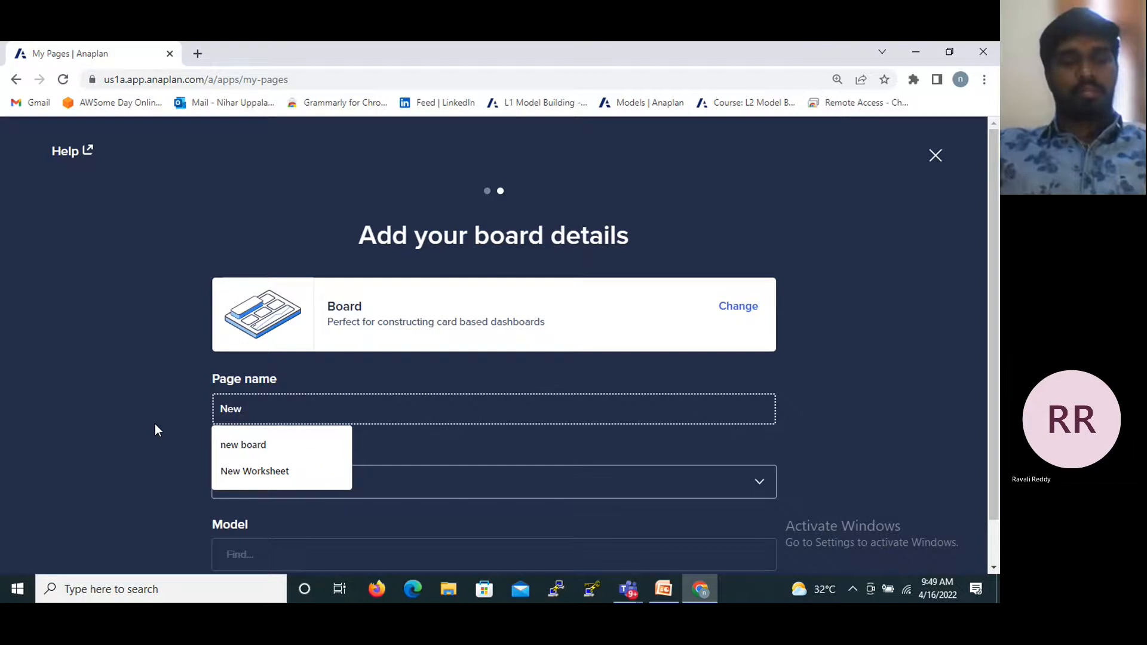
type(" Board")
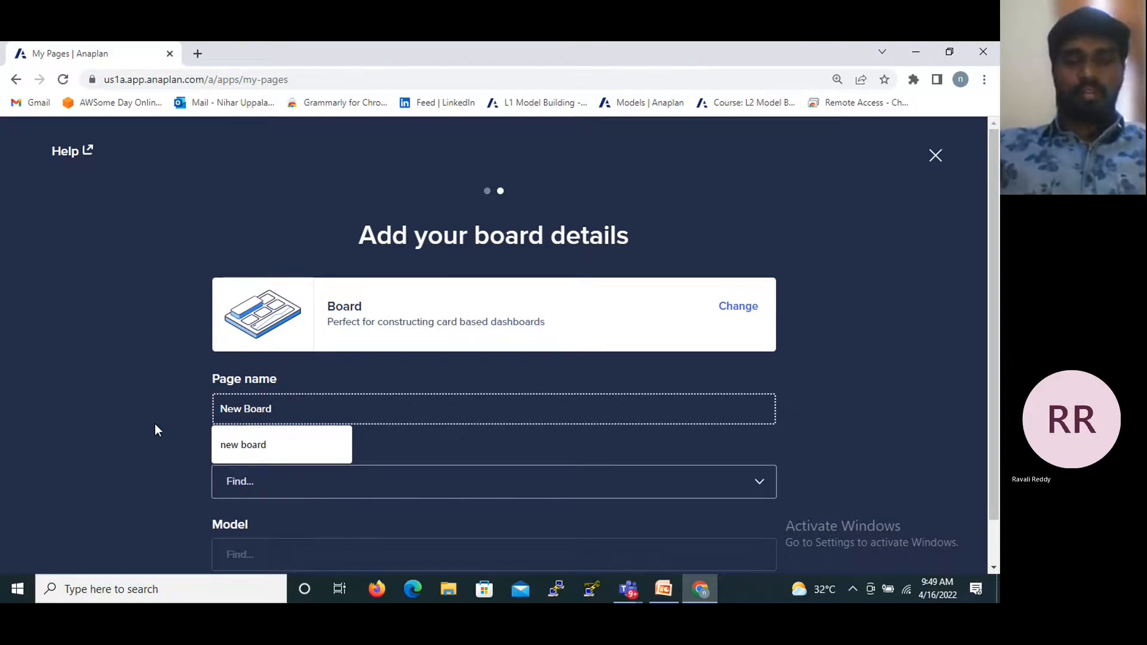
type("1")
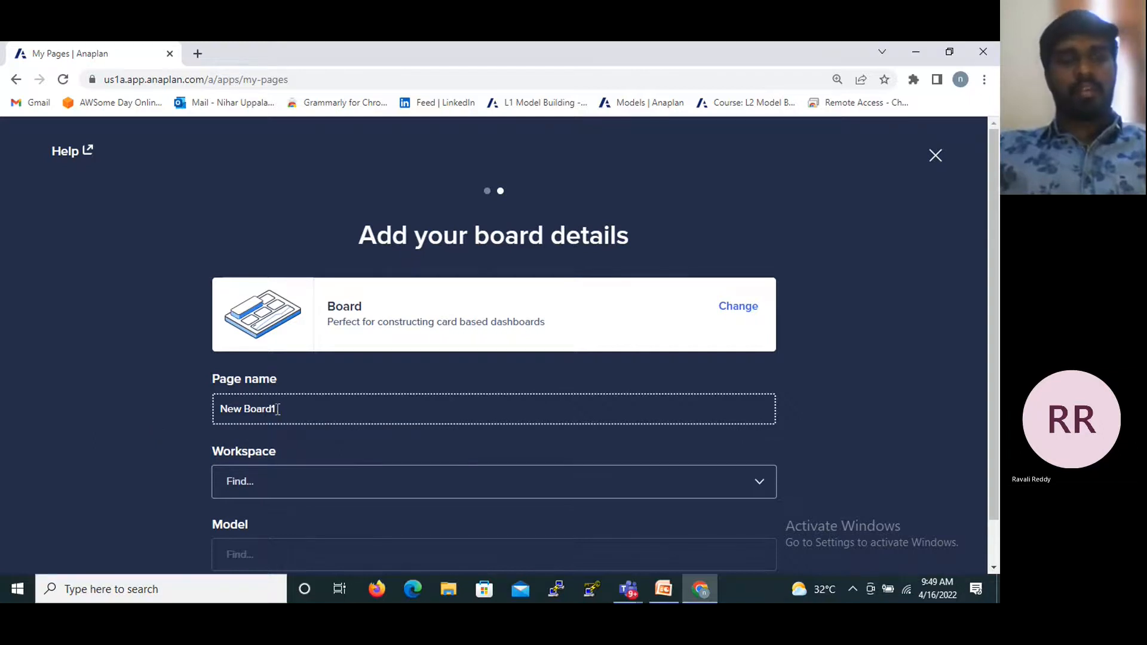
- Name the page New Board 1, choose the talent builder 934 workspace and the Assignment model, and create the board
key("Left")
left_click(269, 481)
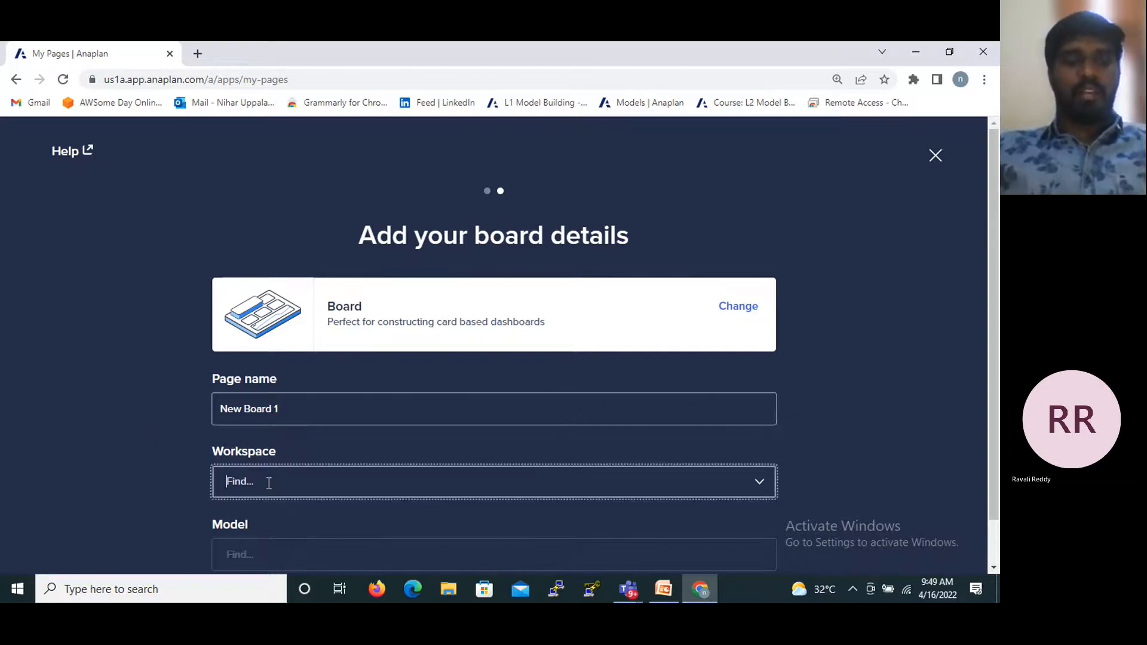
left_click(256, 523)
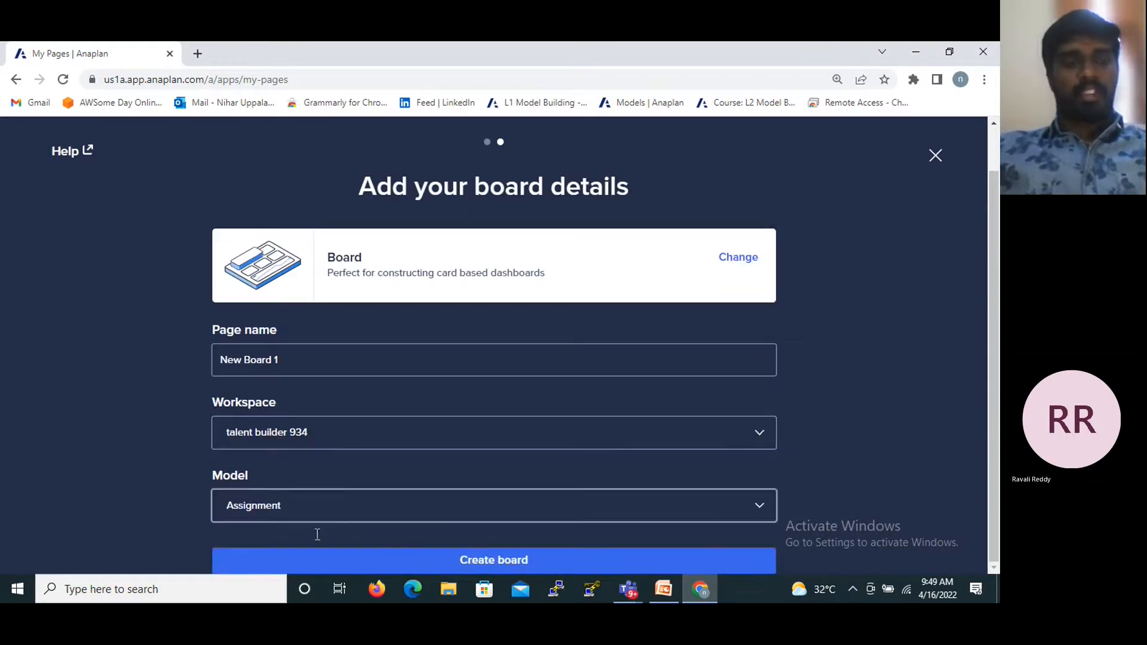
left_click(404, 562)
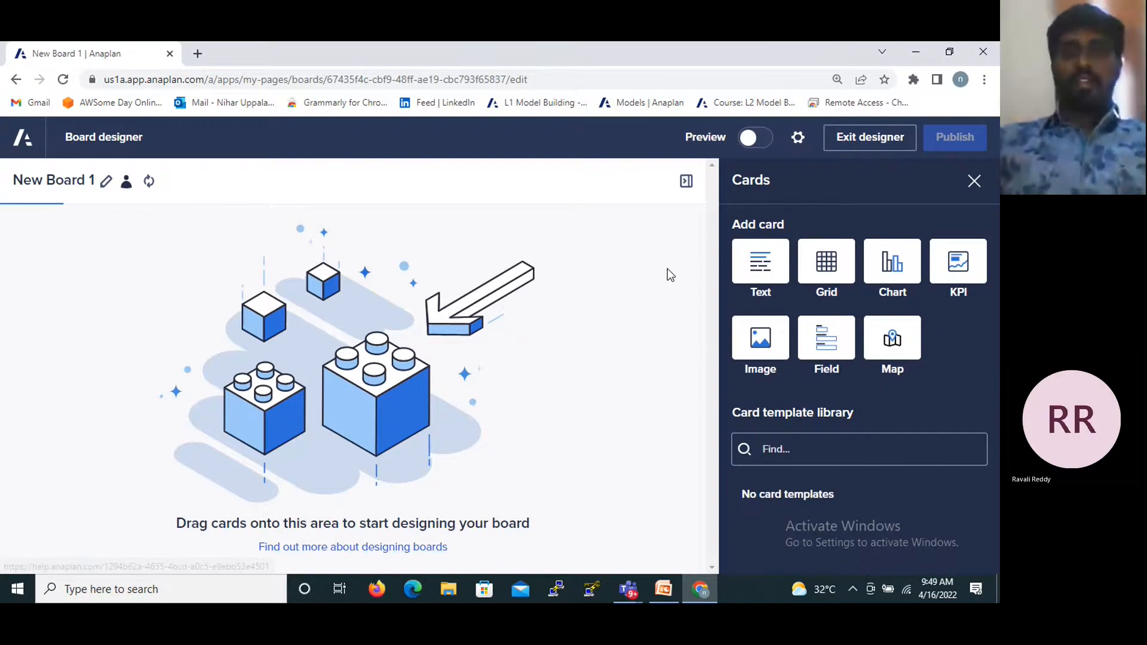
- Hide and reshow the available cards, and review the Cards slide of the PPT-3 presentation in PowerPoint before returning to the board designer in Chrome
left_click(974, 181)
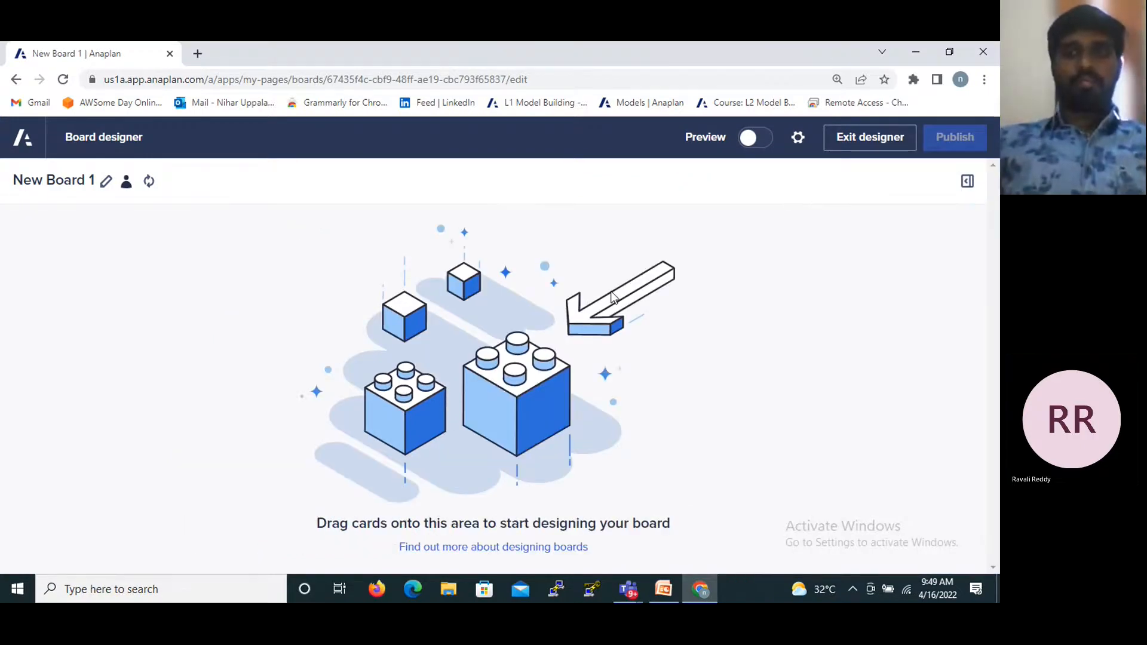
left_click(967, 181)
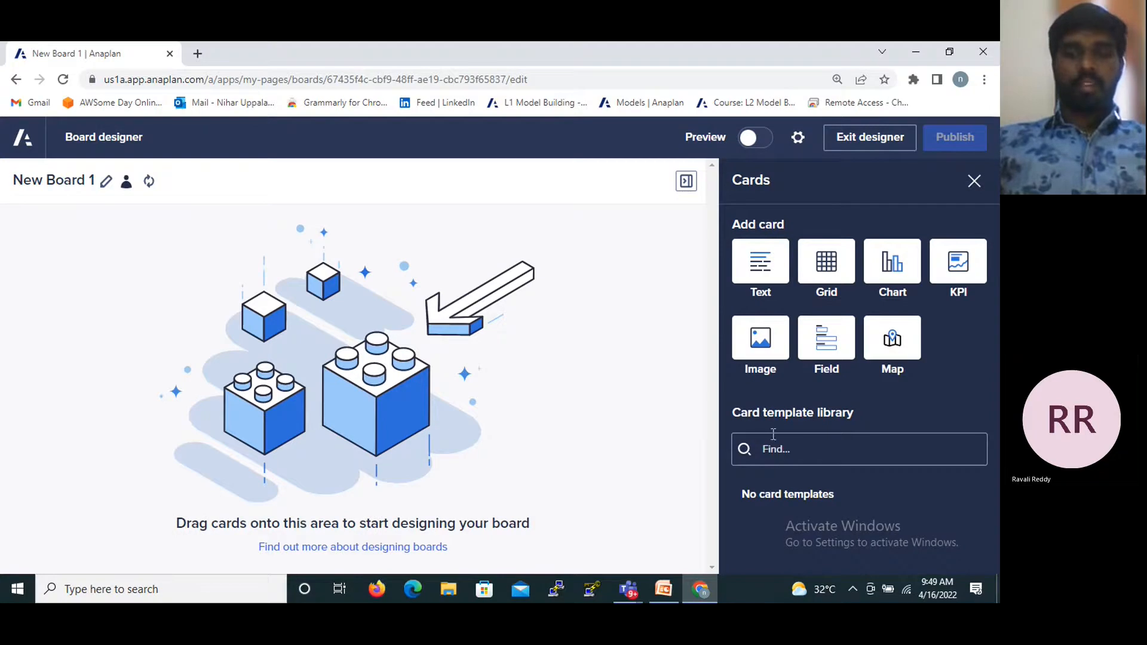
left_click(664, 592)
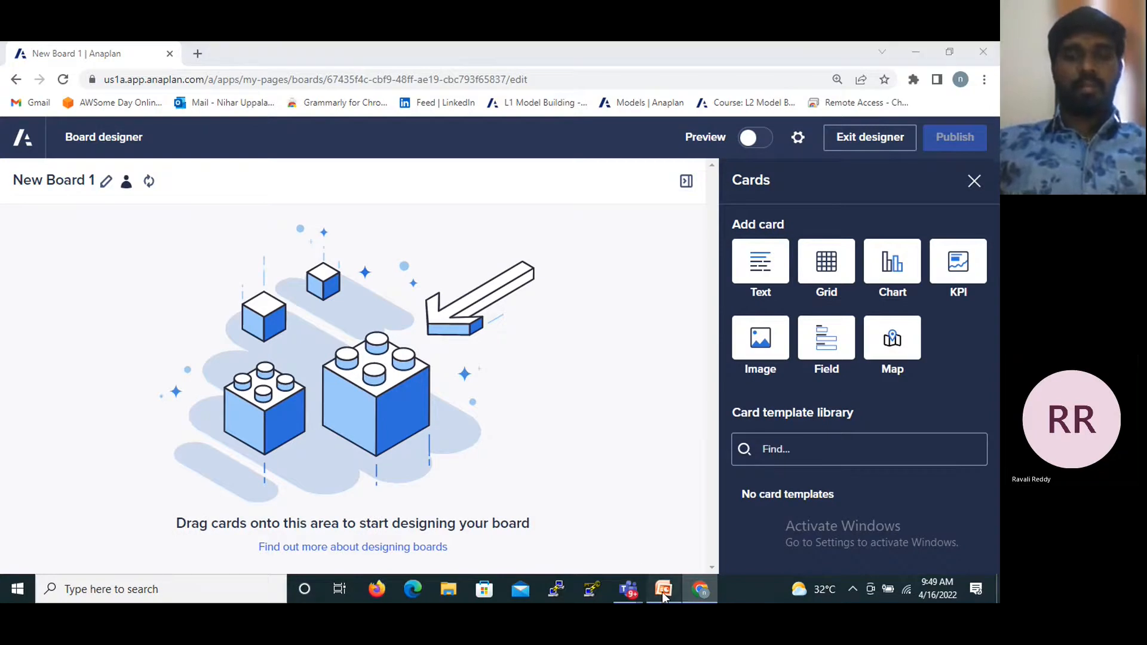
scroll(527, 455, "down", 1)
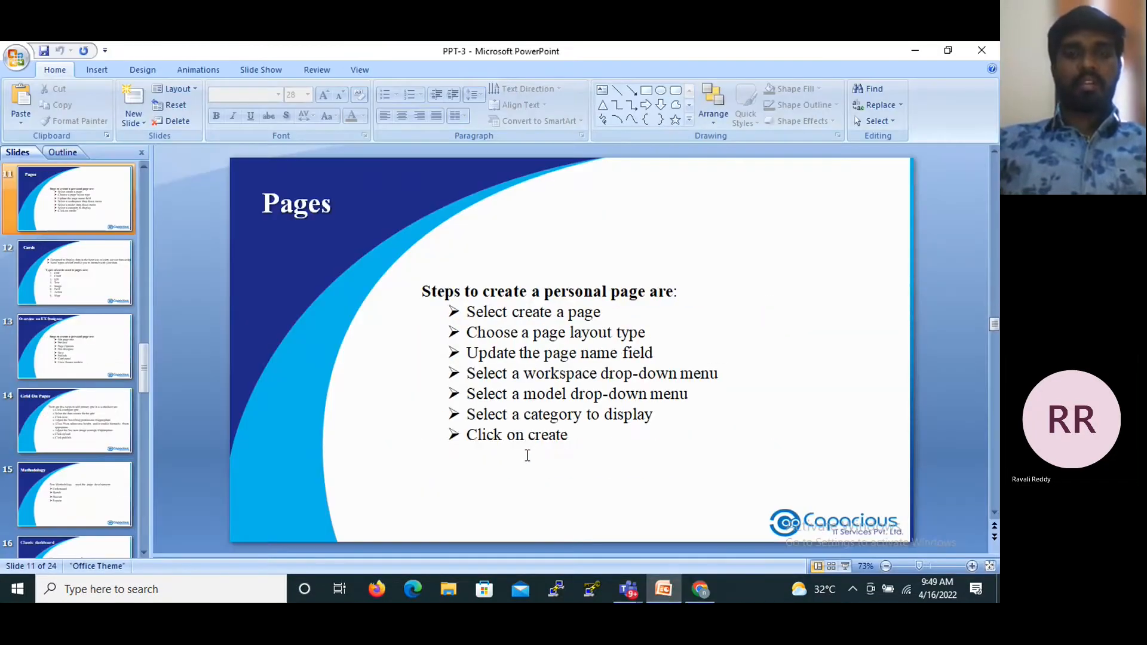
scroll(527, 456, "down", 1)
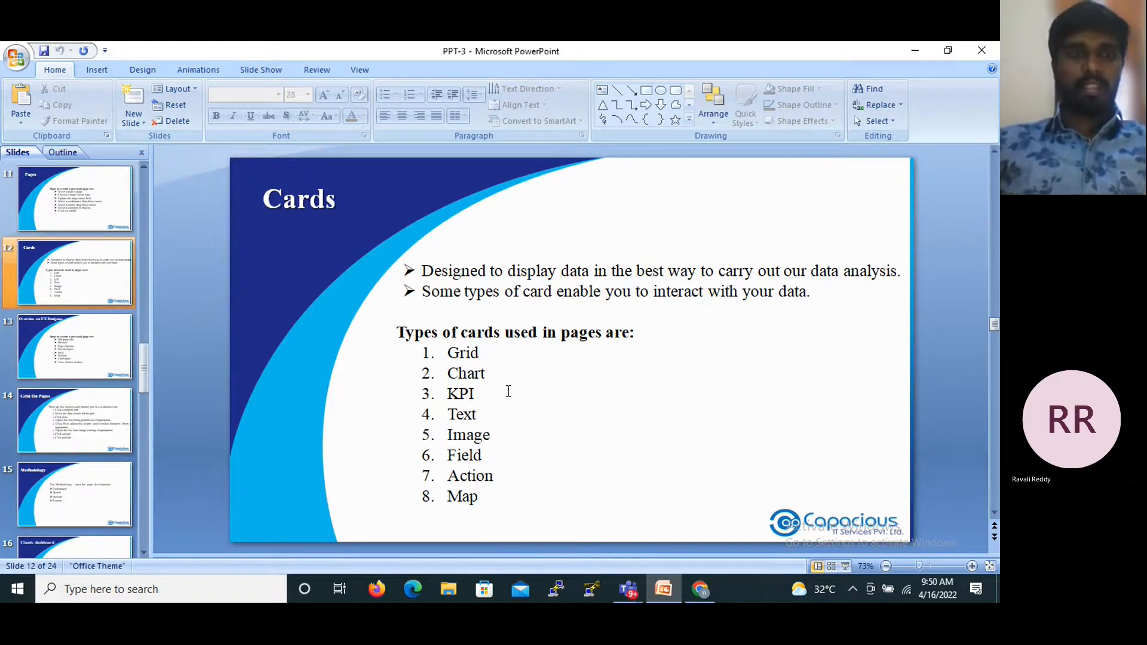
left_click(701, 598)
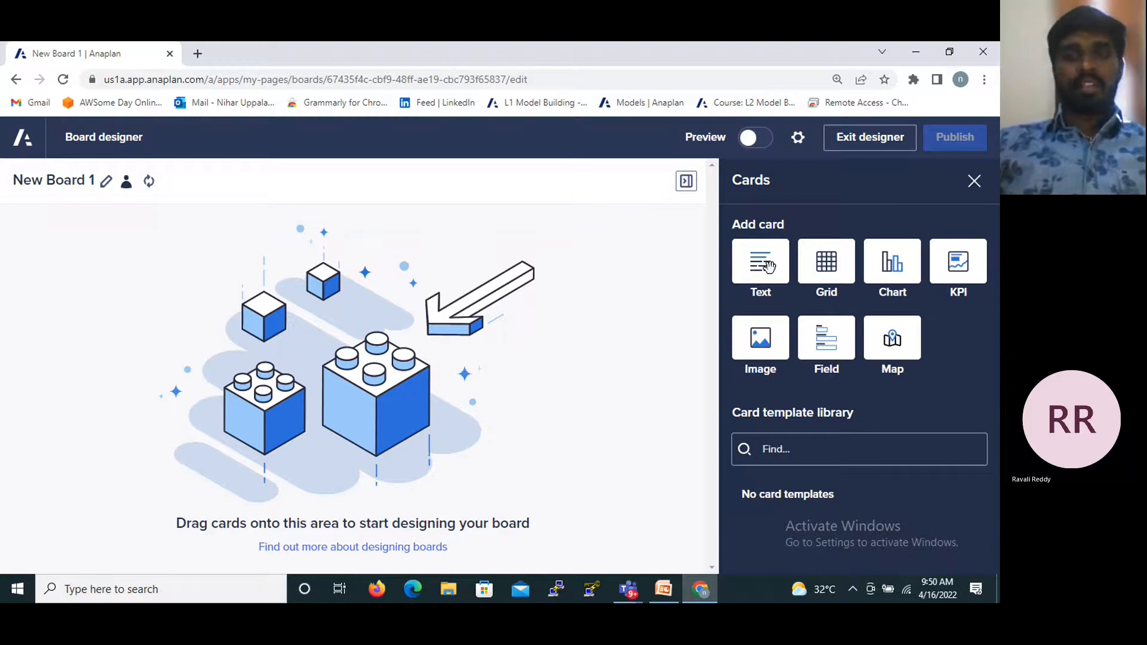
- Add a text card to the empty board and give it the title presentation
left_click_drag(779, 273, 484, 317)
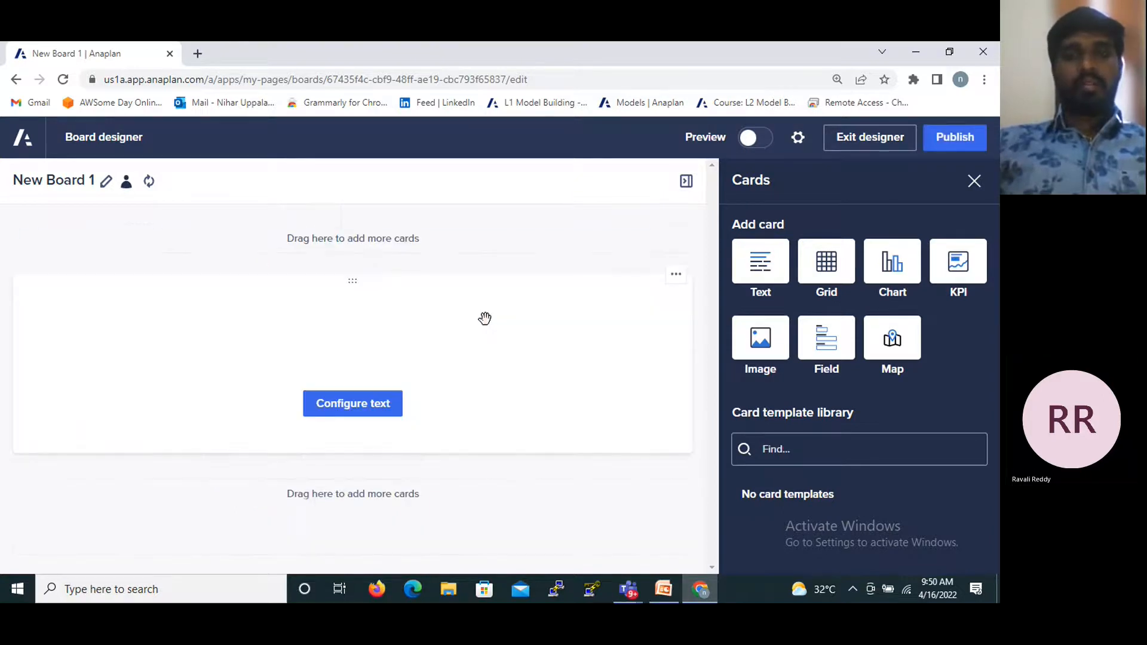
left_click(366, 406)
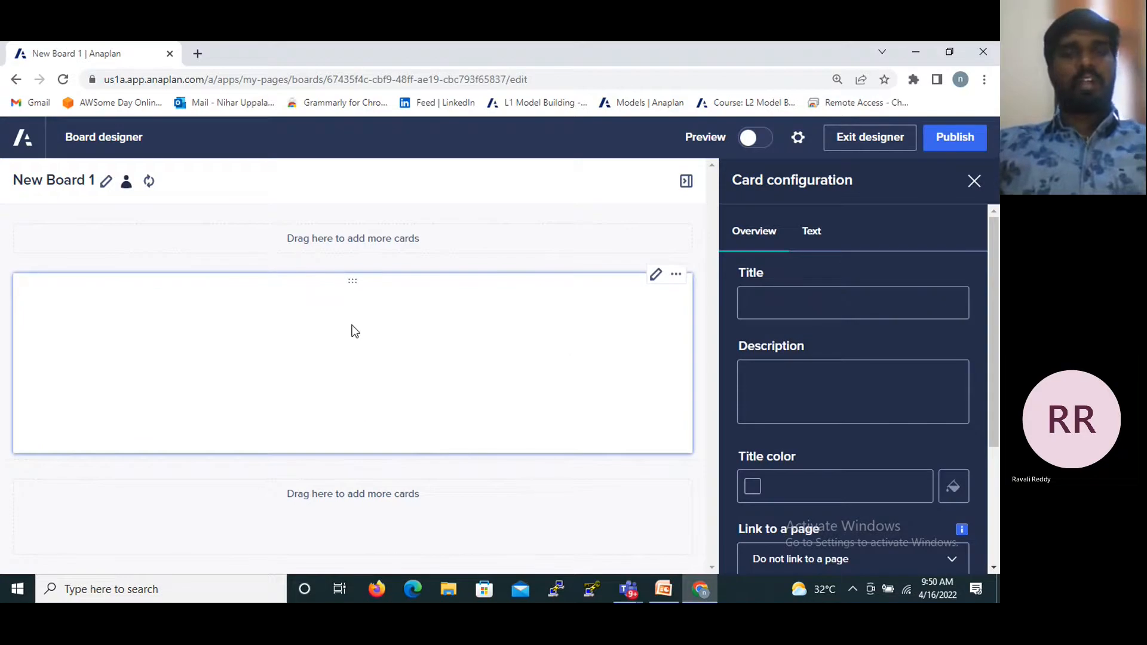
left_click(492, 301)
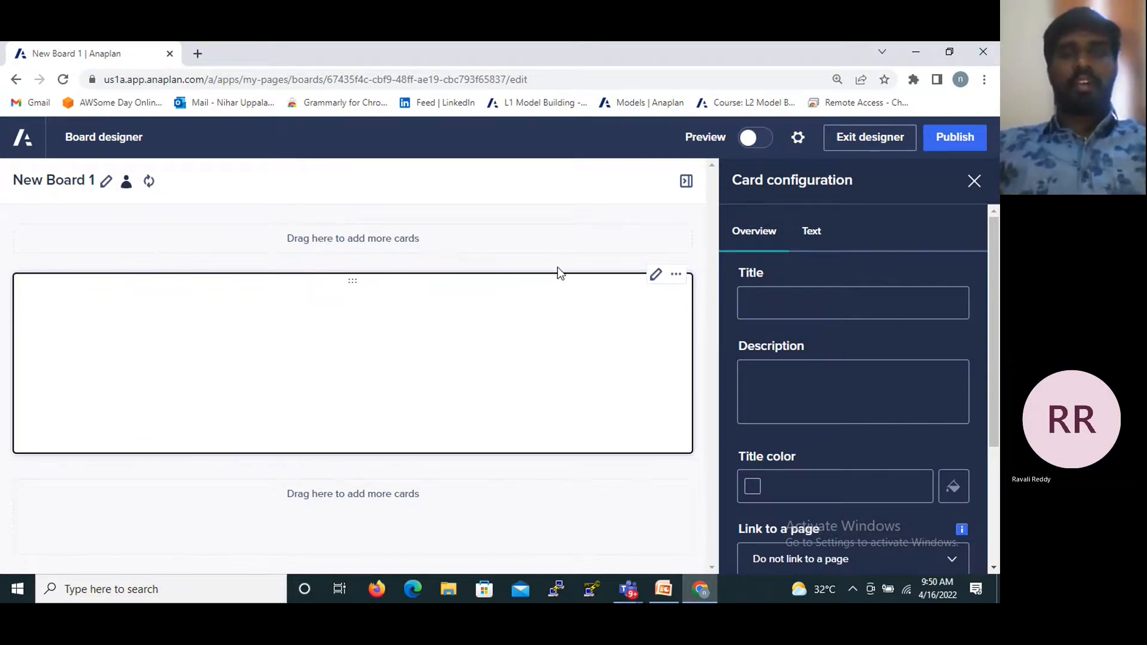
left_click(766, 299)
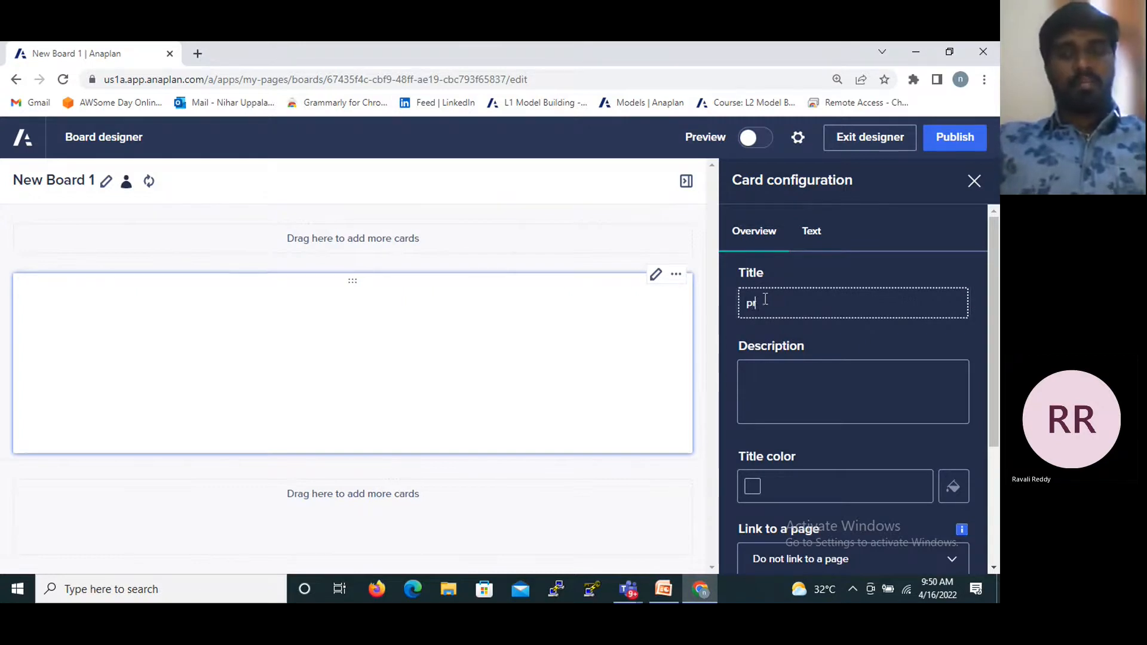
type("se")
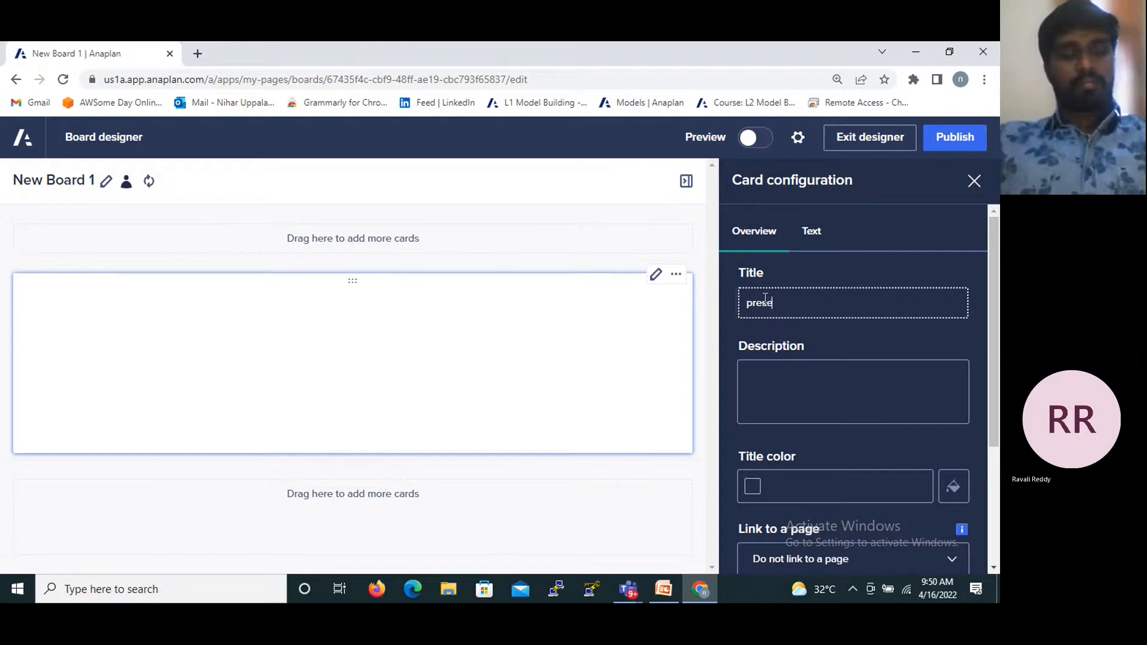
type("ntation")
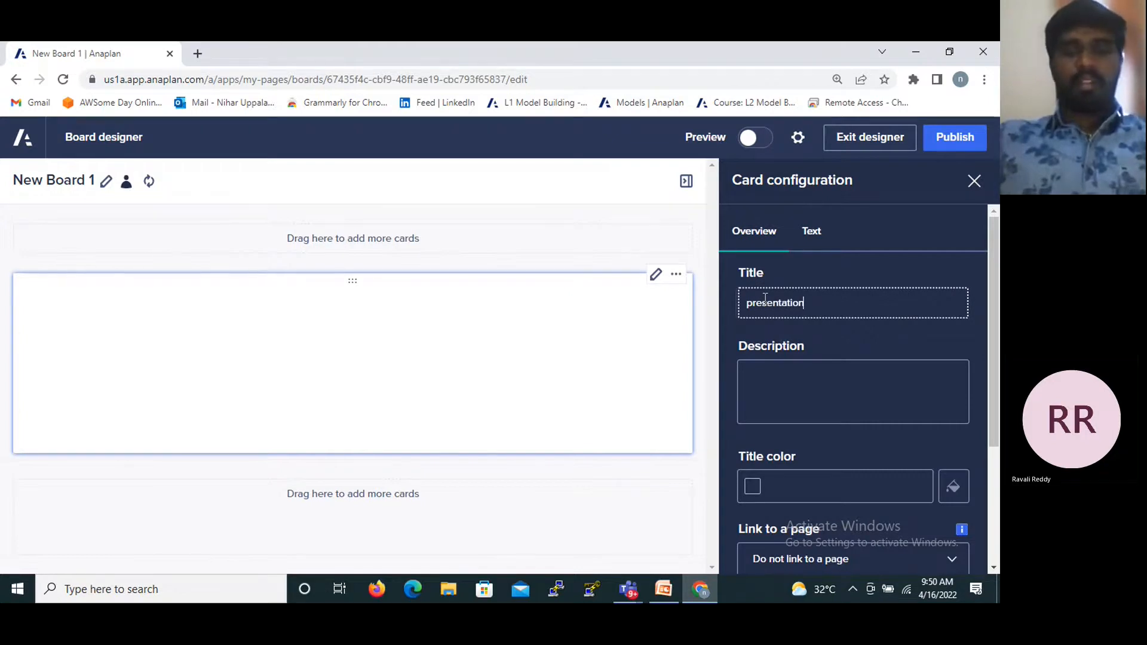
- Set the text card's title color to light blue #40BEF1
left_click(794, 399)
scroll(764, 440, "down", 2)
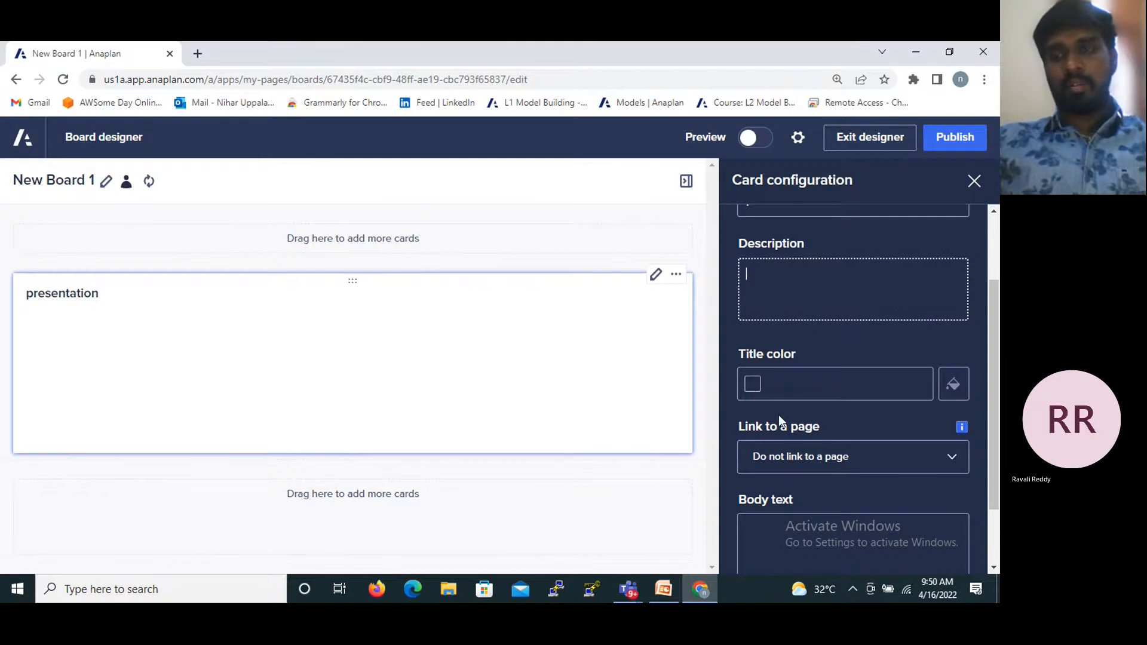
left_click(757, 383)
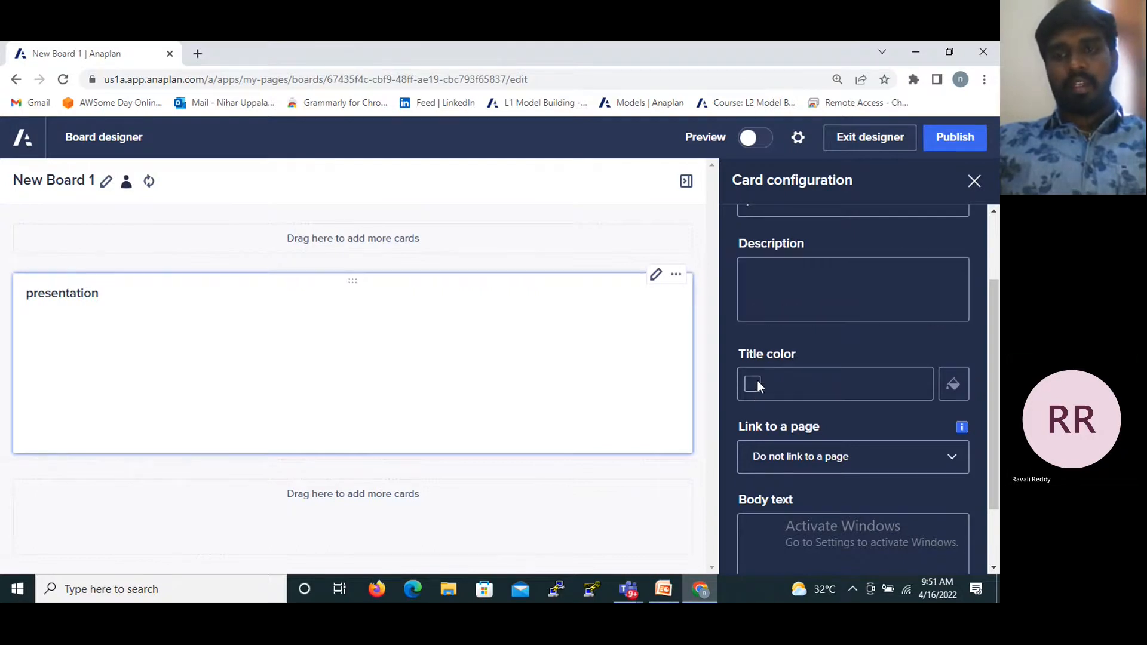
left_click(955, 382)
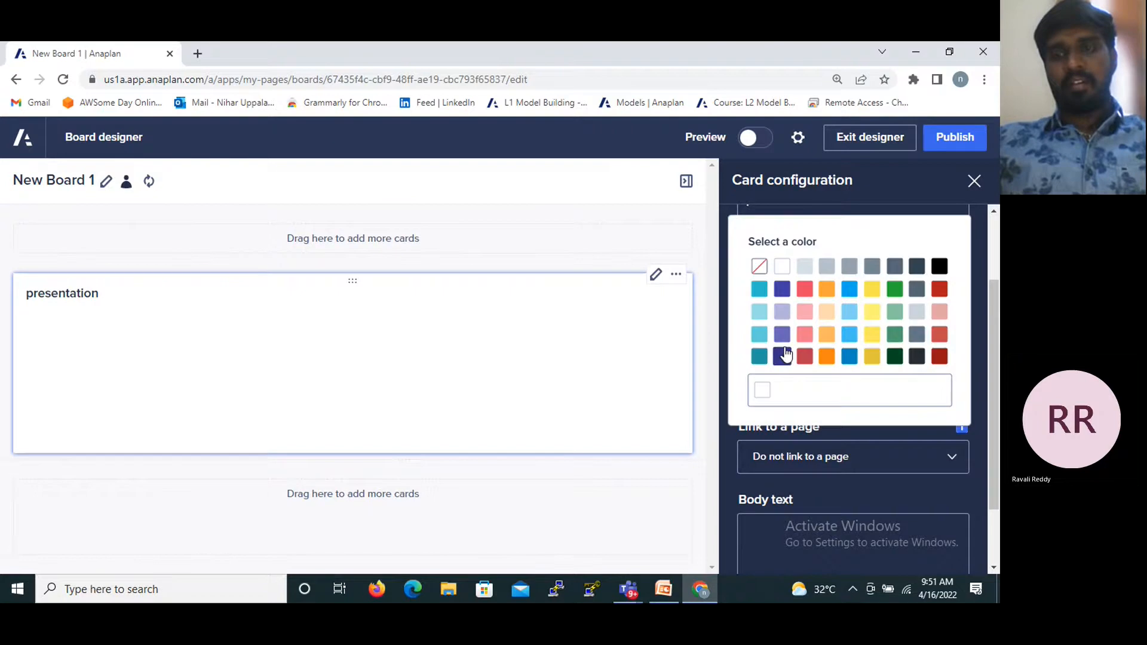
left_click(845, 332)
scroll(800, 400, "down", 1)
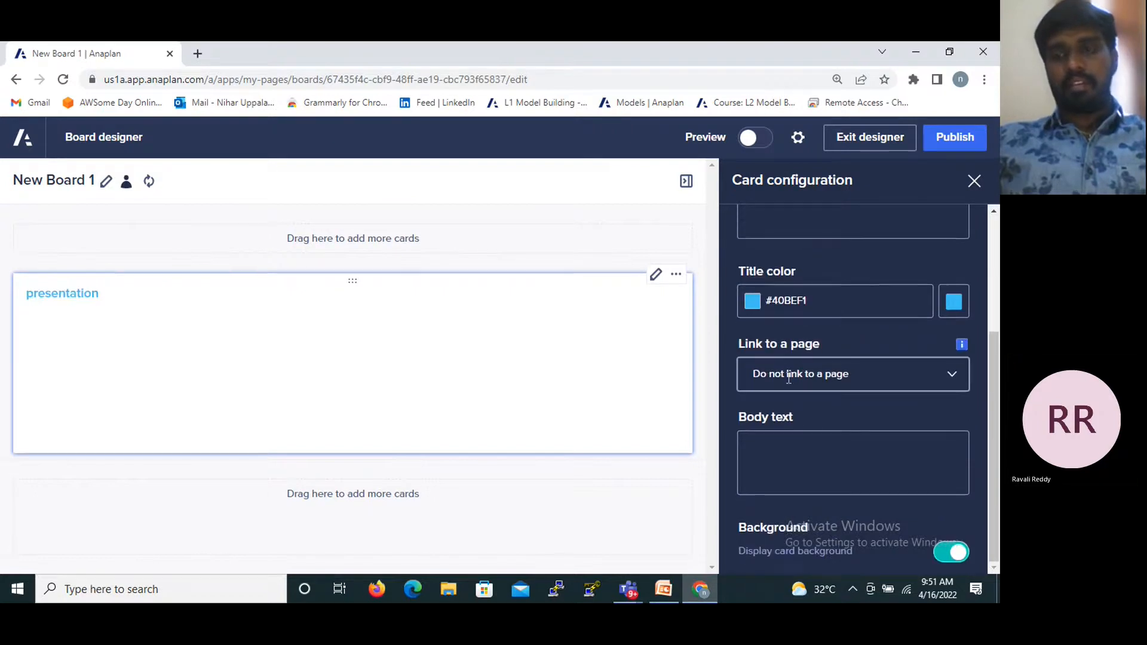
scroll(908, 503, "up", 3)
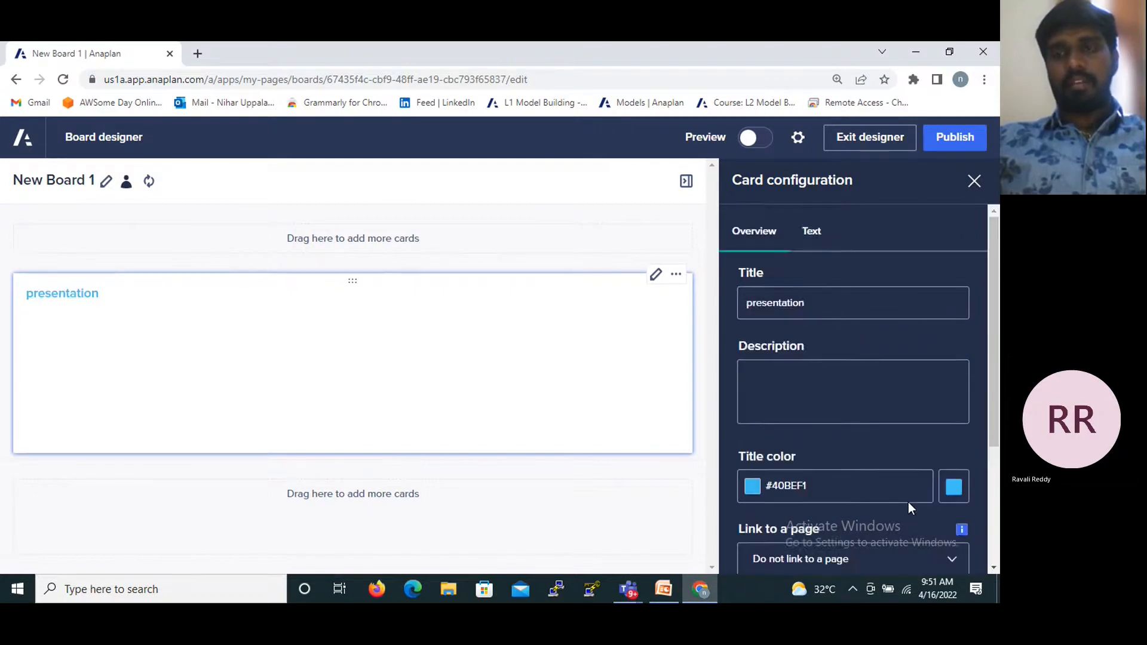
- Keep the card's text style at Normal text and try the Right and Center text alignments
left_click(822, 232)
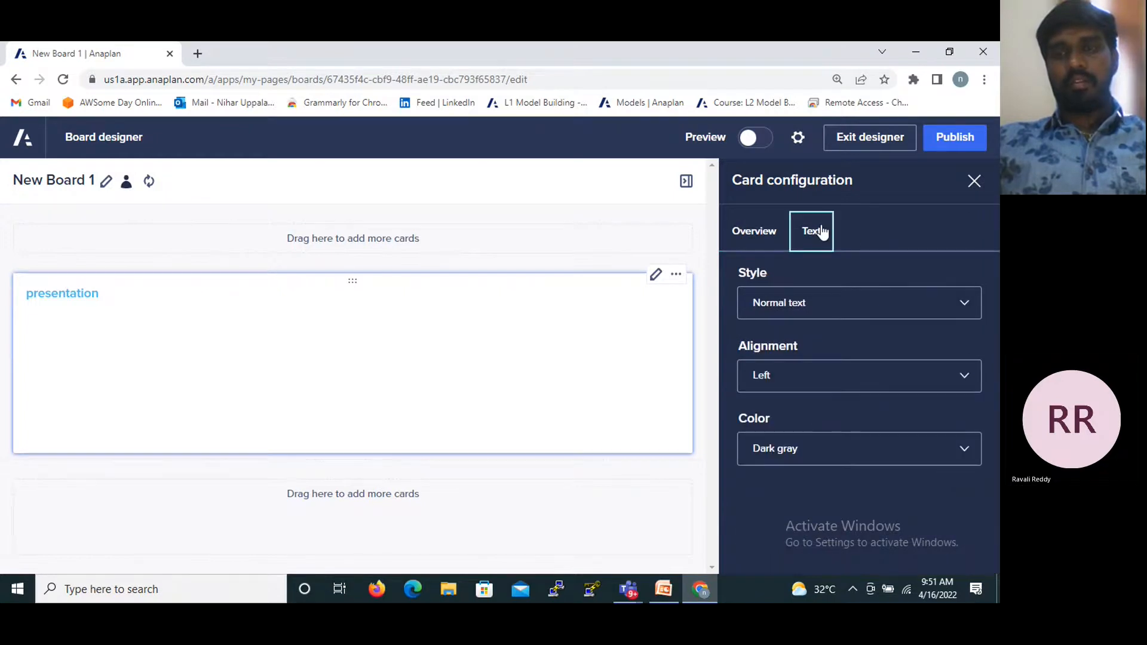
left_click(810, 300)
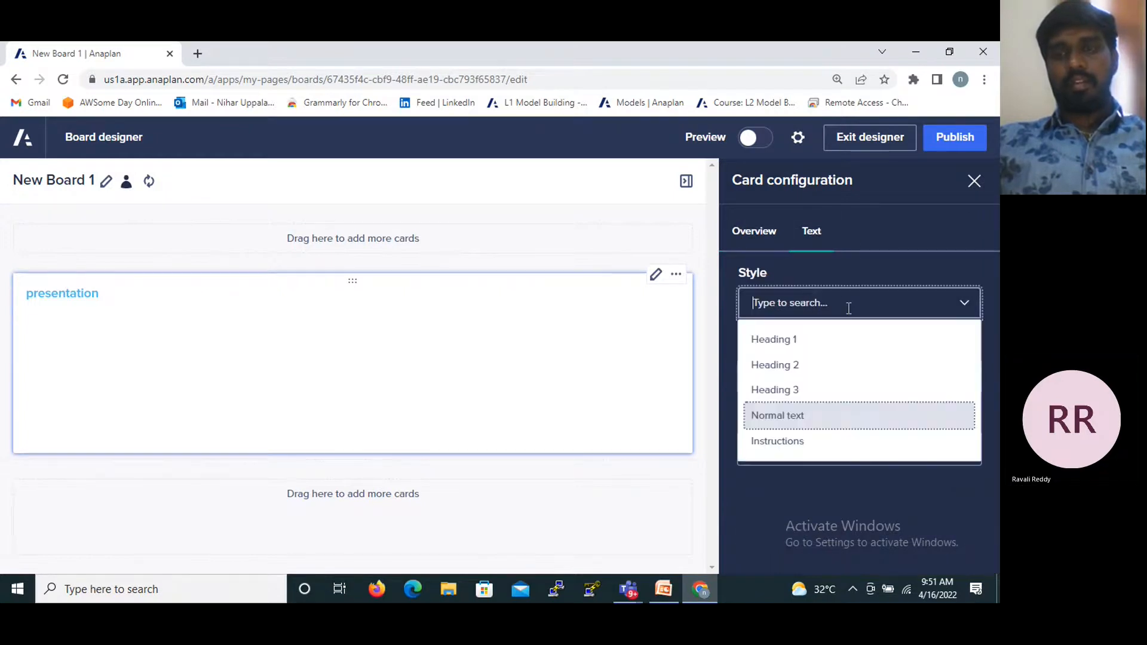
left_click(807, 416)
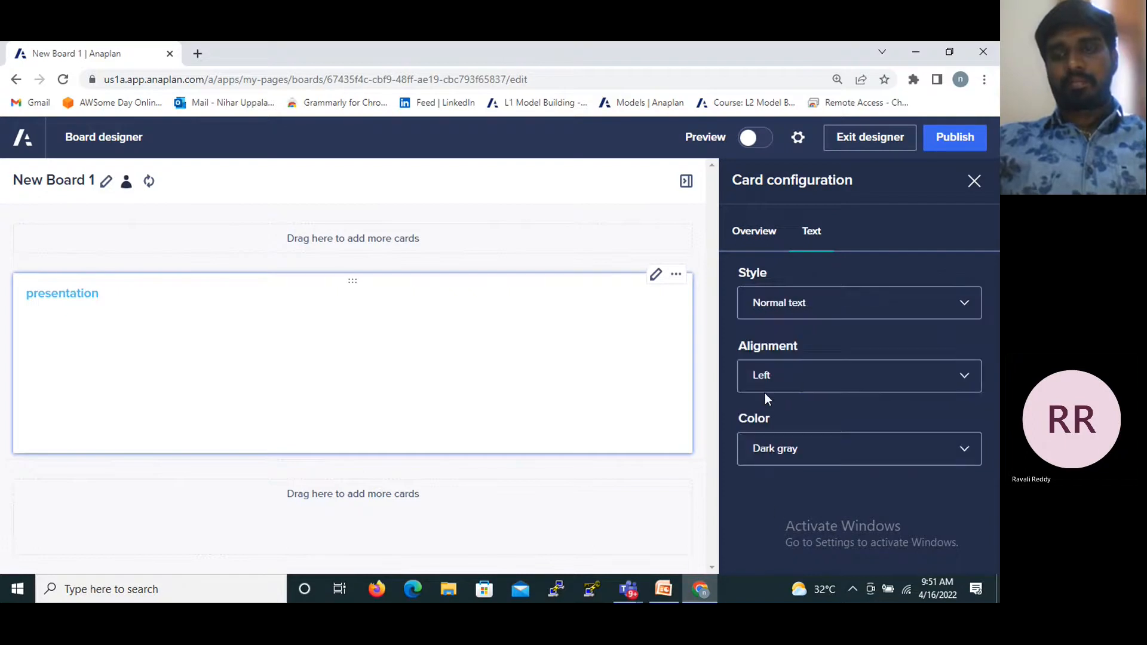
left_click(962, 373)
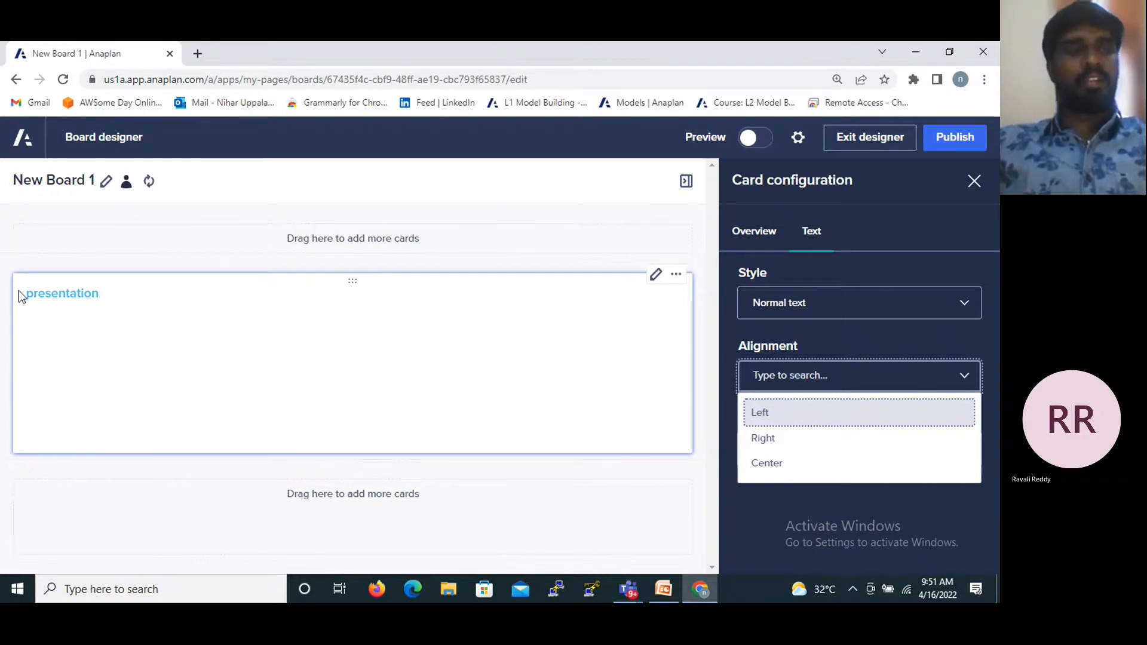
left_click(771, 440)
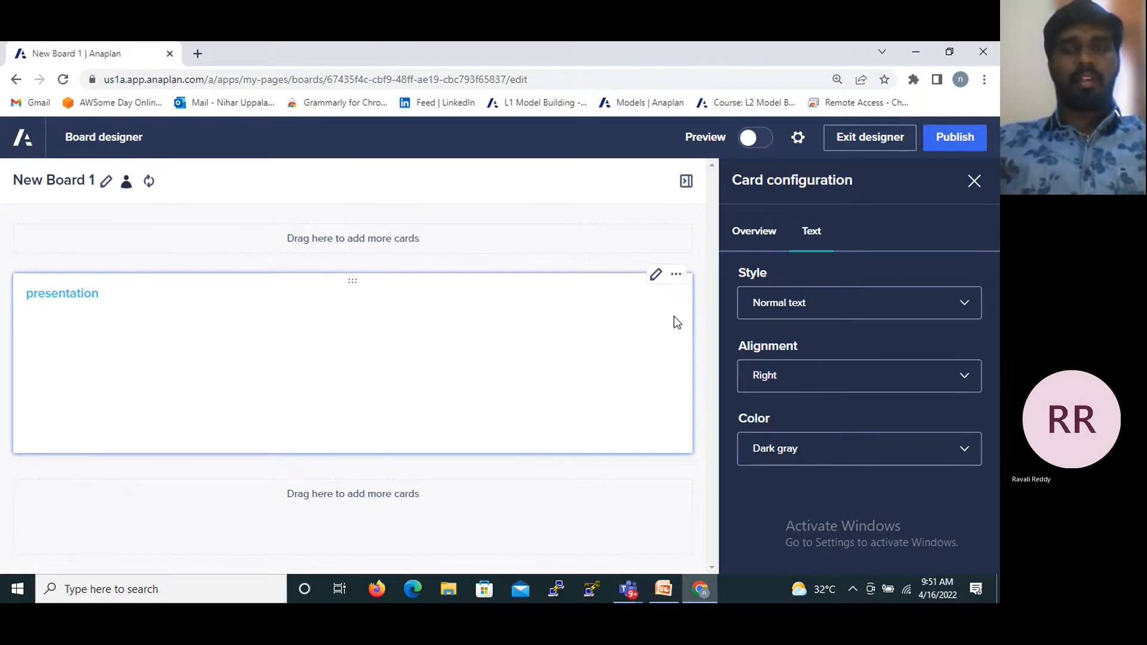
left_click(790, 370)
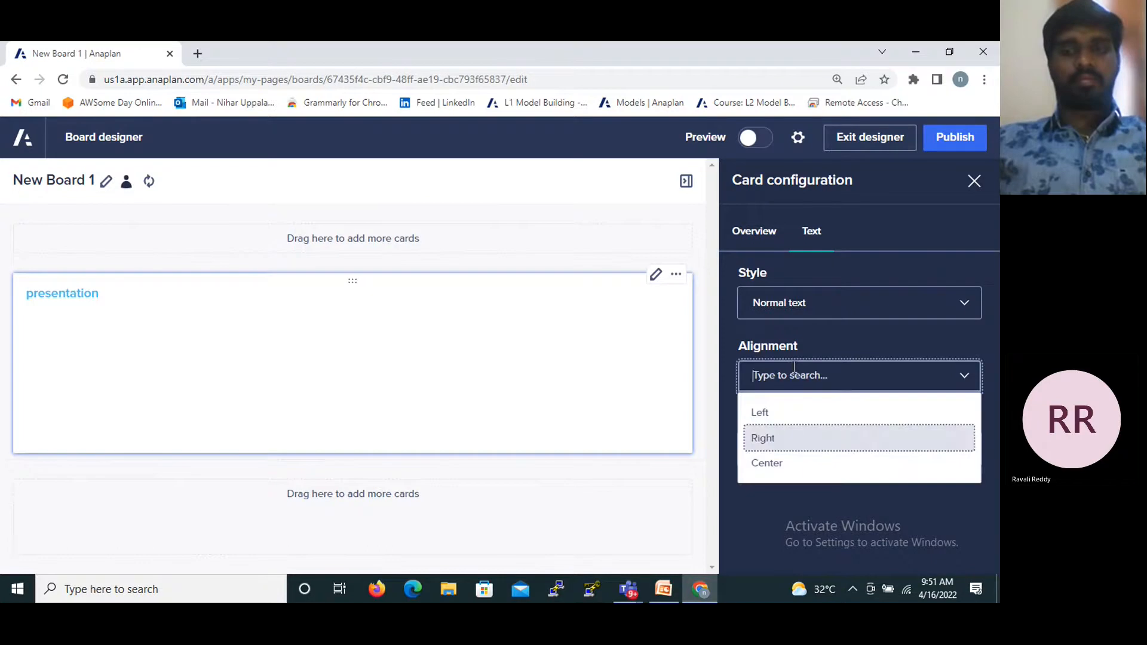
left_click(756, 465)
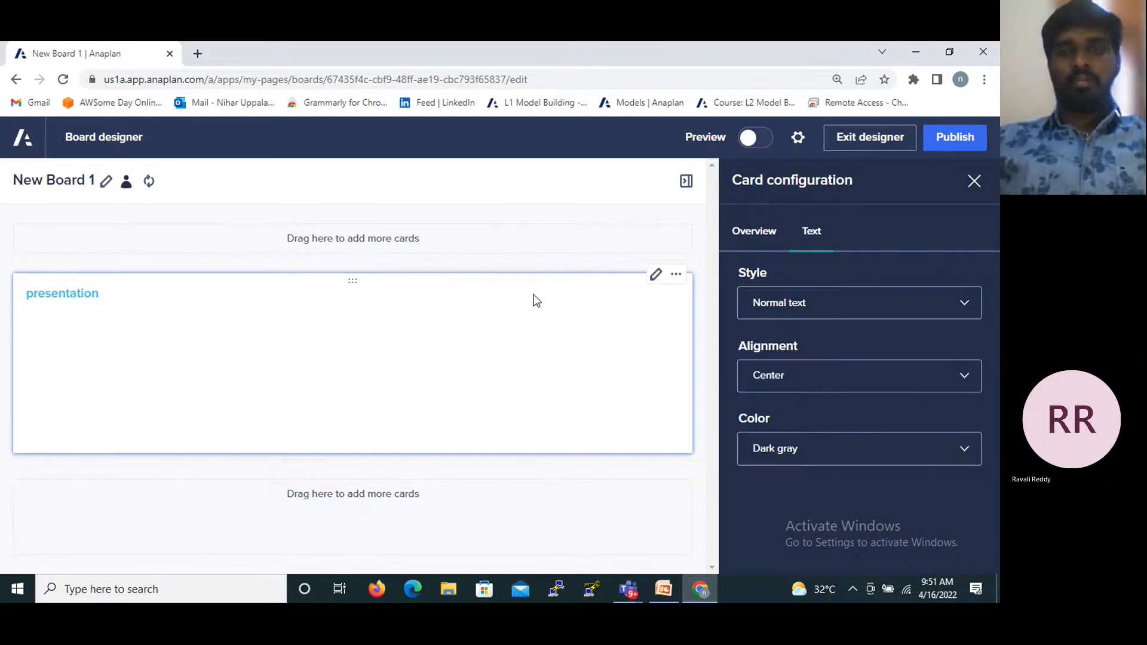
- Capitalize the first letter of the text card's title so it reads Presentation
left_click(779, 242)
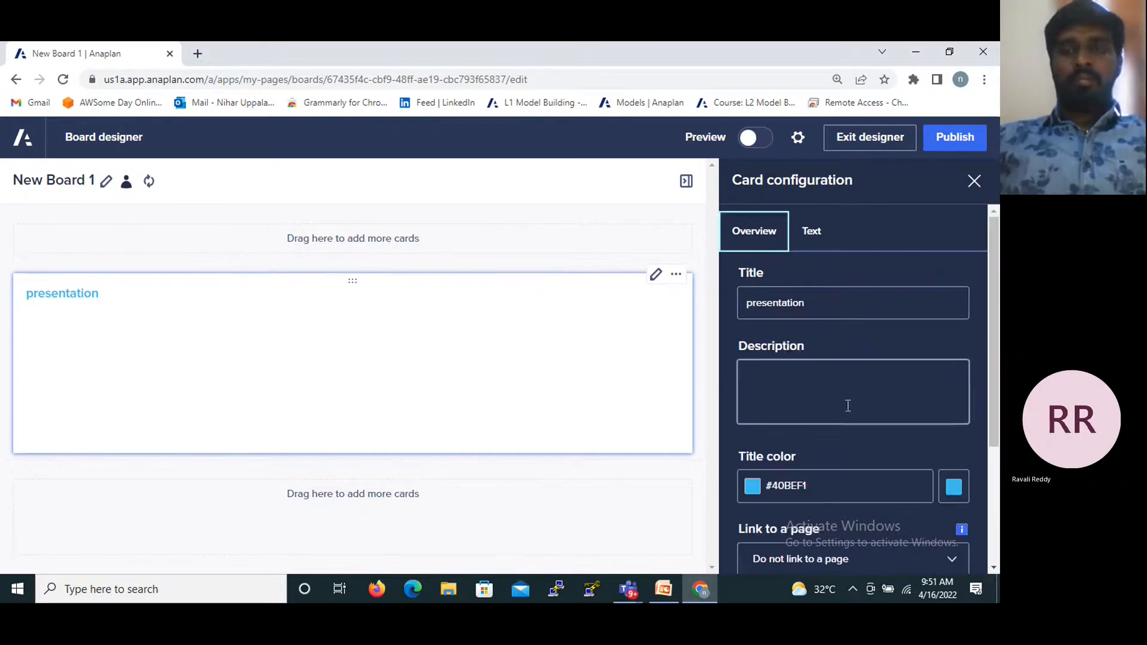
left_click(795, 303)
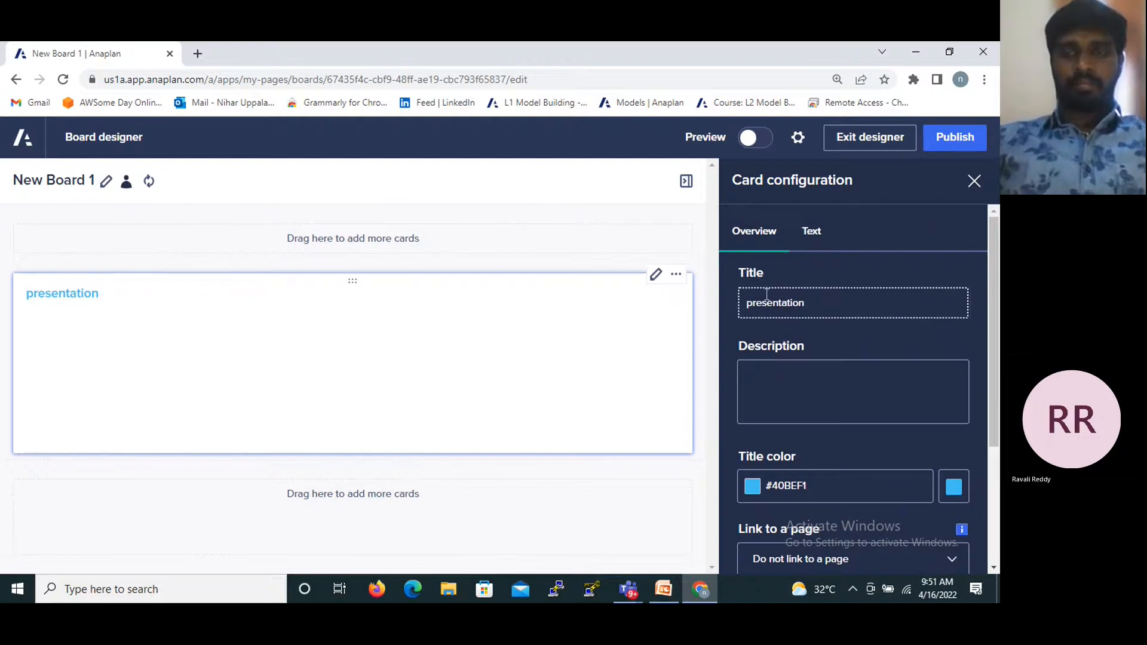
key("BackSpace")
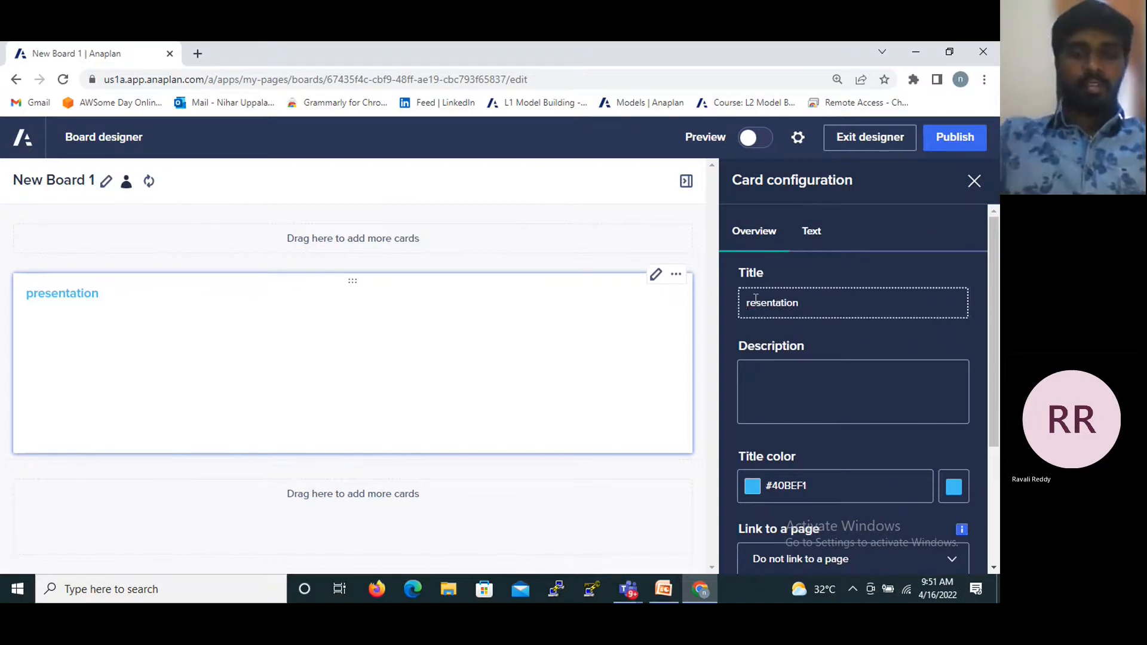
type("P")
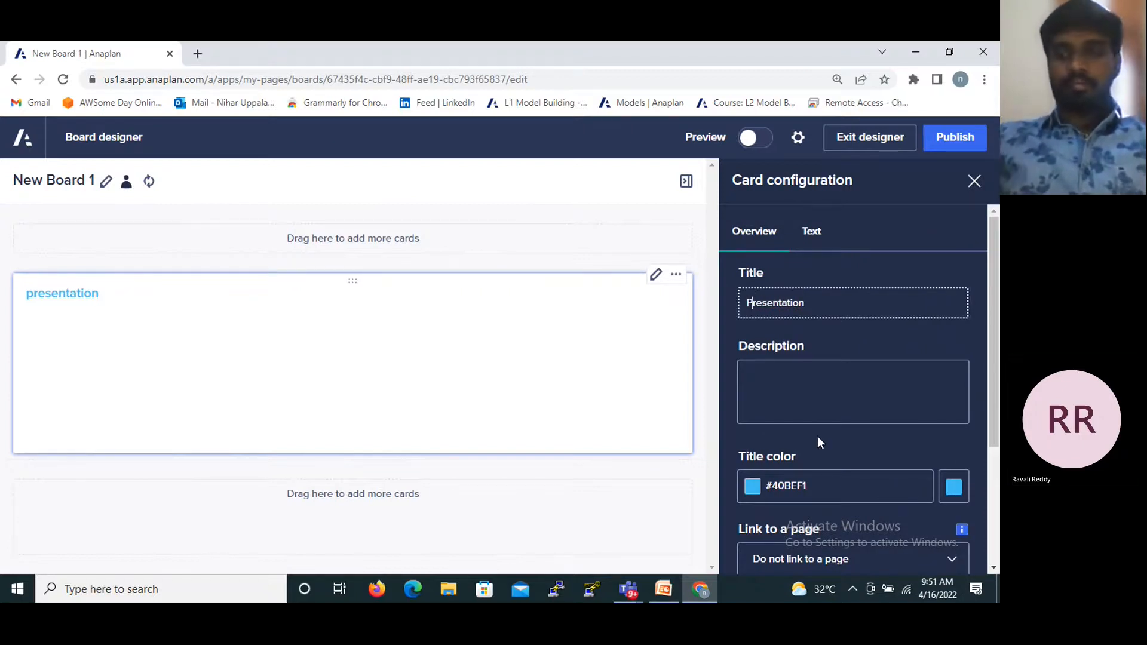
- Set the card's text alignment to Right and close the card configuration
scroll(818, 425, "down", 1)
left_click(807, 214)
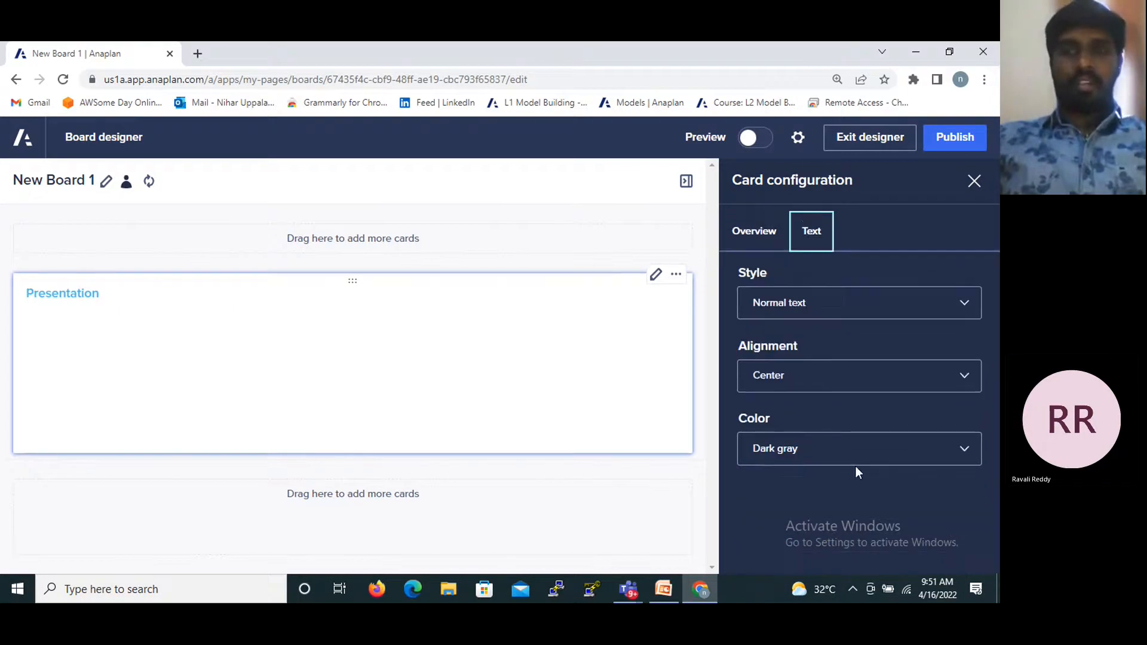
left_click(820, 376)
left_click(771, 440)
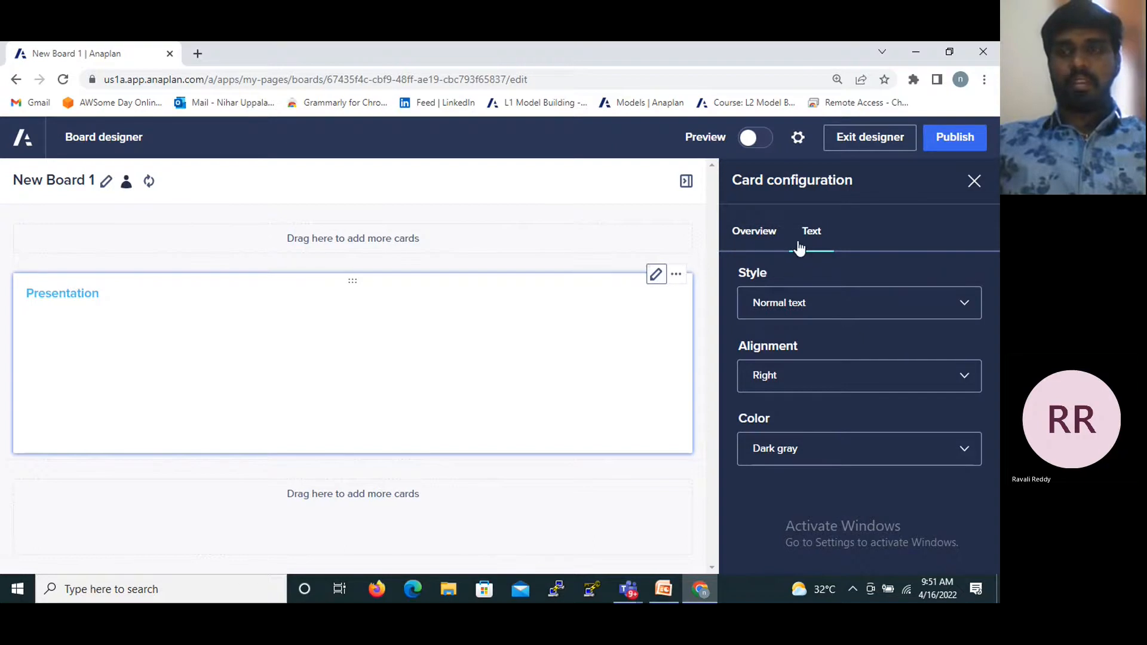
left_click(974, 181)
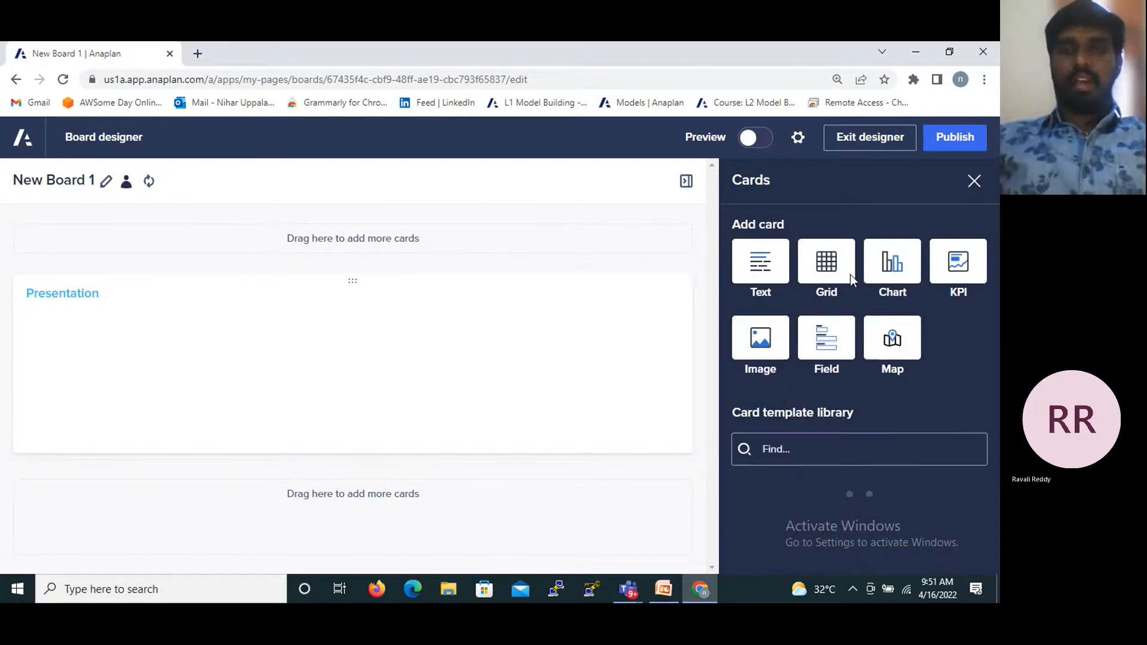
- Add a grid card below the Presentation text card and open its configuration
left_click_drag(846, 272, 401, 510)
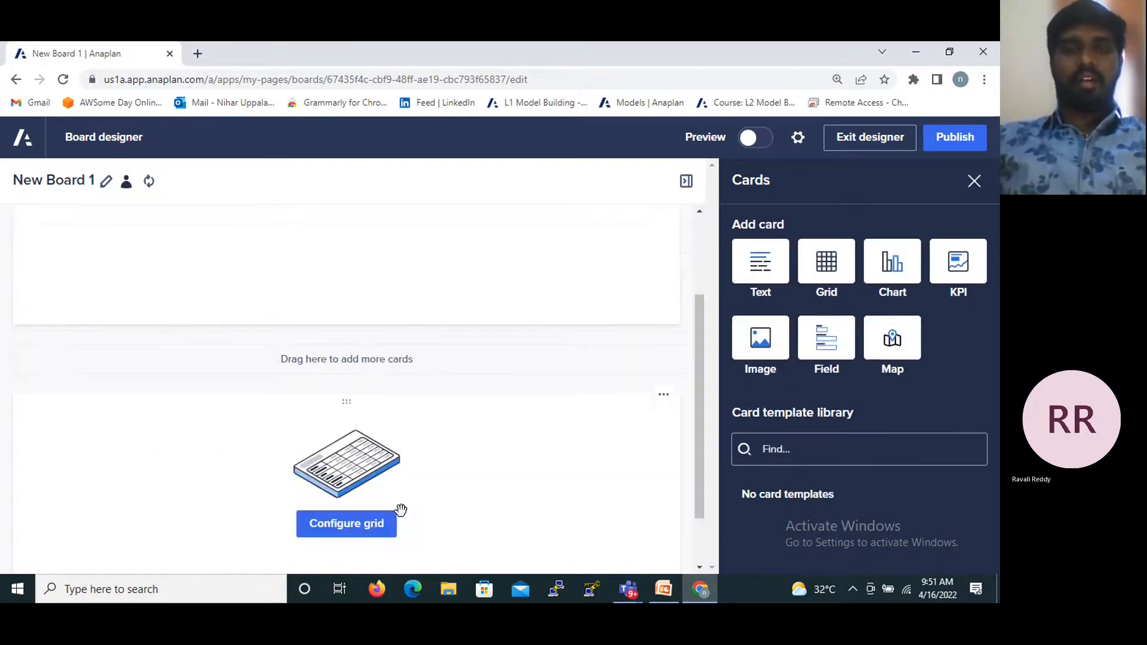
left_click(370, 531)
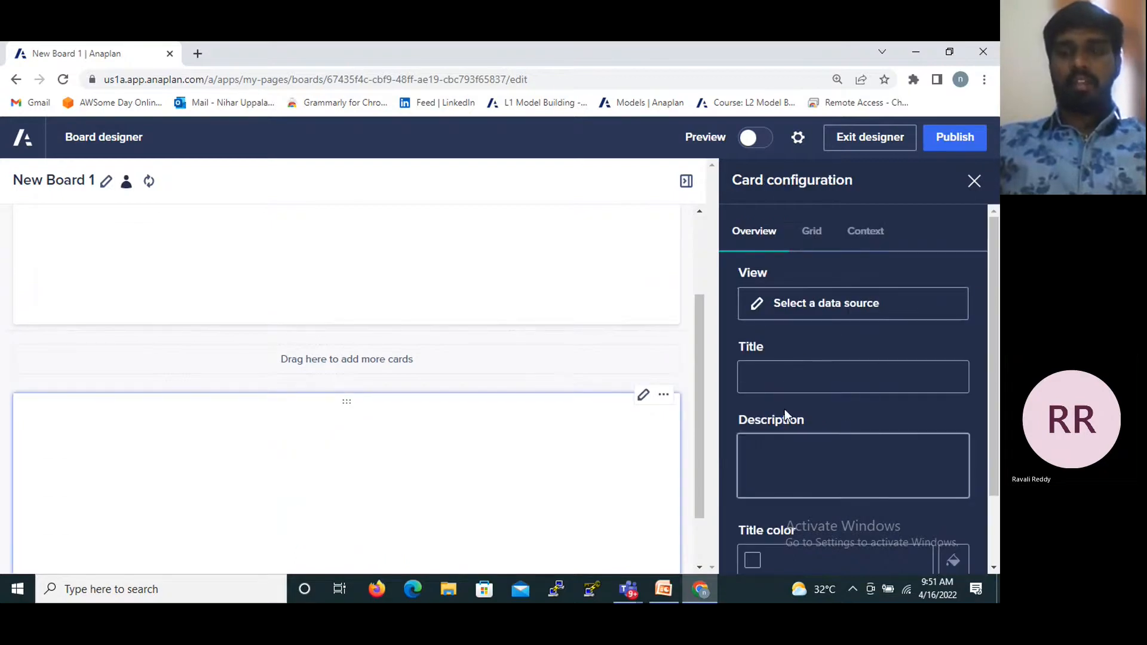
left_click(786, 372)
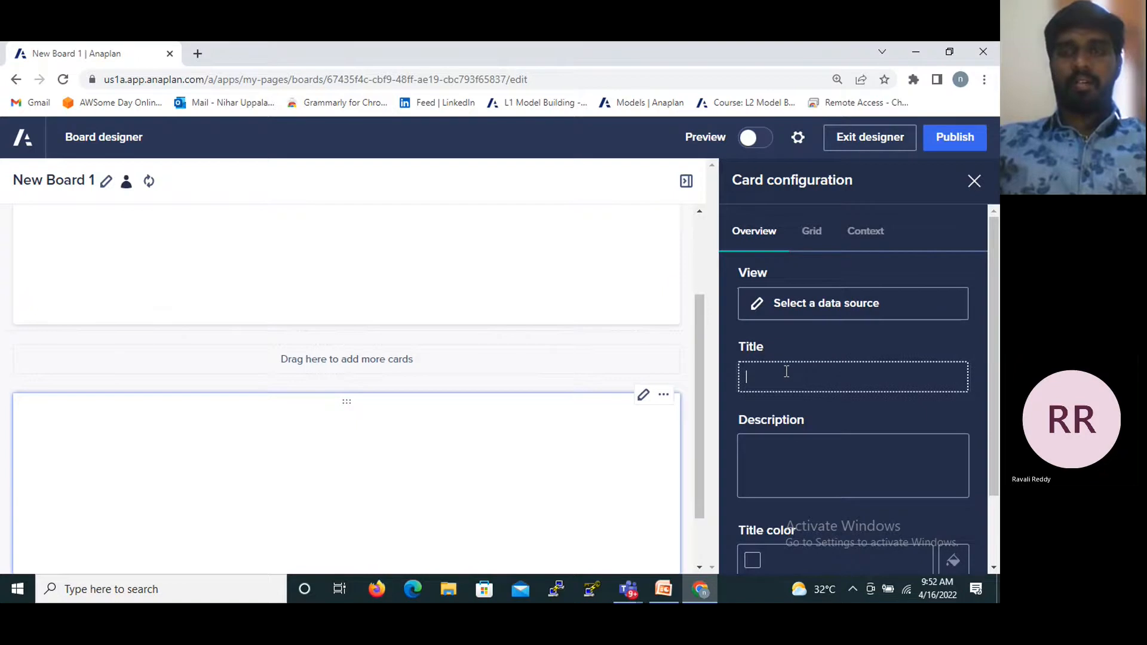
scroll(786, 372, "down", 2)
scroll(786, 371, "up", 2)
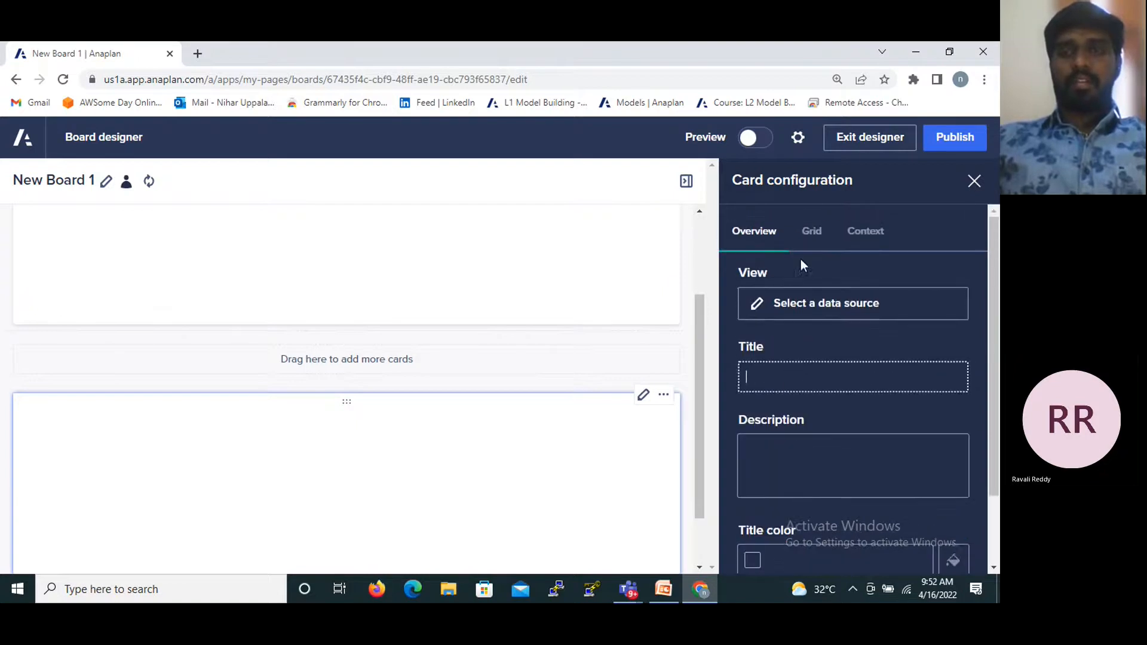
- Set the grid card's data source to the custom view input module 1
left_click(754, 306)
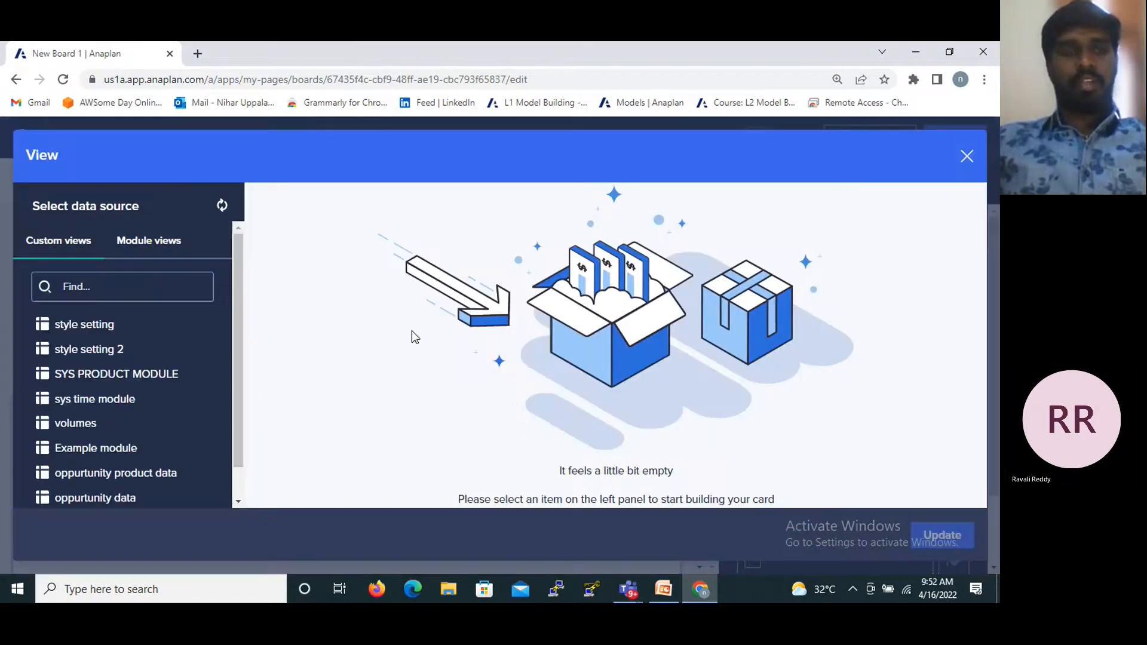
scroll(88, 384, "down", 1)
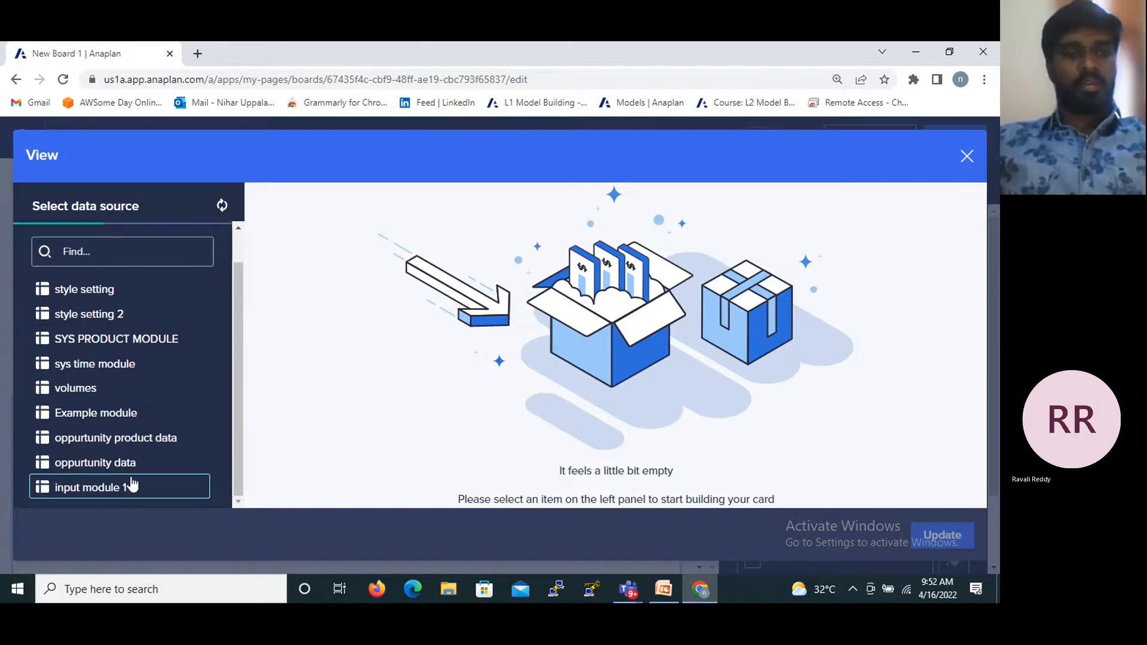
left_click(107, 487)
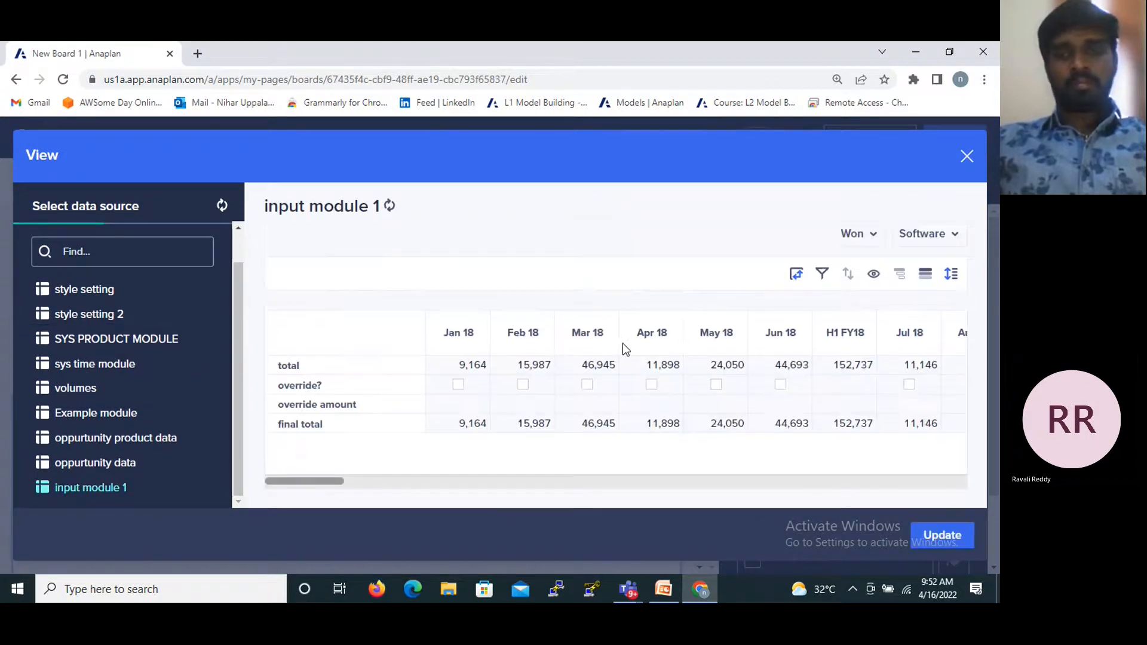
left_click(942, 535)
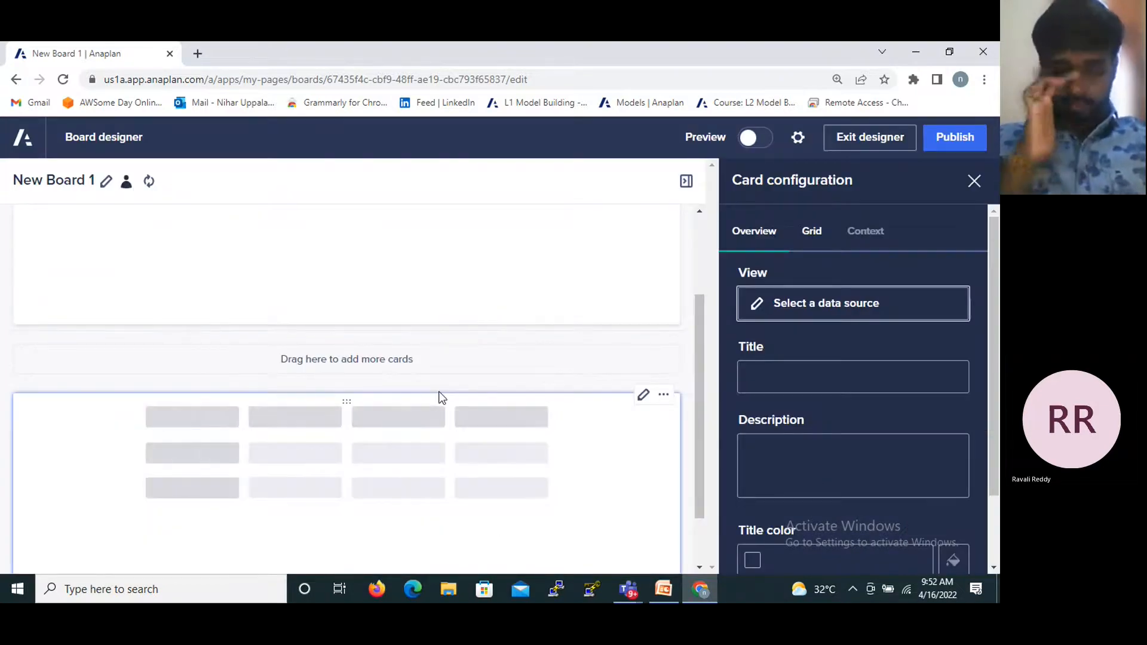
scroll(279, 406, "down", 1)
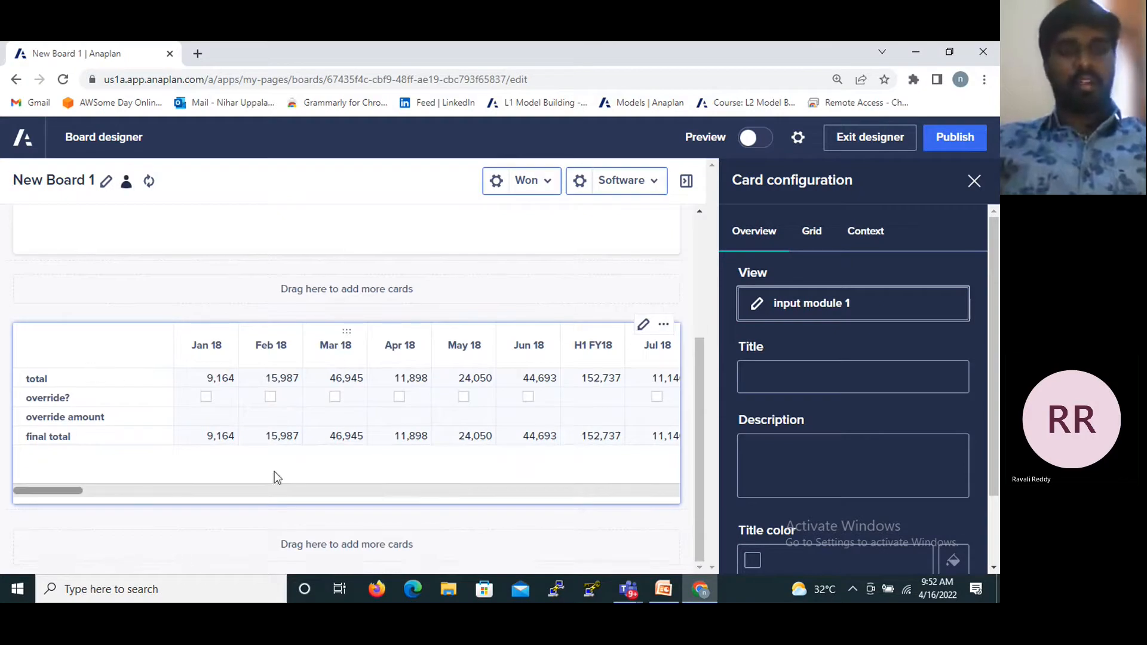
- Allow editing of cell data in the grid card, check its context settings and close the card configuration
left_click_drag(69, 500, 29, 497)
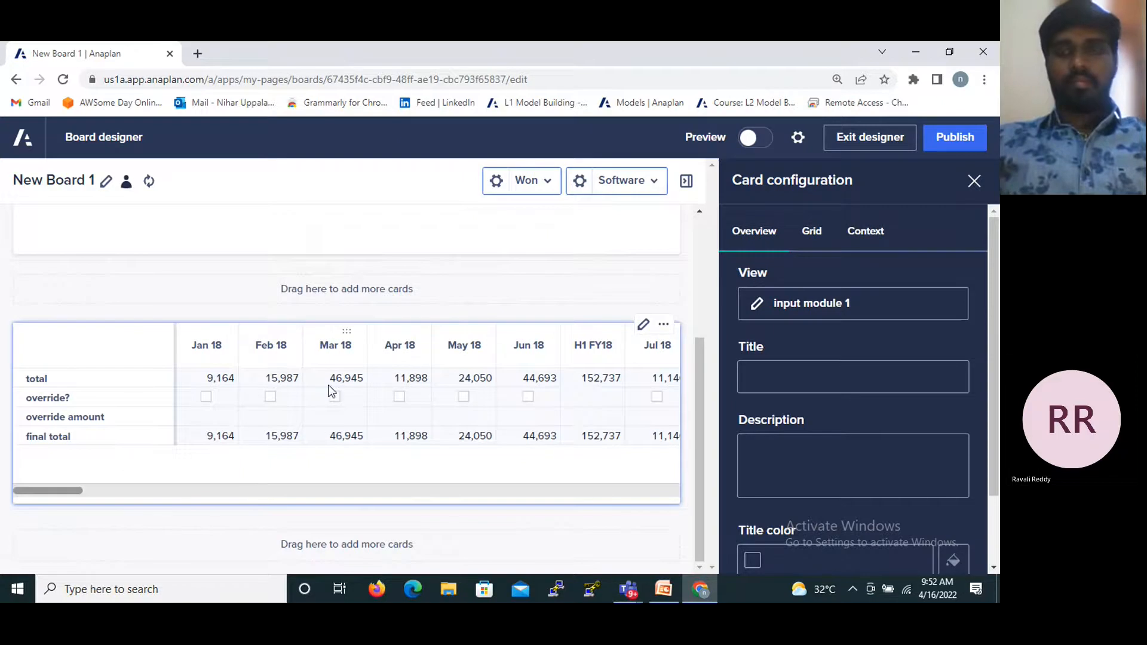
scroll(883, 346, "down", 2)
scroll(883, 346, "up", 1)
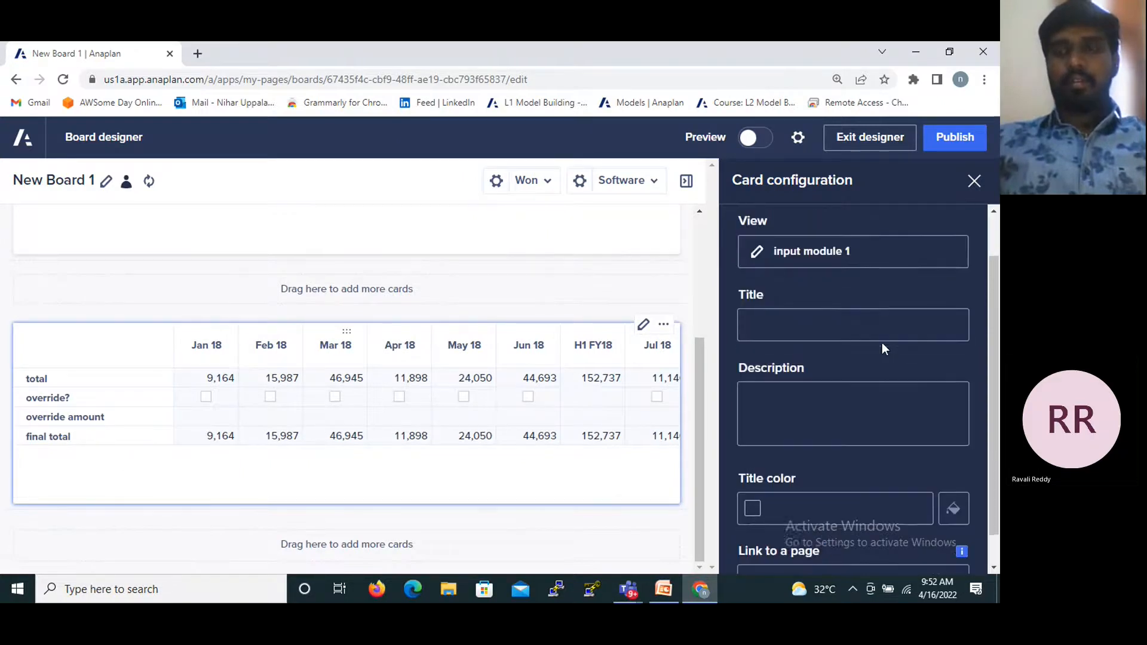
scroll(825, 374, "up", 1)
scroll(805, 421, "down", 2)
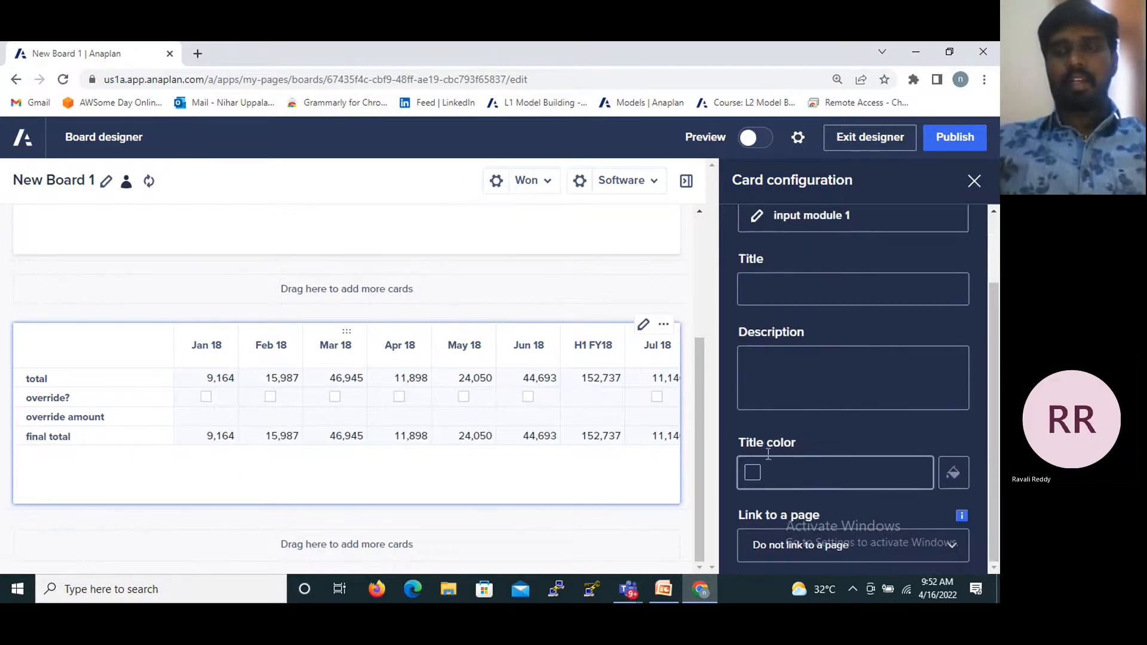
scroll(818, 517, "up", 2)
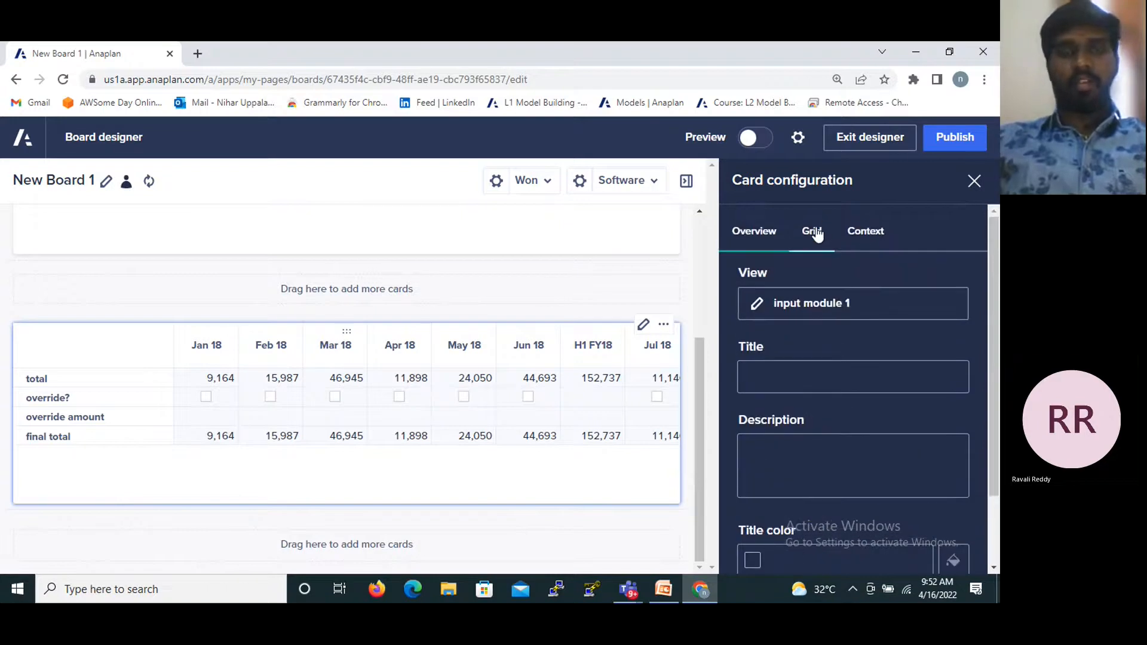
left_click(815, 233)
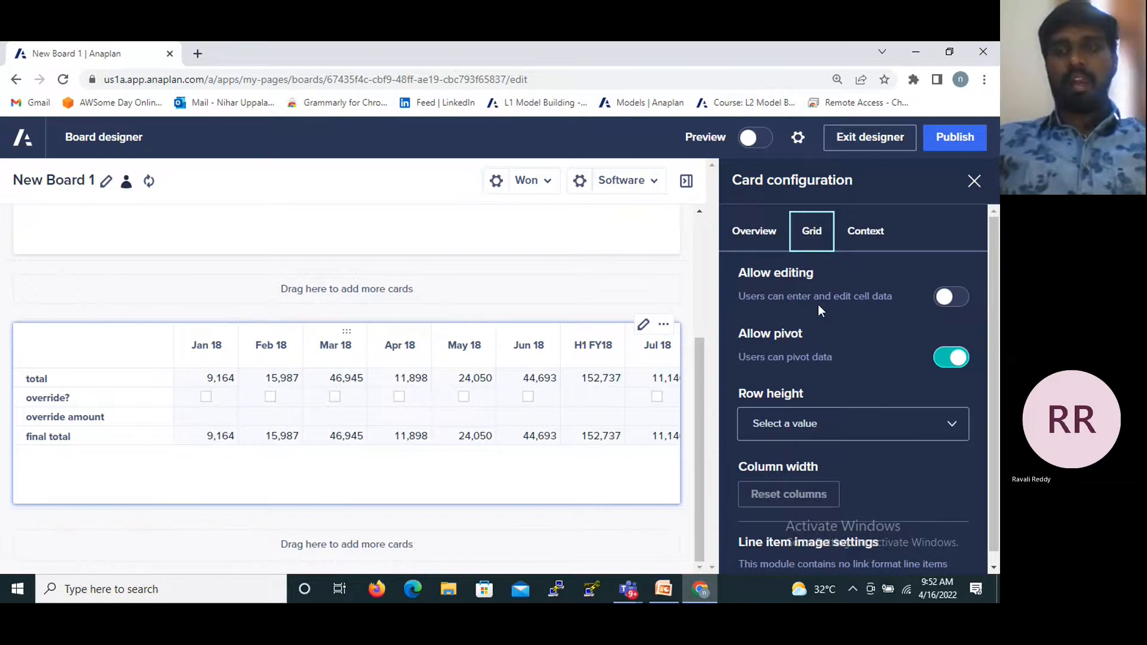
left_click(951, 297)
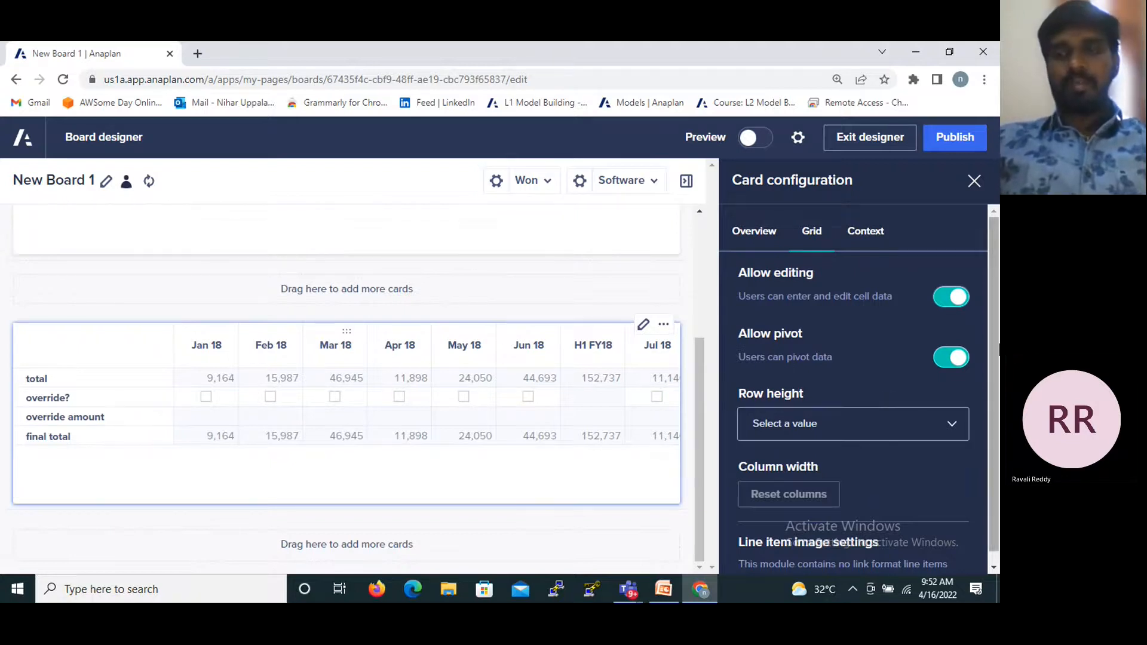
left_click(865, 232)
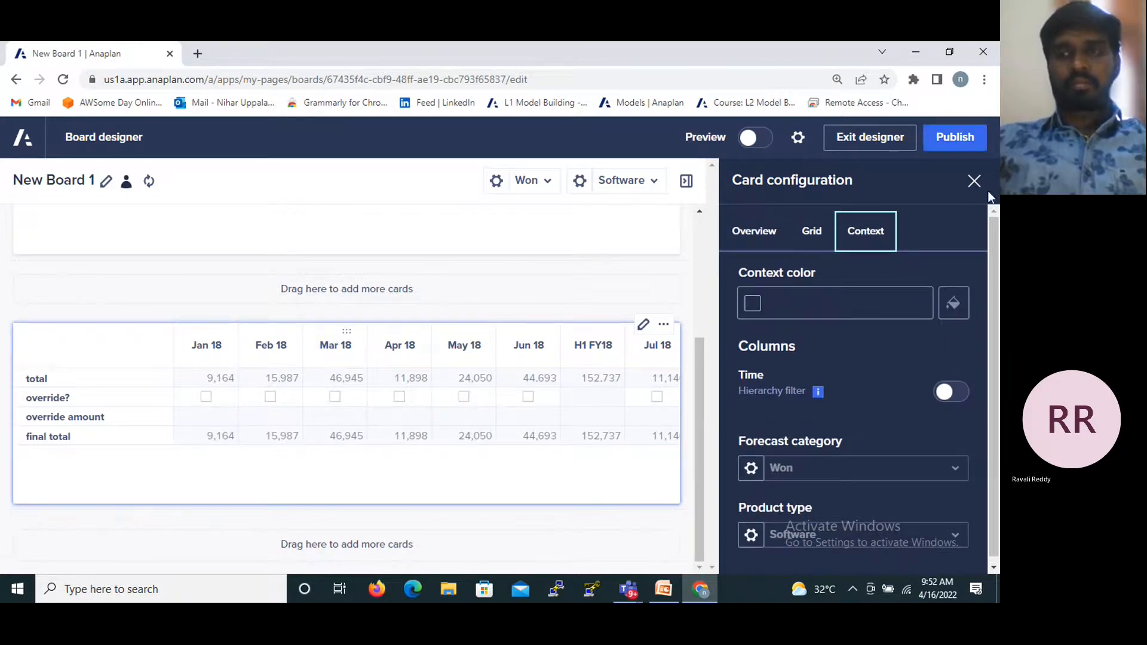
left_click(974, 181)
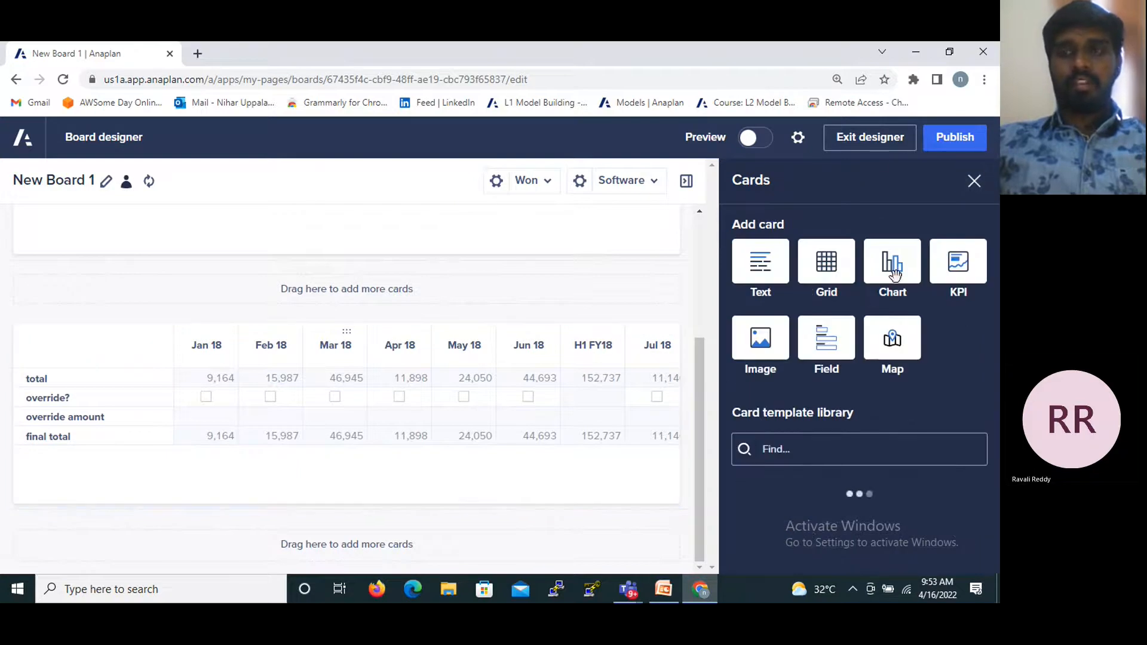
- Add a chart card below the grid card with the custom view input module 1 as its data source, and close its configuration
left_click_drag(896, 278, 525, 553)
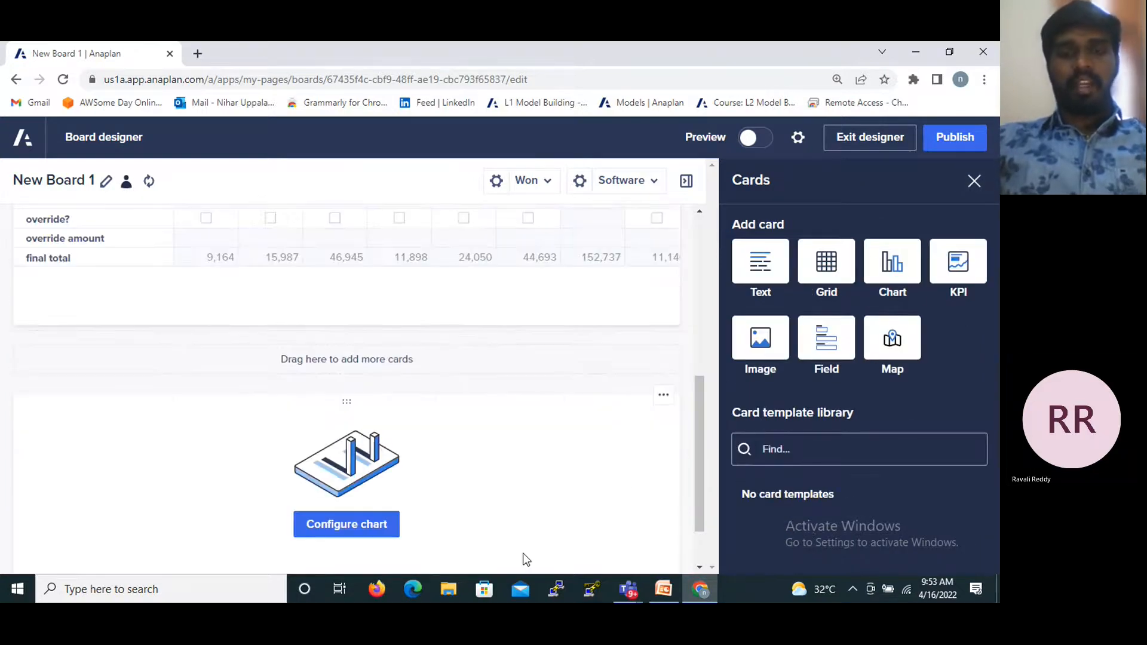
left_click(367, 523)
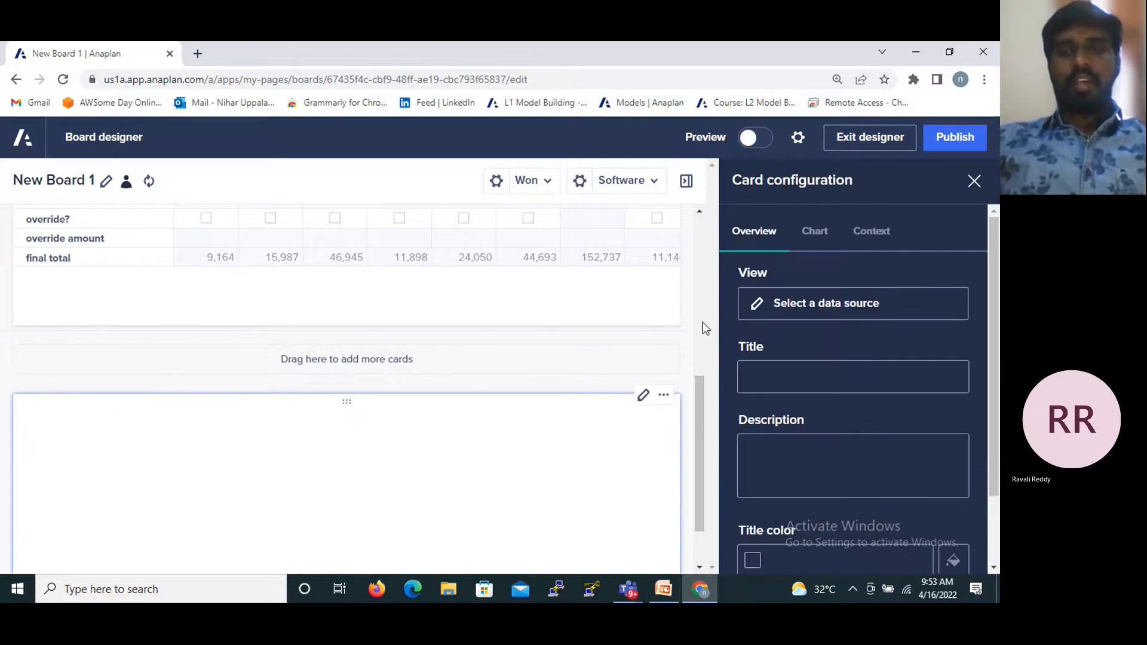
left_click(817, 308)
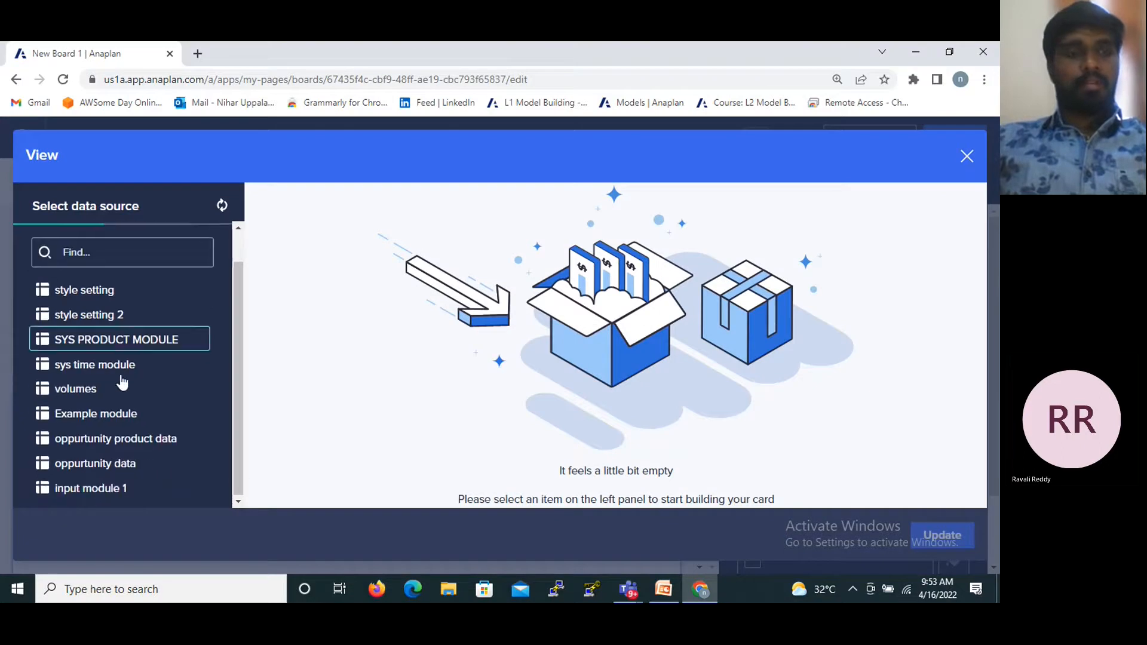
left_click(100, 493)
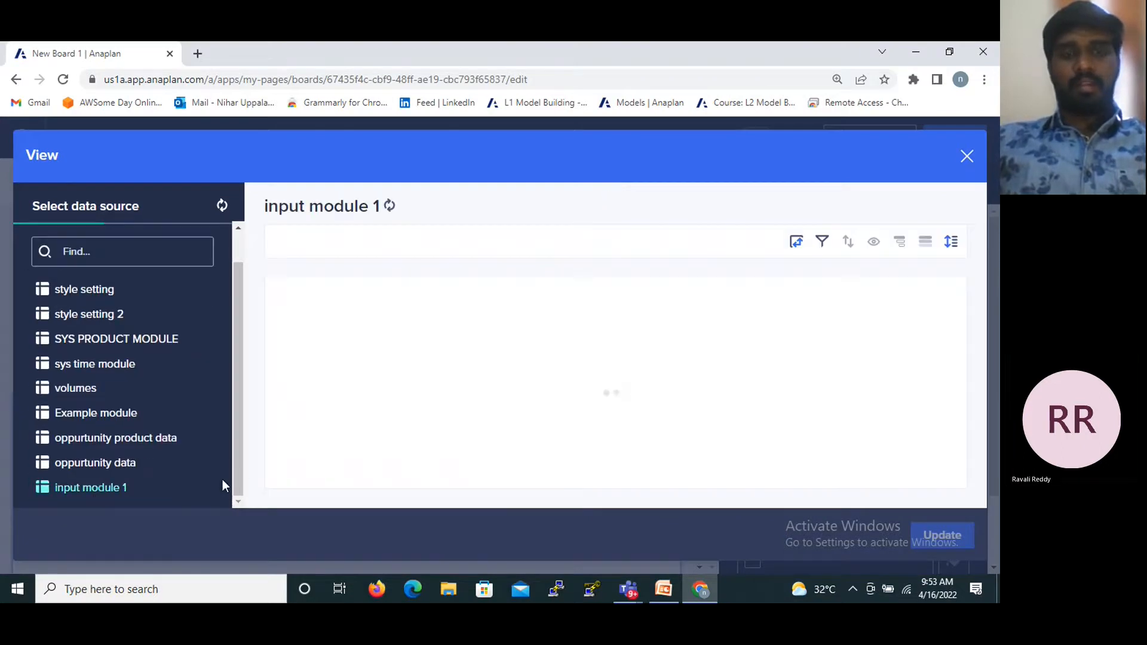
left_click(297, 371)
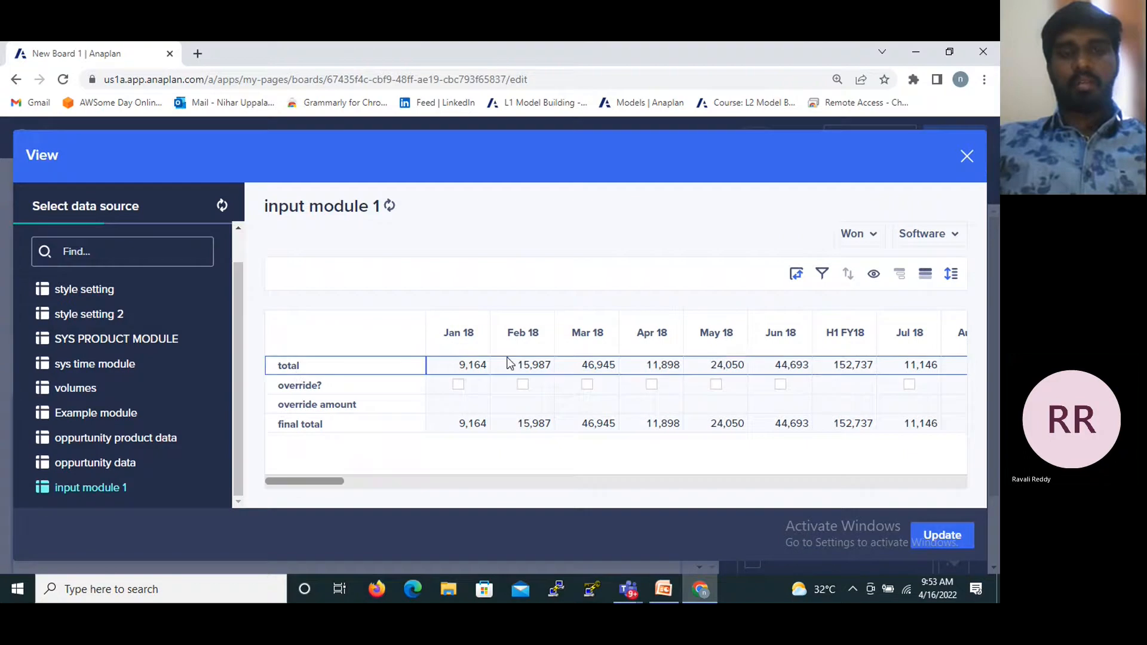
left_click(943, 538)
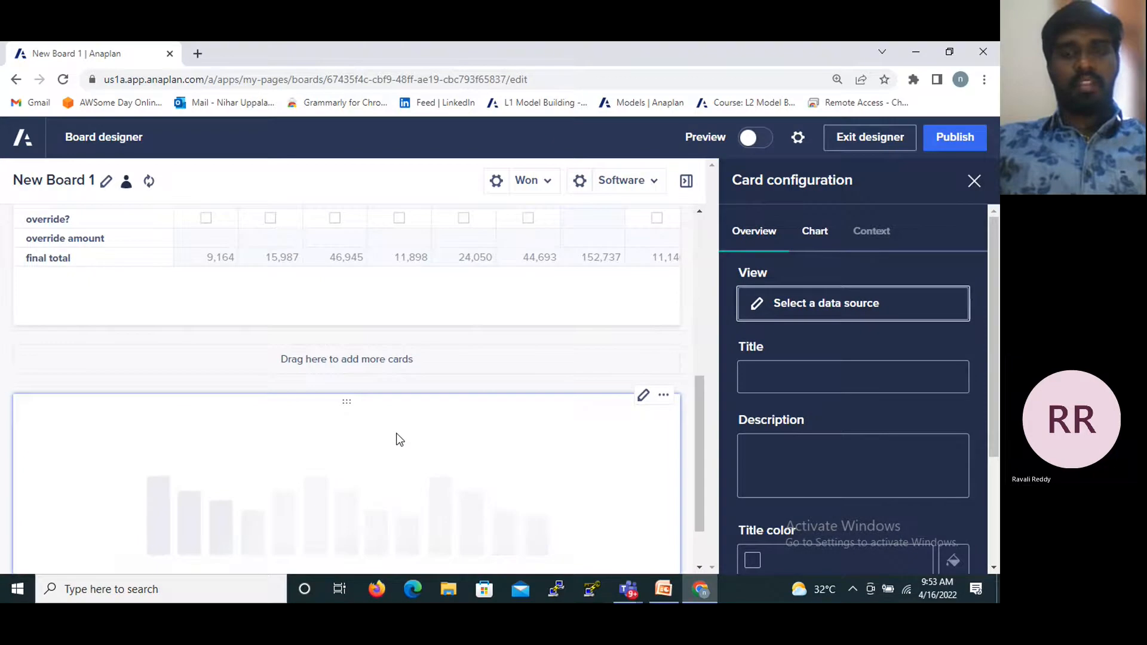
scroll(399, 440, "down", 2)
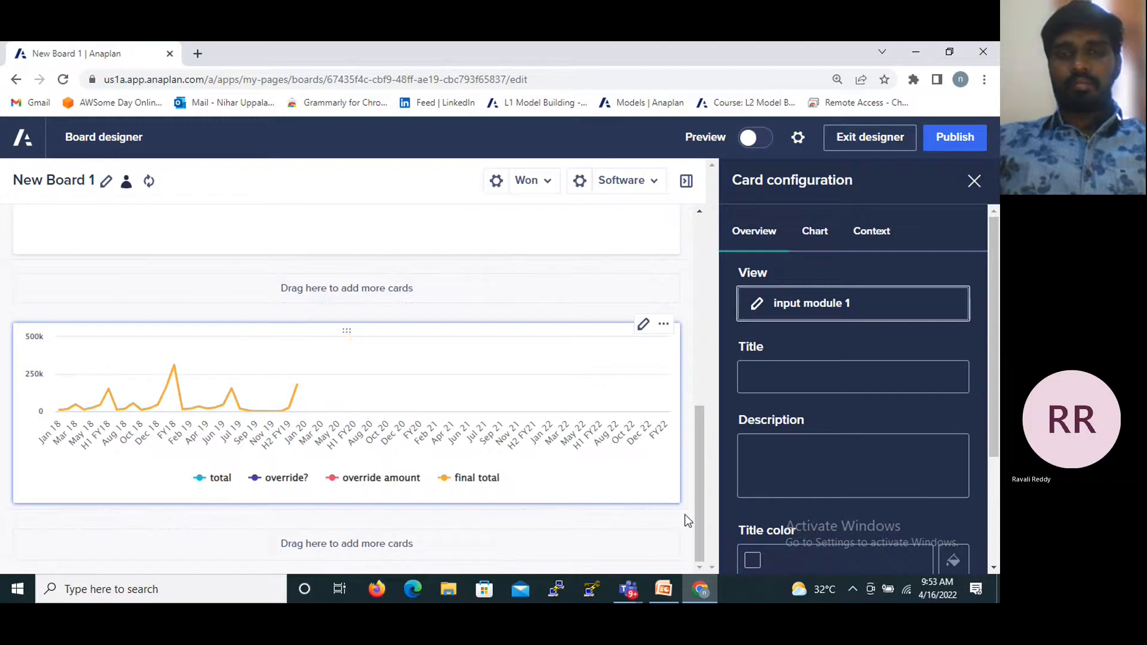
left_click(974, 181)
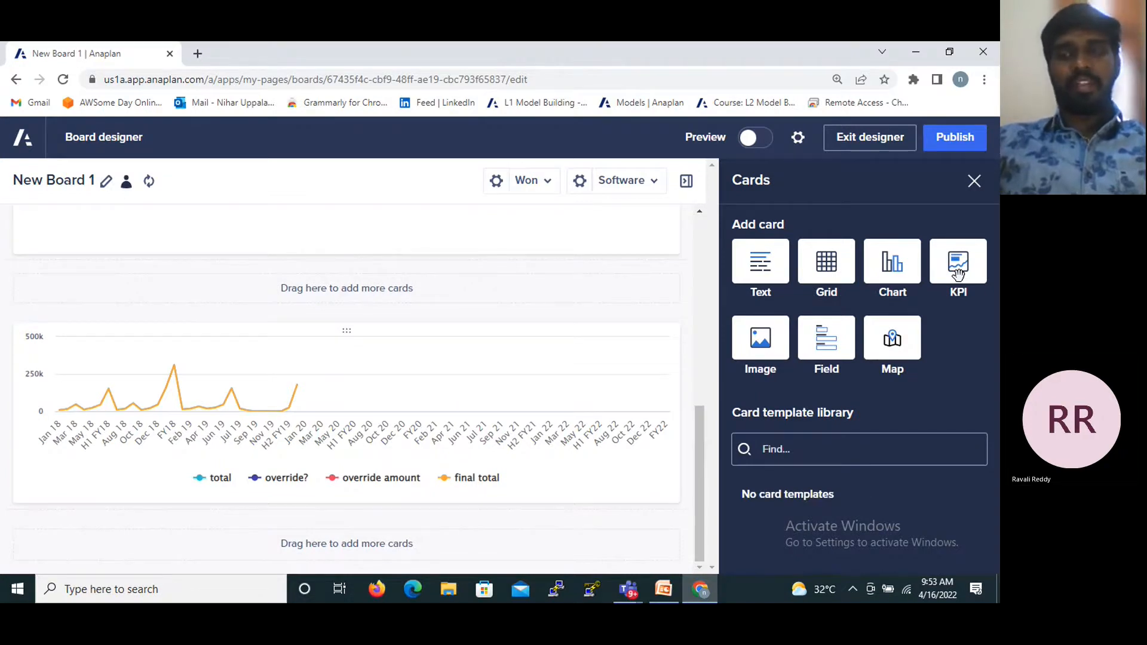
- Add a KPI card below the chart card and select input module 1 as its line item source module
left_click_drag(958, 273, 396, 530)
left_click(371, 533)
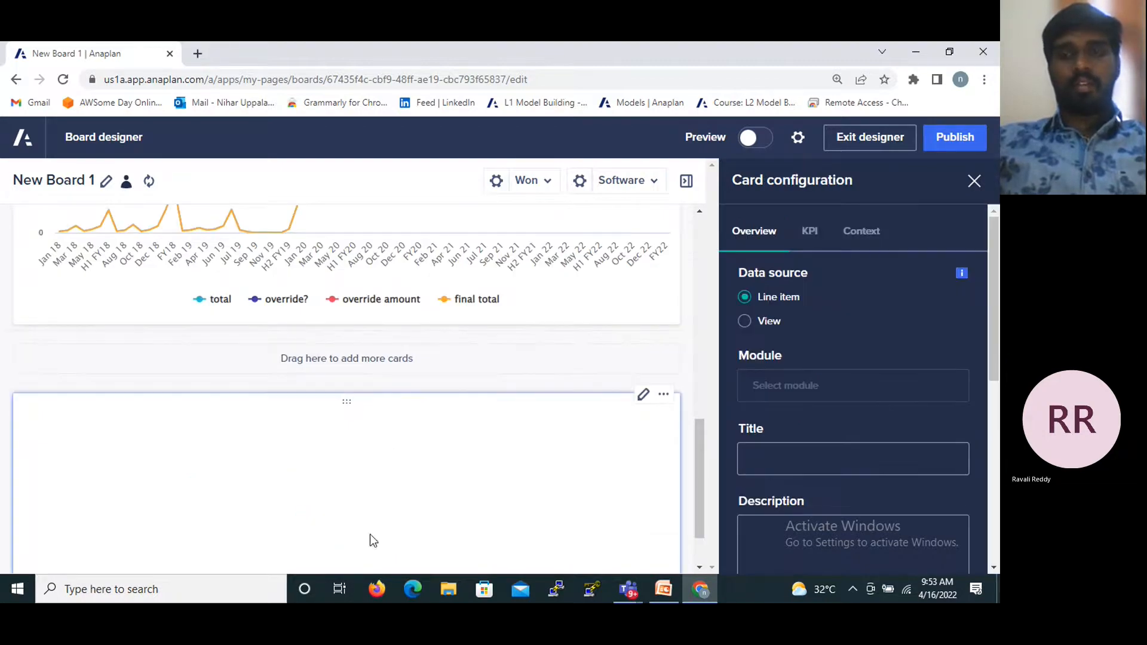
left_click(773, 377)
scroll(794, 457, "down", 3)
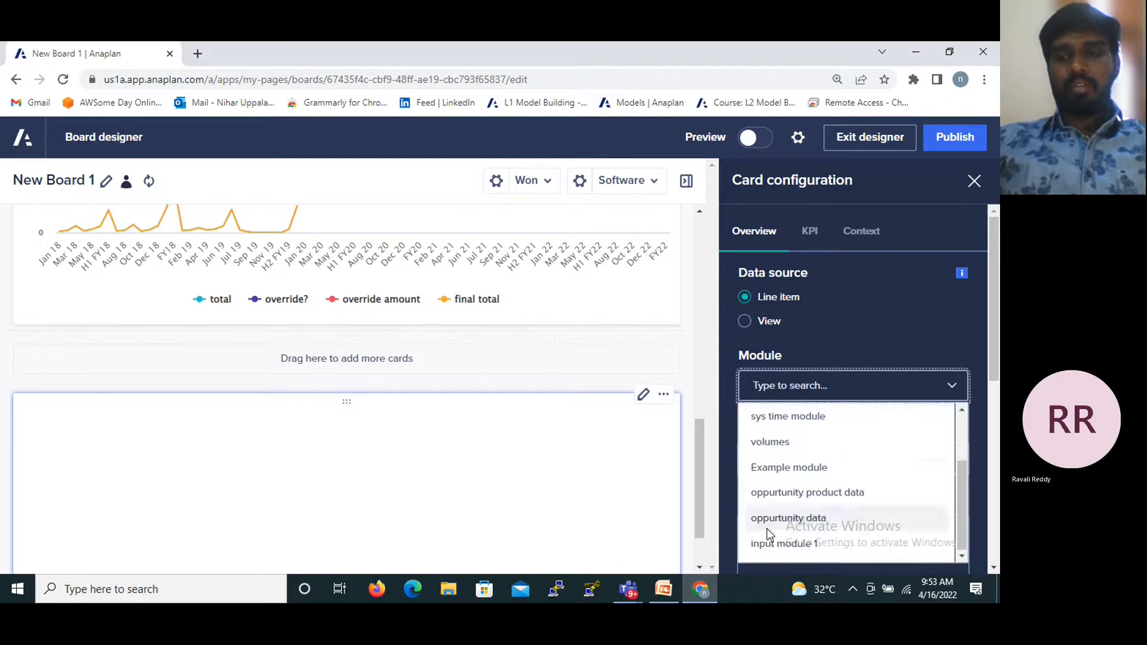
left_click(771, 544)
scroll(830, 495, "down", 5)
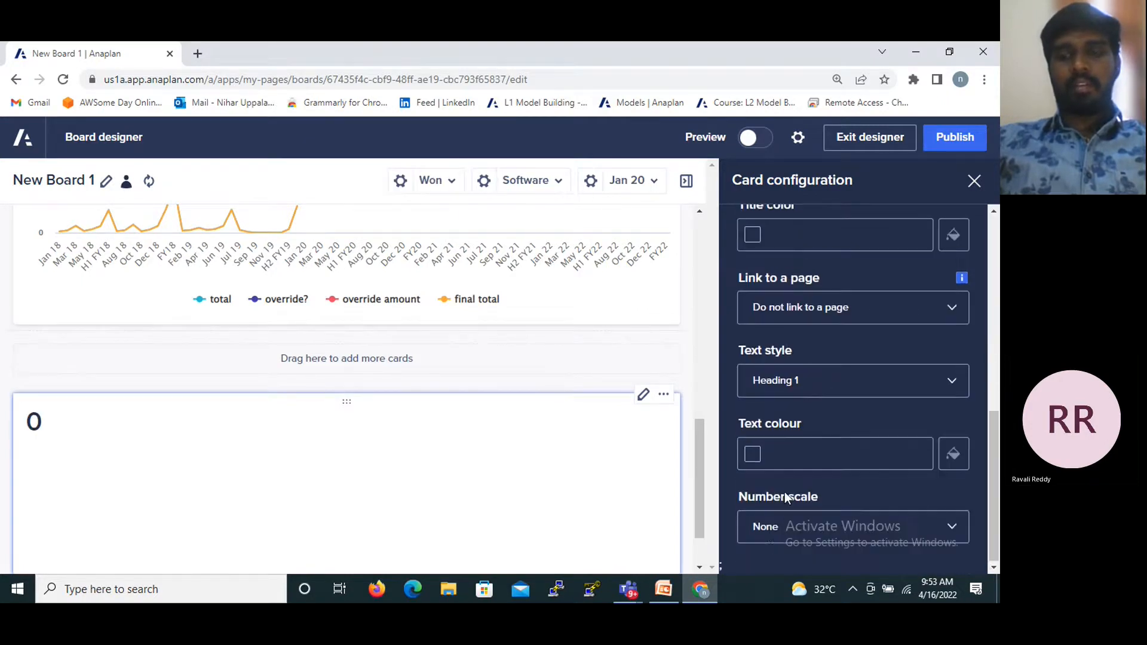
- Change the KPI card's line item to final total
scroll(832, 493, "up", 5)
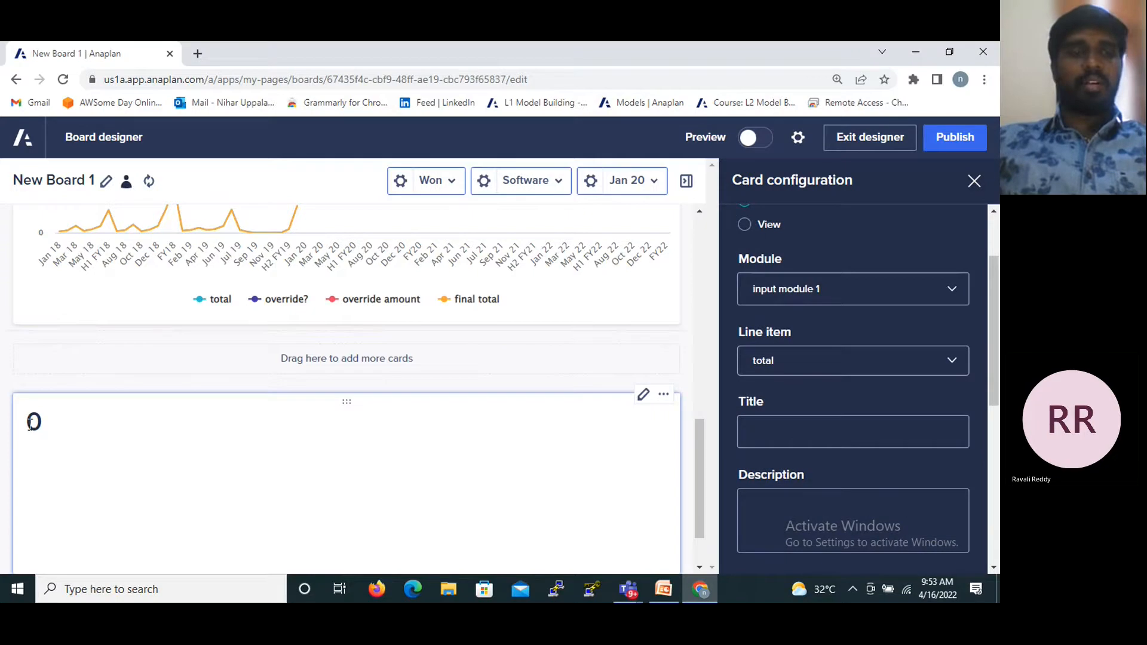
left_click_drag(25, 426, 53, 430)
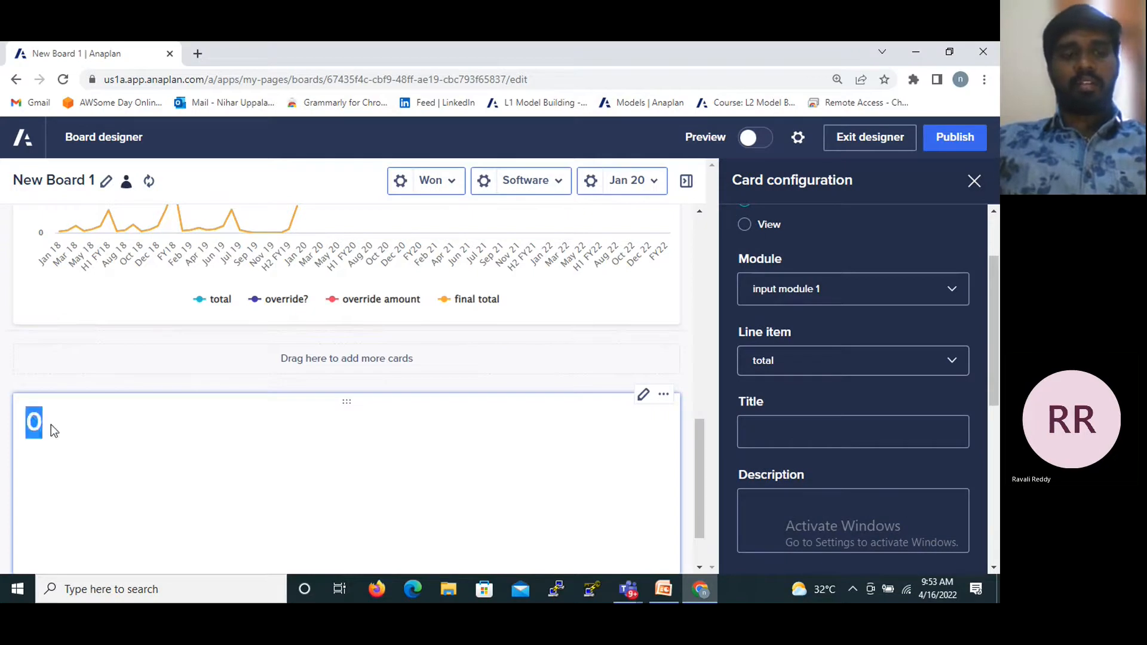
left_click(170, 413)
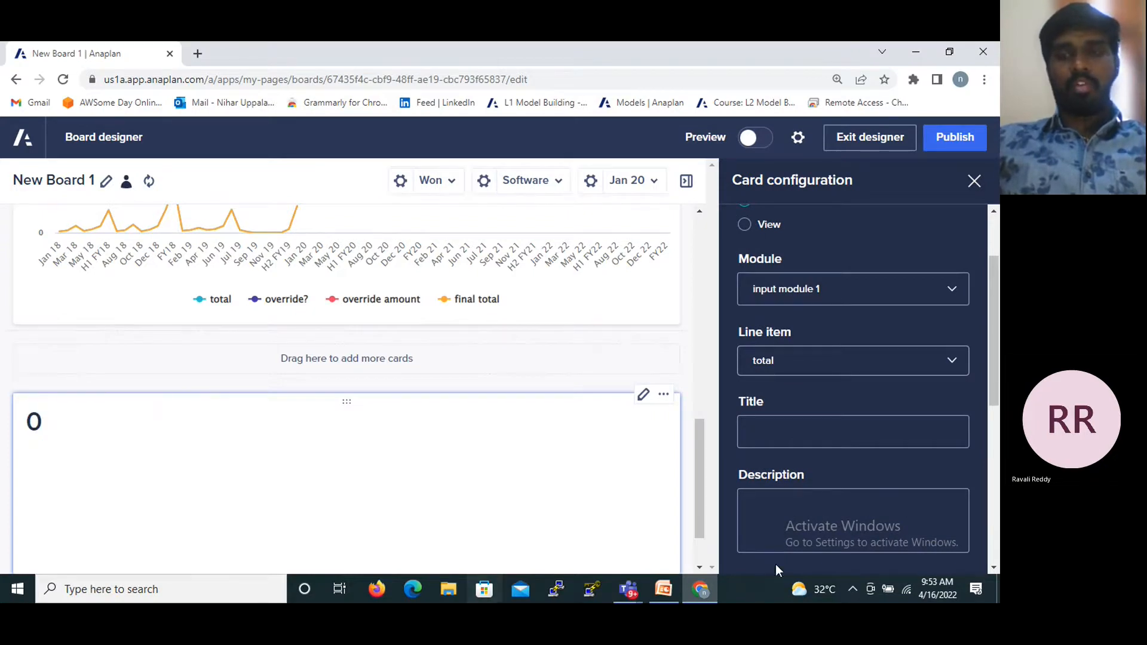
scroll(801, 422, "down", 6)
scroll(801, 367, "up", 3)
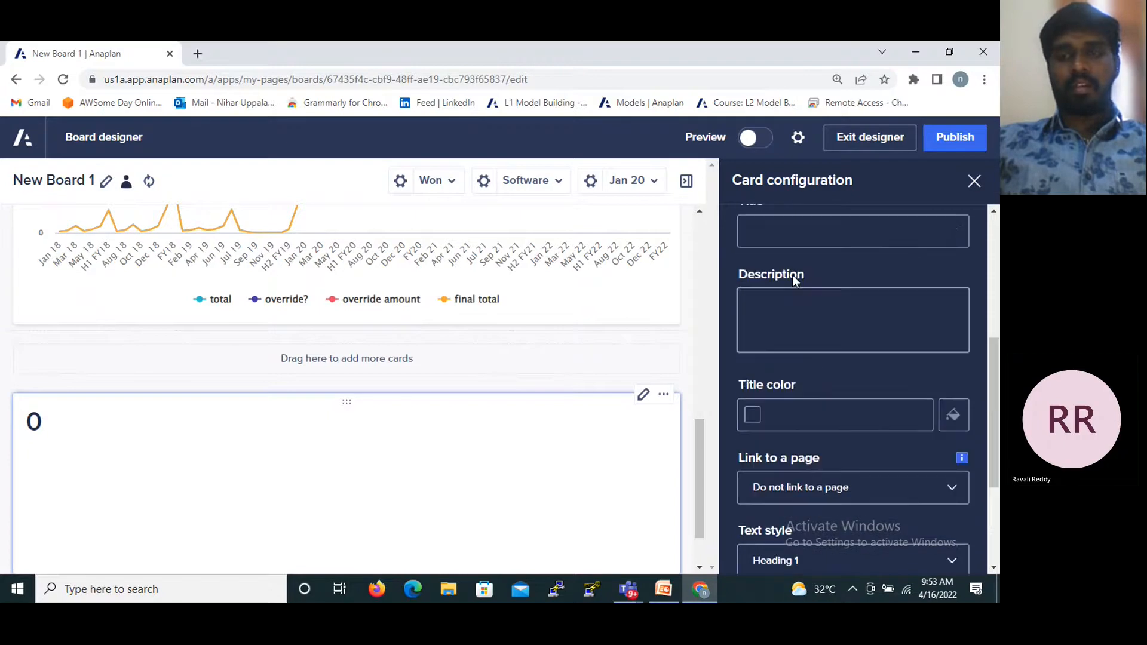
scroll(790, 324, "up", 3)
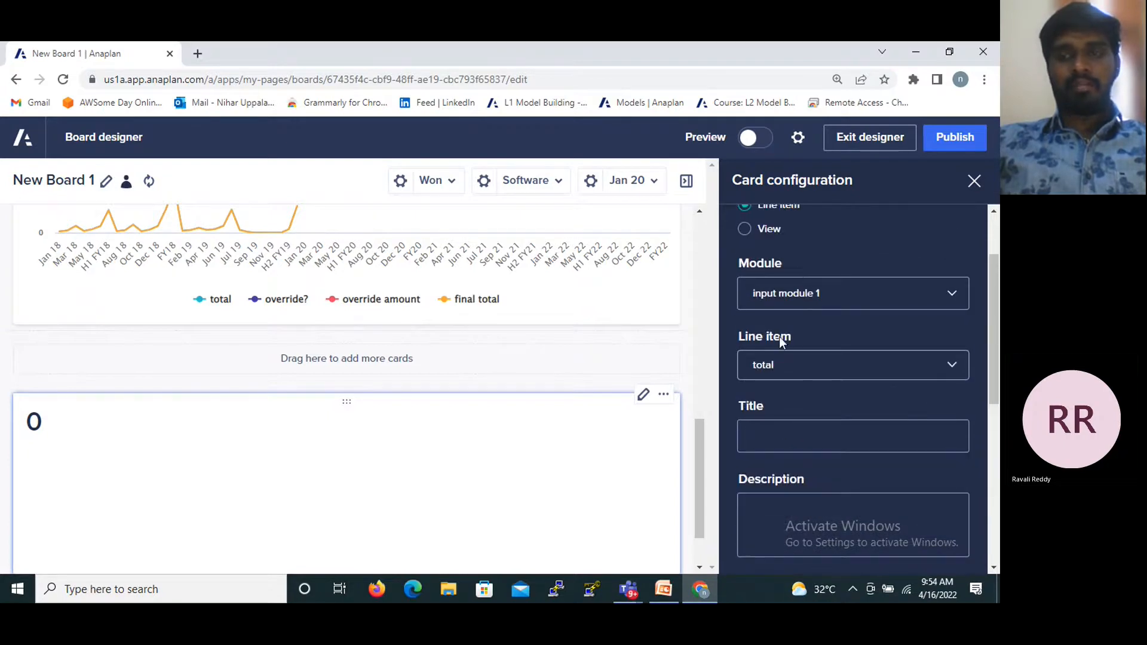
left_click(790, 371)
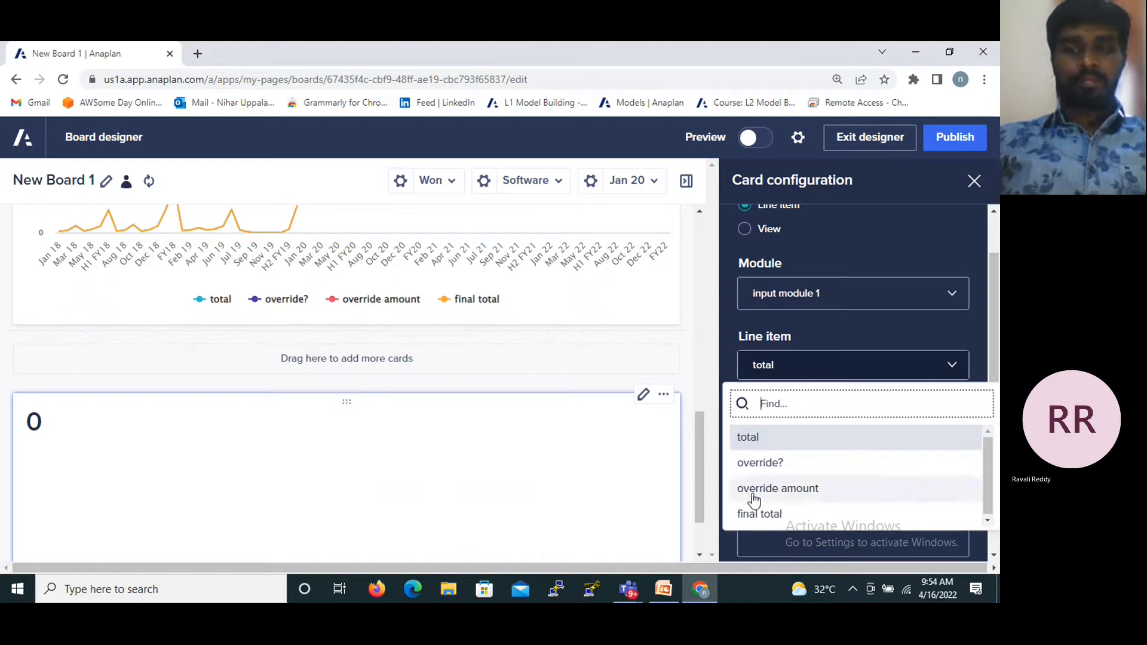
left_click(749, 513)
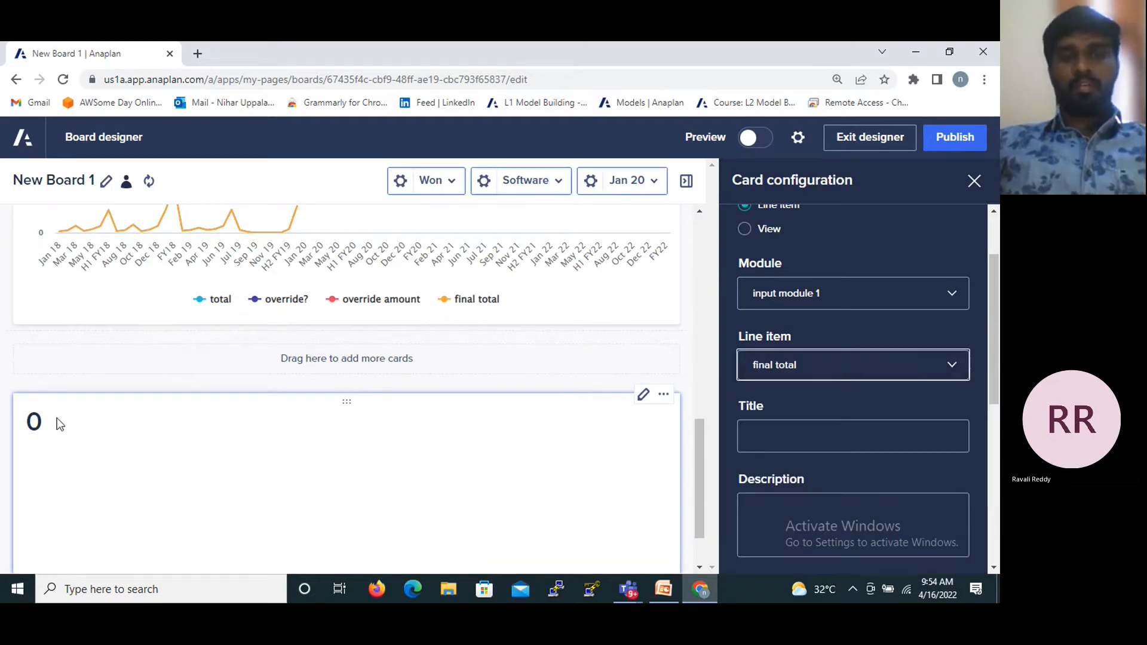
- Change the KPI card's line item to total, keep input module 1 as its module, and close the card configuration
left_click(837, 366)
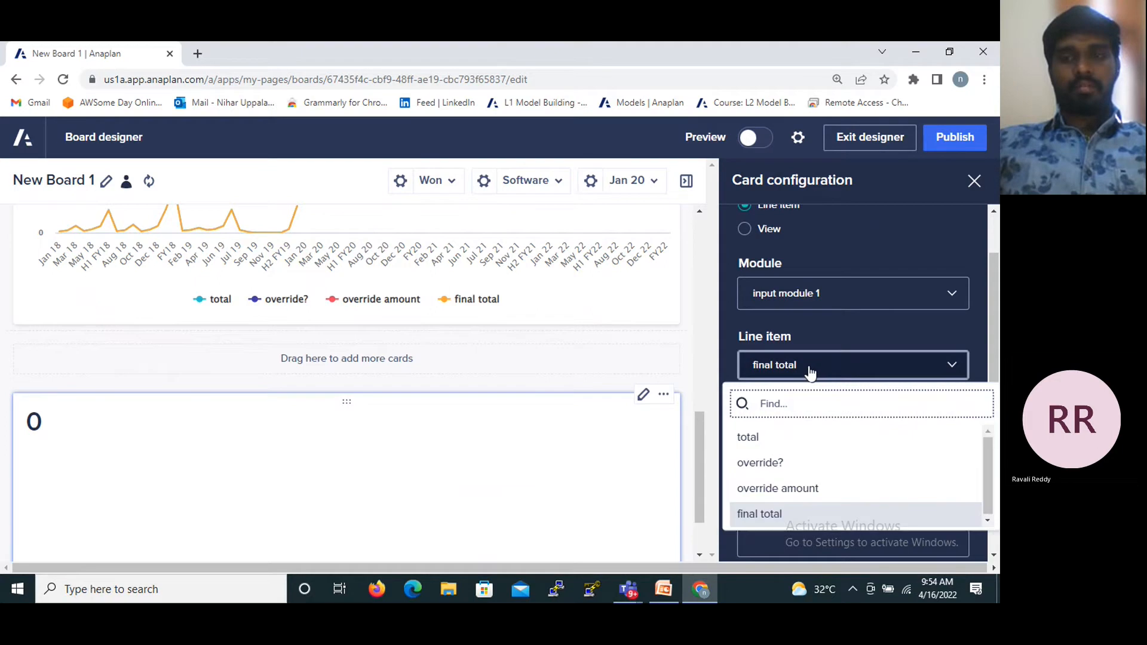
left_click(840, 349)
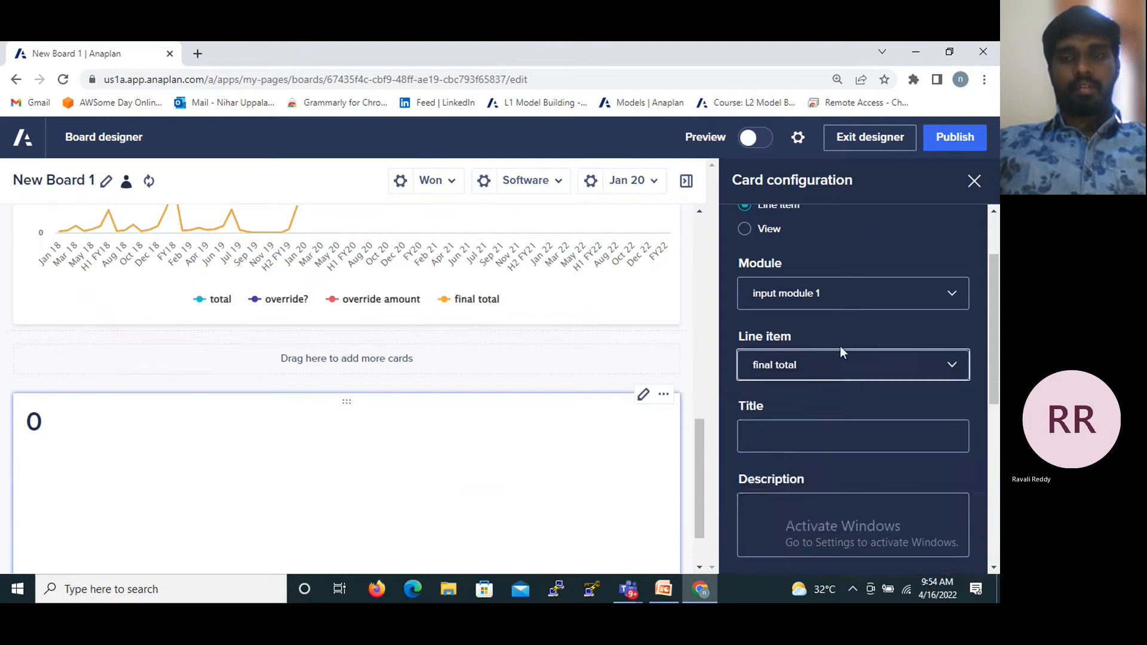
scroll(841, 345, "down", 6)
scroll(823, 287, "up", 6)
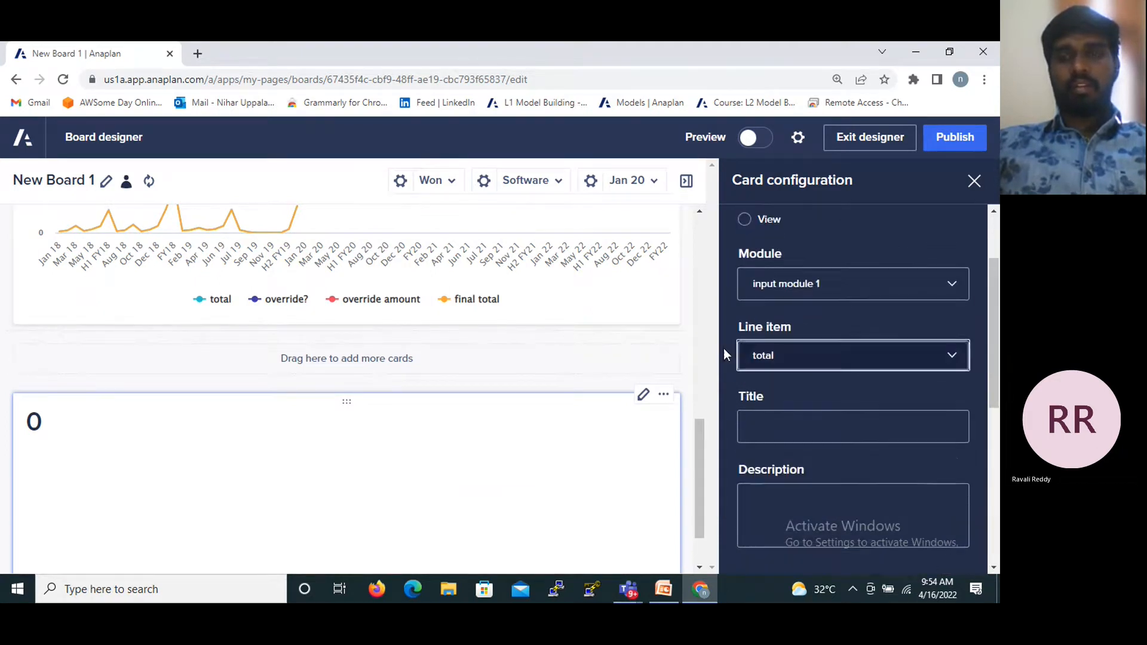
left_click(816, 283)
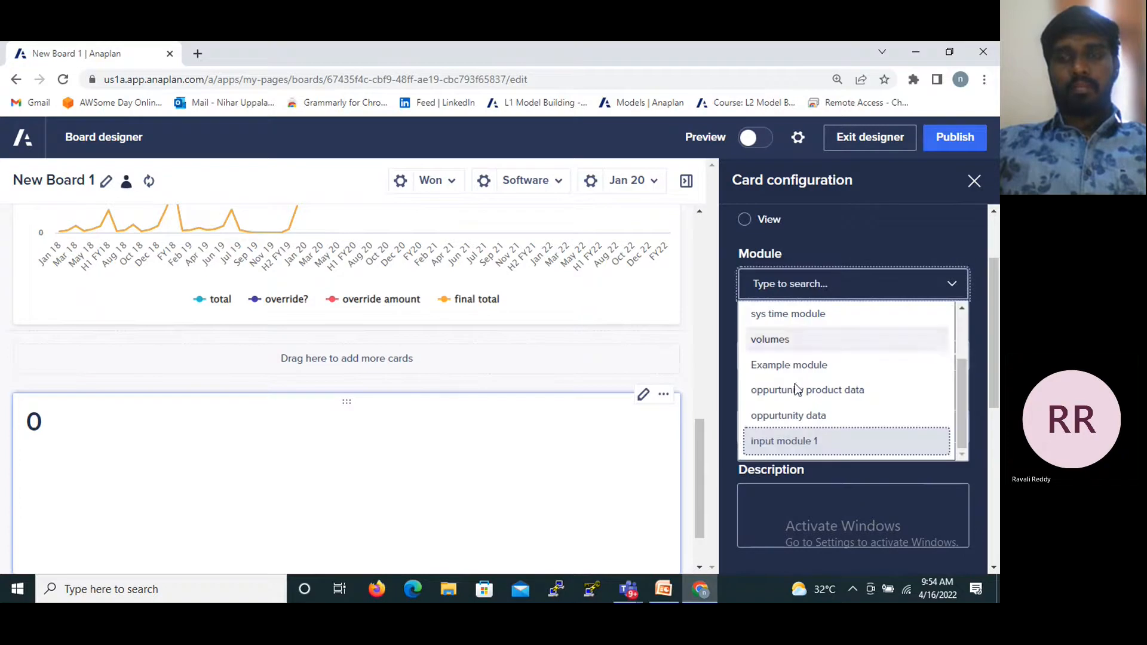
left_click(48, 417)
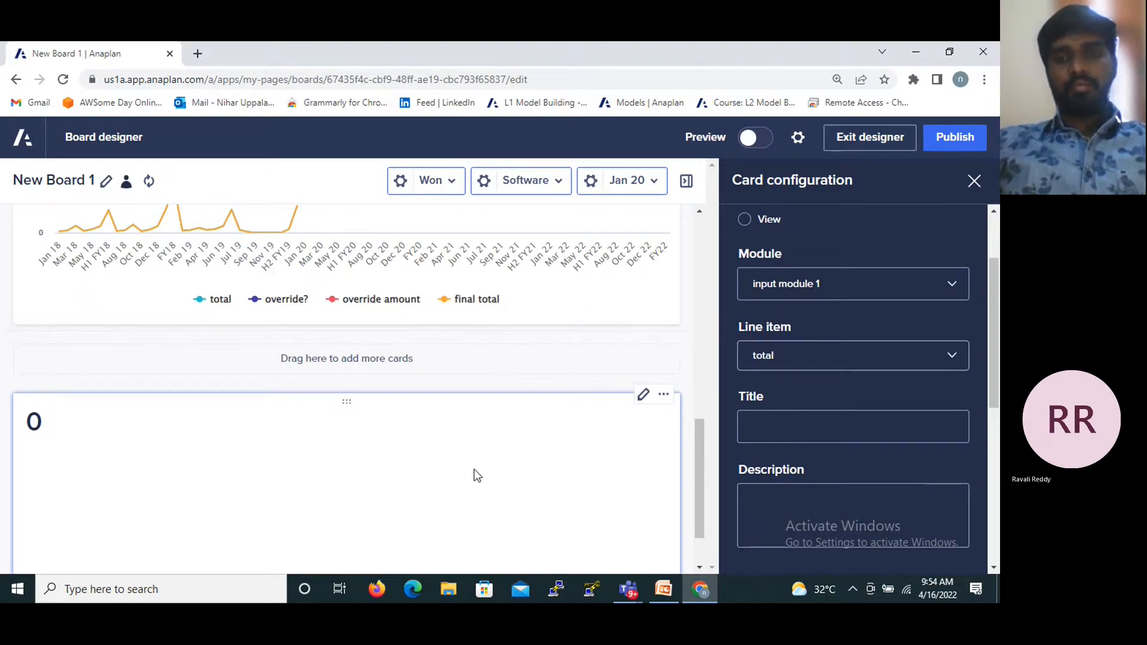
scroll(551, 342, "down", 1)
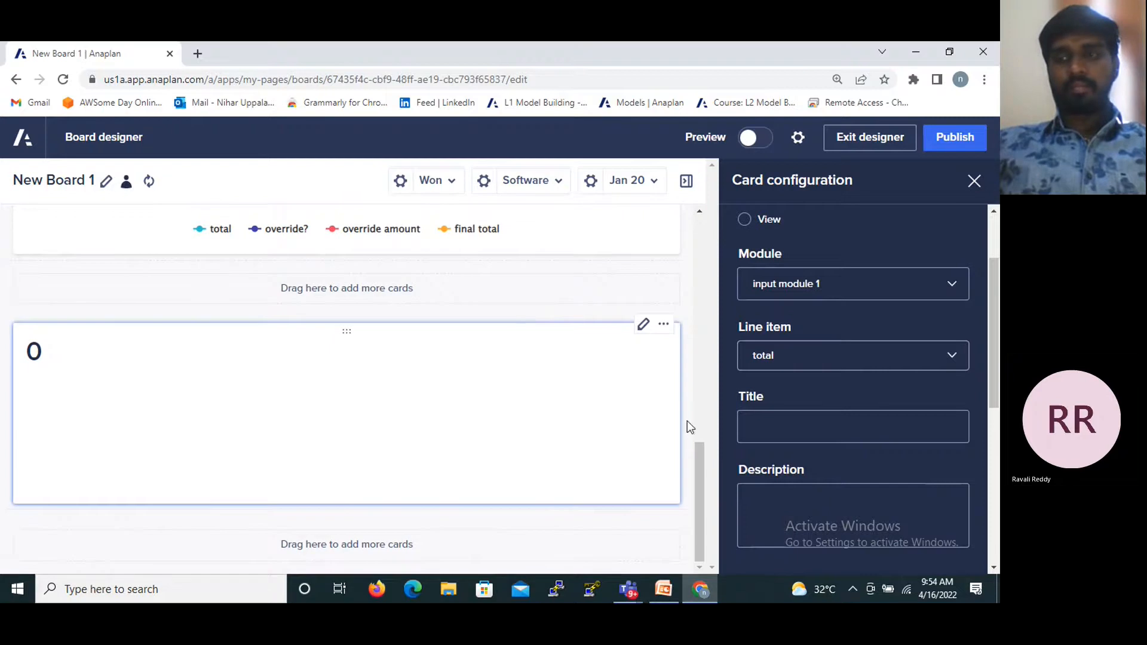
left_click(973, 182)
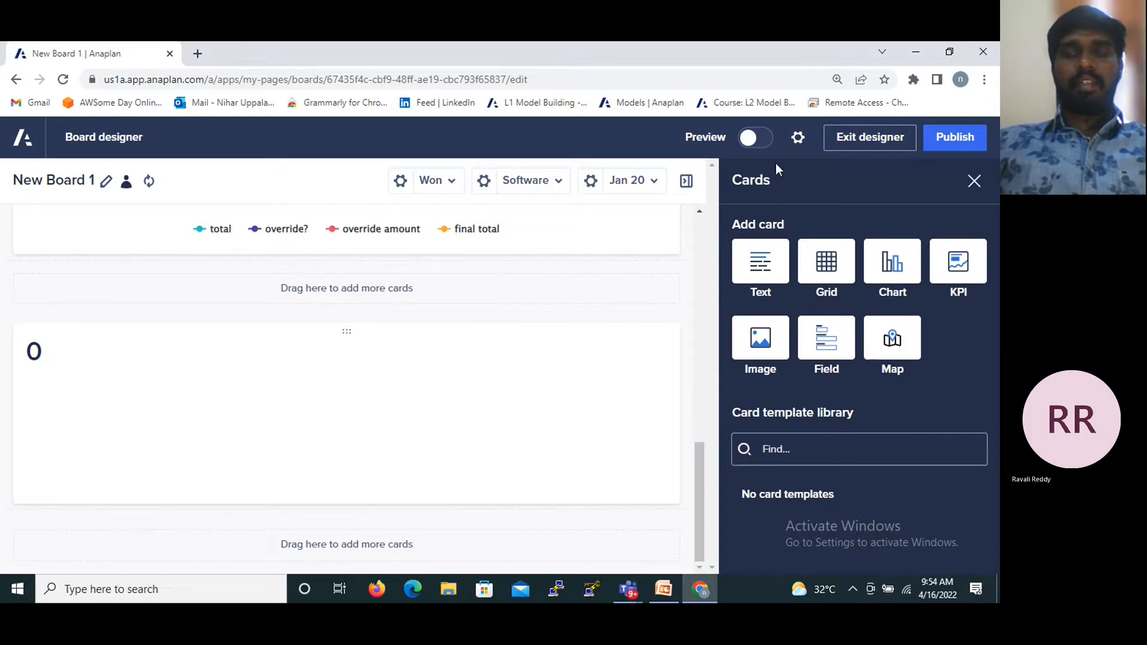
- Preview the board and look through its text, grid and chart cards
left_click(750, 144)
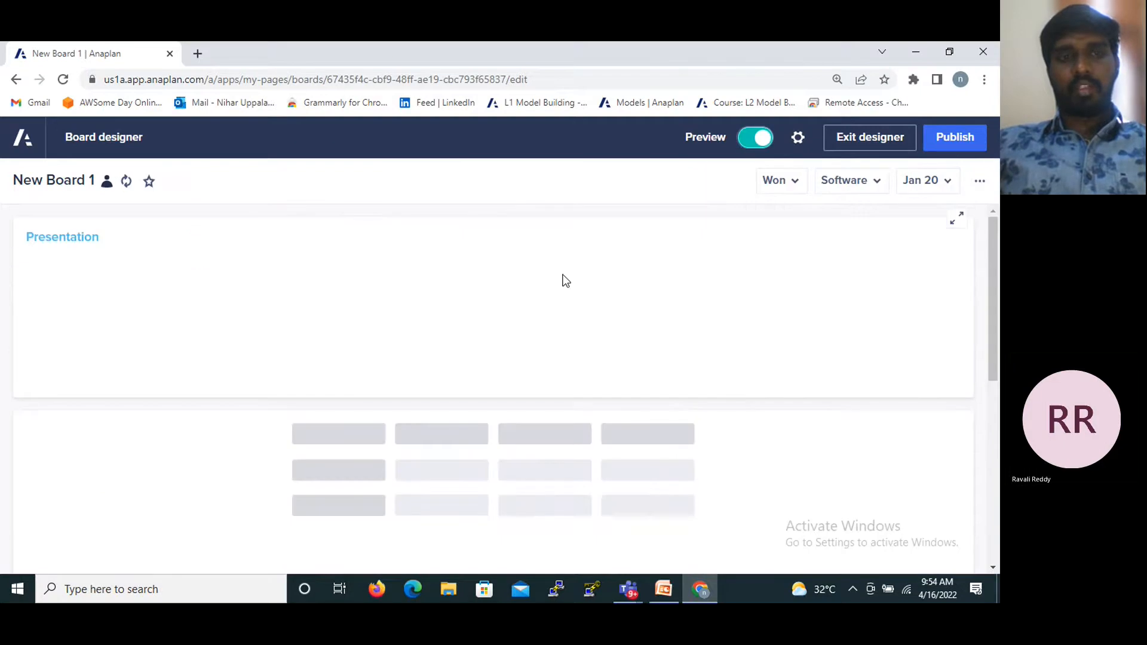
scroll(434, 385, "down", 4)
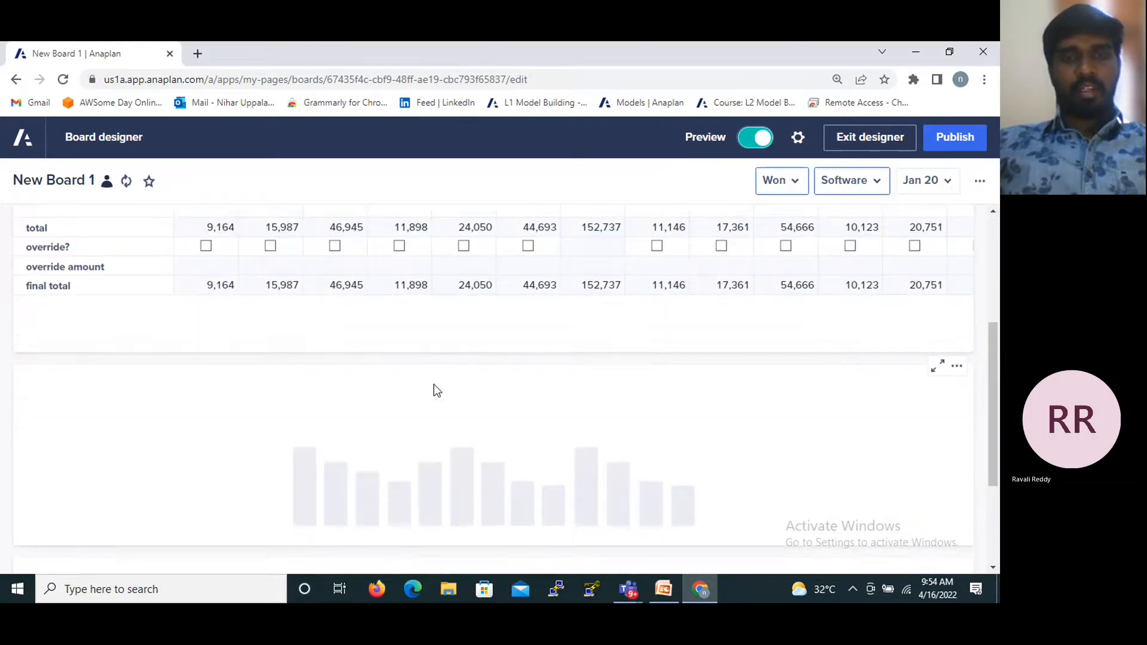
scroll(434, 388, "down", 3)
scroll(433, 389, "up", 5)
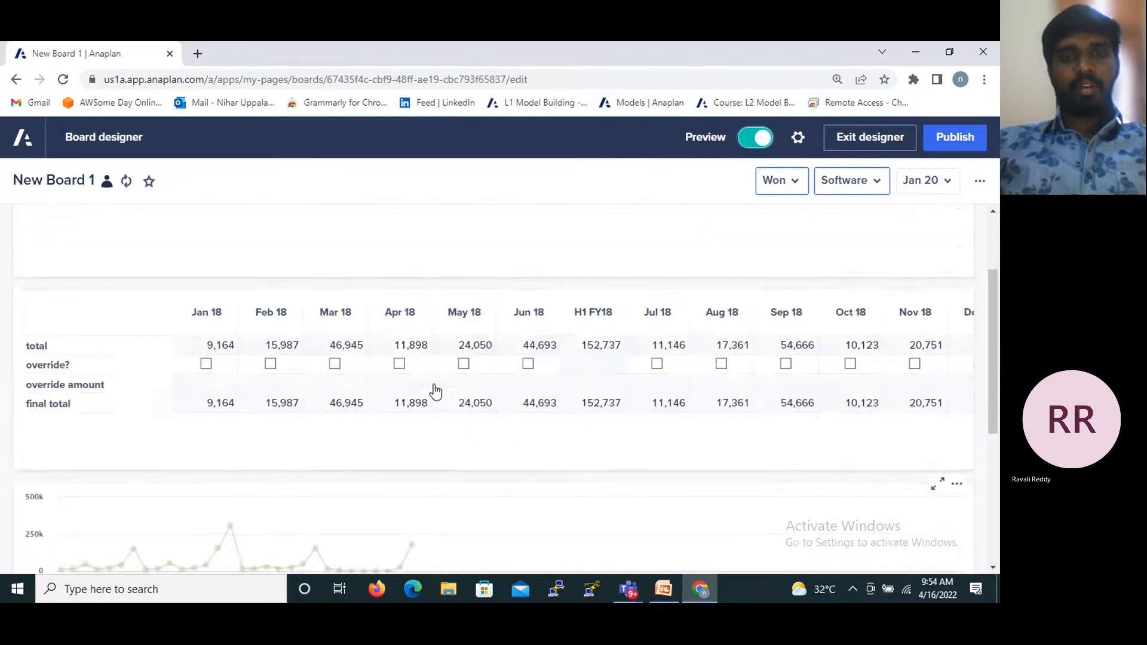
scroll(434, 391, "up", 2)
scroll(424, 341, "down", 1)
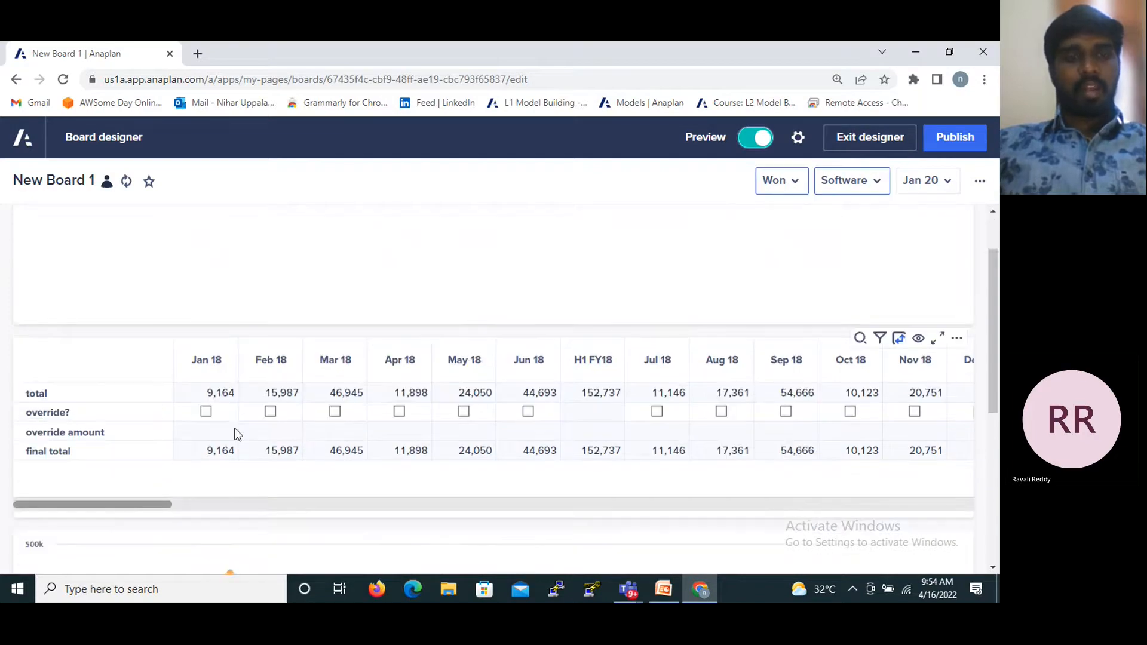
- Enable the override for Jan 18 in the previewed grid card and set its override amount to 5,200
left_click(207, 412)
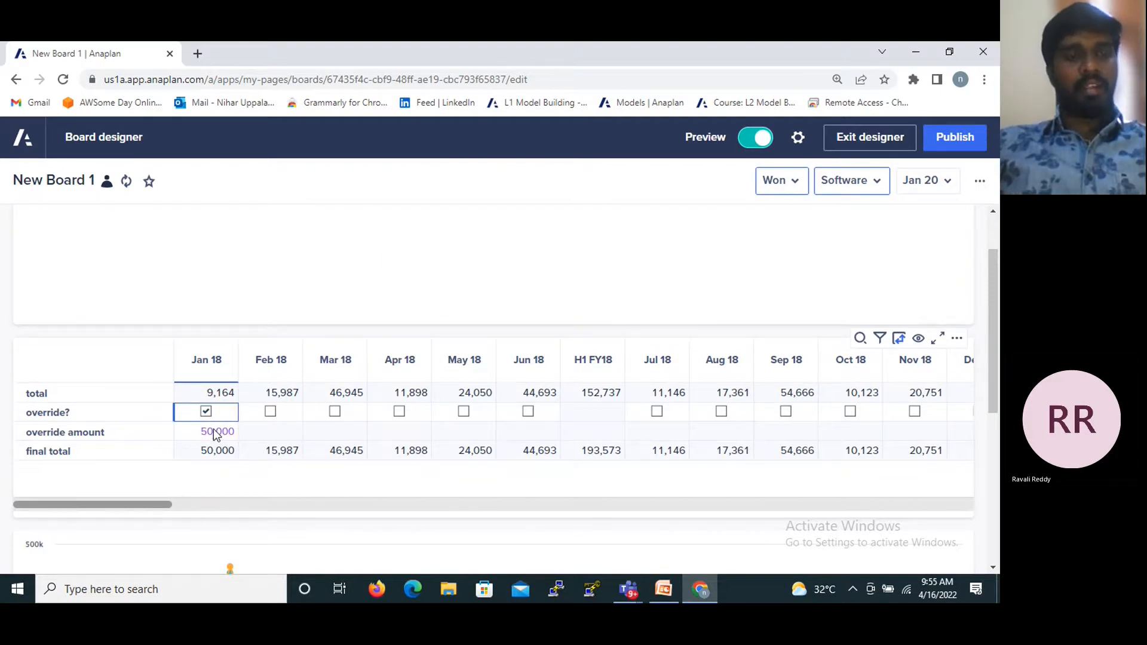
left_click(217, 432)
double_click(216, 432)
key("BackSpace")
key("BackSpace")
key("BackSpace")
key("BackSpace")
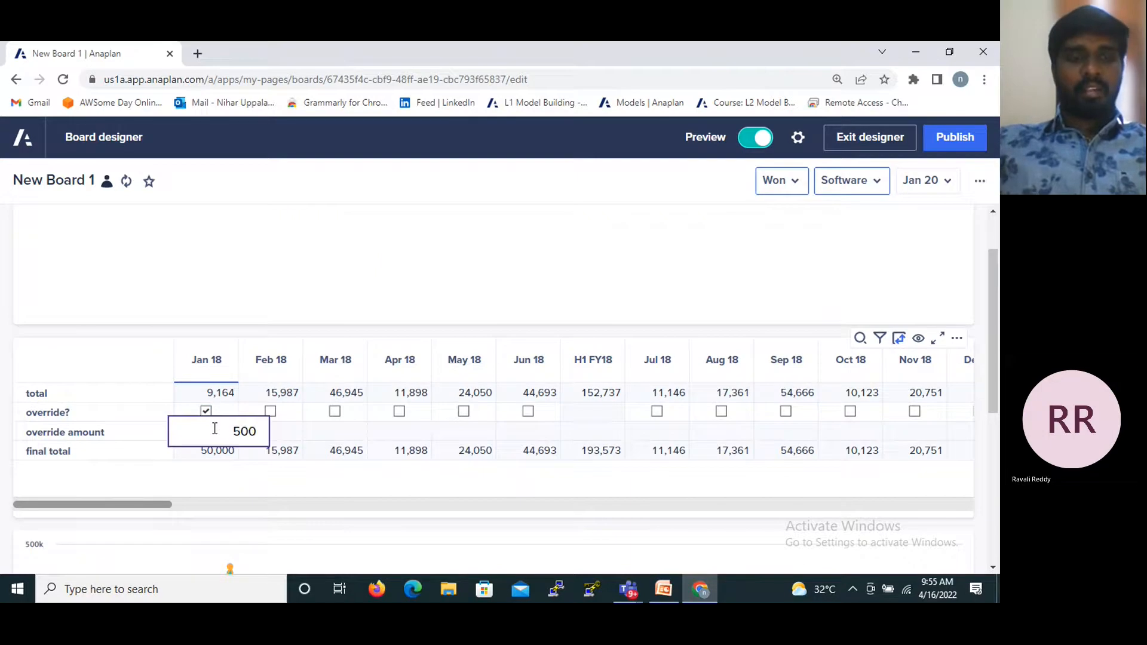
type("5200")
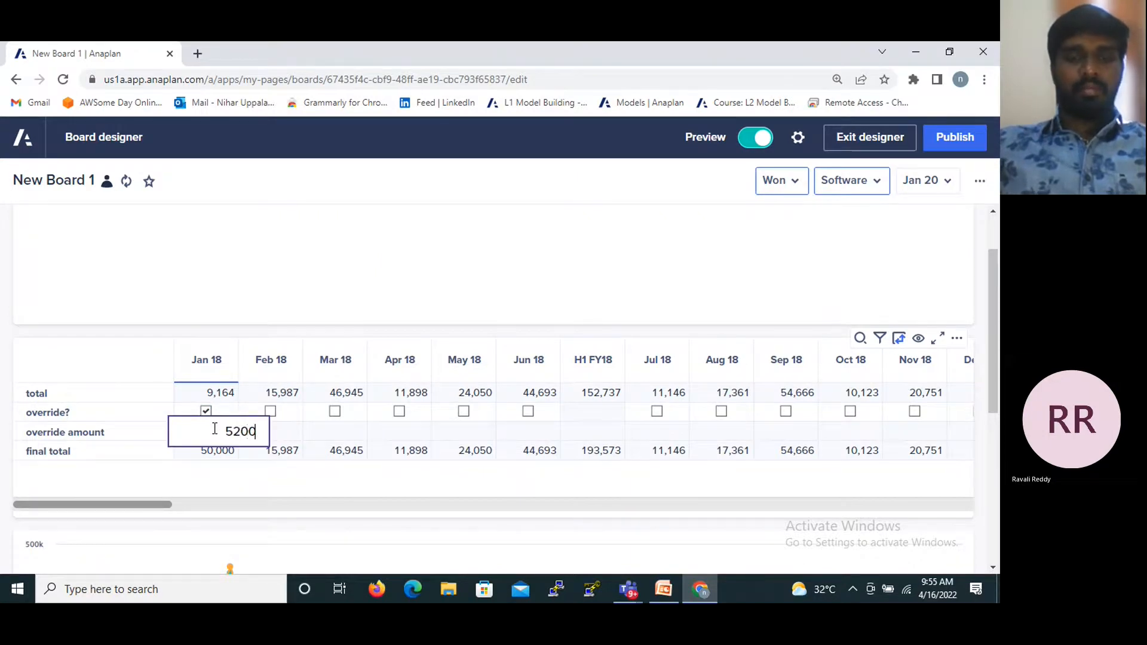
key("Return")
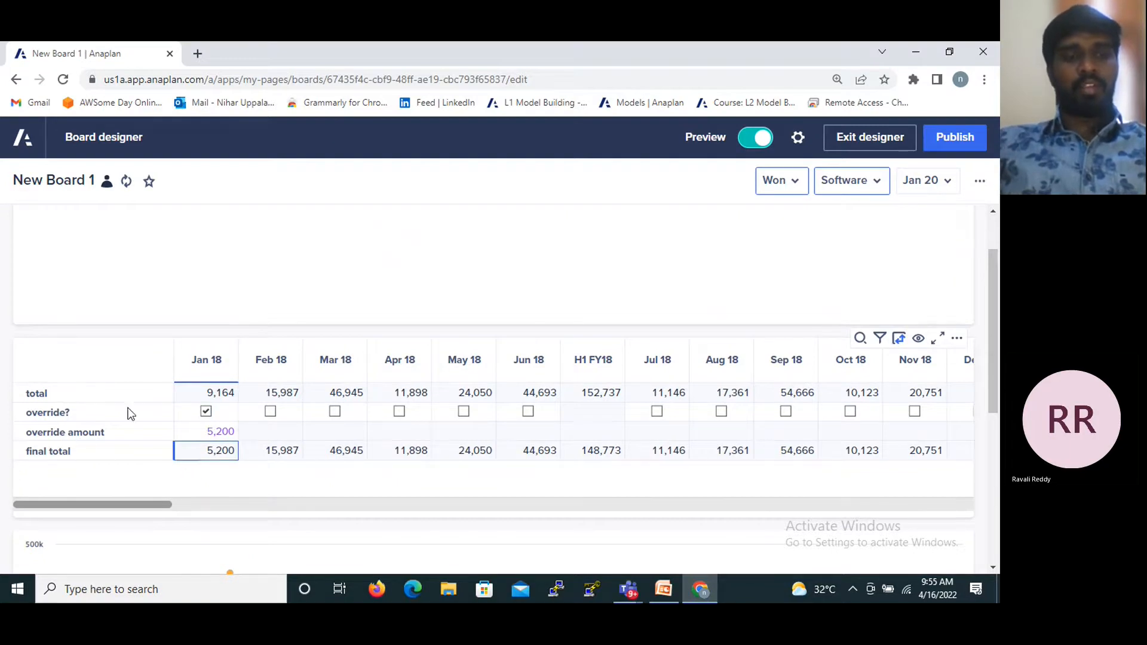
- Clear the Jan 18 override in the grid card and publish the board
left_click(206, 412)
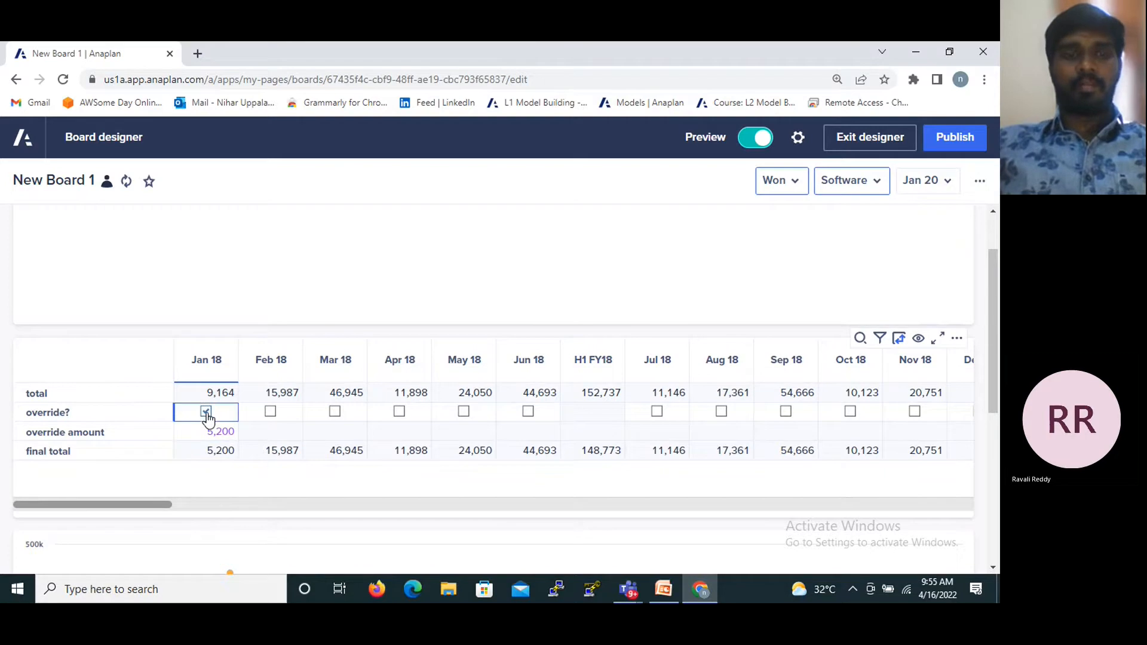
left_click(763, 134)
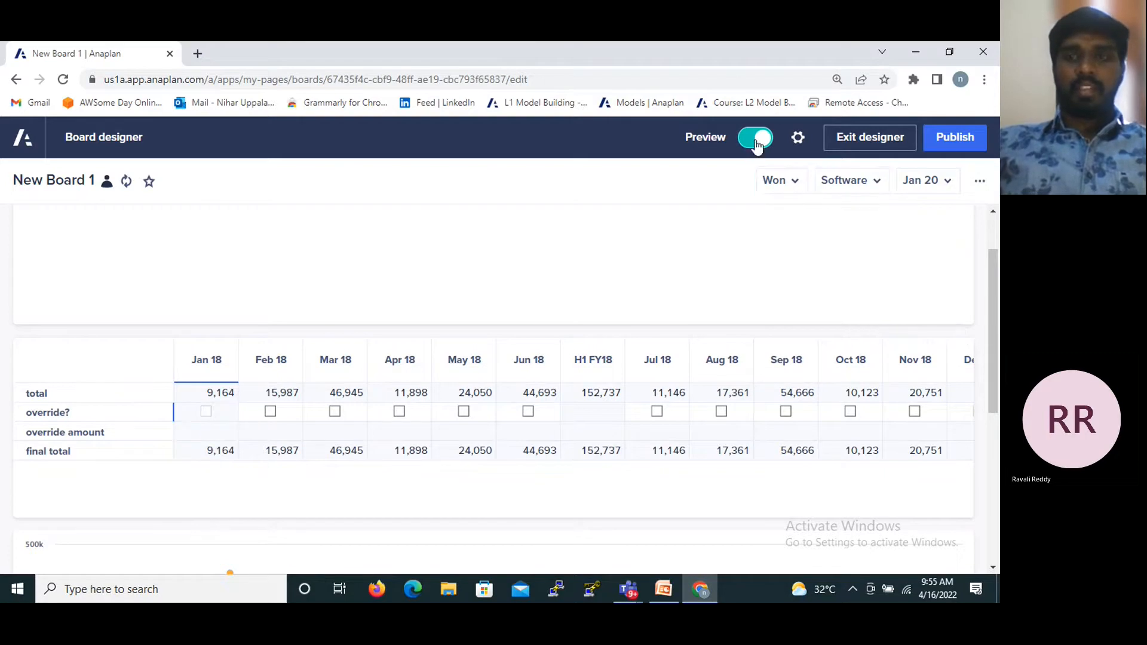
left_click(939, 145)
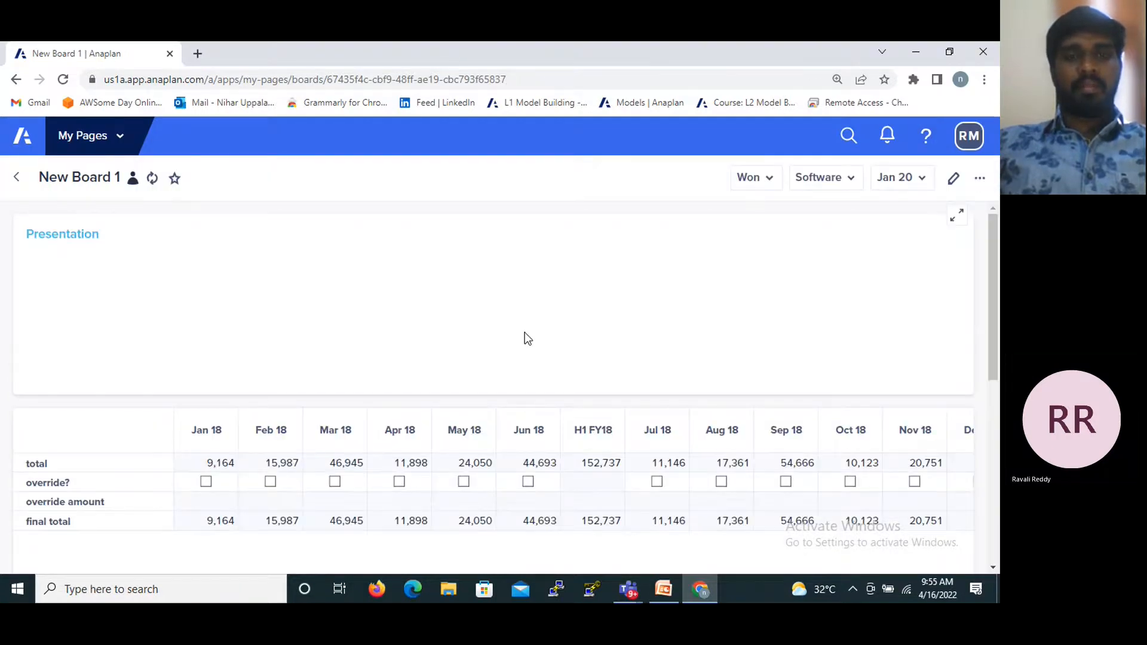
scroll(524, 335, "down", 3)
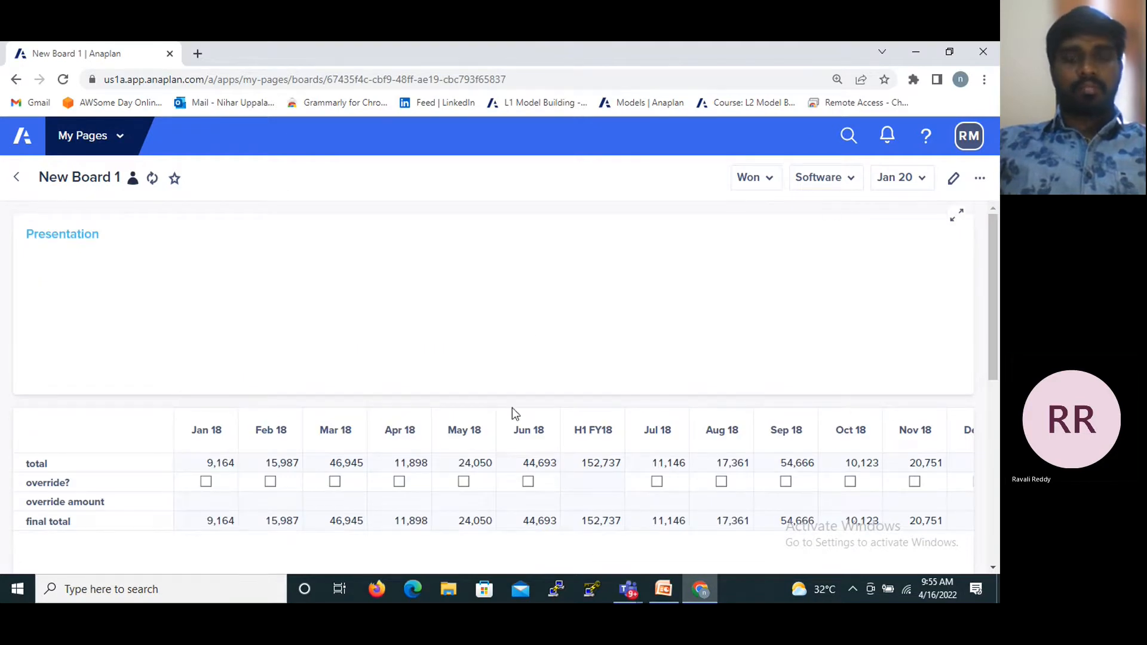
- Switch to the PPT-3 presentation in PowerPoint and advance to the Methodology slide
left_click(663, 590)
scroll(549, 444, "down", 1)
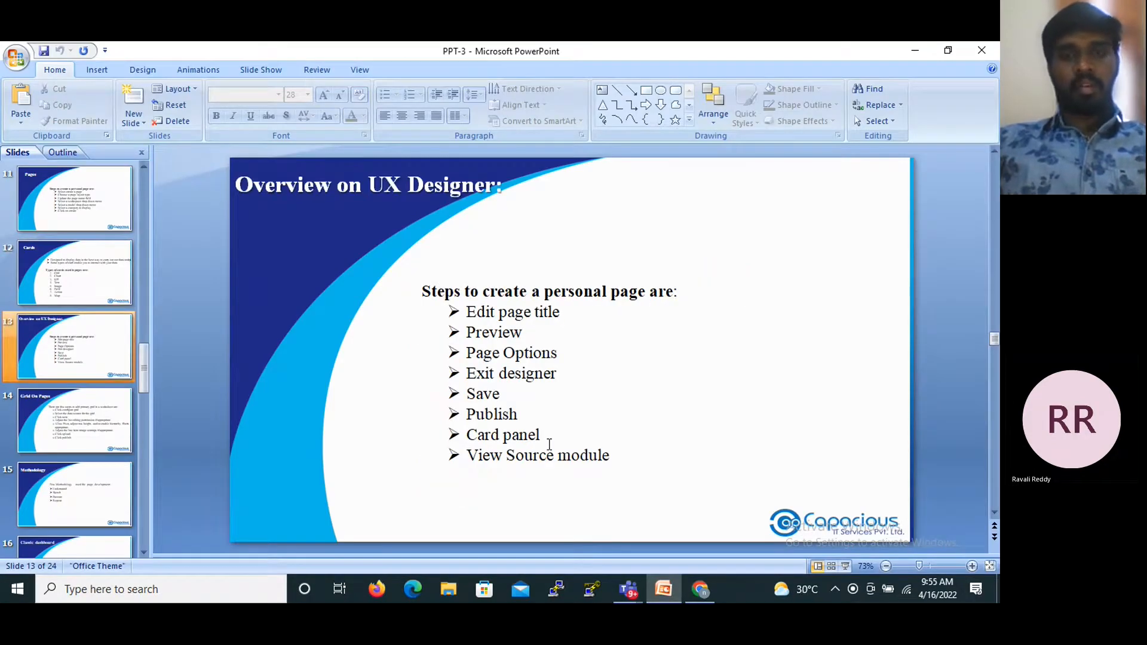
scroll(549, 443, "down", 1)
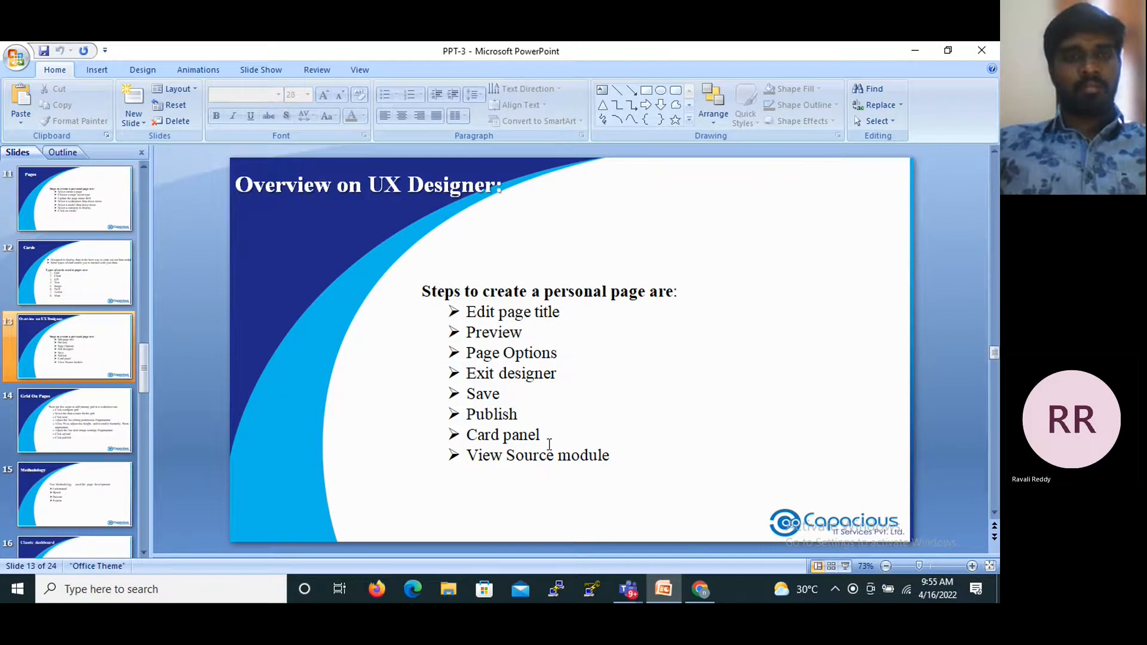
scroll(549, 444, "down", 3)
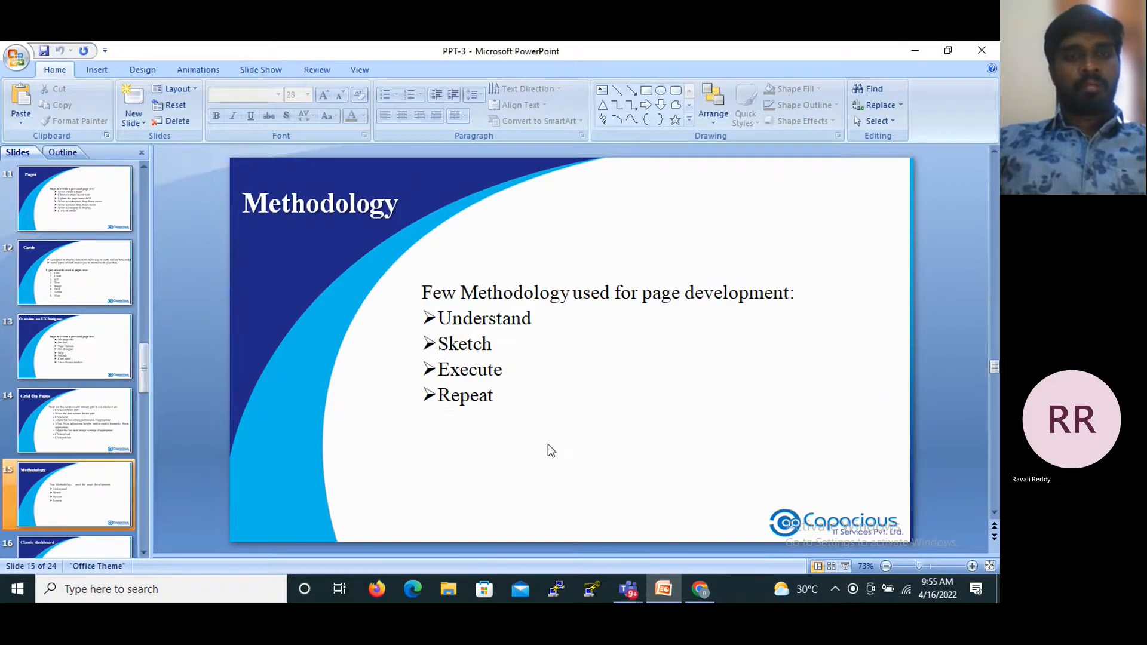
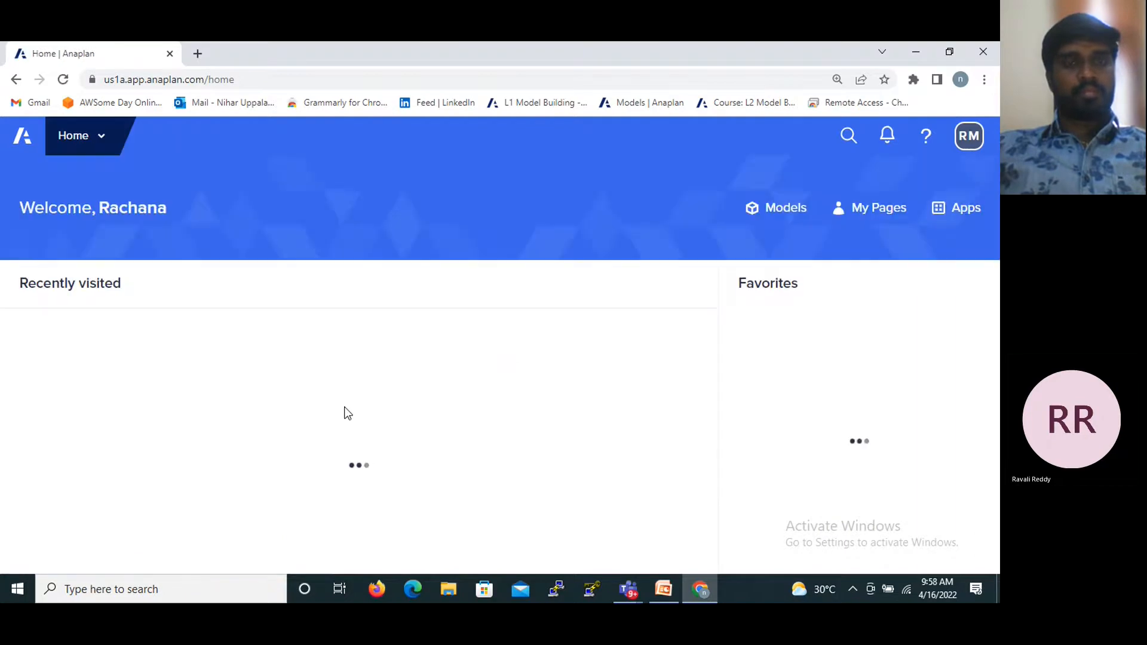
- Switch to Anaplan in the browser and open the recently visited Assignment model
scroll(344, 410, "down", 5)
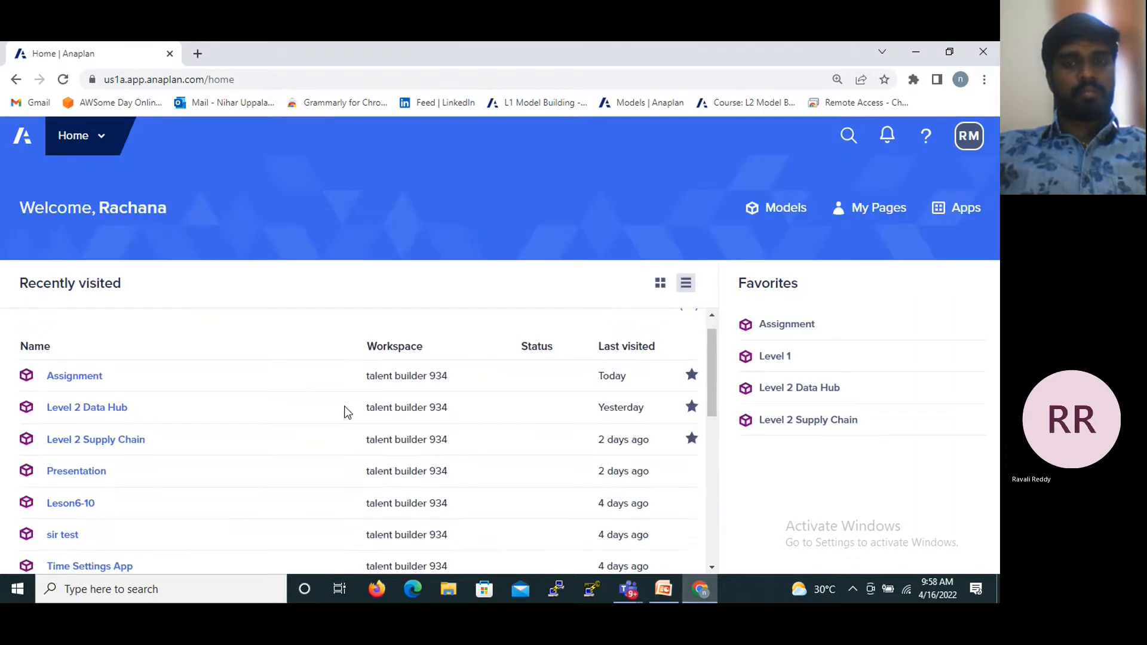
scroll(399, 391, "up", 5)
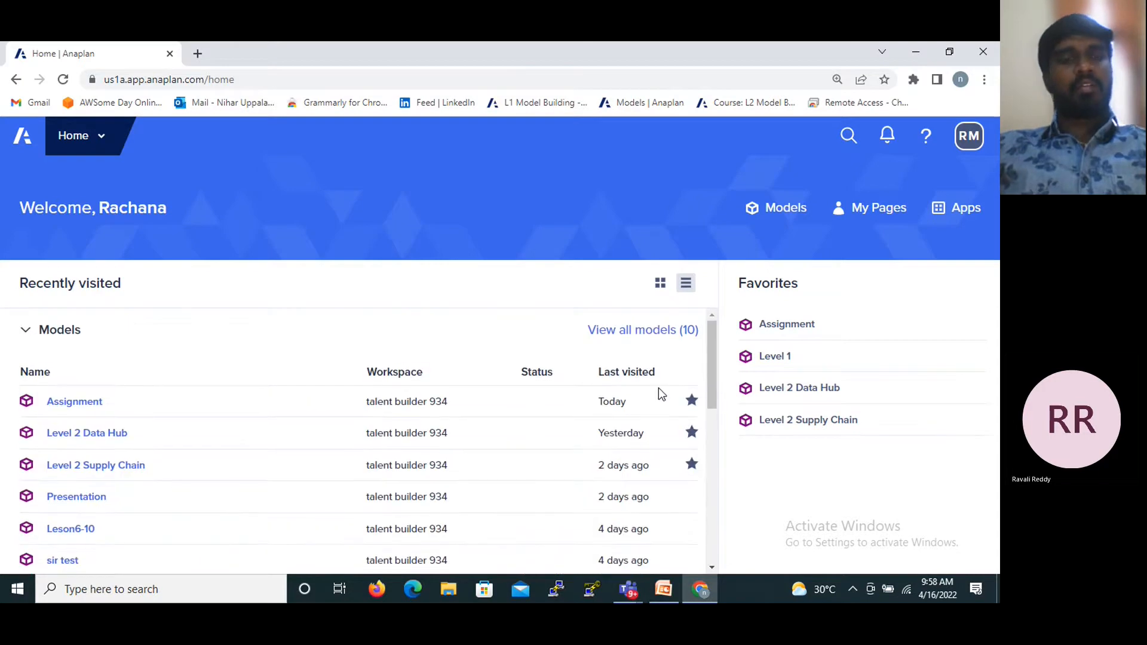
scroll(316, 358, "down", 3)
scroll(120, 358, "up", 3)
scroll(94, 389, "down", 1)
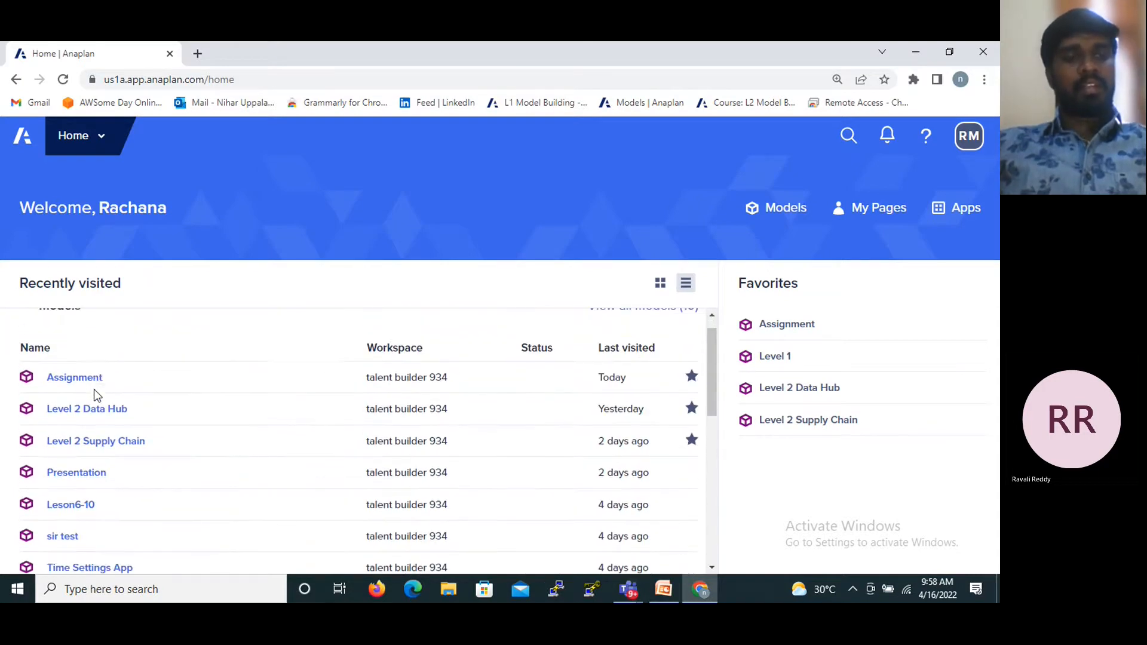
left_click(87, 383)
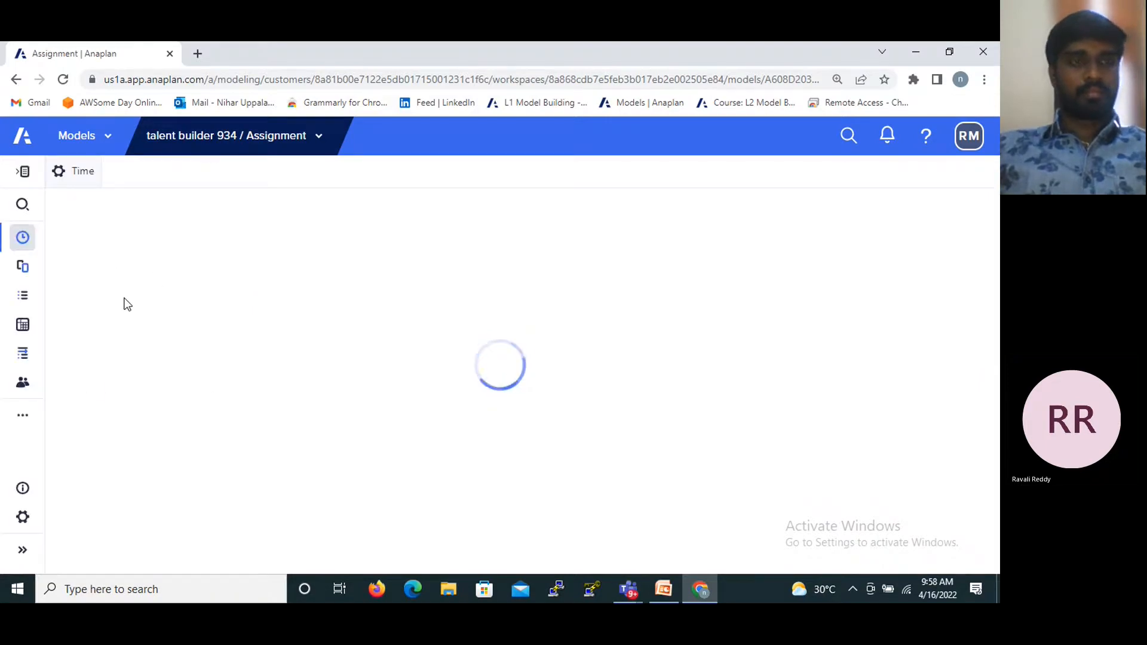
- Open input module 1 from the model's list of modules
left_click(23, 325)
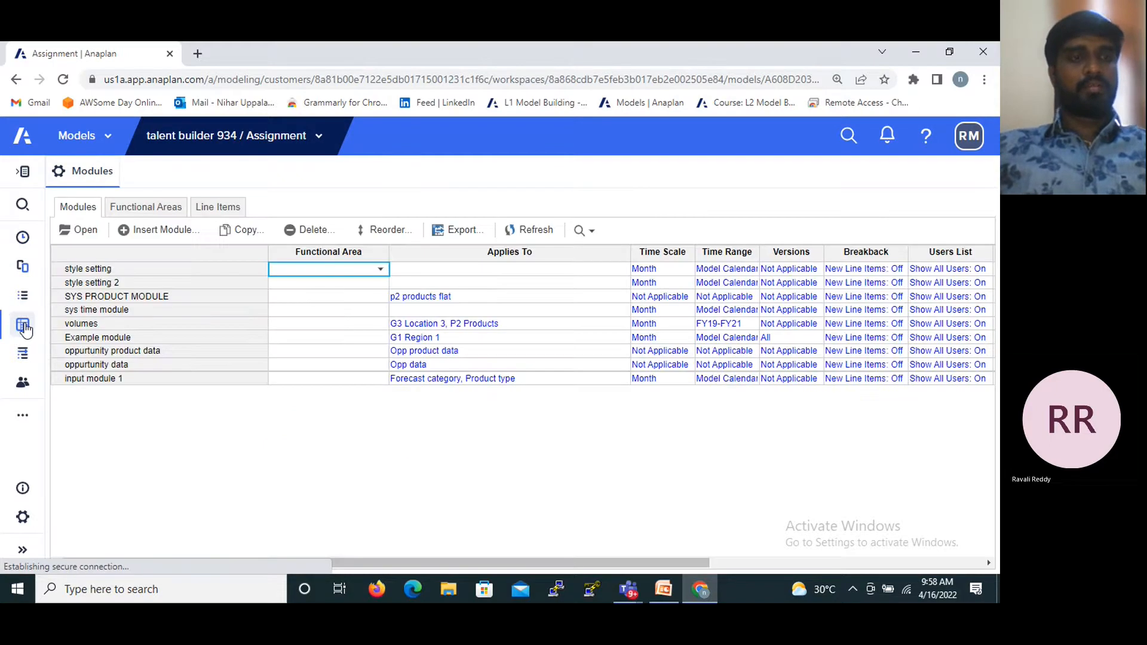
left_click(97, 379)
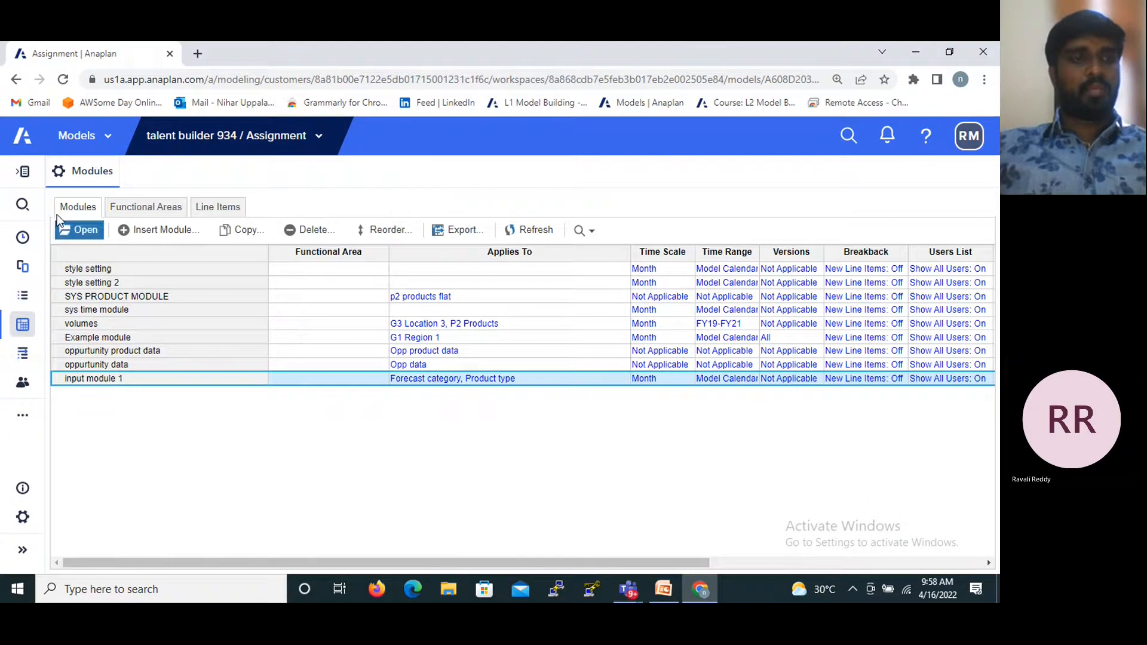
left_click(78, 230)
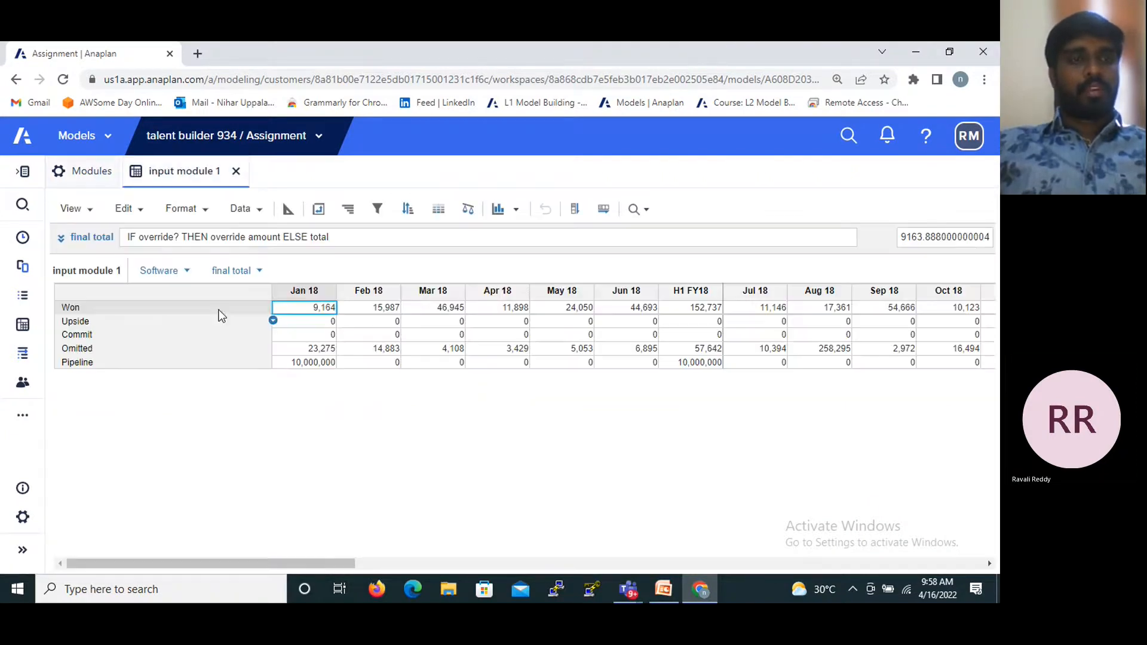
- Examine the options for publishing the module, its selected line items and its page selectors to a dashboard
left_click(90, 212)
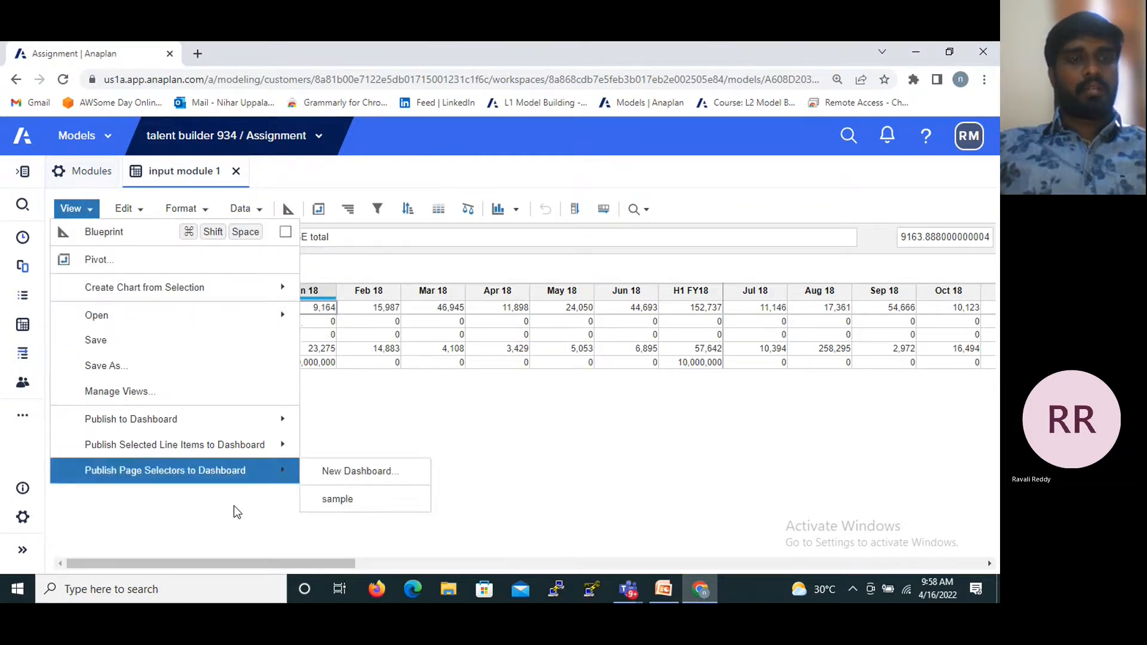
left_click(234, 506)
left_click(76, 209)
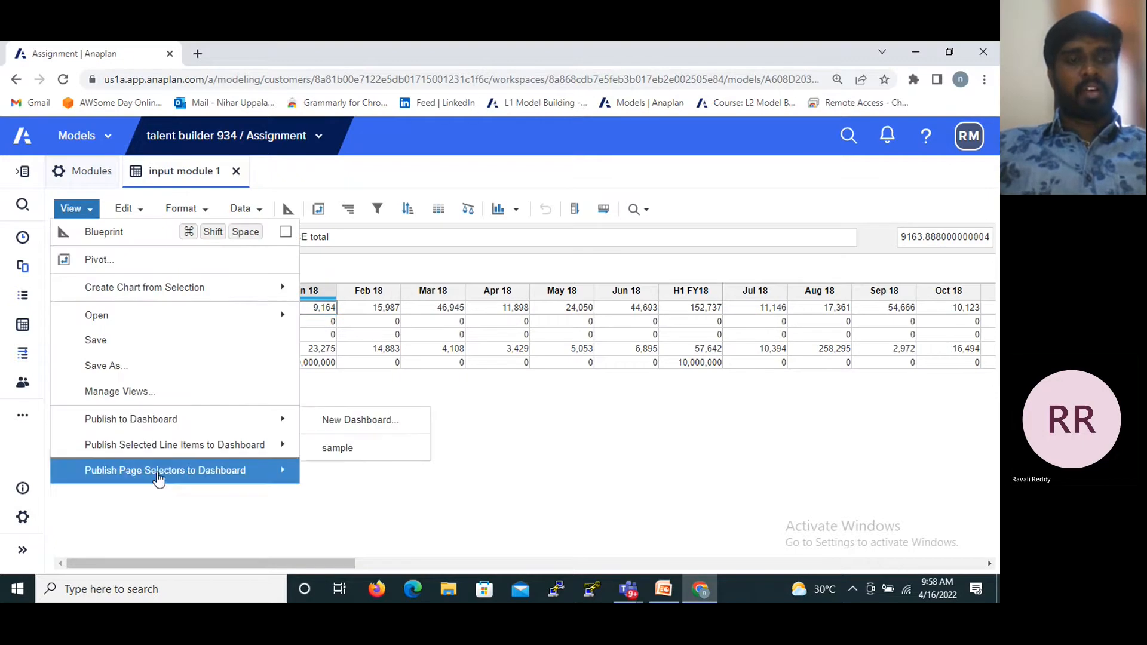
mouse_move(137, 421)
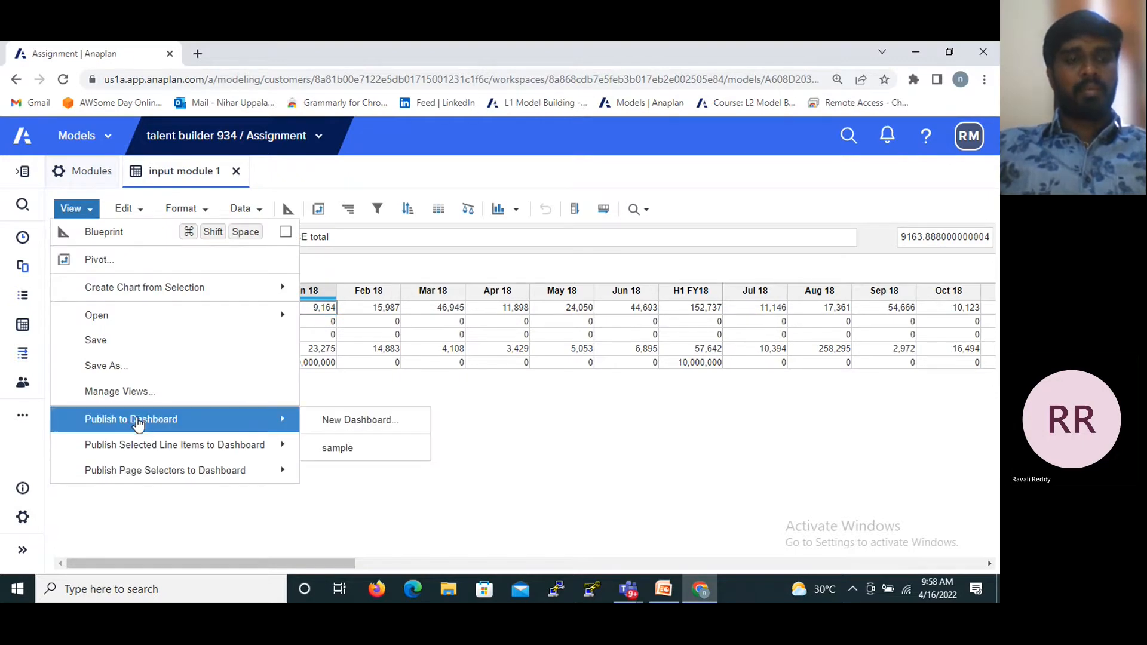
mouse_move(124, 453)
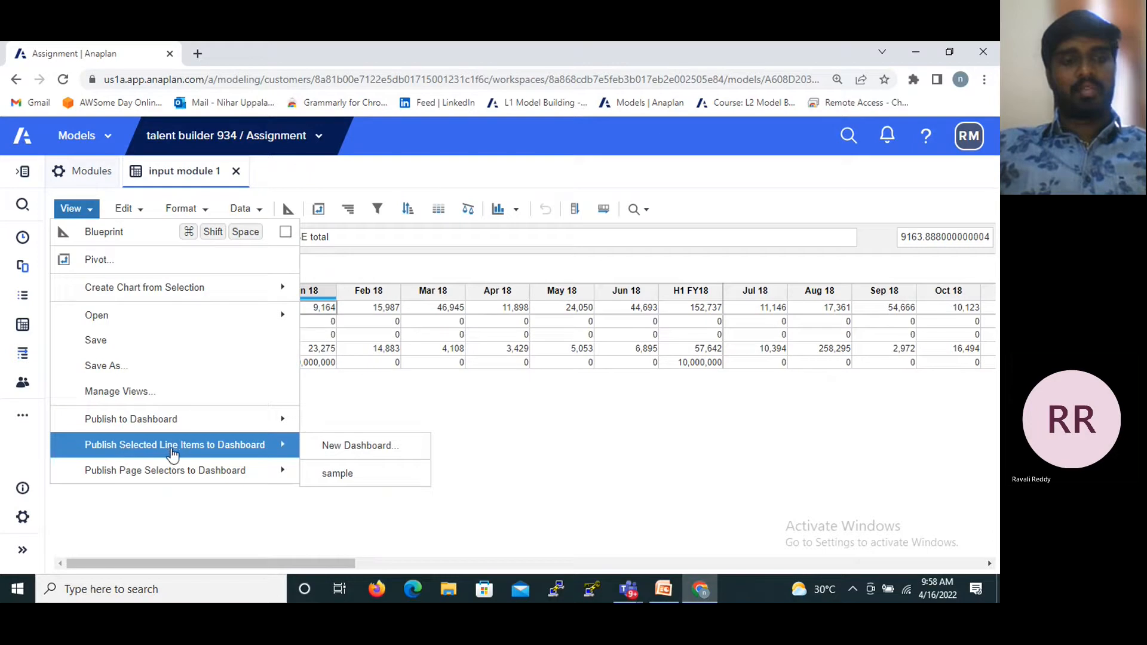
mouse_move(119, 485)
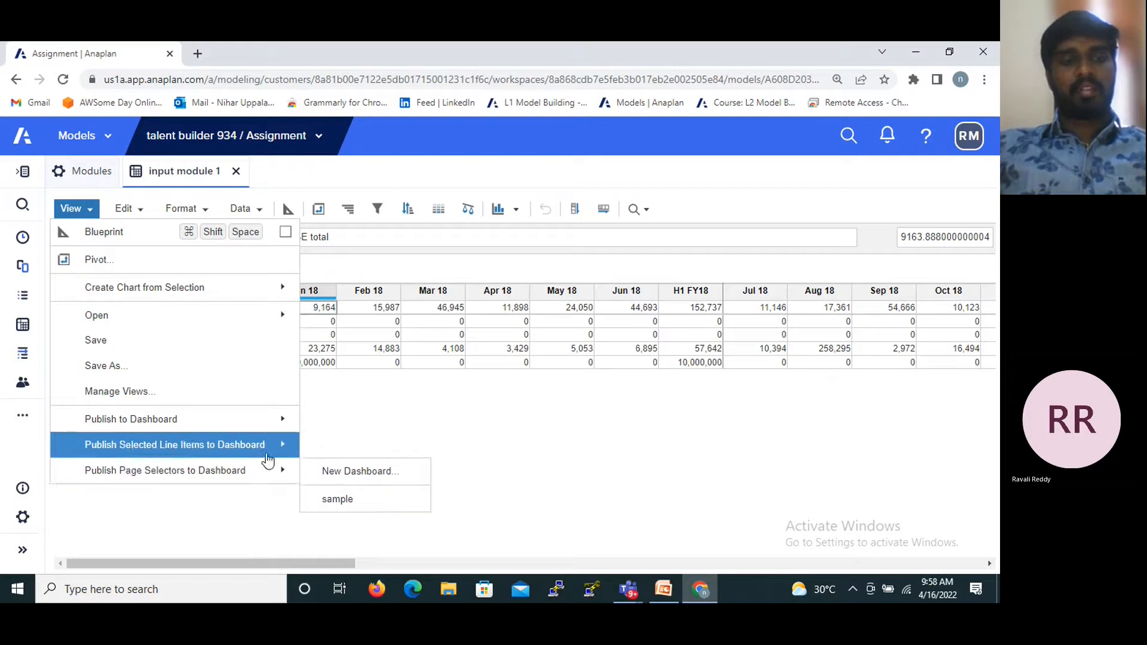
mouse_move(206, 431)
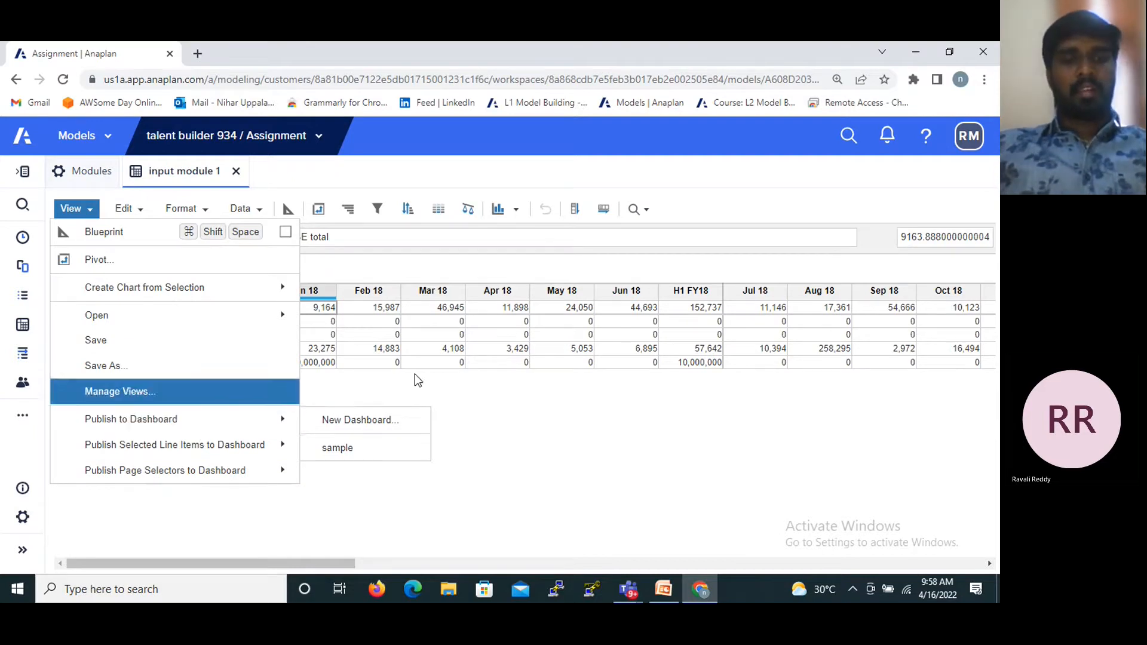
- Try to publish input module 1 to a new dashboard named Input module without a functional area
left_click(354, 431)
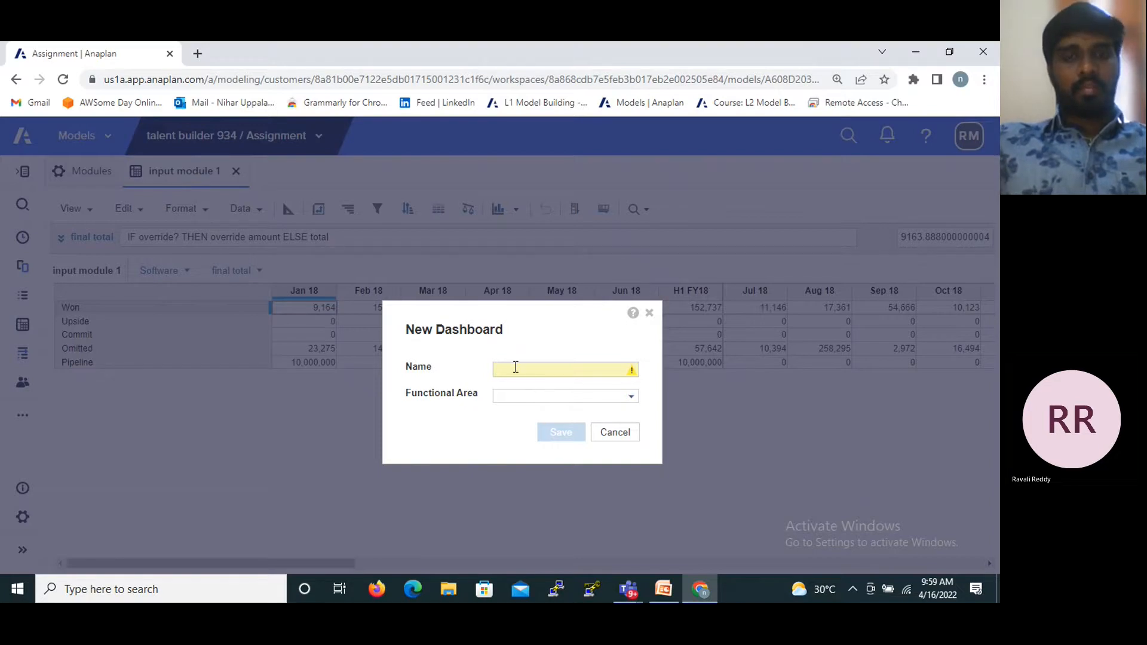
left_click(515, 367)
type("Inpute module")
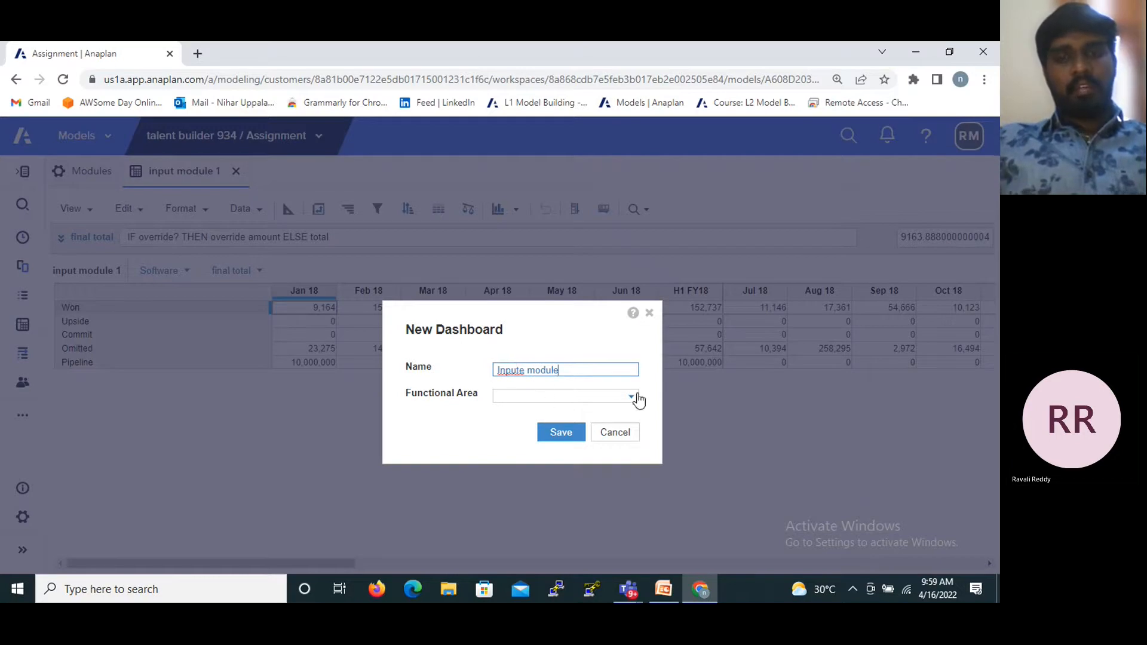
left_click(633, 399)
left_click(523, 370)
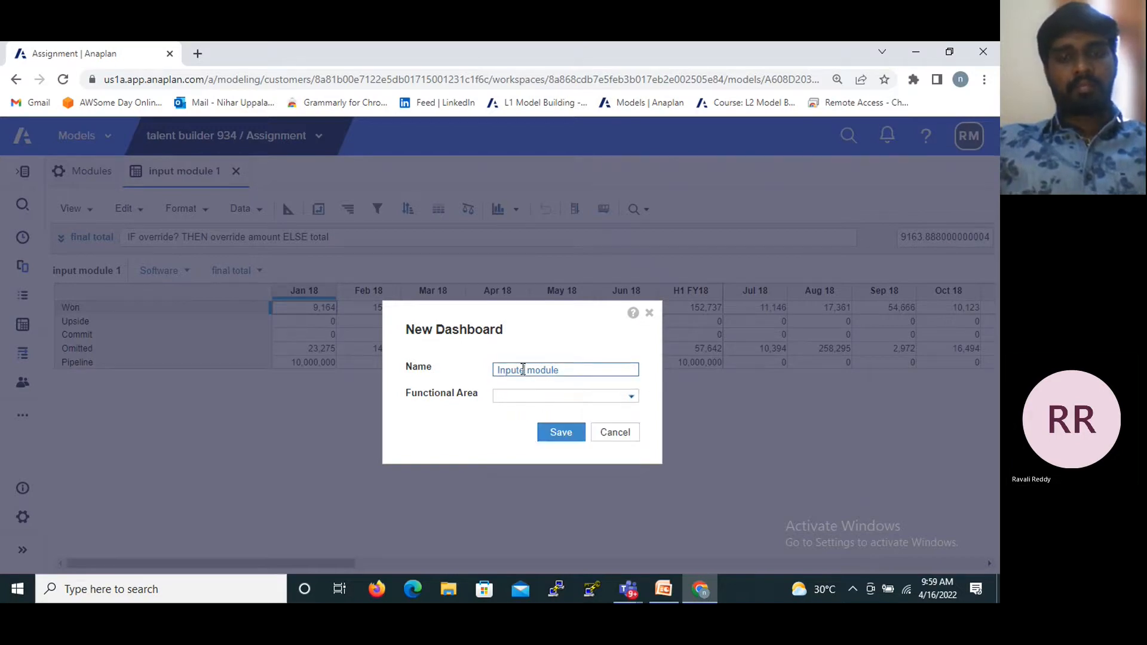
key("BackSpace")
key("BackSpace")
key("BackSpace")
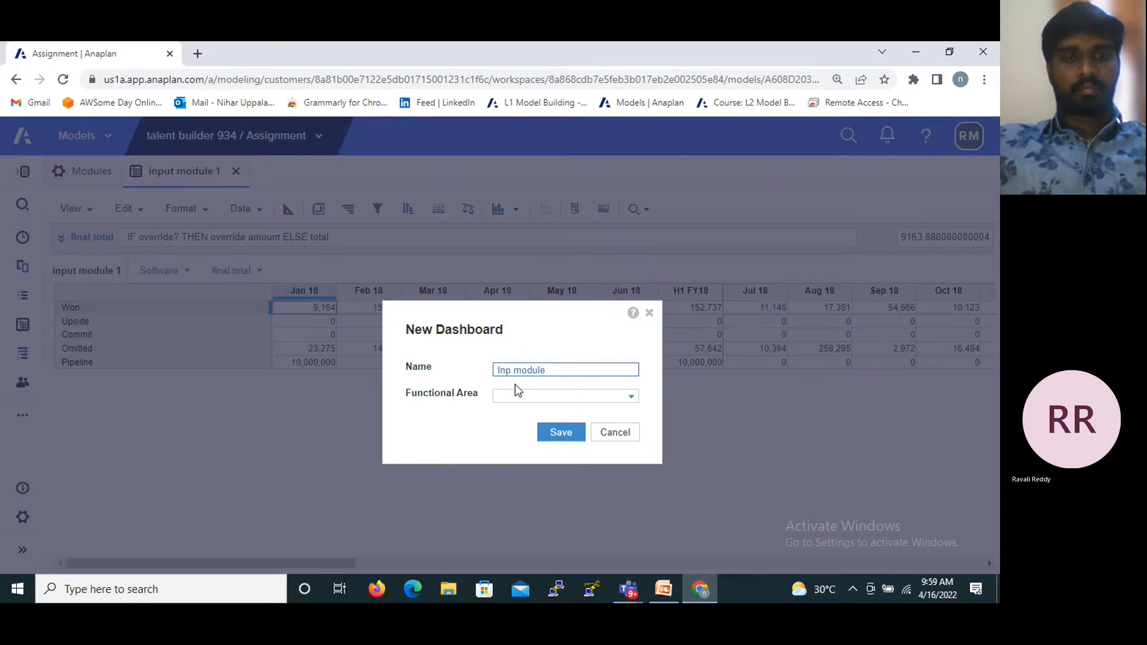
type("ut")
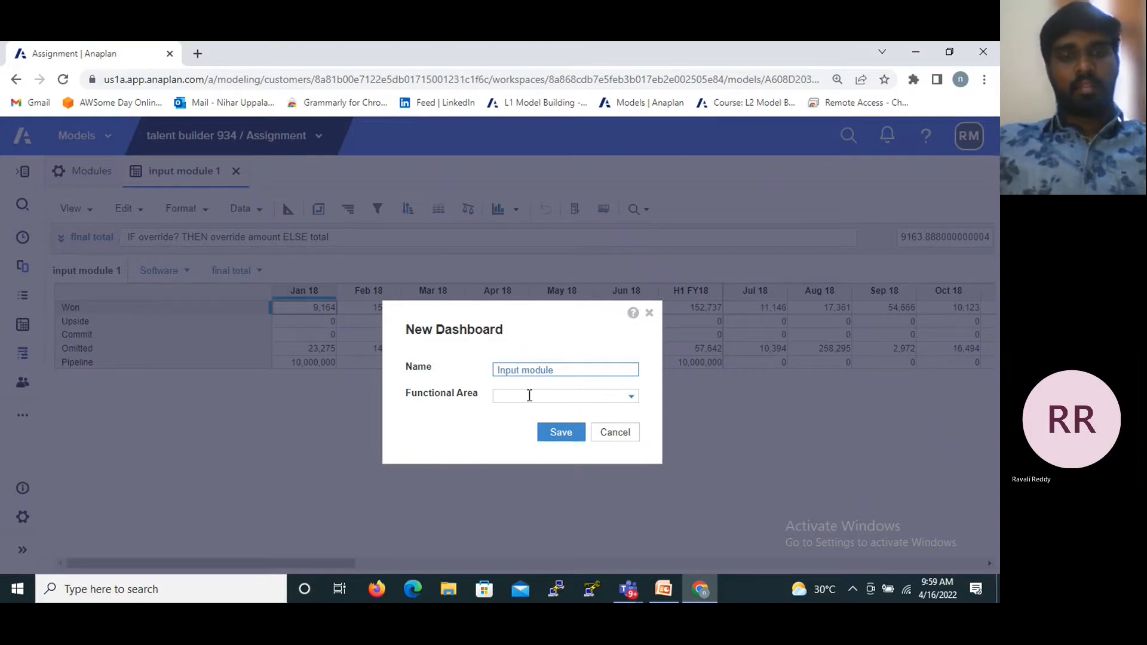
left_click(632, 397)
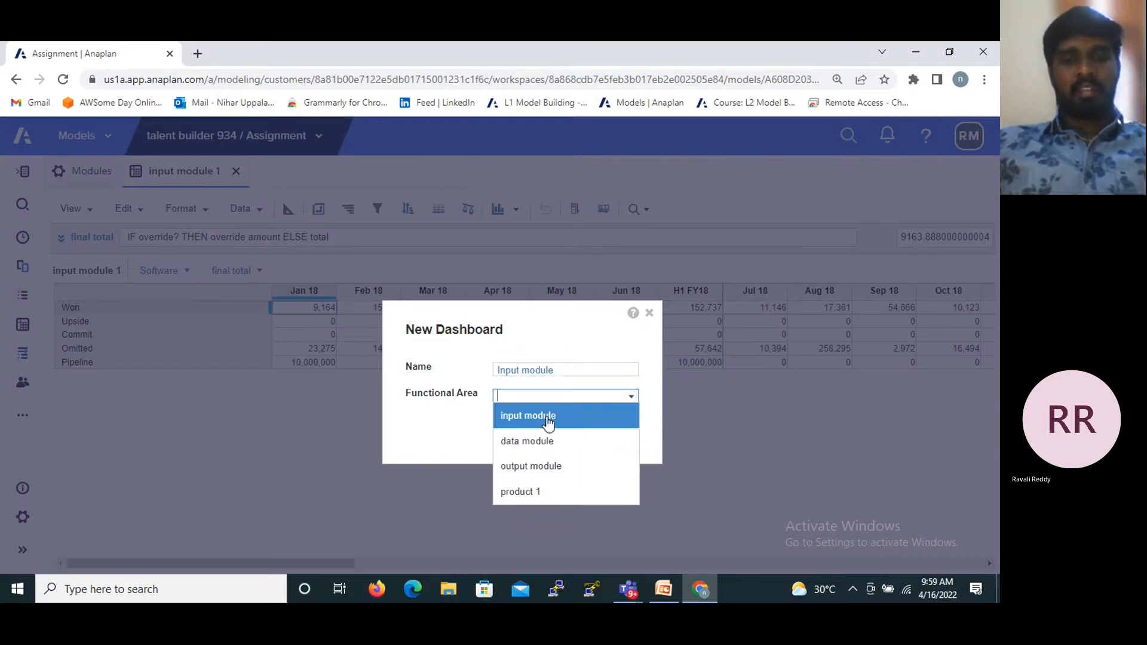
left_click(430, 462)
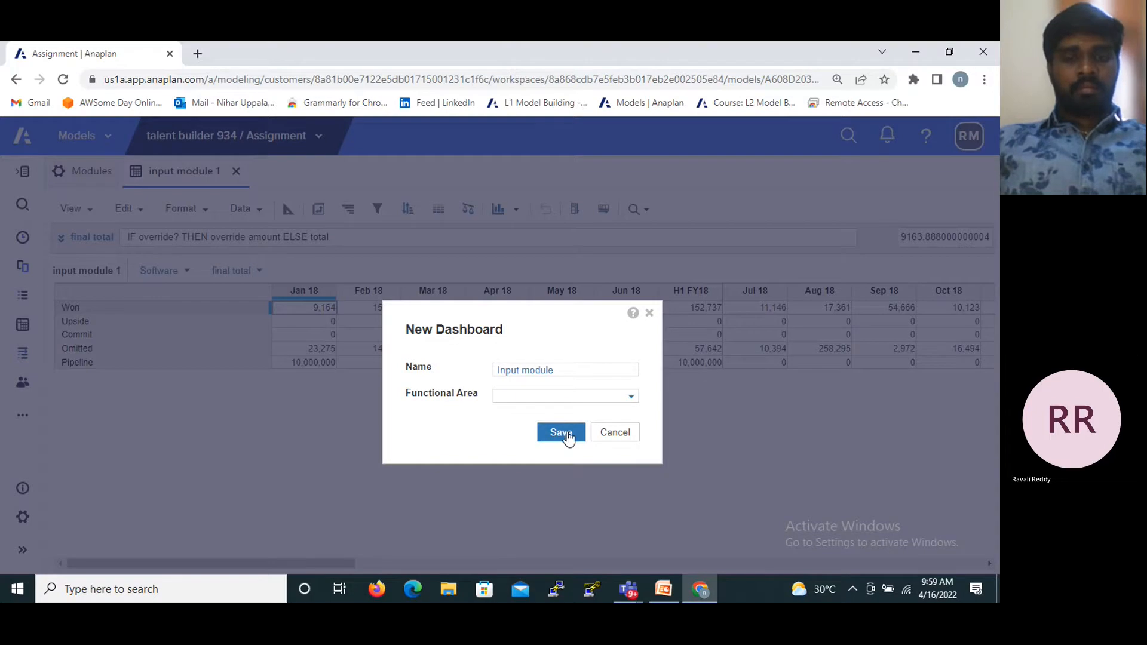
left_click(566, 439)
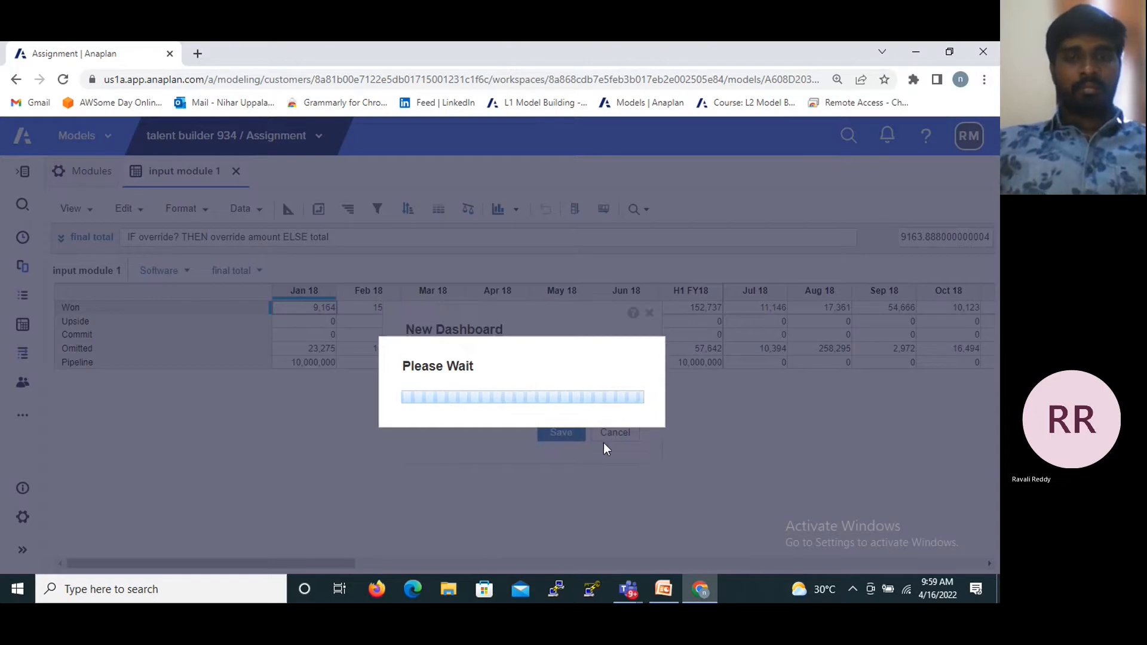
left_click(681, 432)
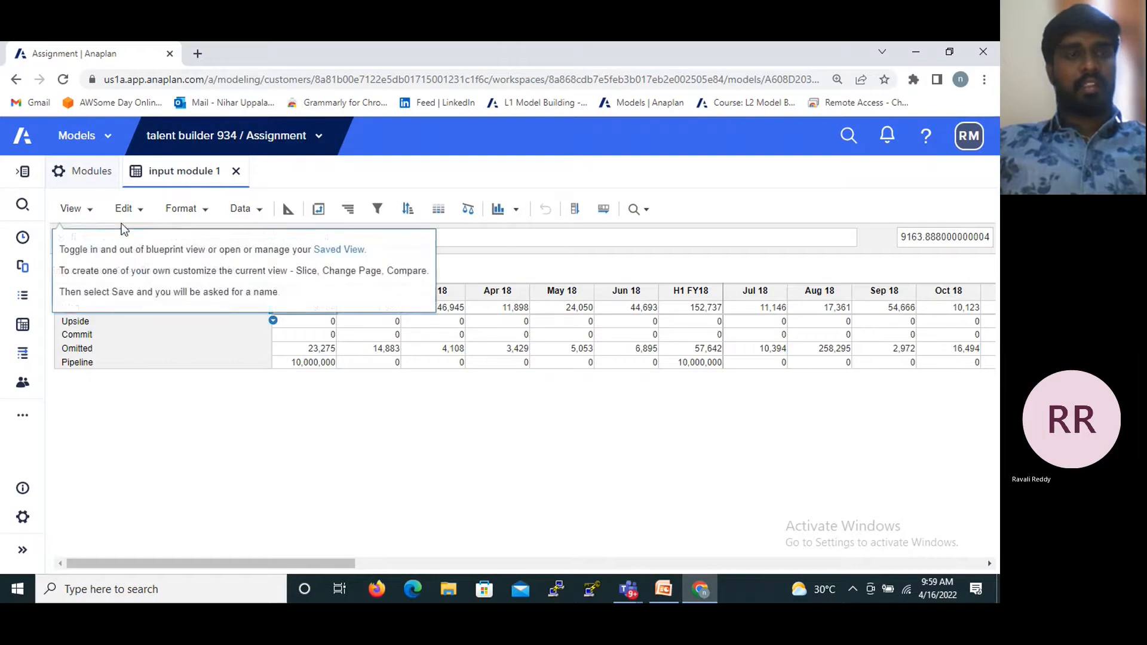
- Publish input module 1 to a new dashboard named input dashboard in the input module functional area
left_click(73, 209)
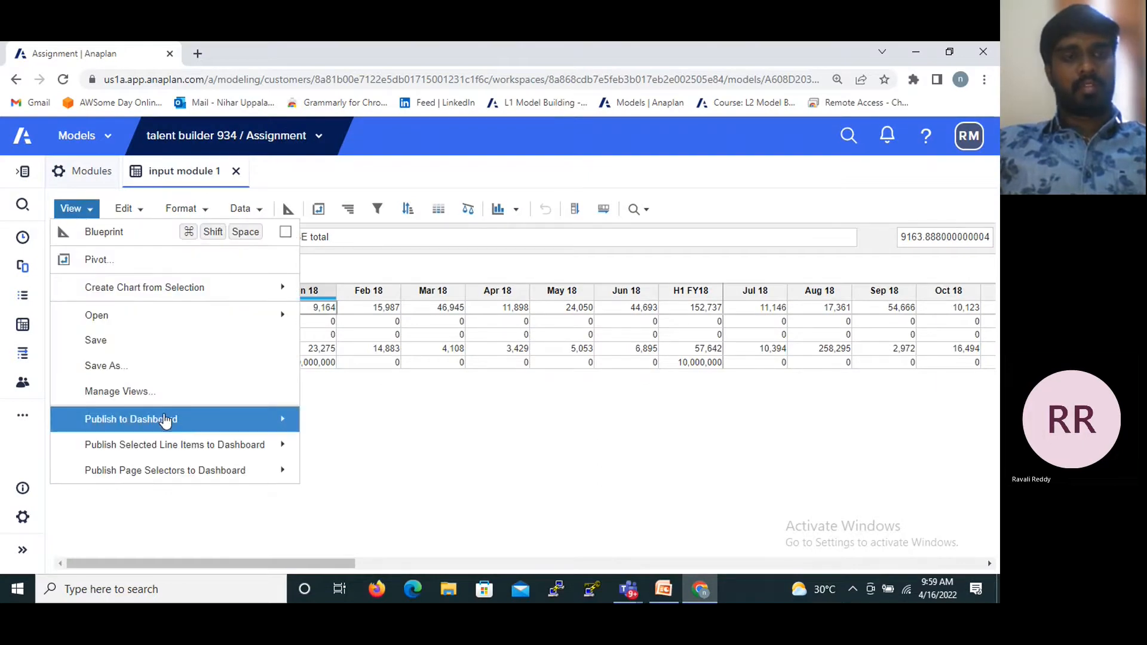
left_click(378, 420)
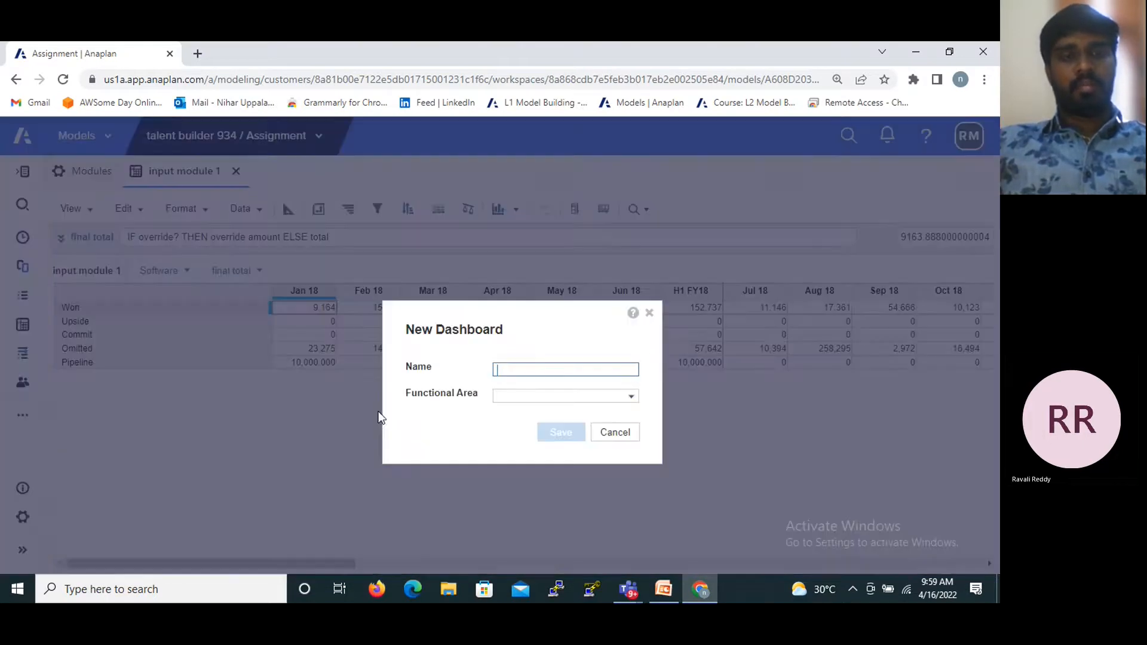
type("in")
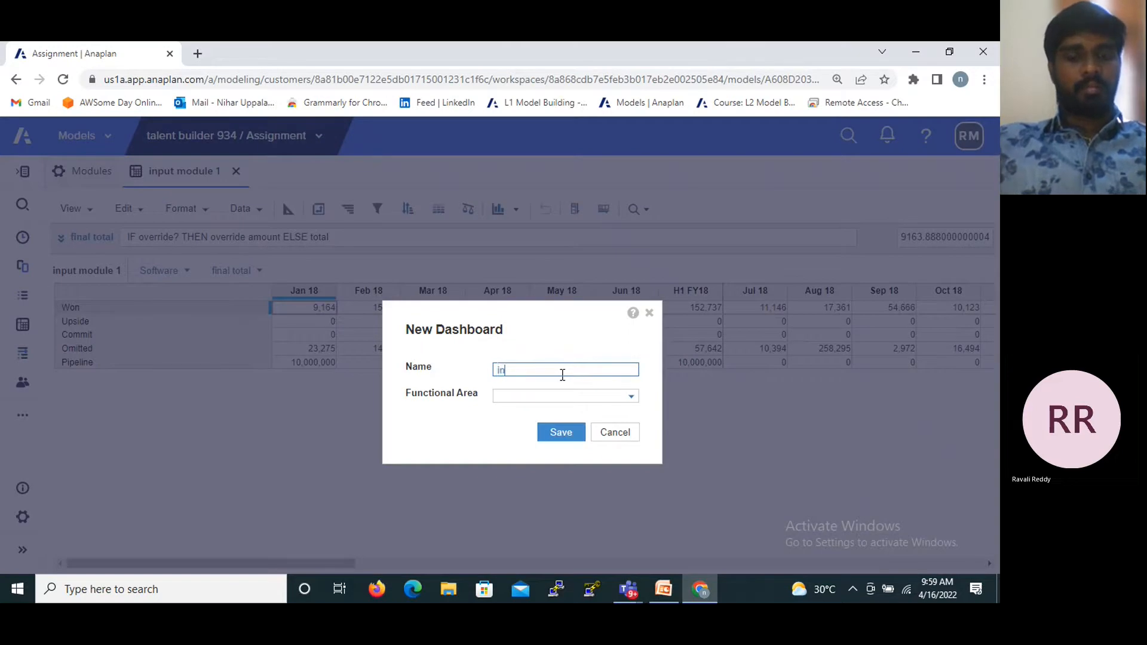
type("put dashboard")
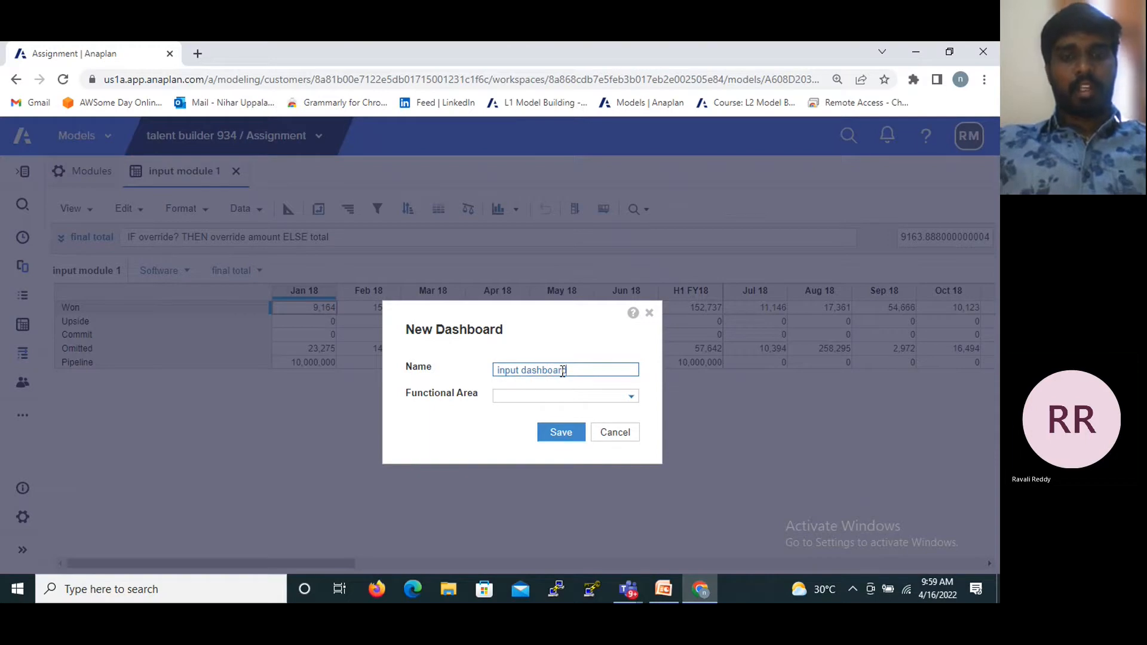
left_click(630, 397)
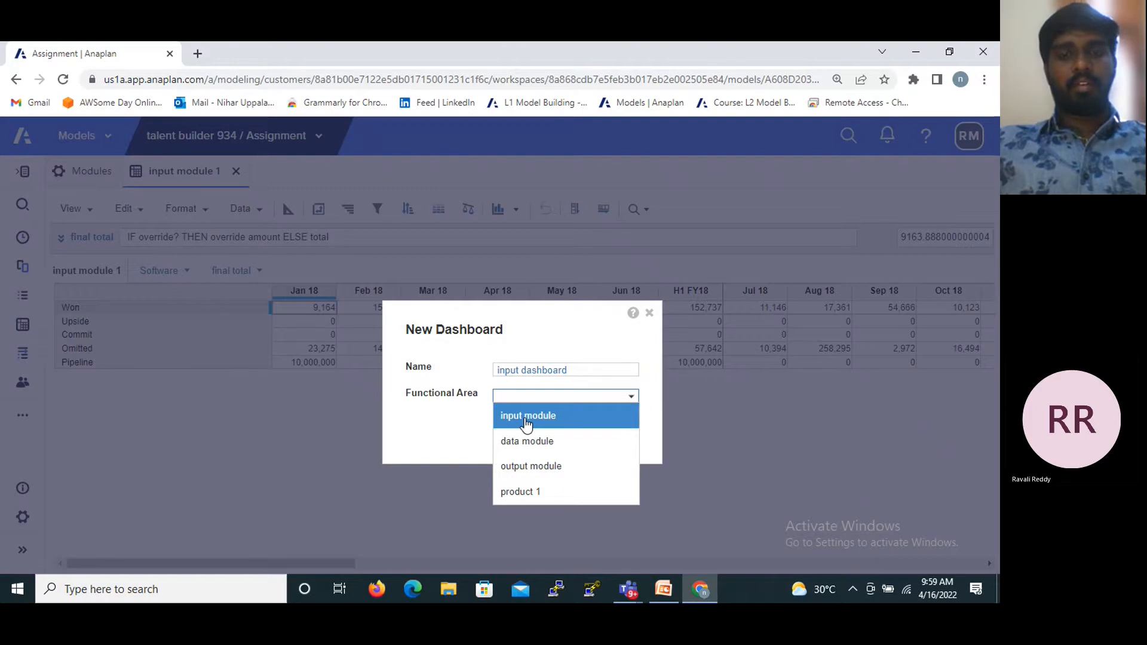
left_click(525, 418)
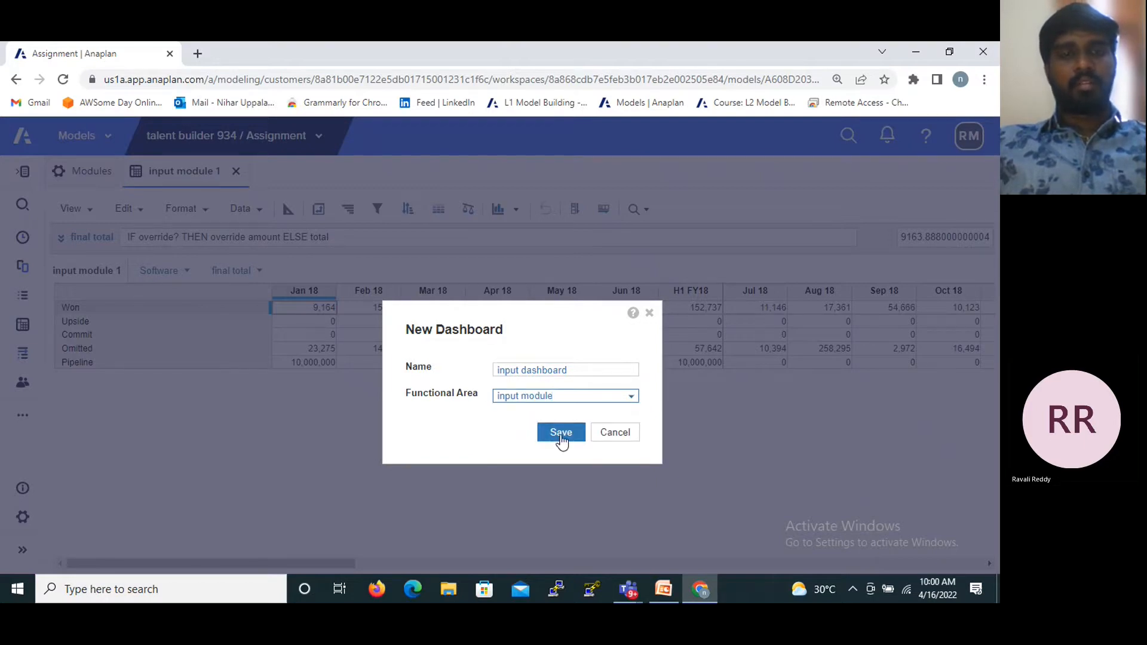
left_click(630, 400)
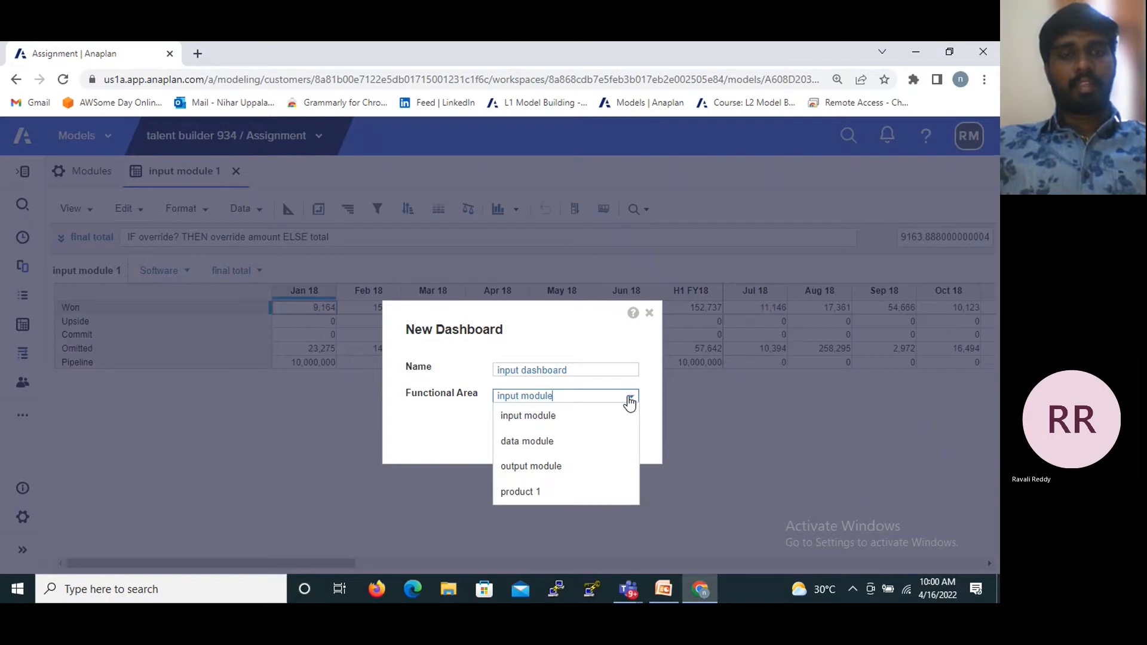
left_click(631, 400)
left_click(550, 441)
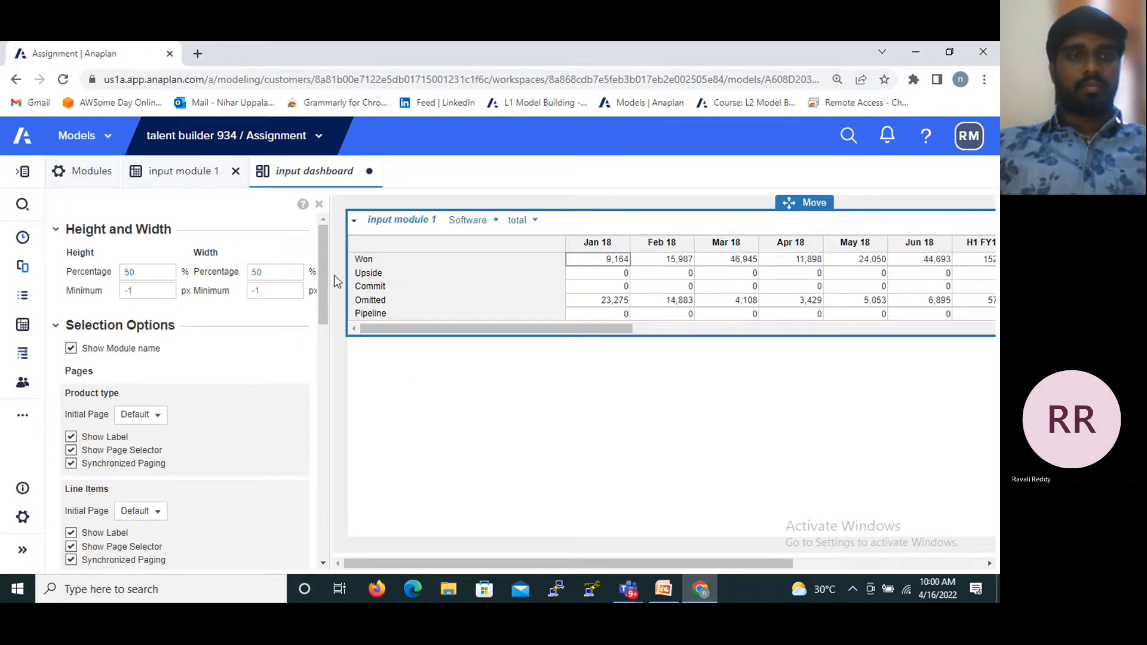
- Review the published grid's size and selection options, and return to input module 1 to view the available chart types
left_click_drag(321, 261, 316, 303)
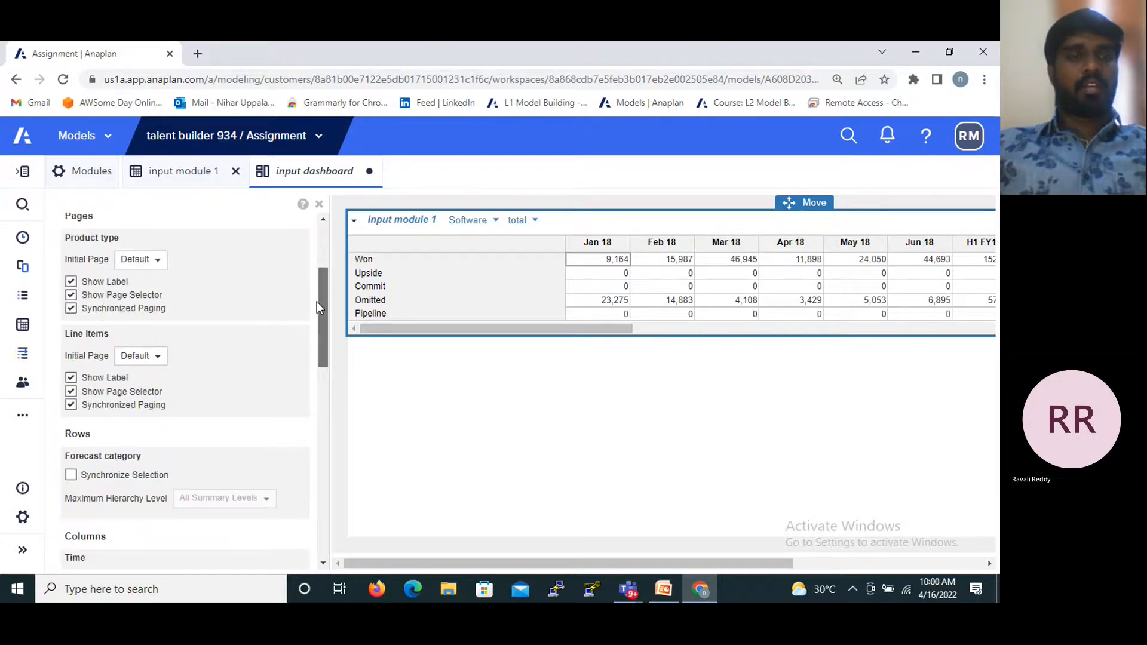
left_click_drag(317, 302, 317, 246)
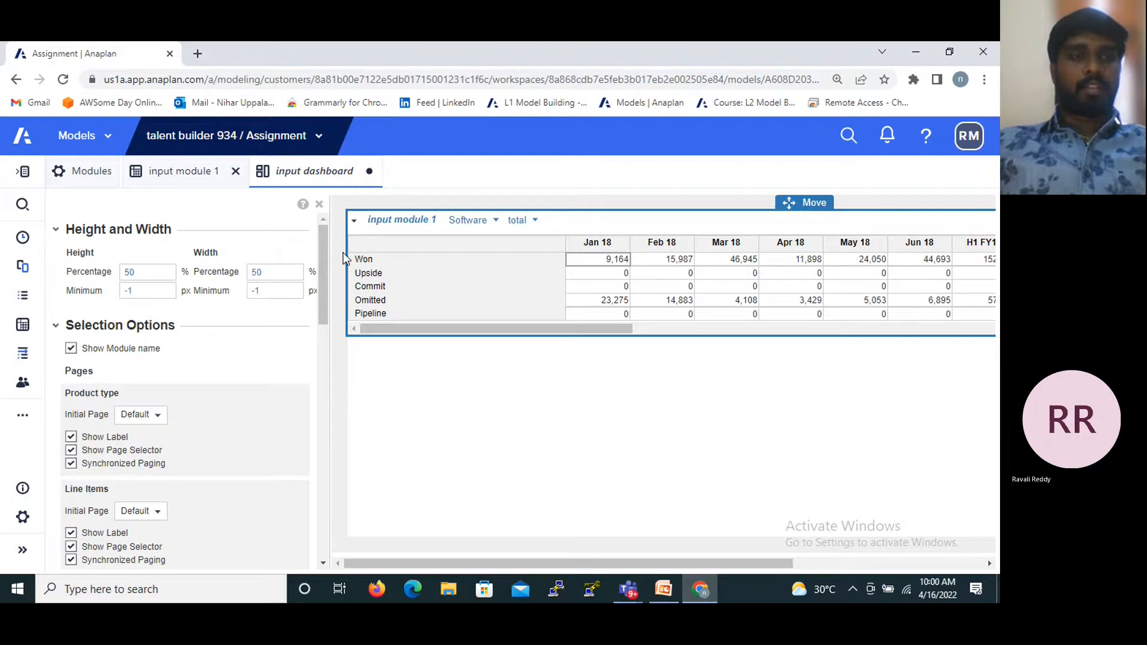
left_click(166, 175)
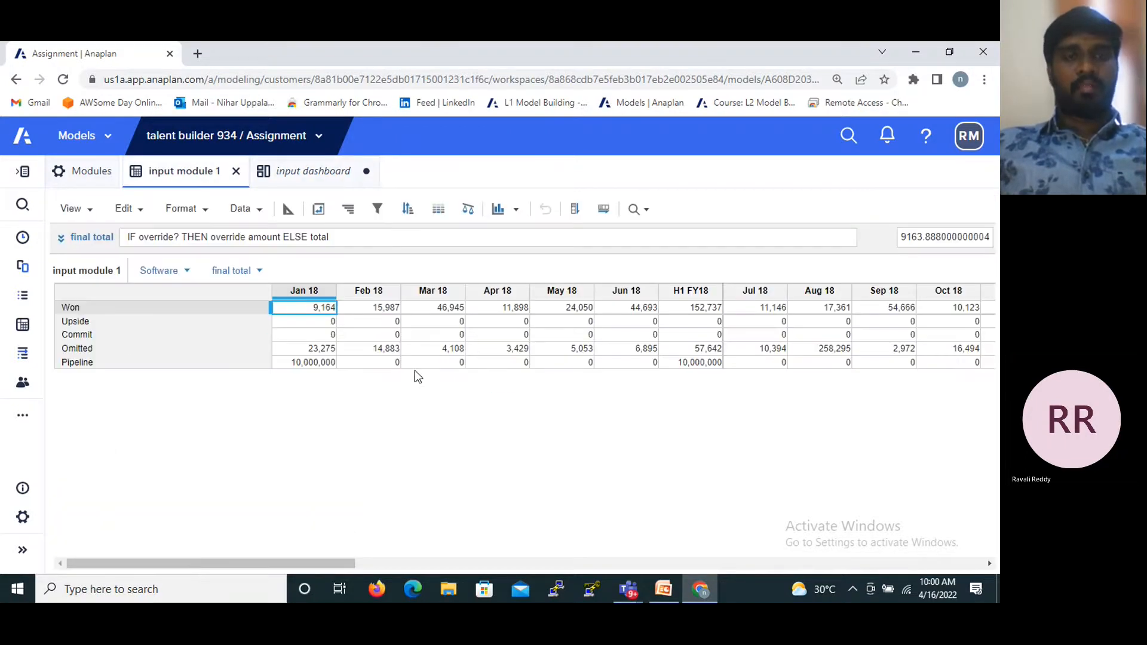
left_click(516, 212)
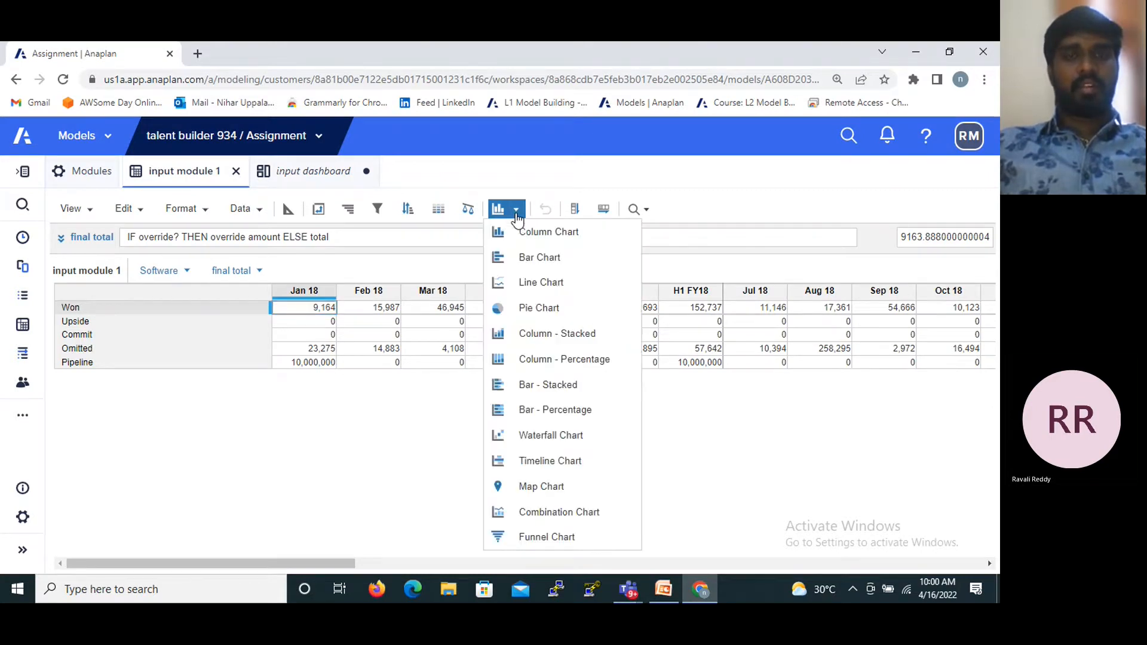
left_click(363, 519)
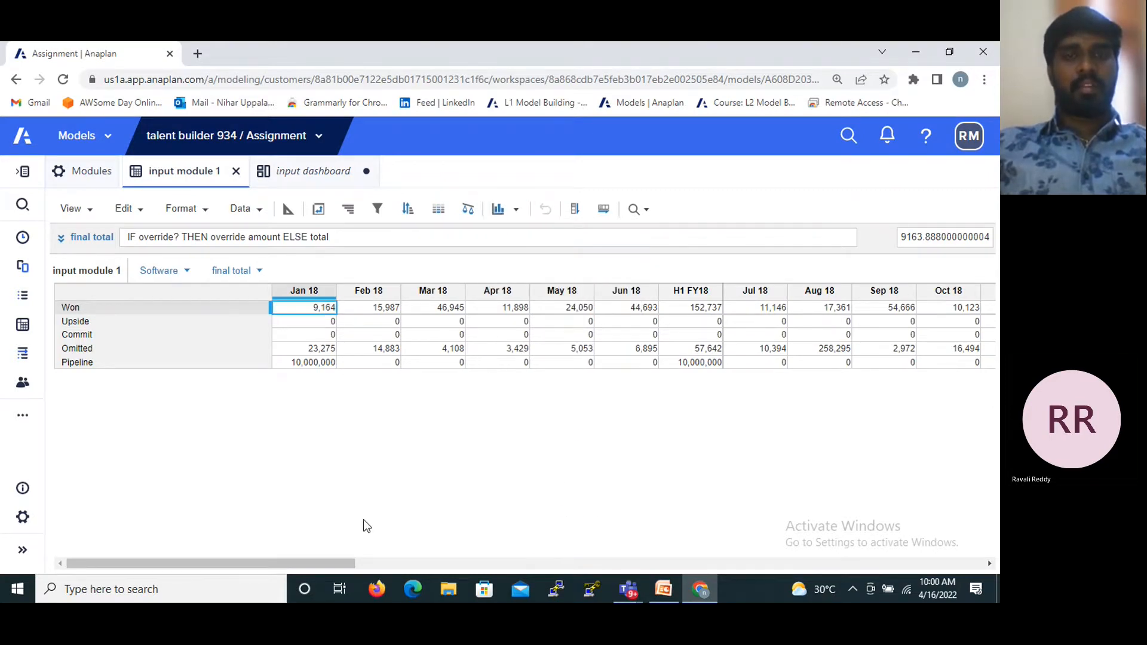
left_click(512, 216)
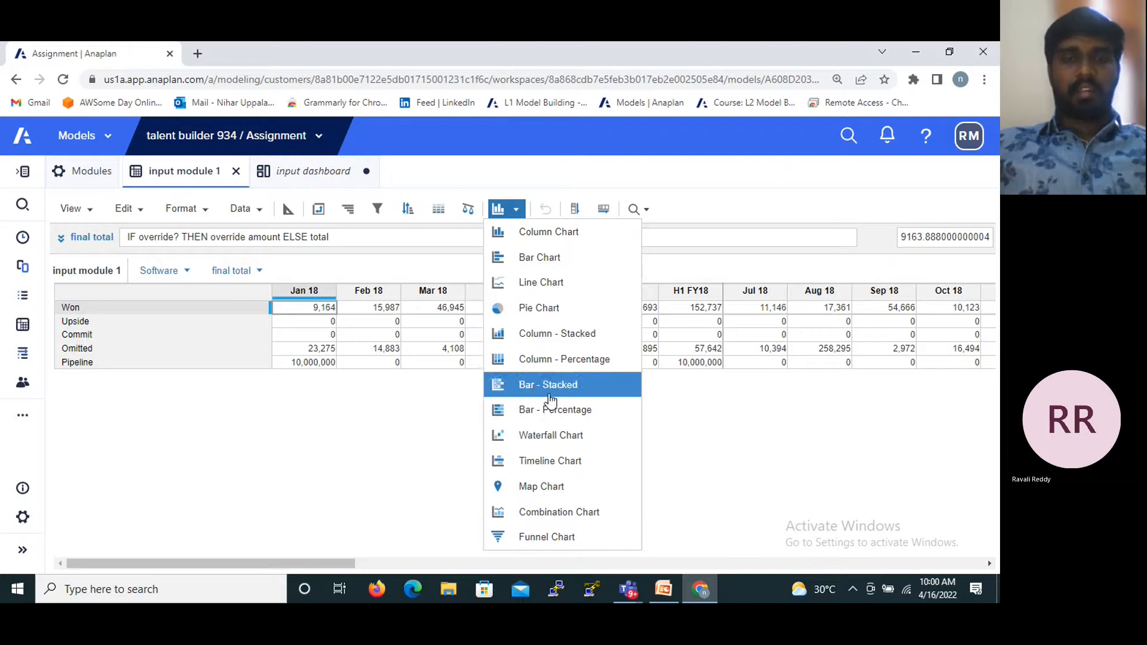
left_click(518, 289)
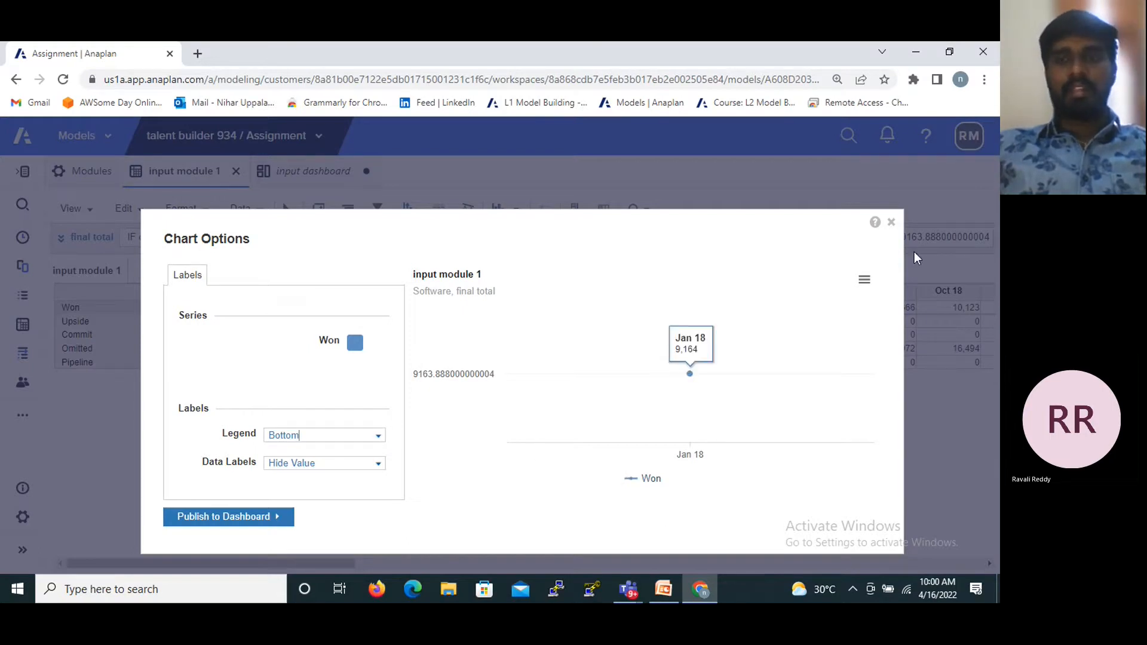
left_click(891, 222)
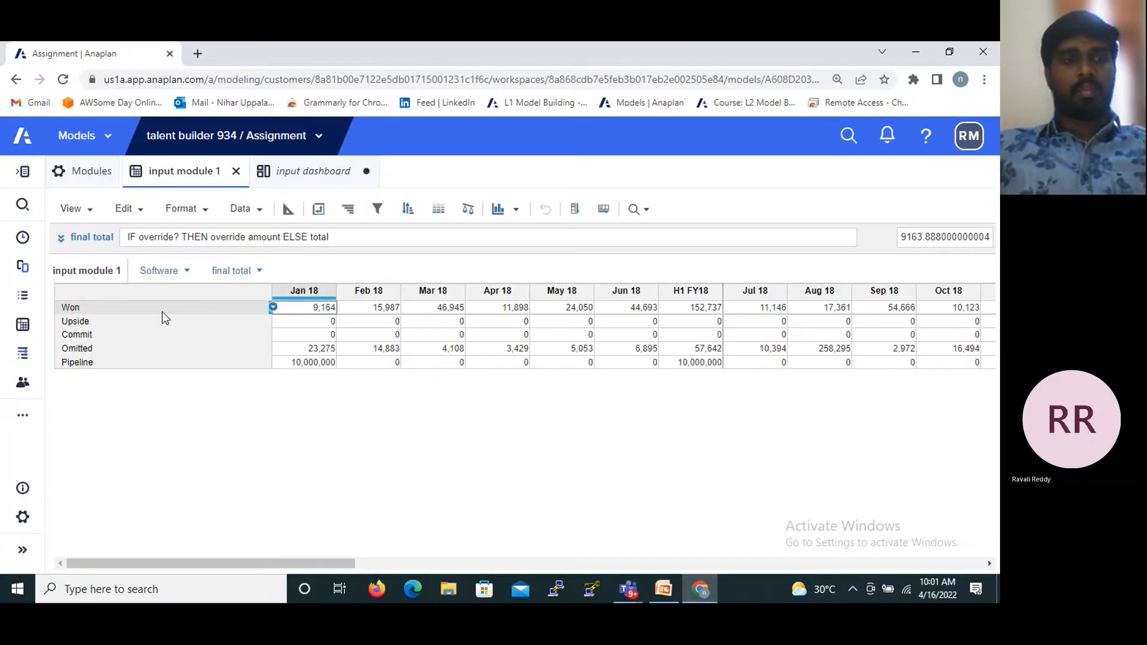
- Create a line chart from the whole input module 1 grid and publish it to input dashboard
left_click(170, 288)
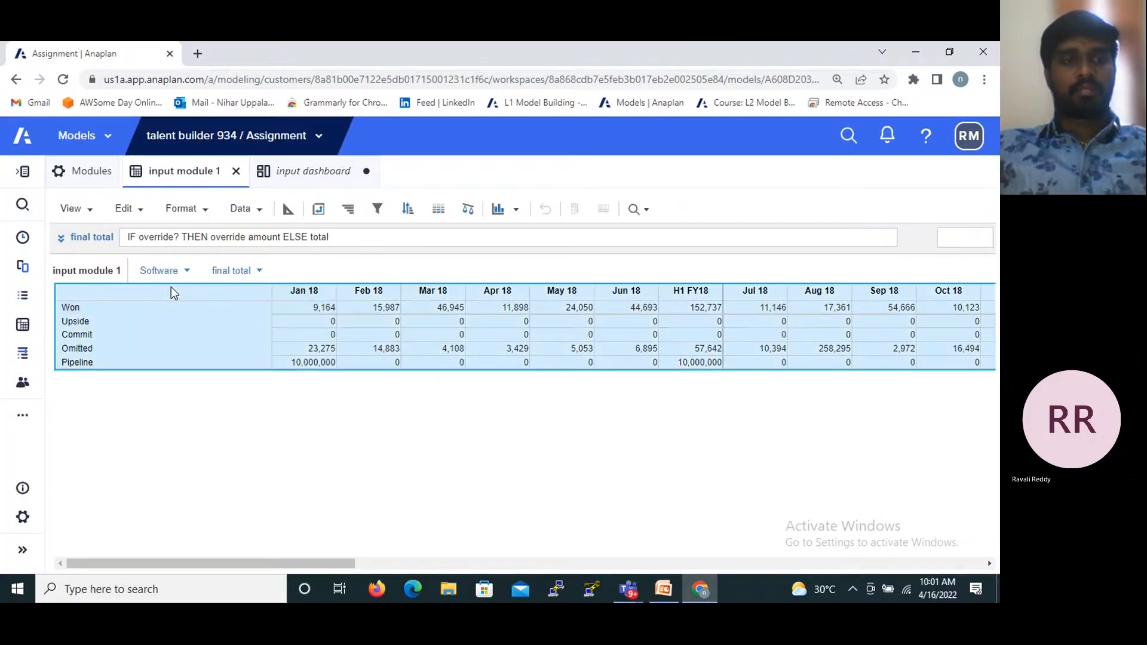
left_click(512, 208)
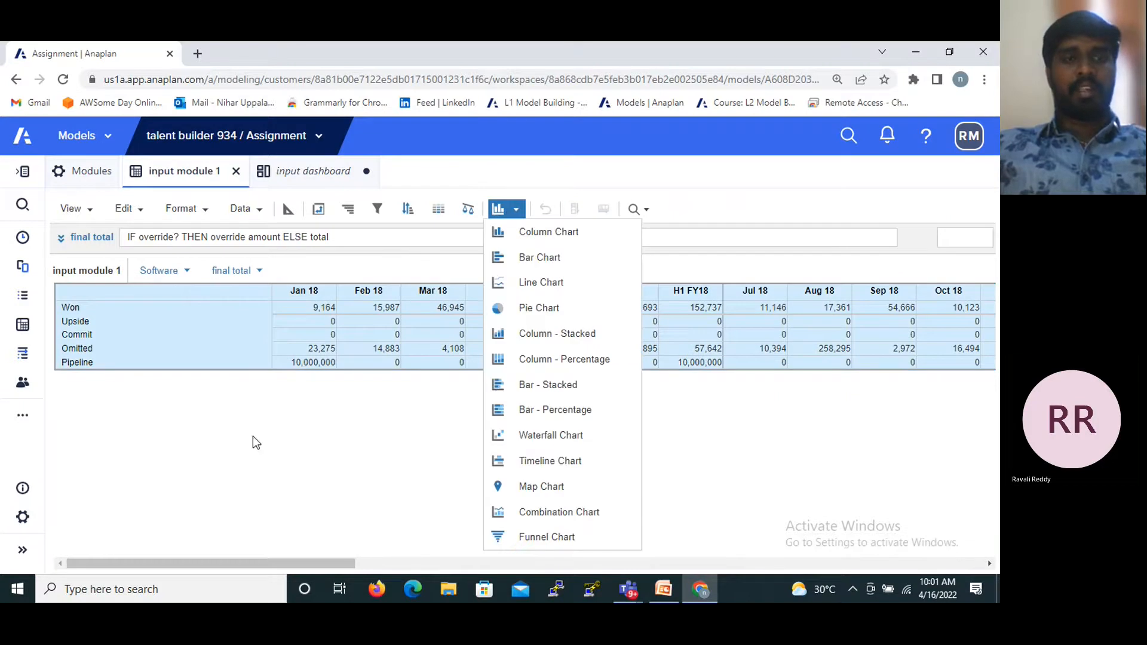
left_click(550, 289)
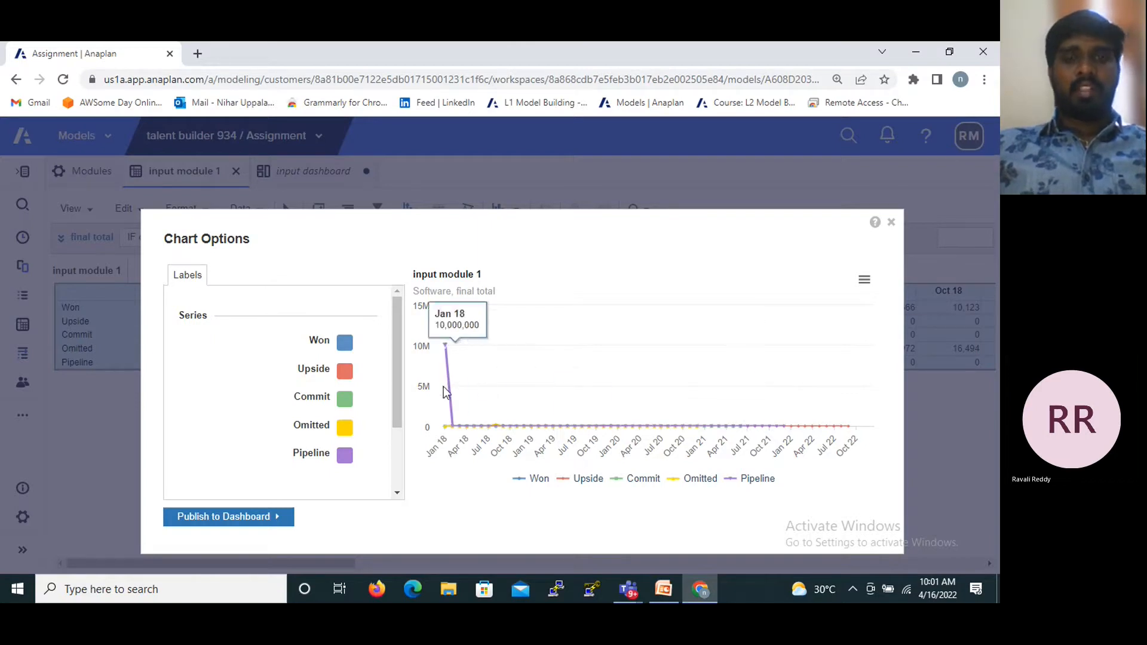
left_click(219, 523)
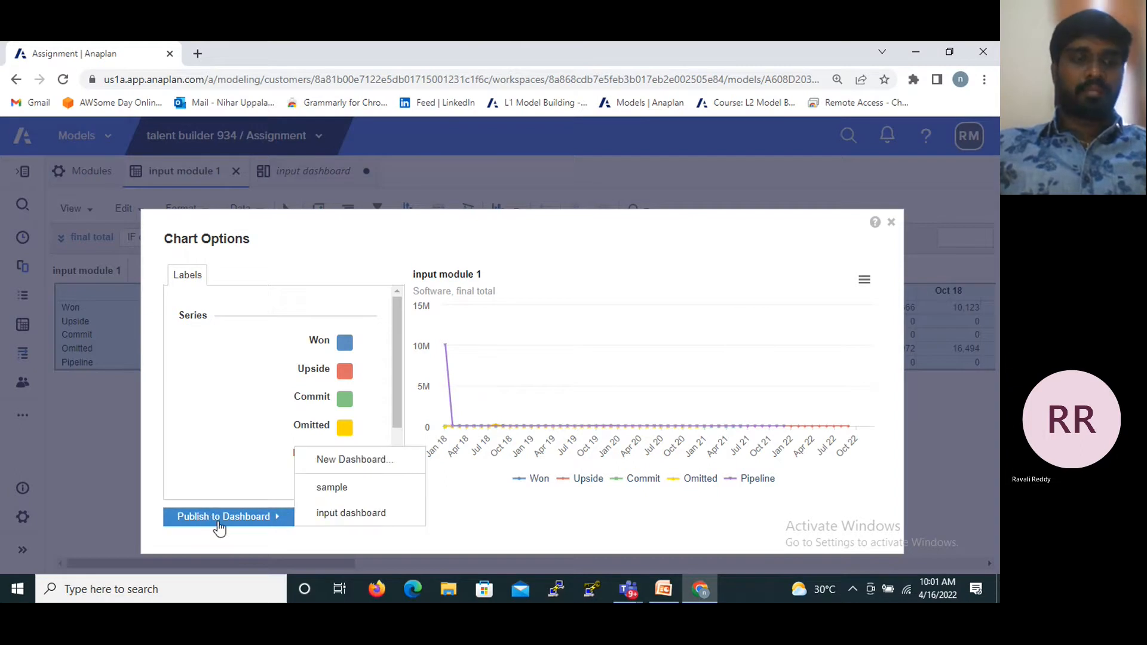
left_click(349, 515)
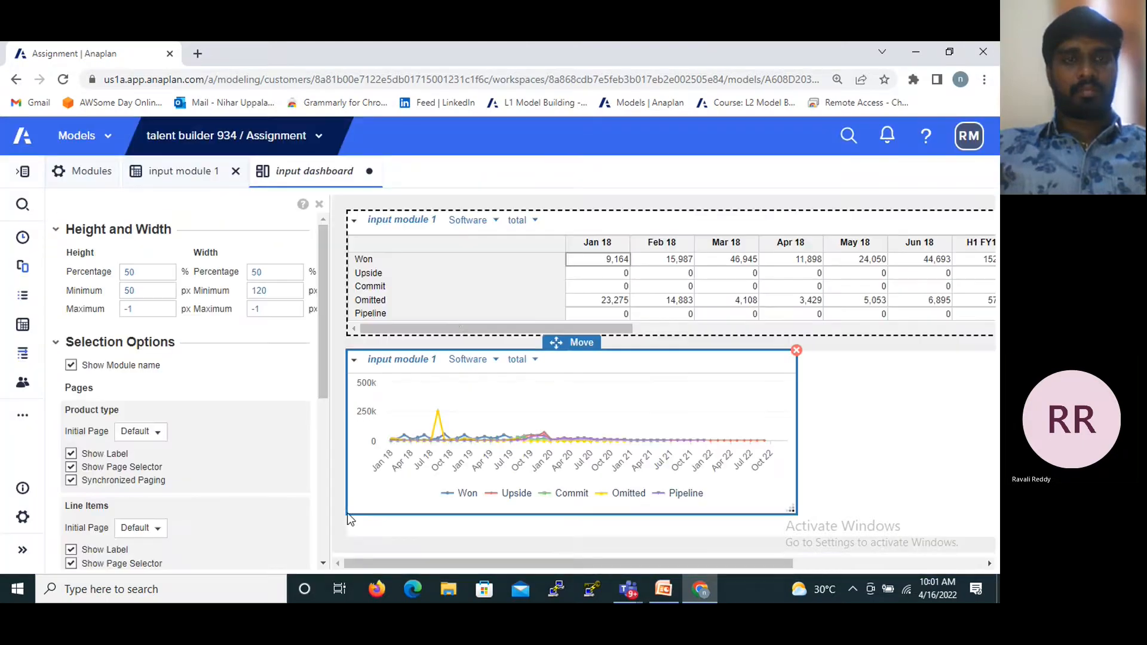
- Hide the labels and page selectors of both Product type and Line Items on the dashboard's input module 1 grid
mouse_move(439, 424)
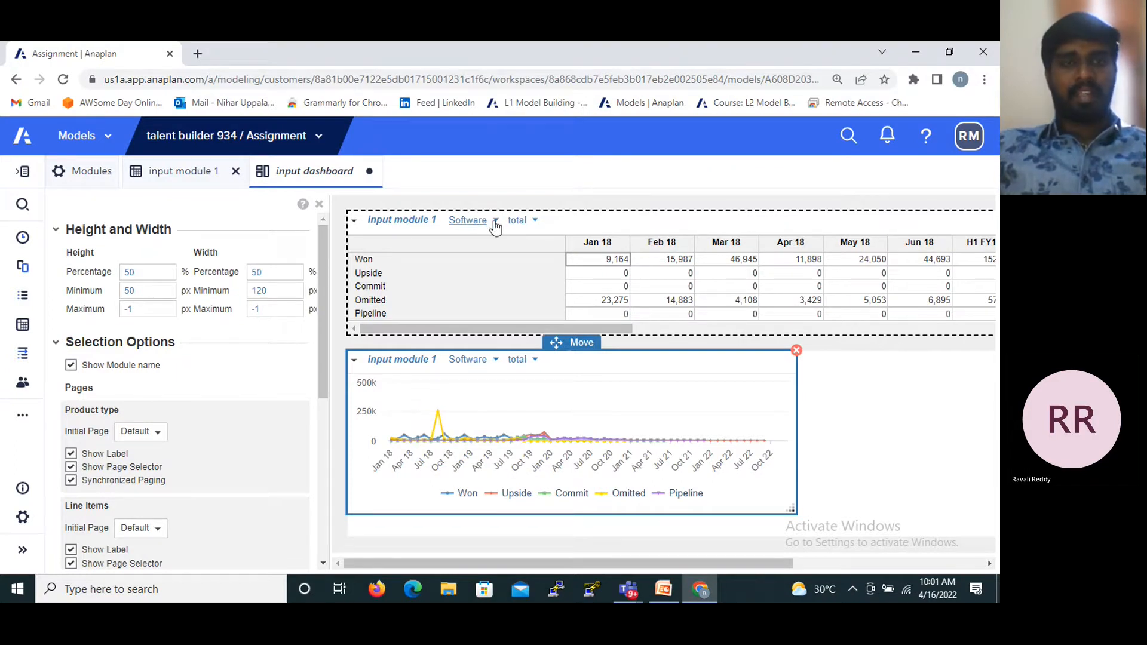
left_click_drag(324, 294, 326, 373)
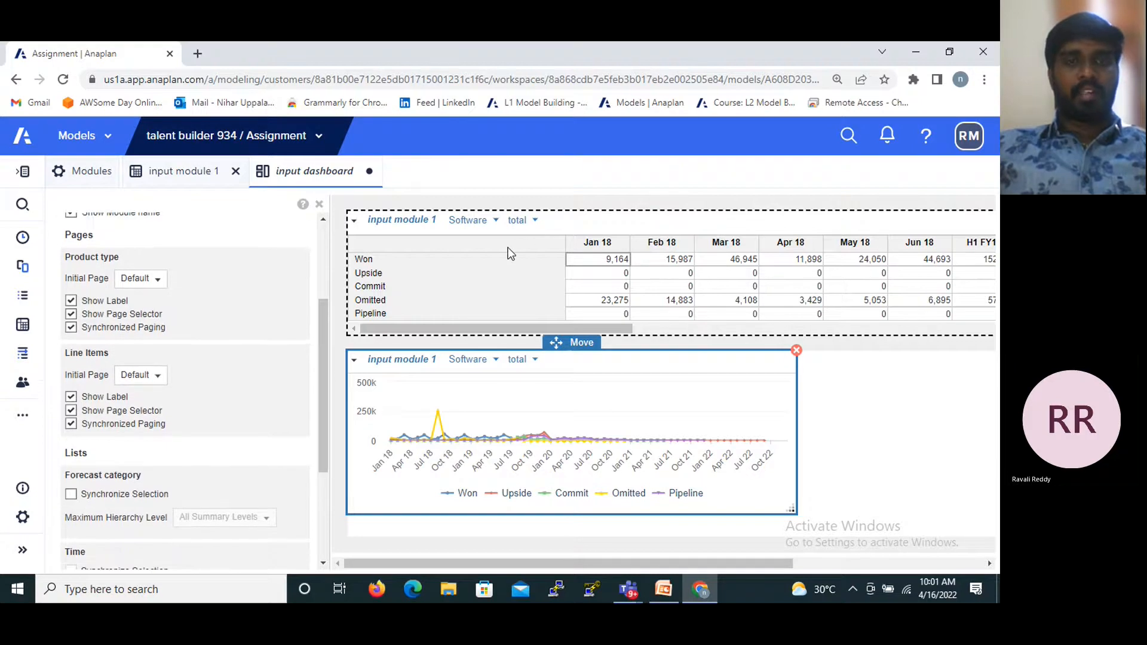
left_click(507, 247)
left_click_drag(320, 288, 326, 347)
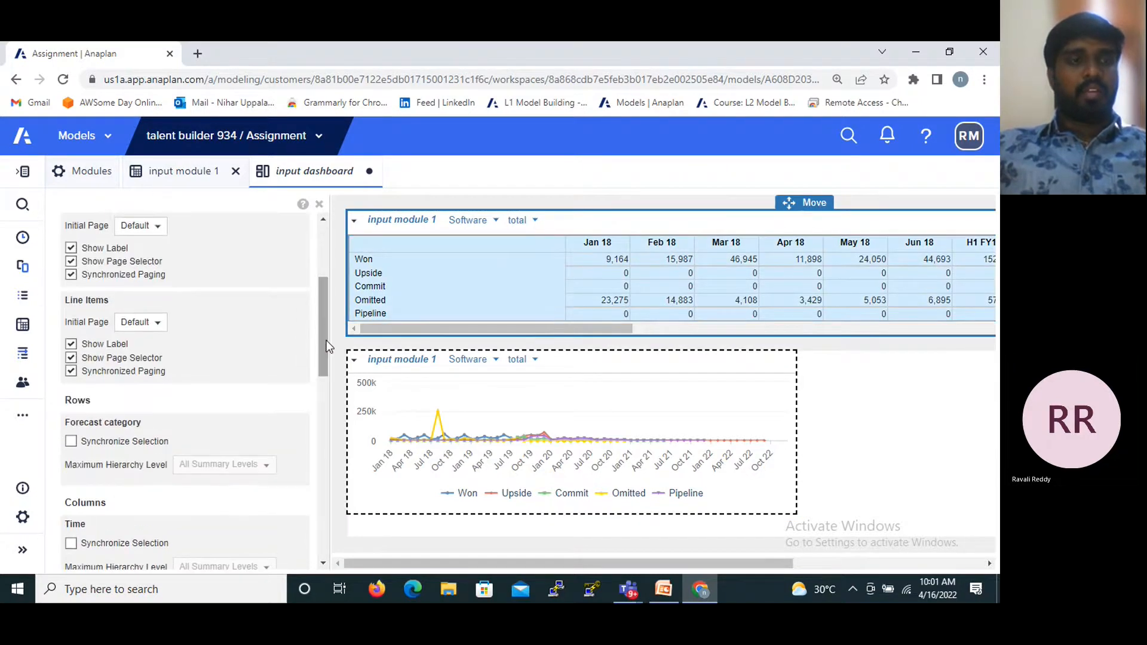
left_click(70, 264)
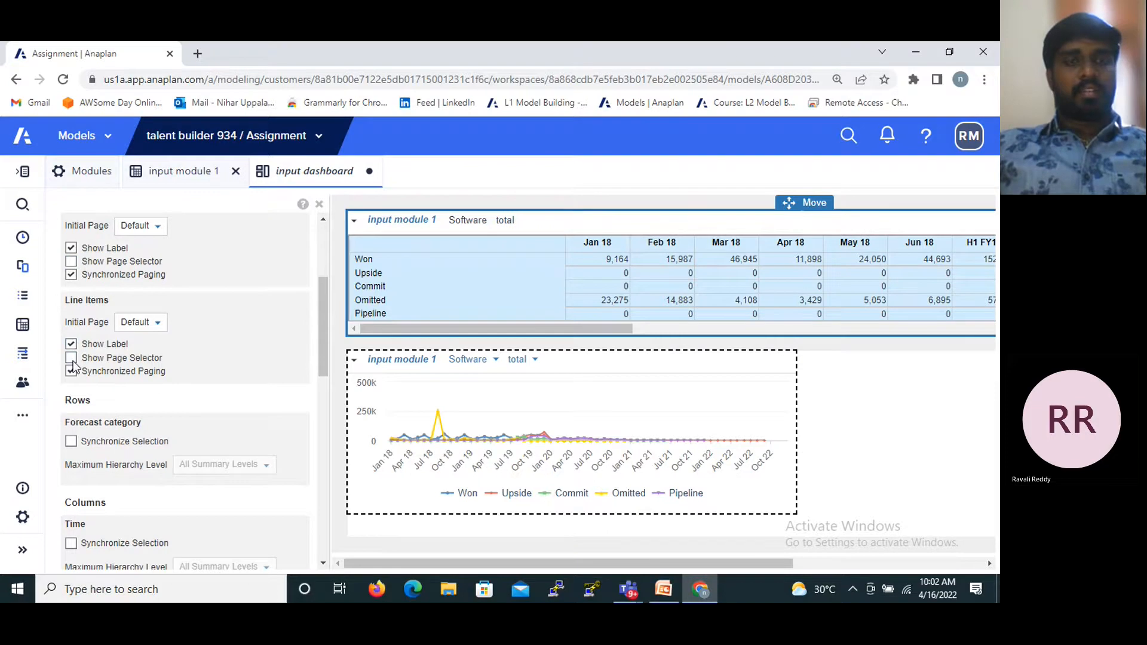
left_click(70, 345)
left_click(70, 247)
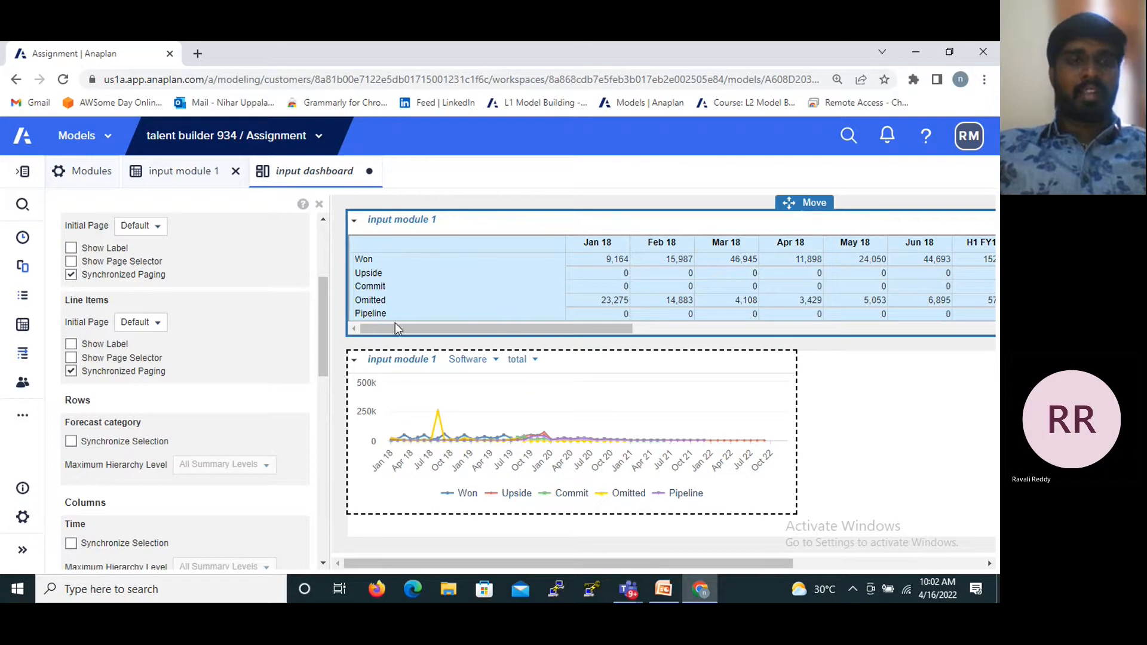
- Try hiding the module name above the dashboard grid, and restore it
left_click_drag(323, 299, 318, 264)
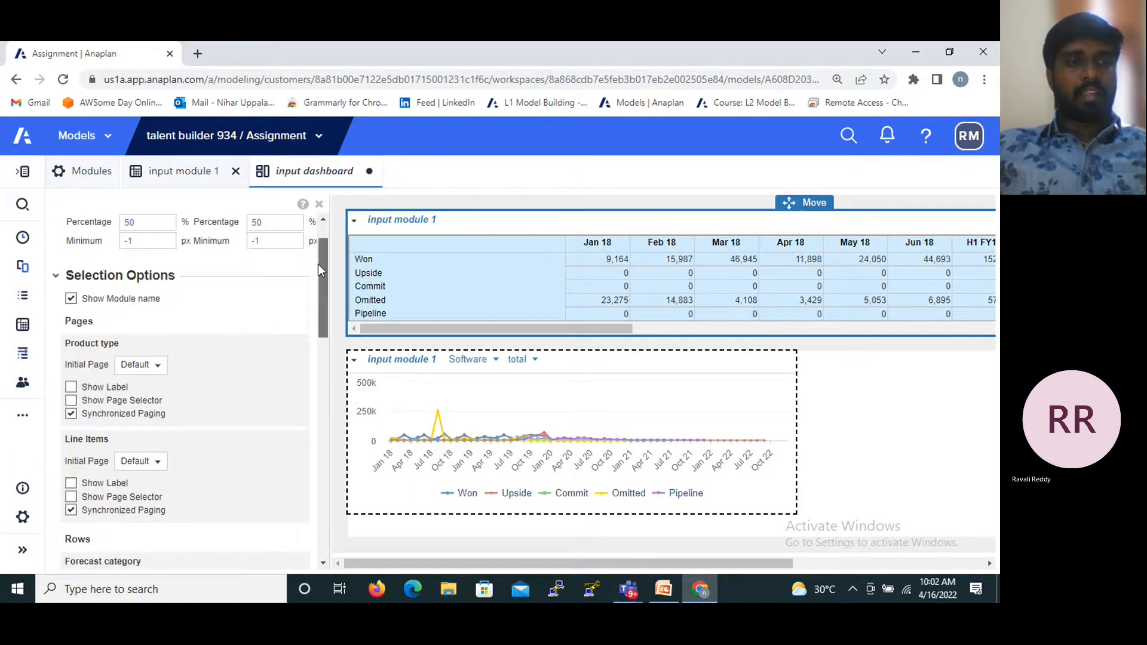
left_click(71, 299)
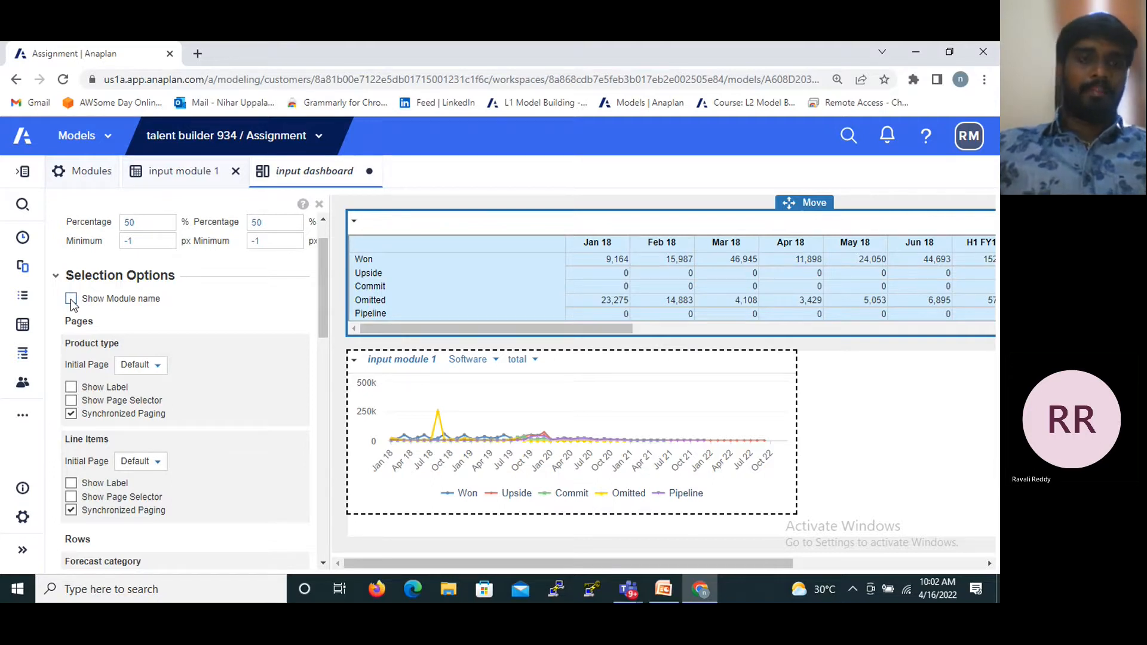
left_click(71, 299)
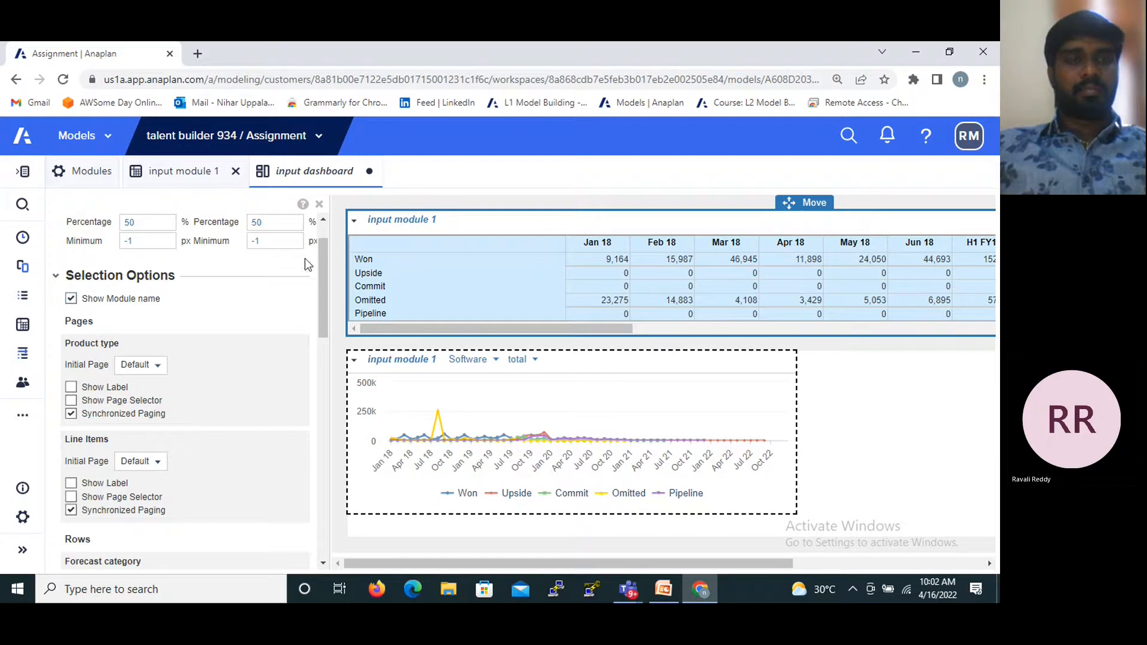
left_click_drag(320, 270, 320, 281)
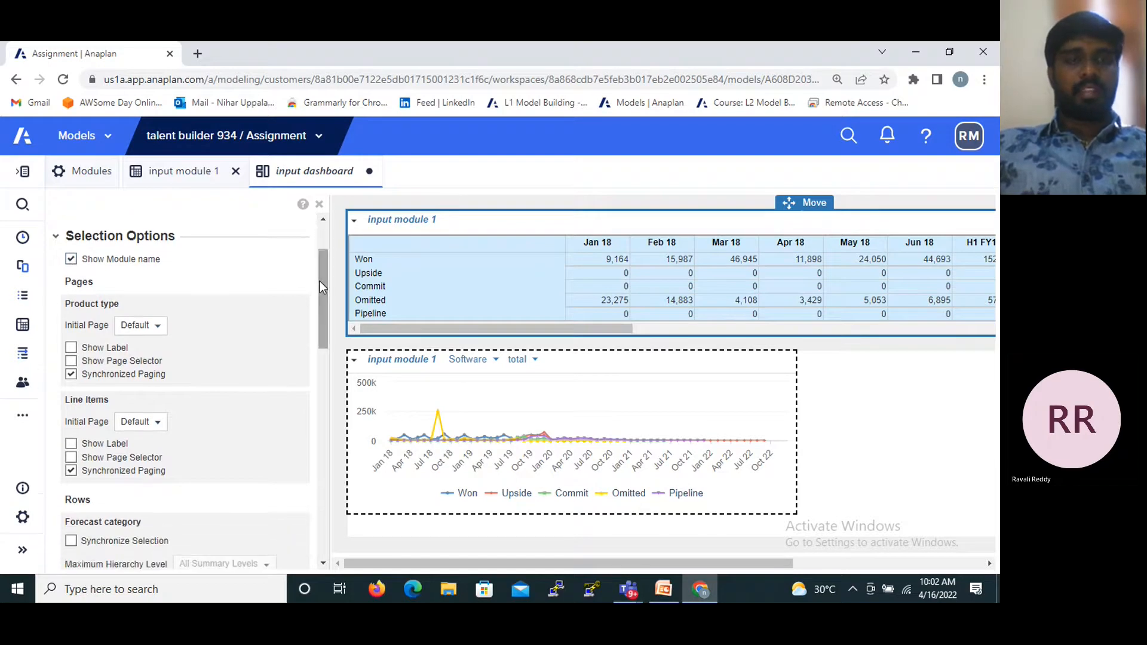
- Hide the module name and the Product type and Line Items labels and page selectors on the line chart
left_click(478, 393)
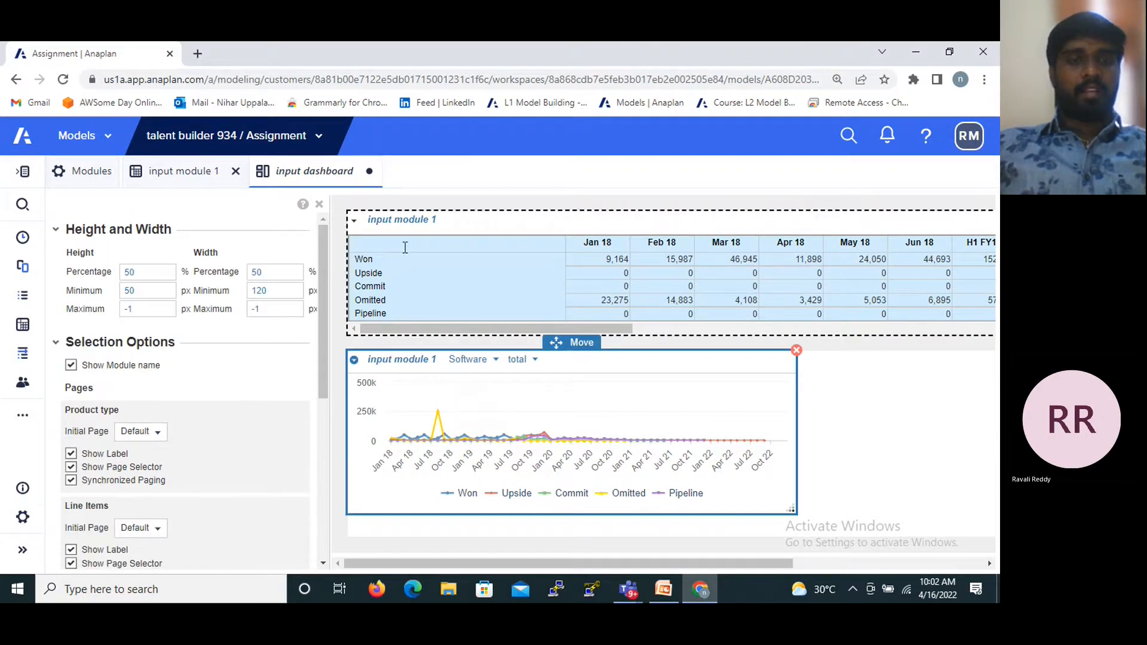
scroll(326, 302, "down", 1)
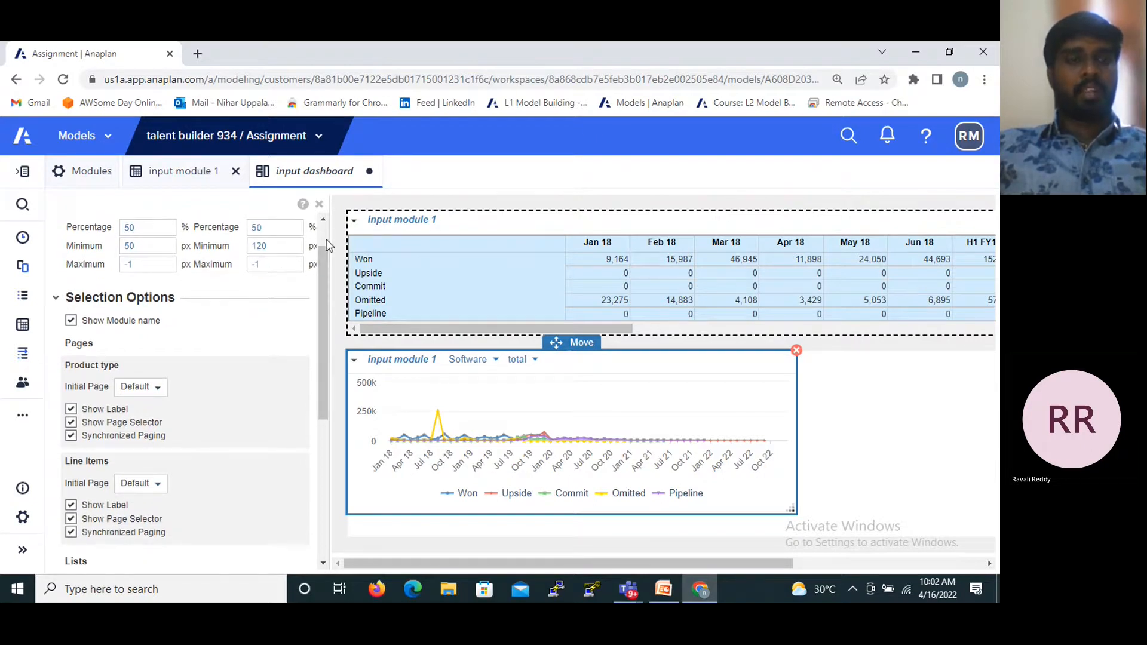
left_click(71, 322)
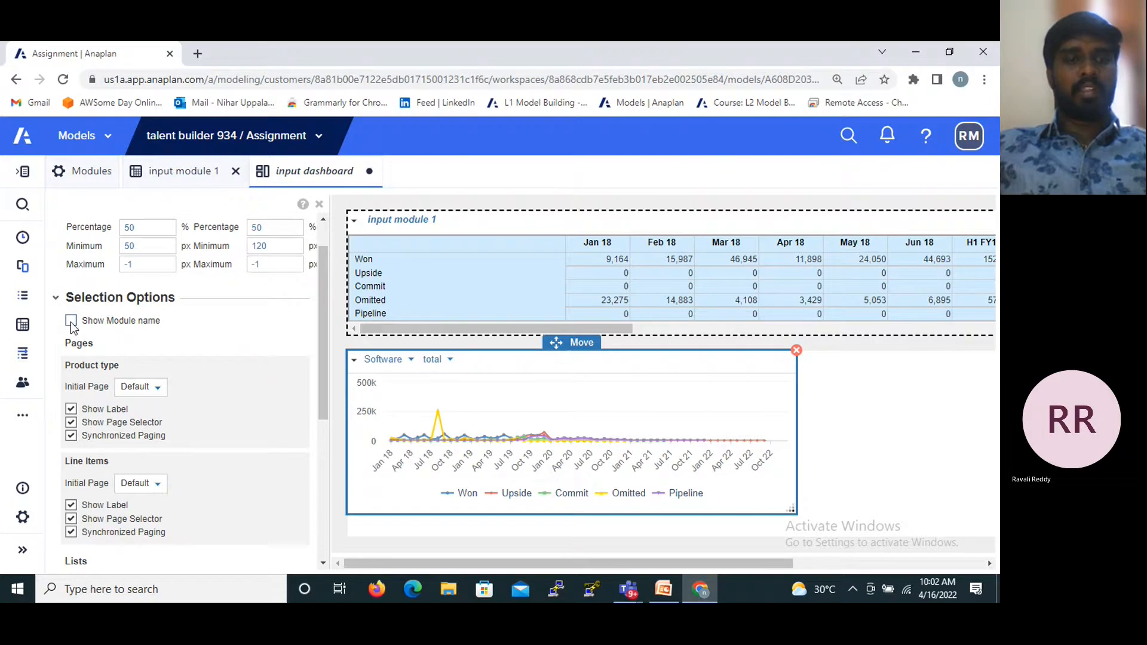
left_click(71, 423)
left_click(71, 506)
left_click(71, 519)
- Enable Synchronize Selection for Forecast category on the line chart
left_click_drag(324, 357, 327, 420)
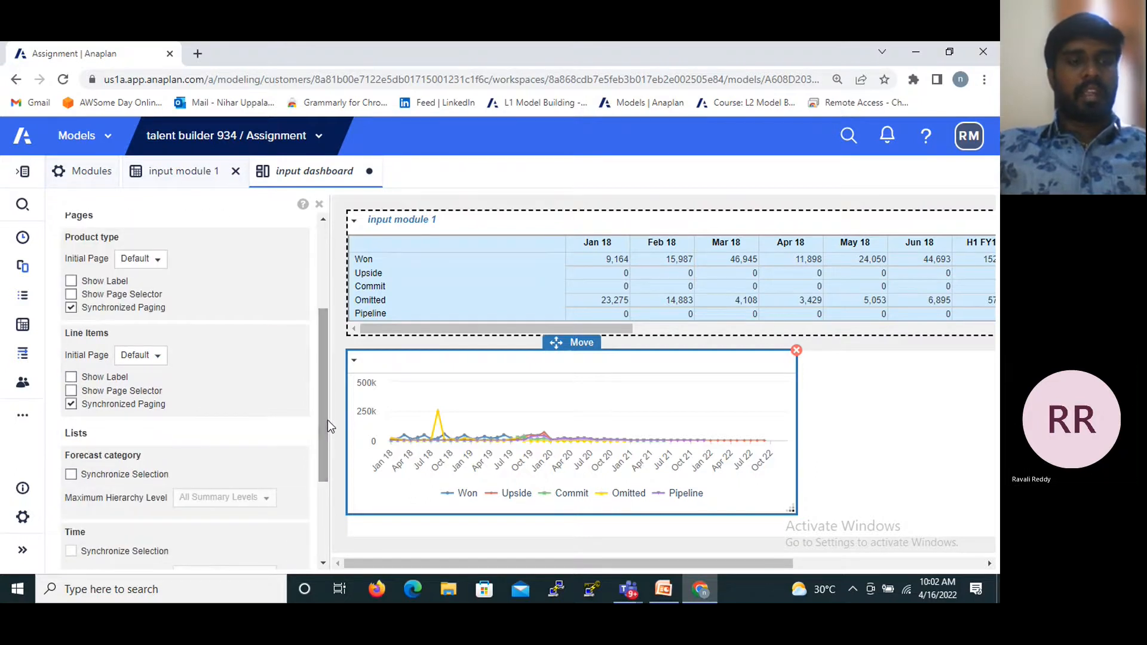
left_click(74, 475)
left_click_drag(321, 374, 325, 448)
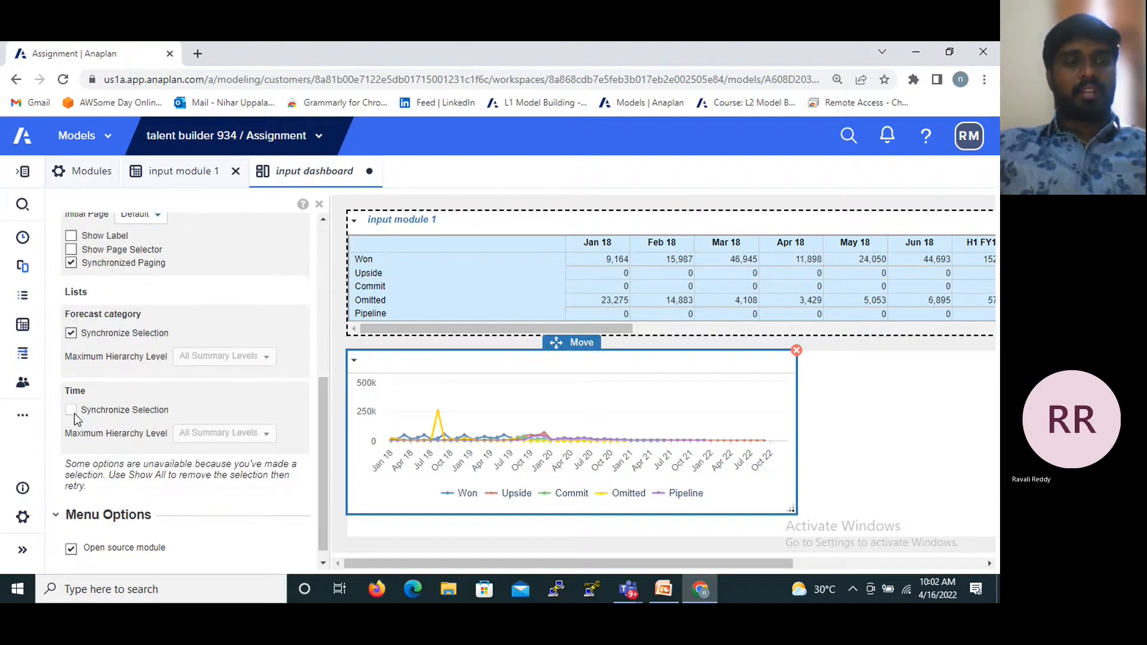
- Enable Synchronize Selection for both the Forecast category rows and the Time columns of the grid, and check the chart's matching options
left_click(450, 245)
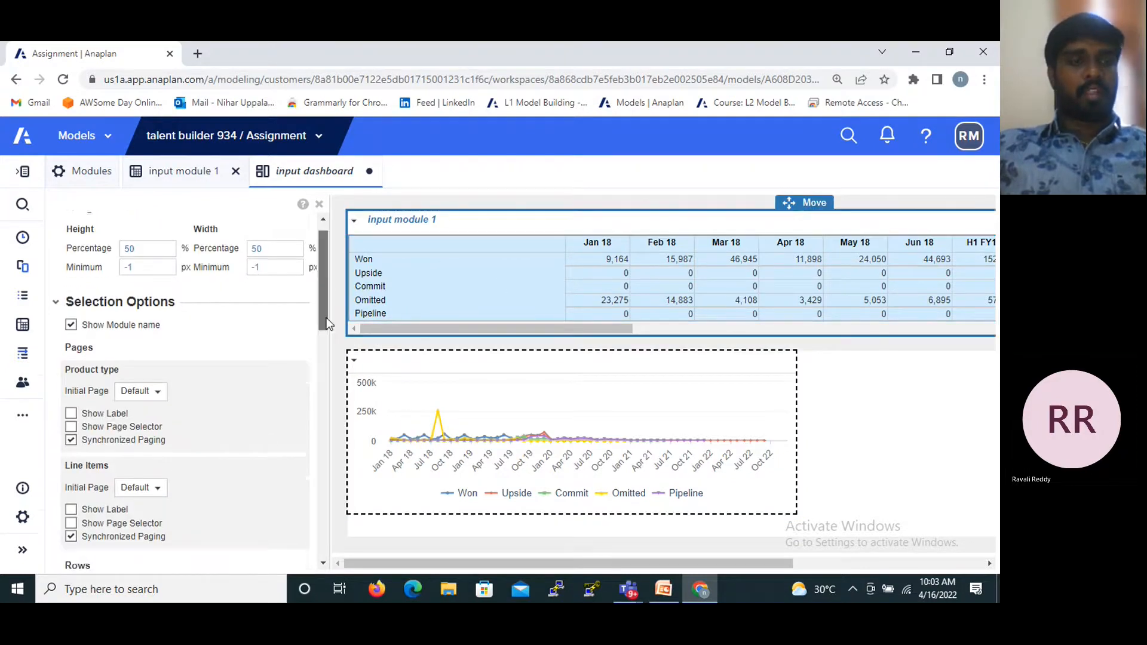
scroll(327, 323, "down", 5)
left_click(71, 408)
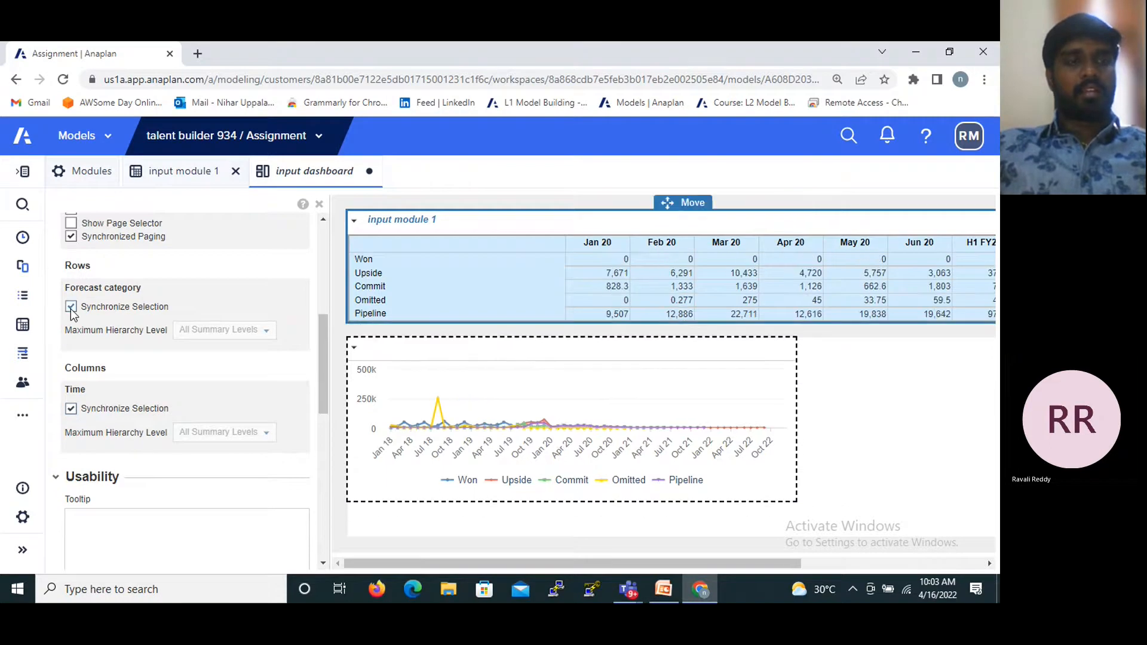
left_click(387, 371)
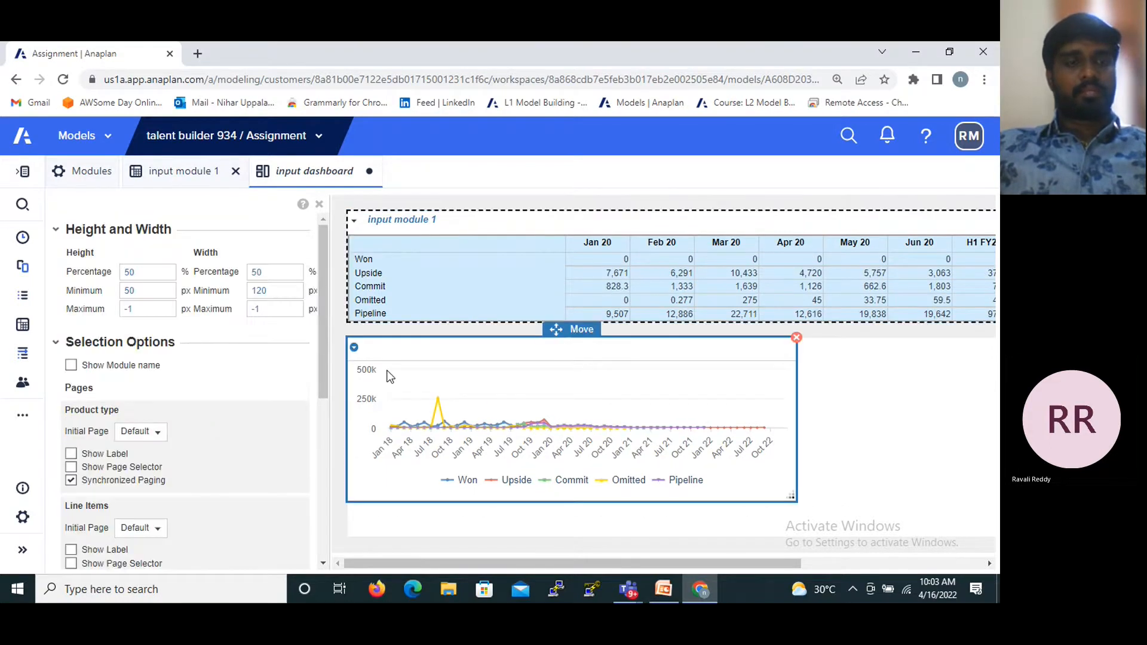
left_click_drag(322, 365, 324, 450)
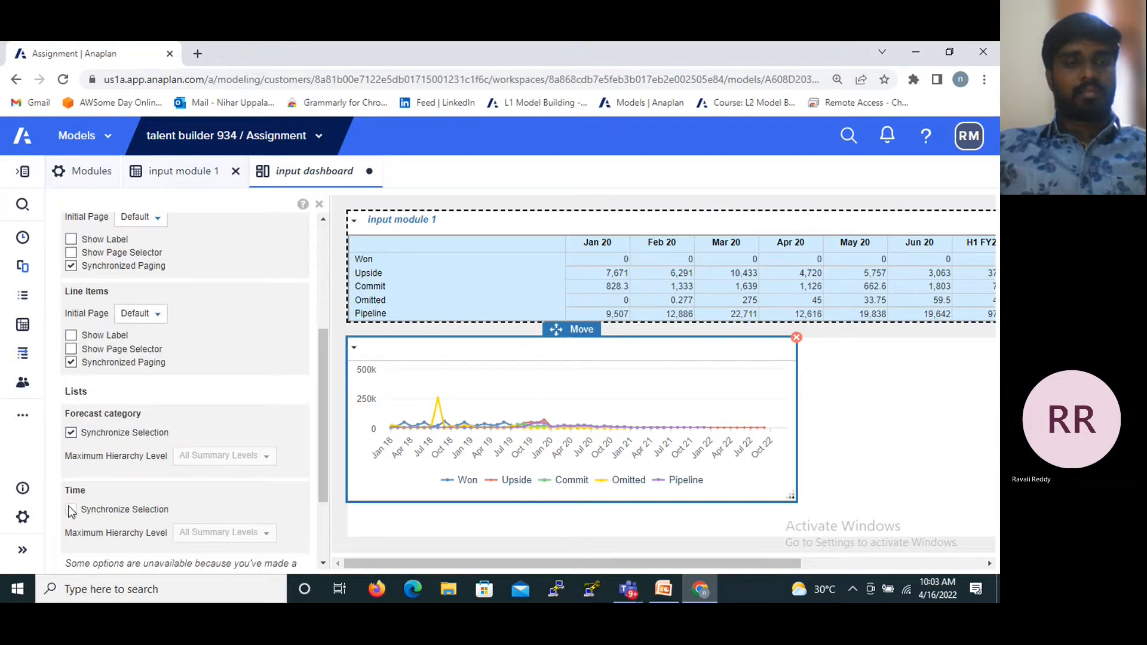
left_click_drag(321, 360, 316, 253)
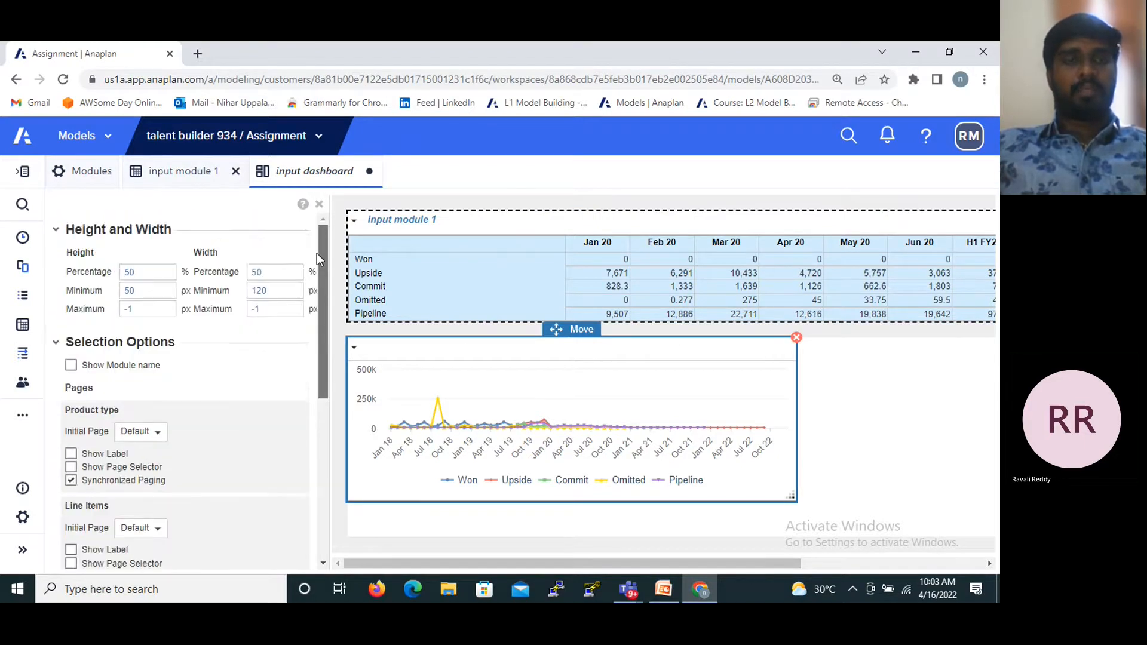
- Publish the page selectors of input module 1 to input dashboard
left_click(192, 174)
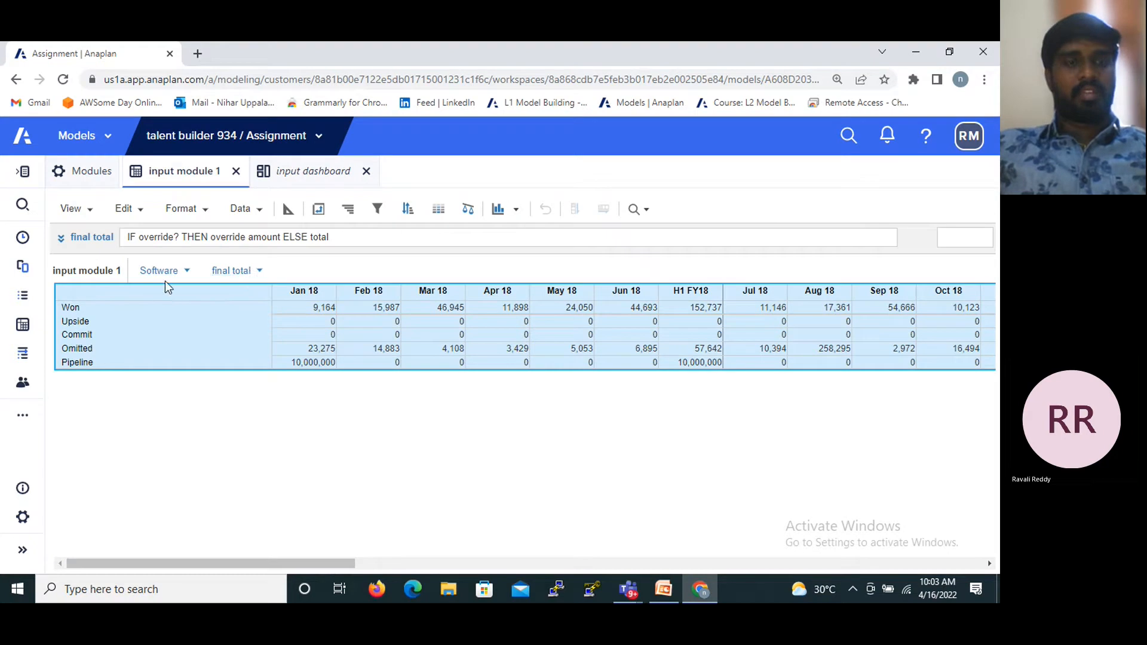
left_click(78, 217)
mouse_move(117, 469)
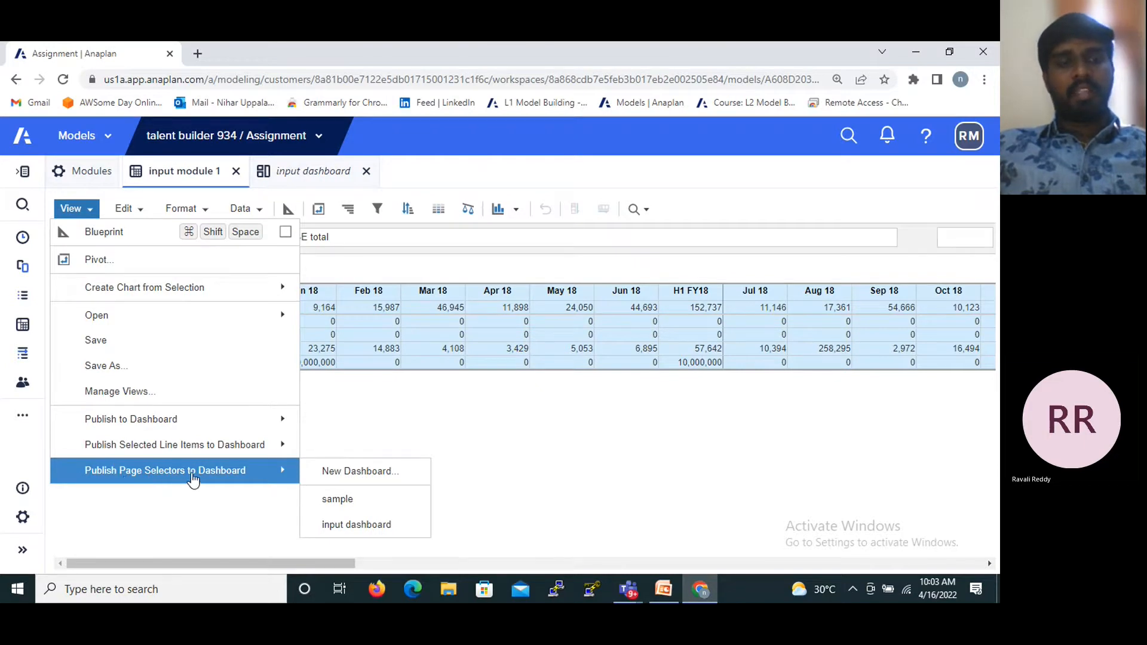
left_click(359, 532)
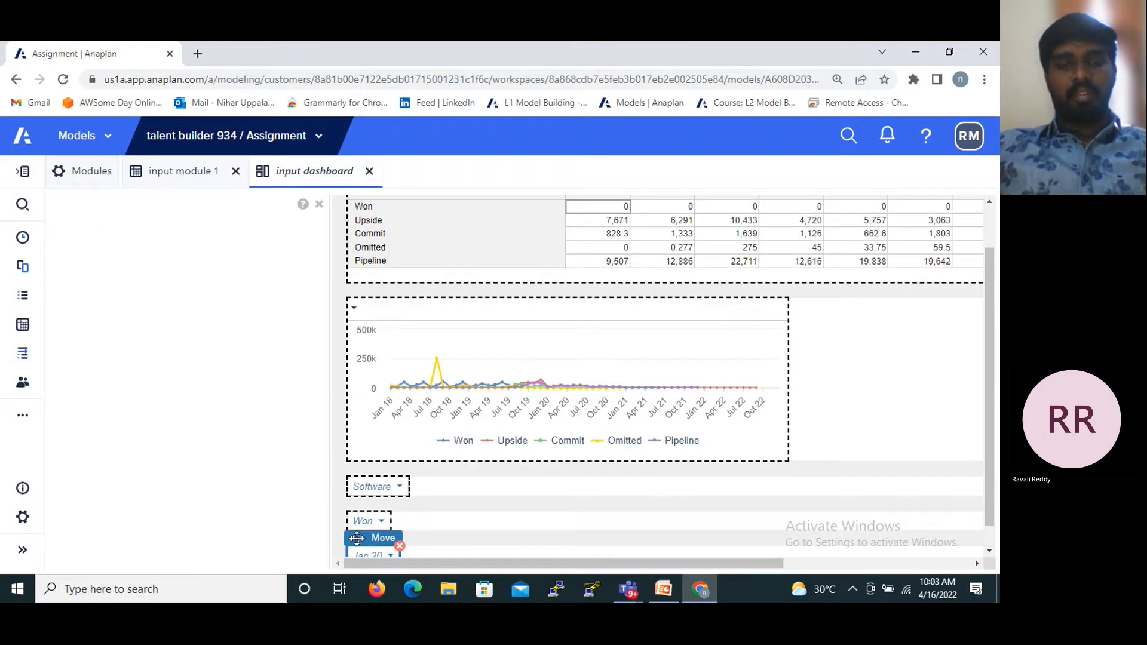
- Arrange the Jan 20, Software and Won page selectors in that order in one row above the input module 1 grid
left_click_drag(357, 540, 425, 266)
left_click_drag(405, 178, 374, 200)
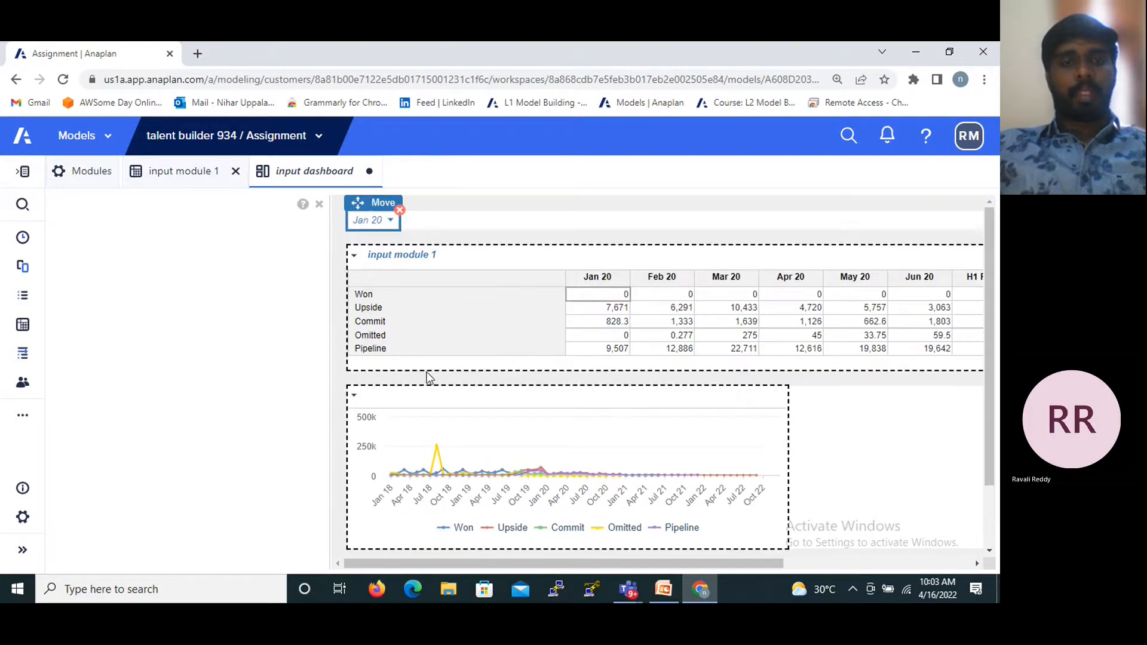
scroll(428, 377, "down", 2)
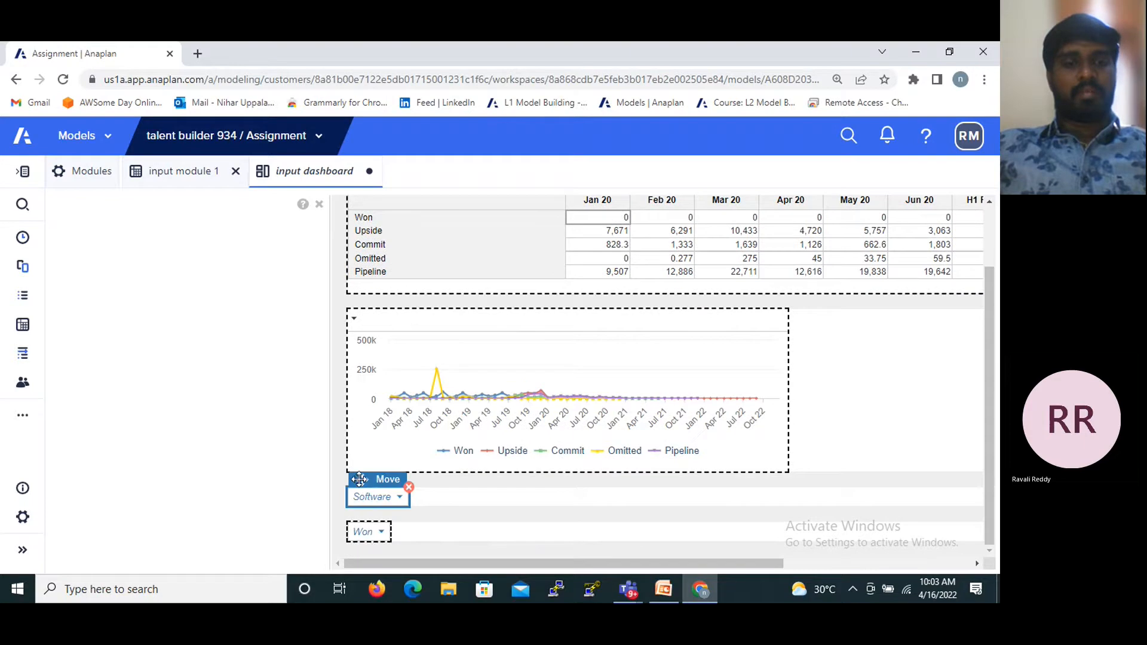
left_click_drag(366, 500, 447, 205)
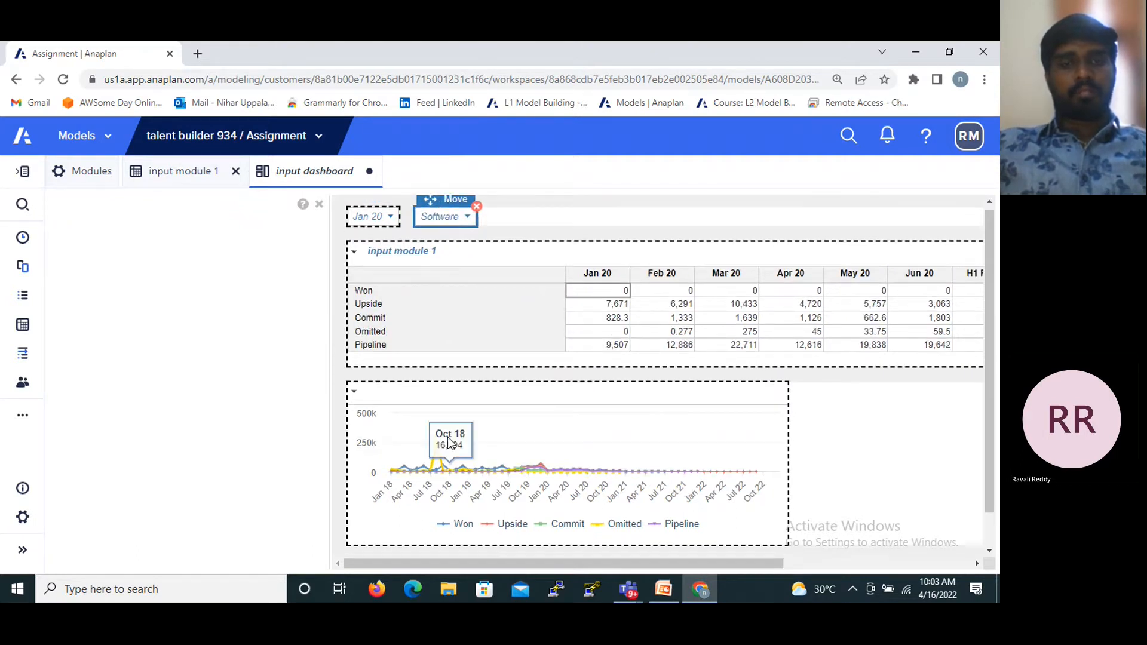
scroll(450, 442, "down", 1)
left_click(363, 534)
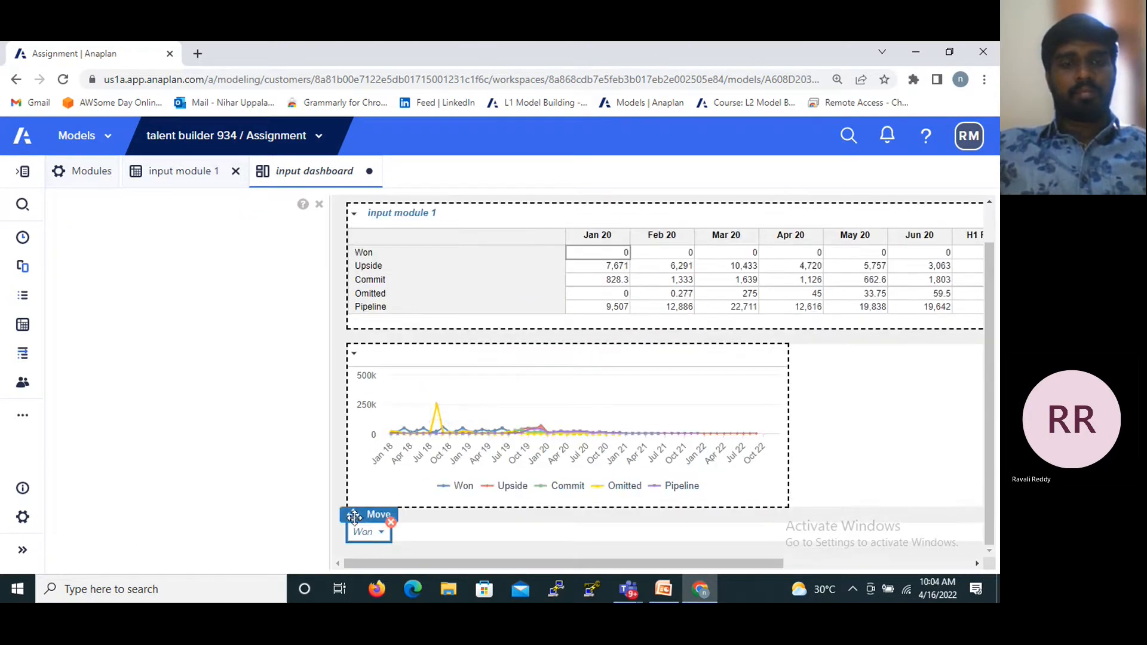
left_click_drag(354, 517, 509, 205)
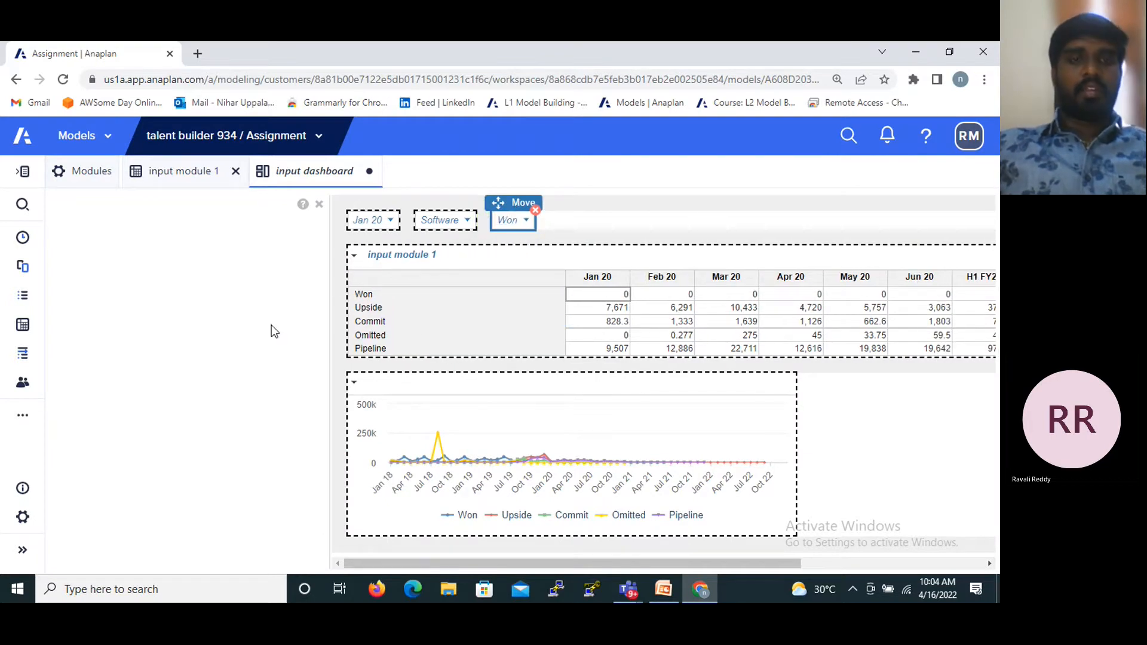
- Test the synchronized selection by selecting the Pipeline, Won and Upside rows of the input module 1 grid, and review the grid's options
left_click(476, 281)
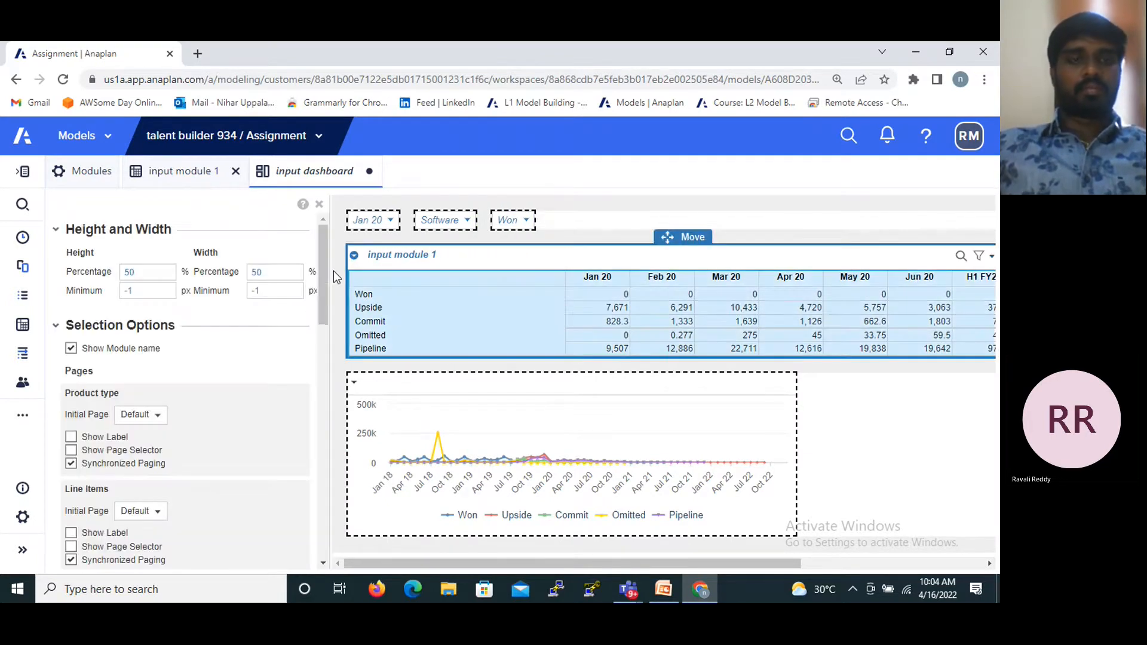
scroll(326, 311, "down", 6)
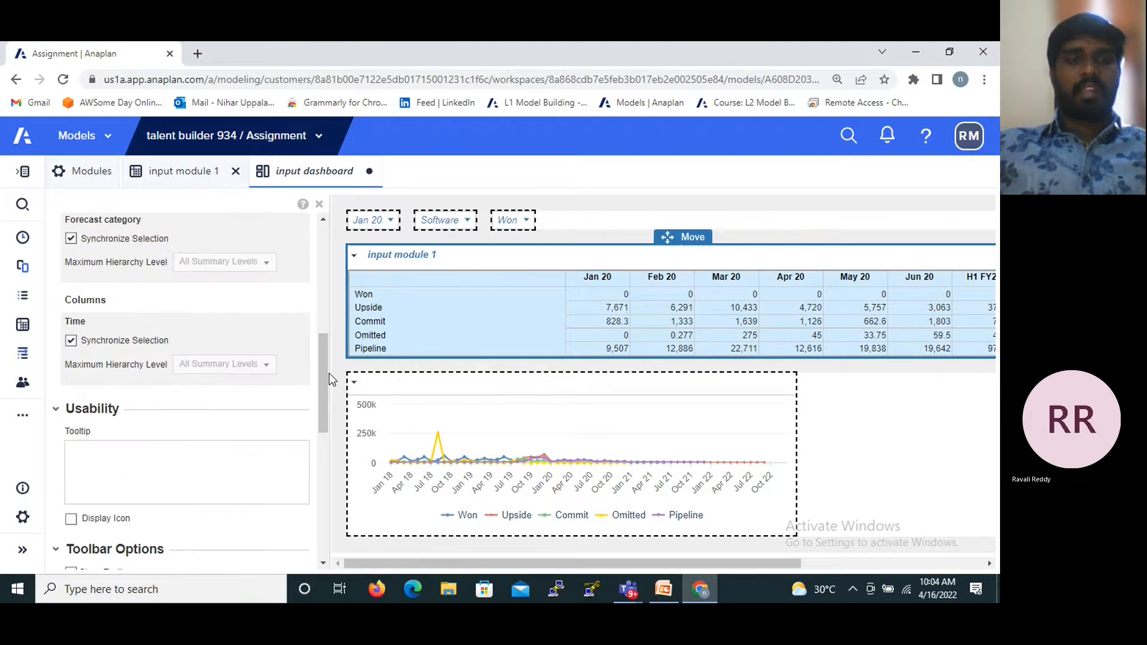
left_click(540, 348)
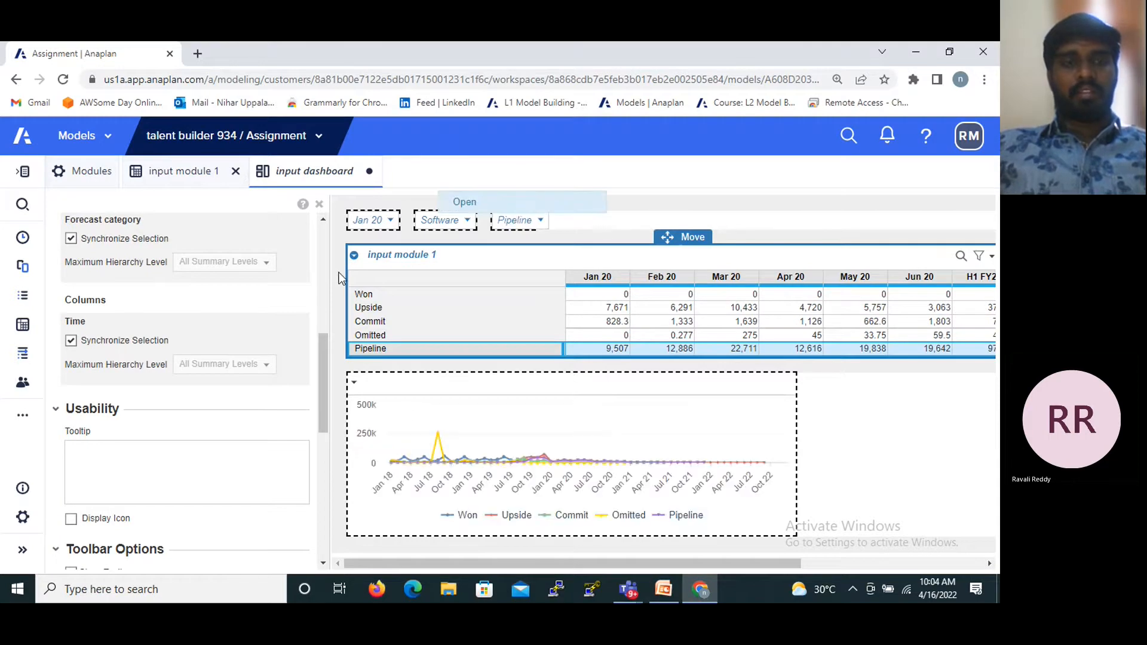
left_click(378, 299)
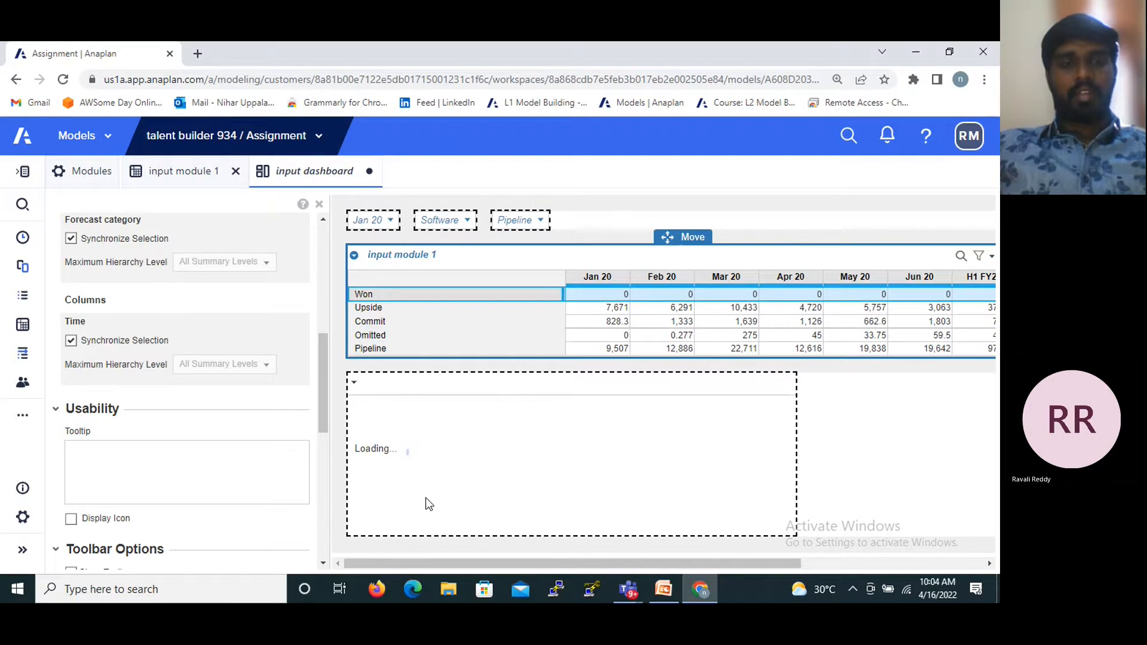
left_click(379, 309)
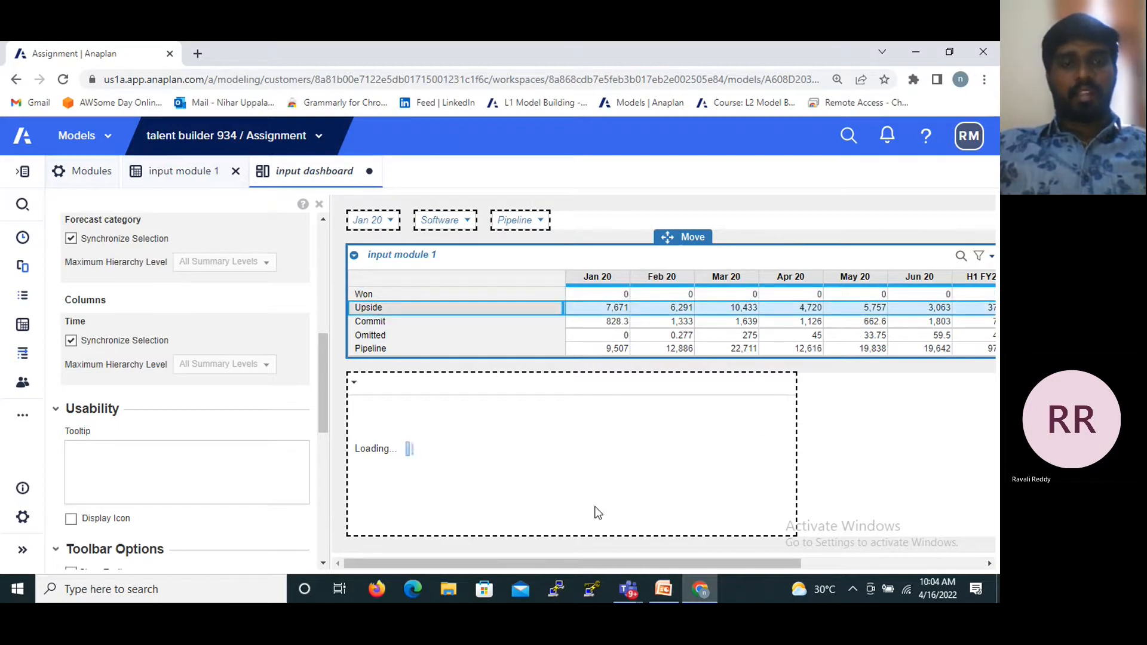
left_click_drag(322, 358, 317, 433)
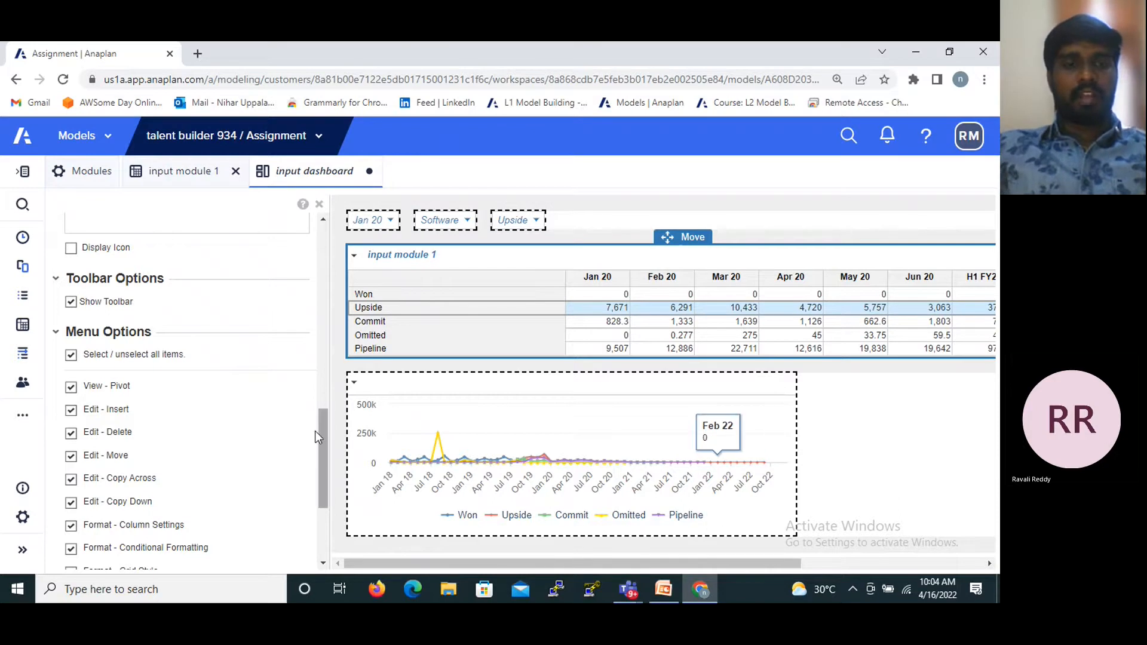
left_click_drag(320, 433, 321, 219)
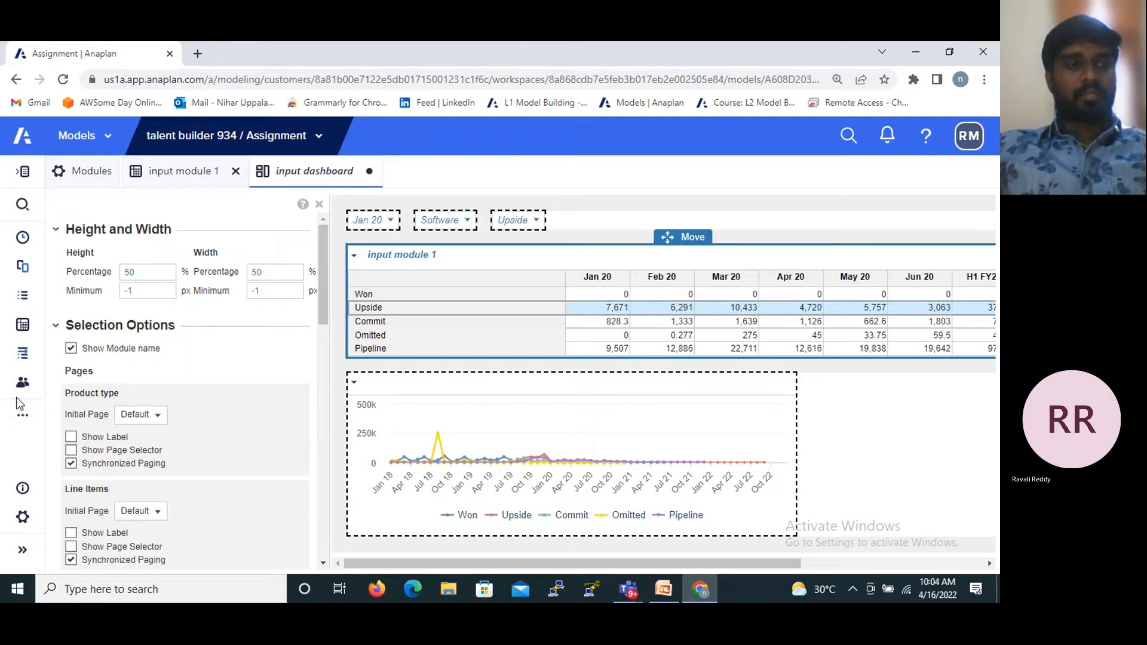
- Expand the model navigation and open the model's list of dashboards
left_click(22, 419)
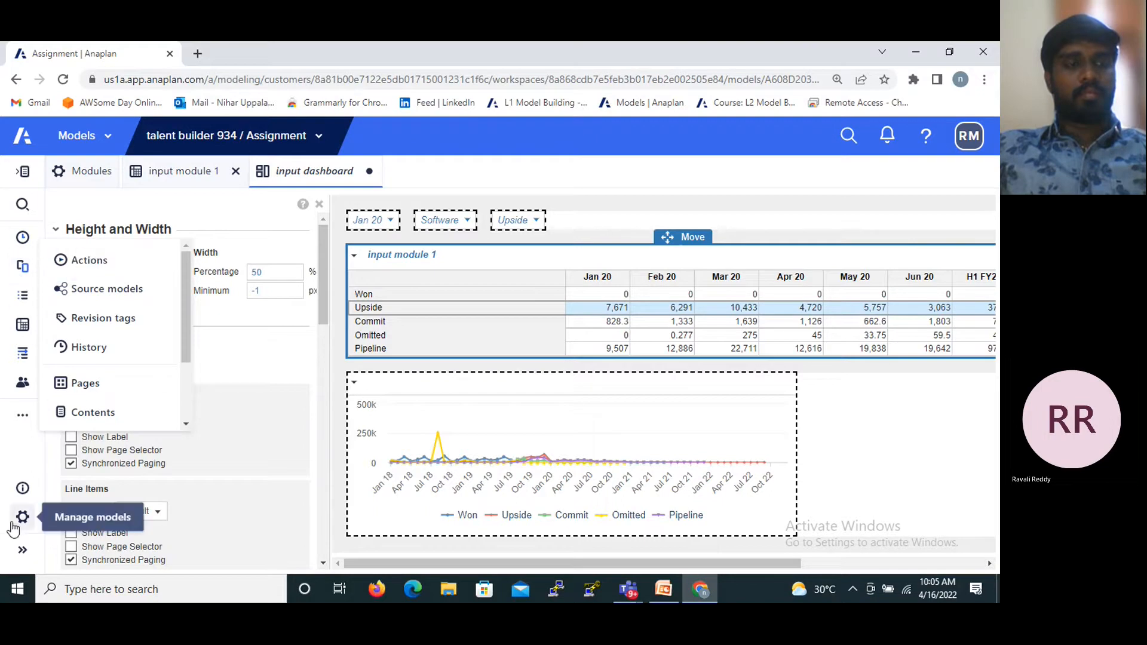
left_click(22, 550)
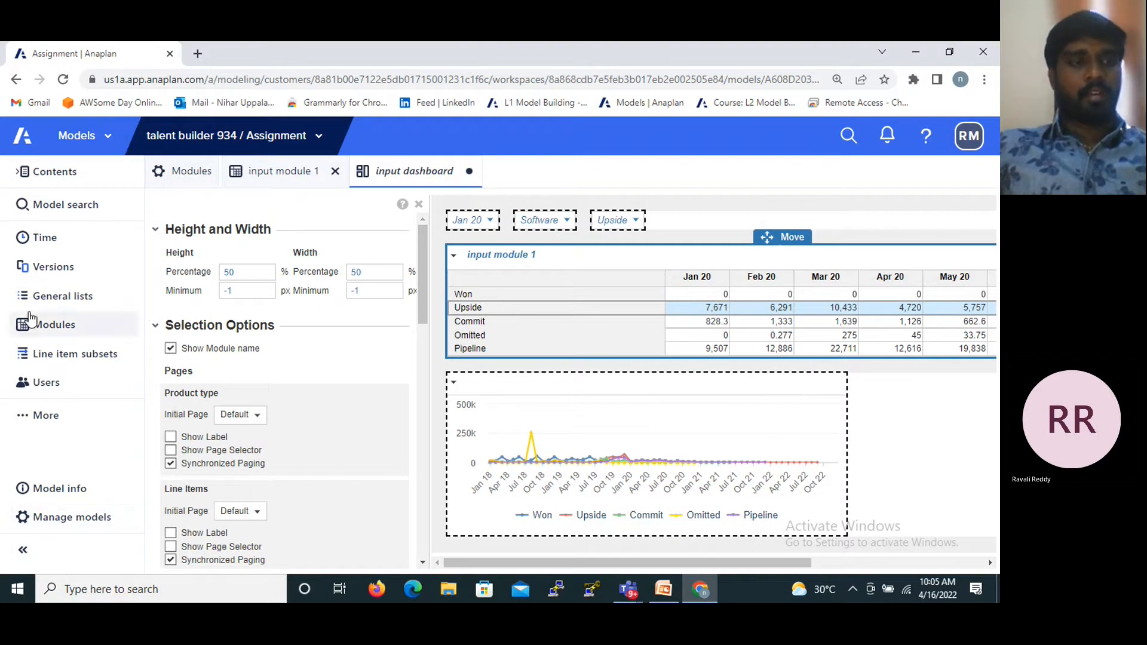
left_click(28, 421)
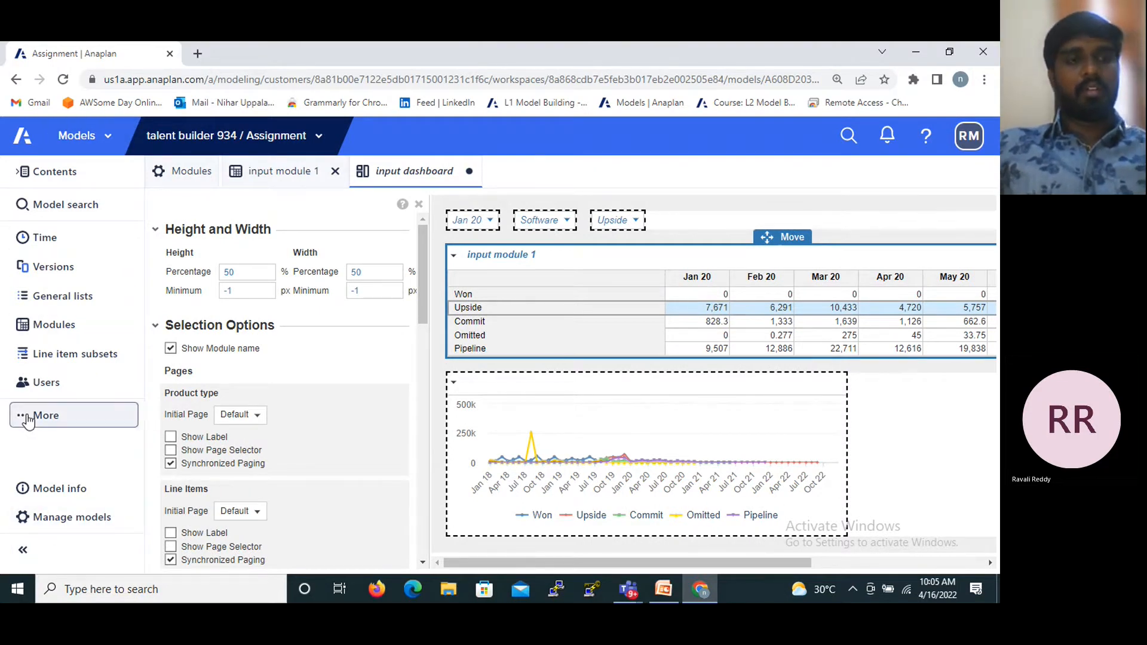
left_click_drag(285, 293, 286, 360)
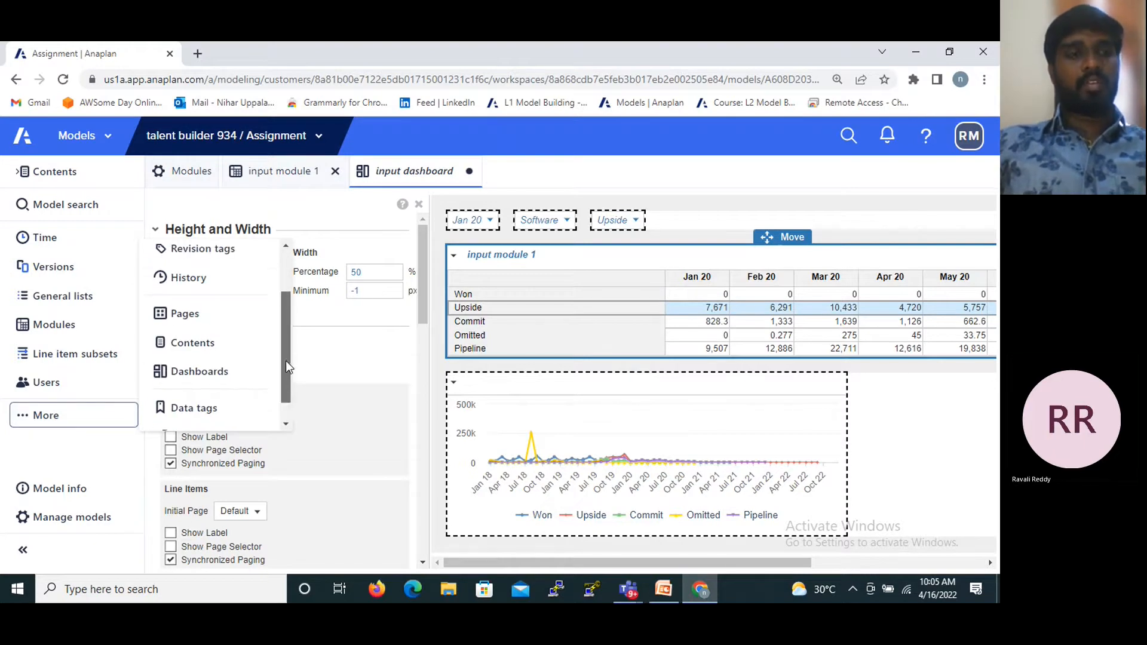
left_click(168, 377)
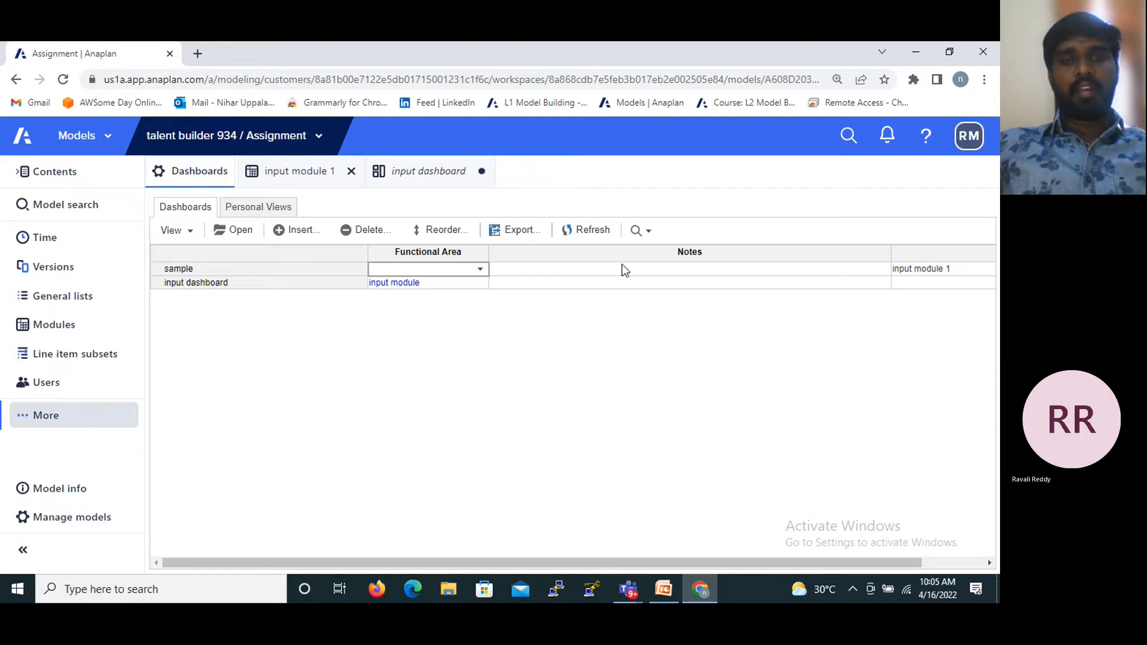
- Export the dashboards list as Adobe PDF (.pdf), then view the exported Dashboards.pdf and close it
left_click(193, 284)
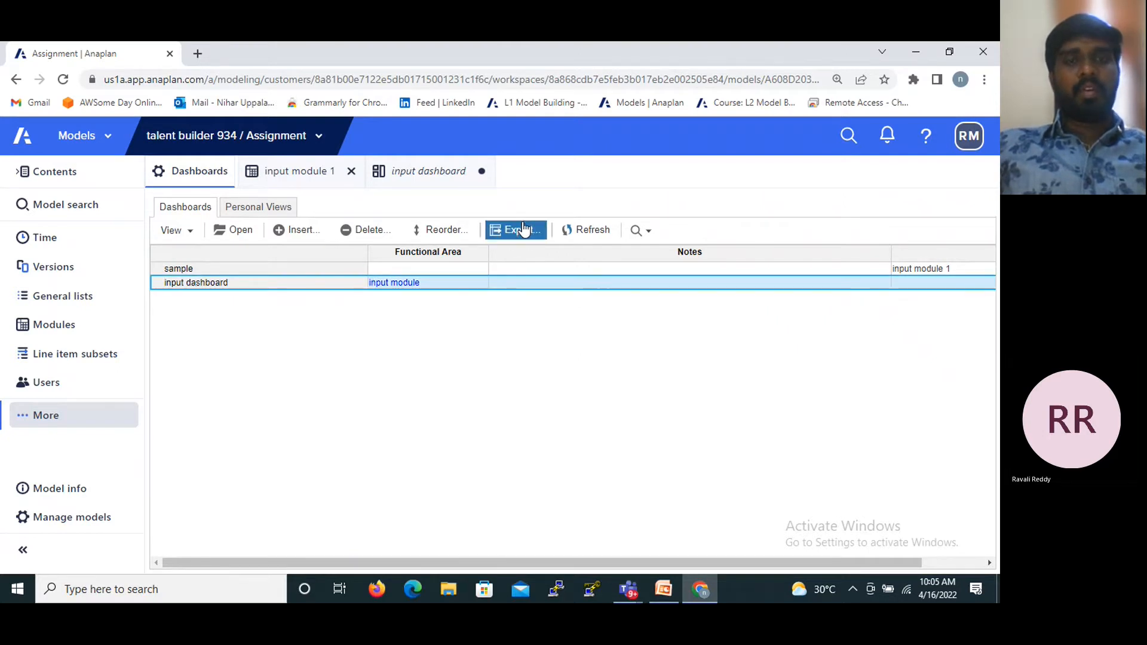
left_click(506, 234)
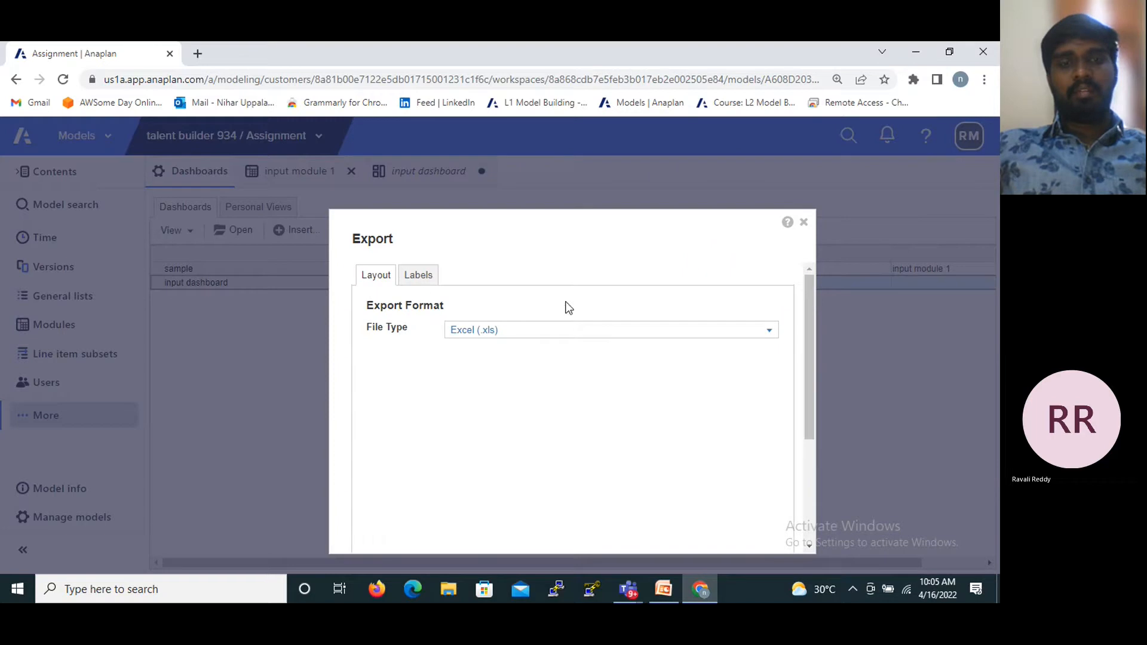
left_click(770, 336)
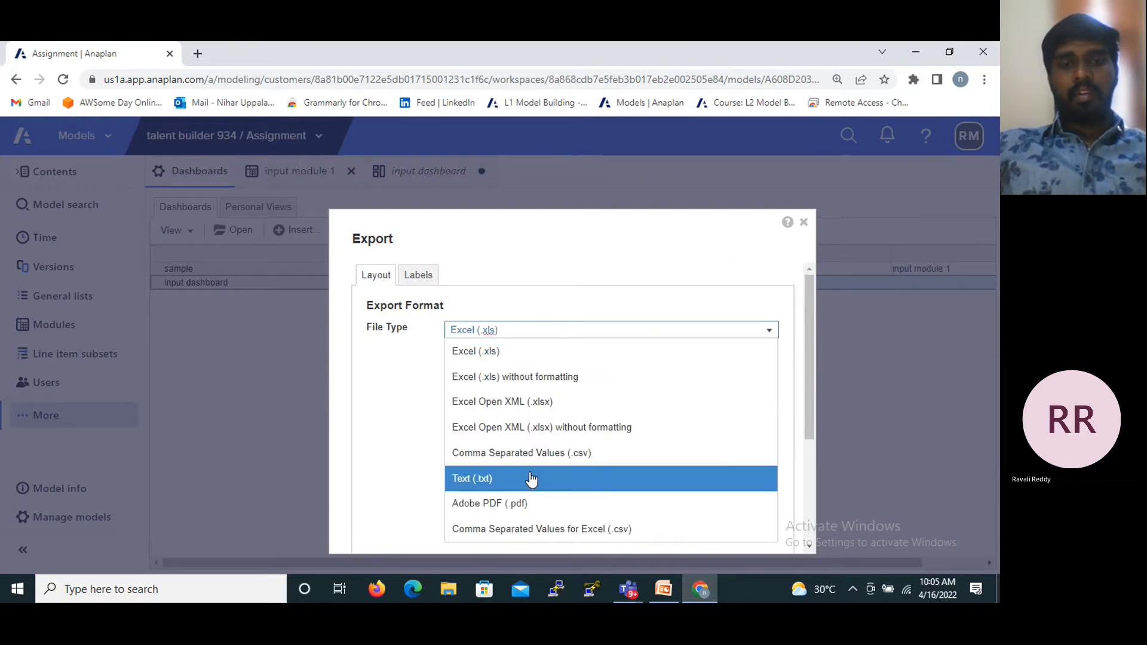
left_click(478, 506)
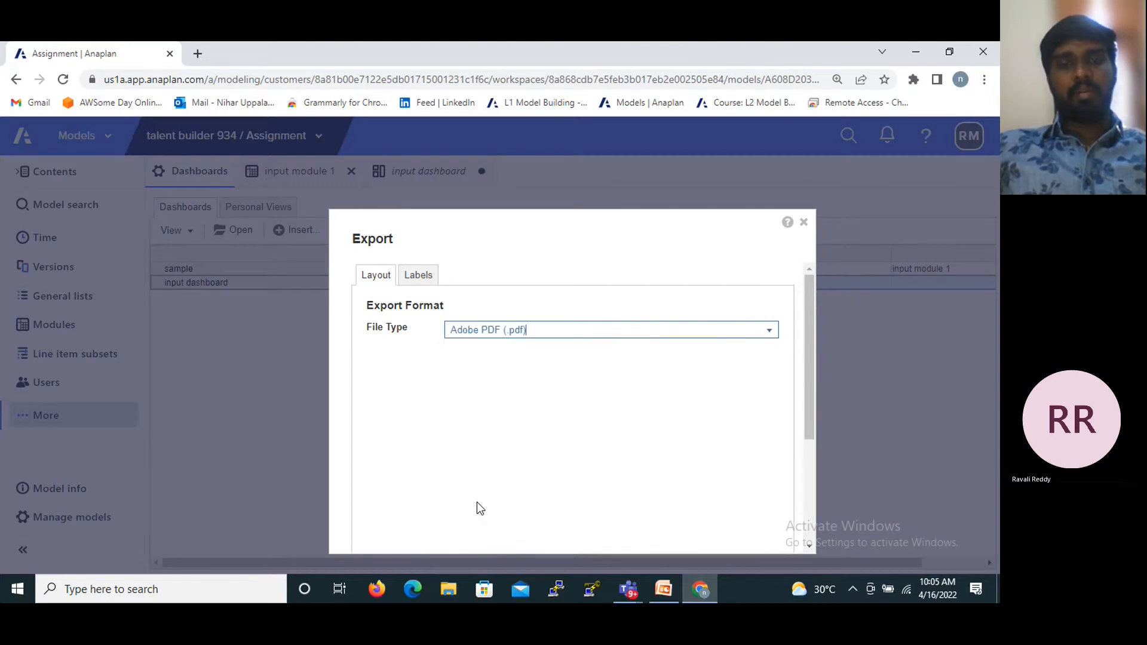
scroll(476, 501, "down", 5)
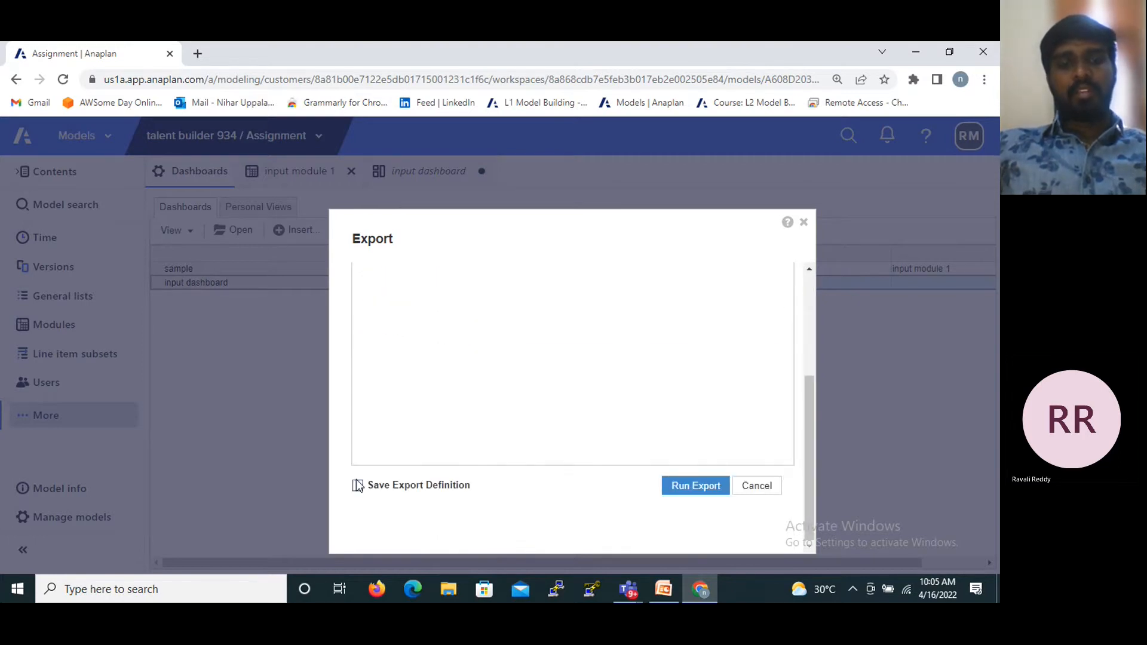
left_click(702, 495)
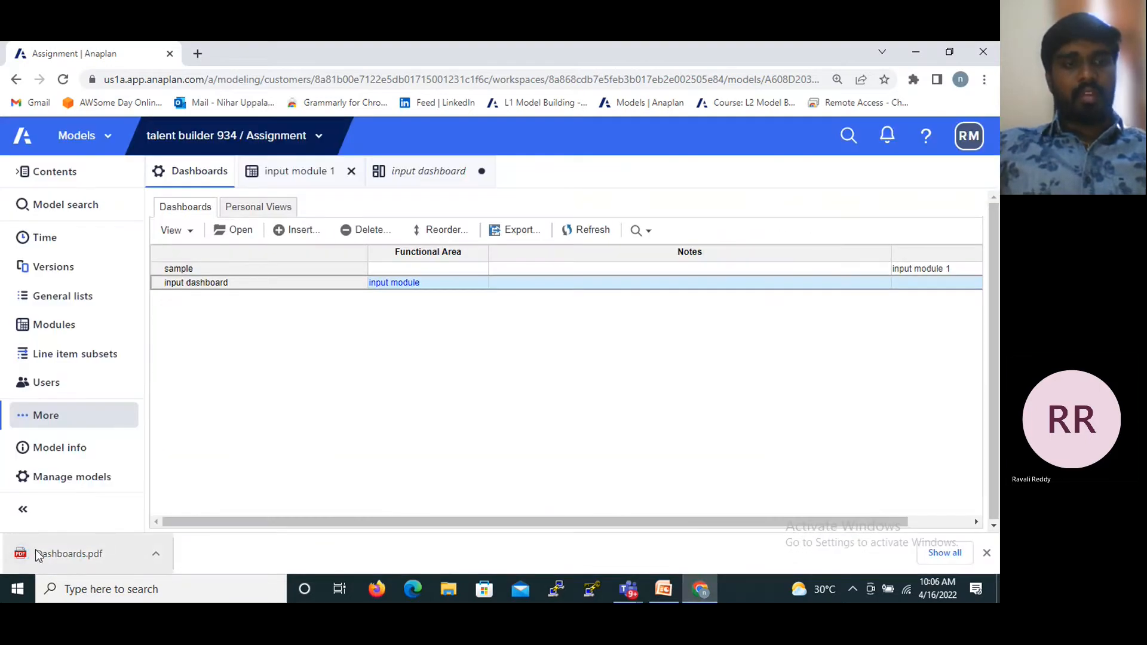
left_click(17, 554)
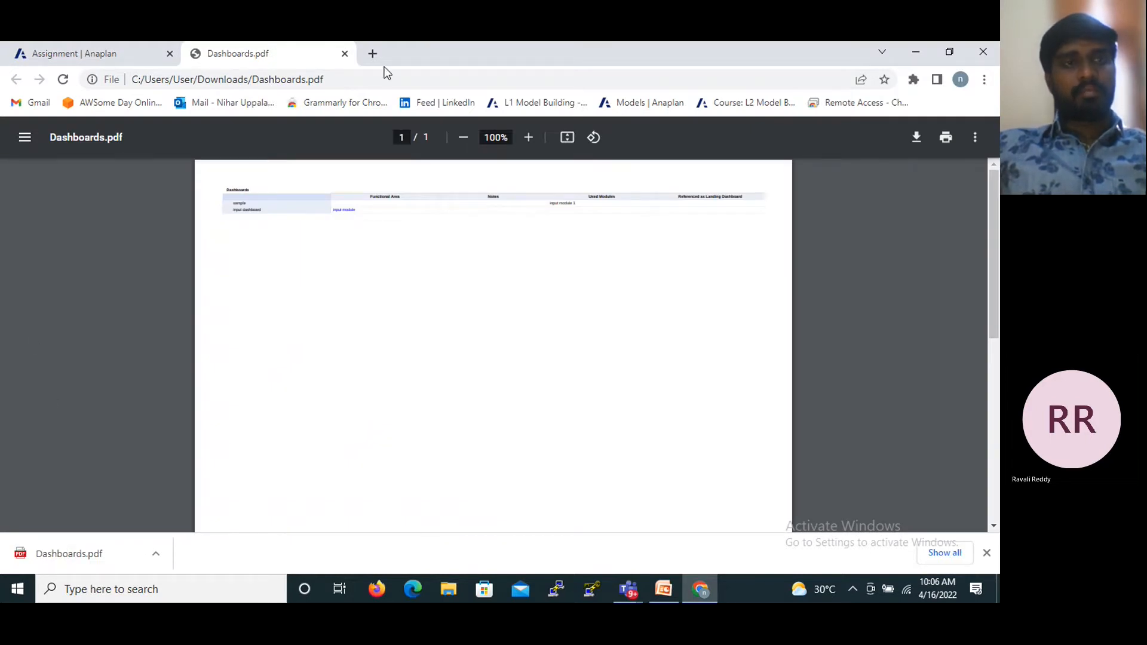
left_click(345, 54)
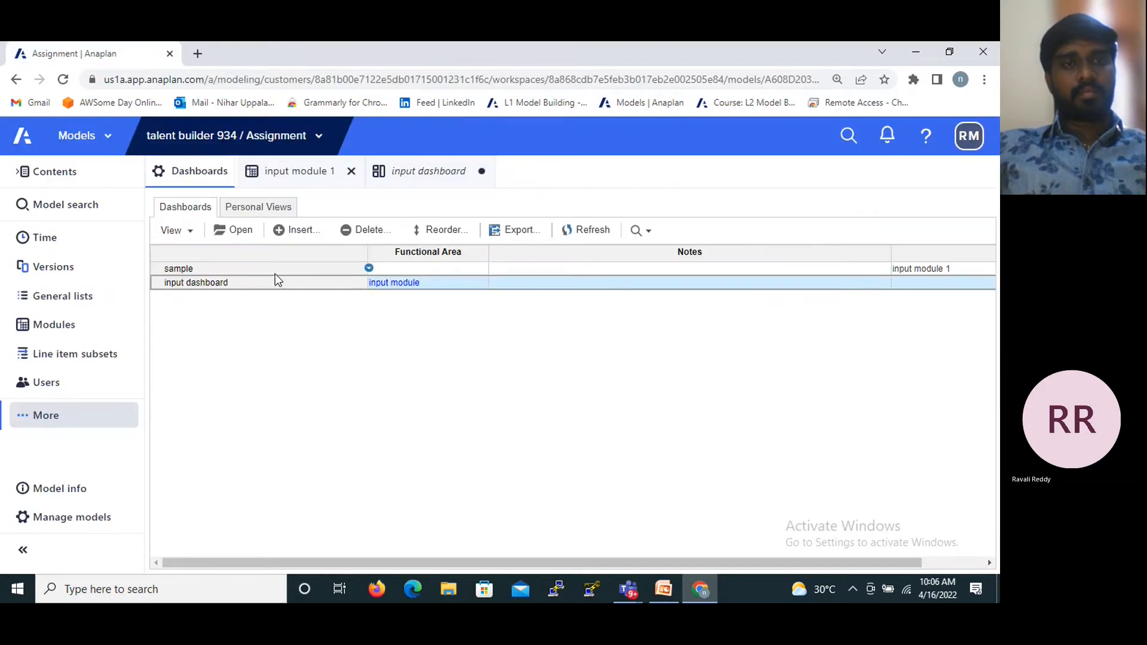
- Open input dashboard from the dashboards list, then return to the list
left_click(242, 285)
left_click(238, 233)
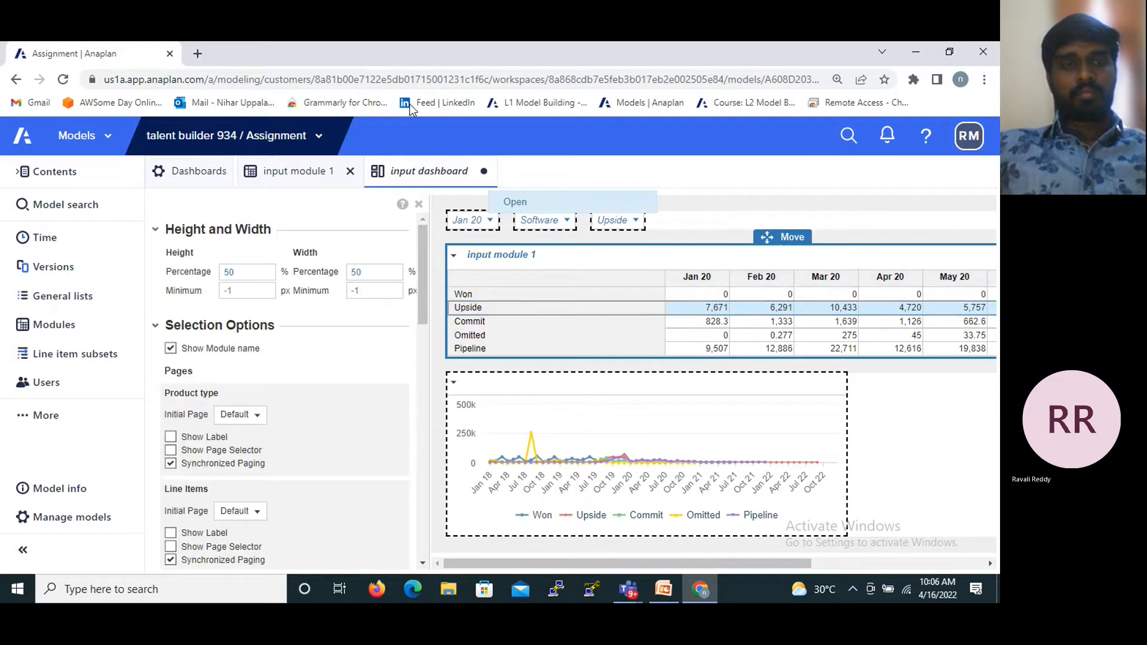
left_click(199, 170)
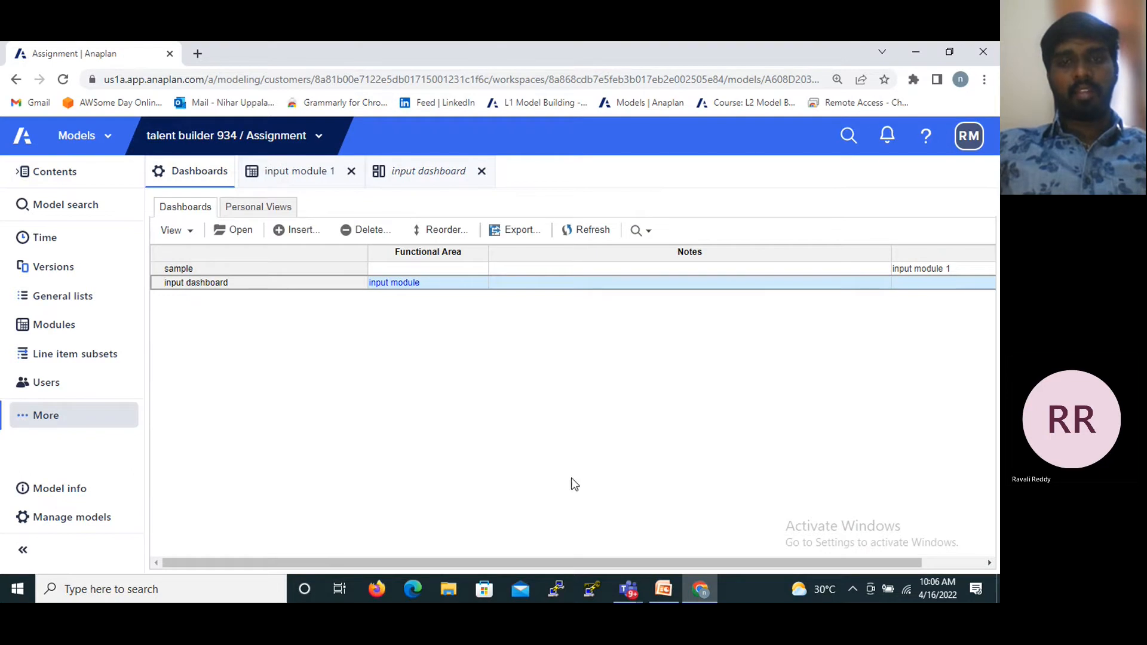
- Check the view options of the dashboards list and look at the personal views
left_click(190, 230)
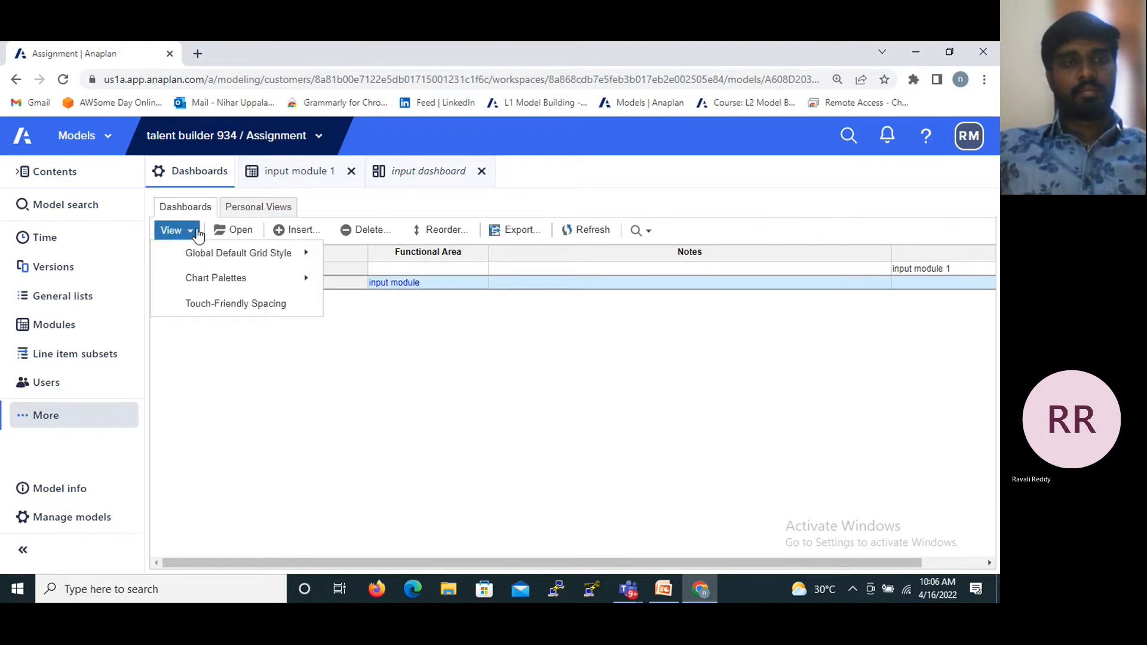
left_click(264, 332)
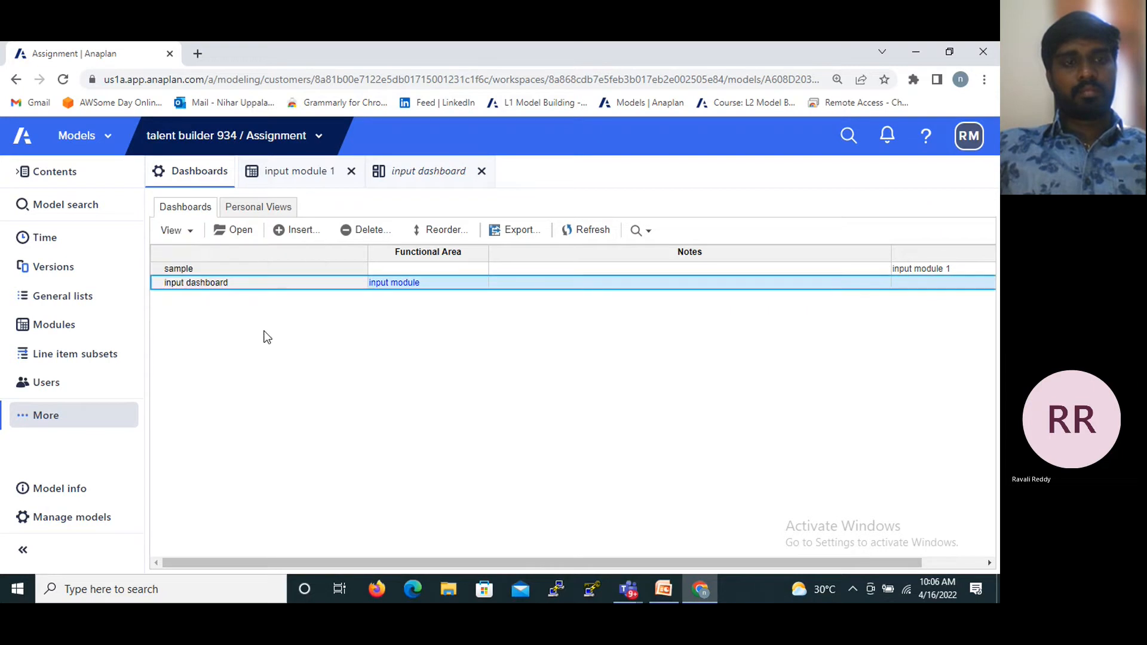
left_click(260, 209)
left_click(197, 209)
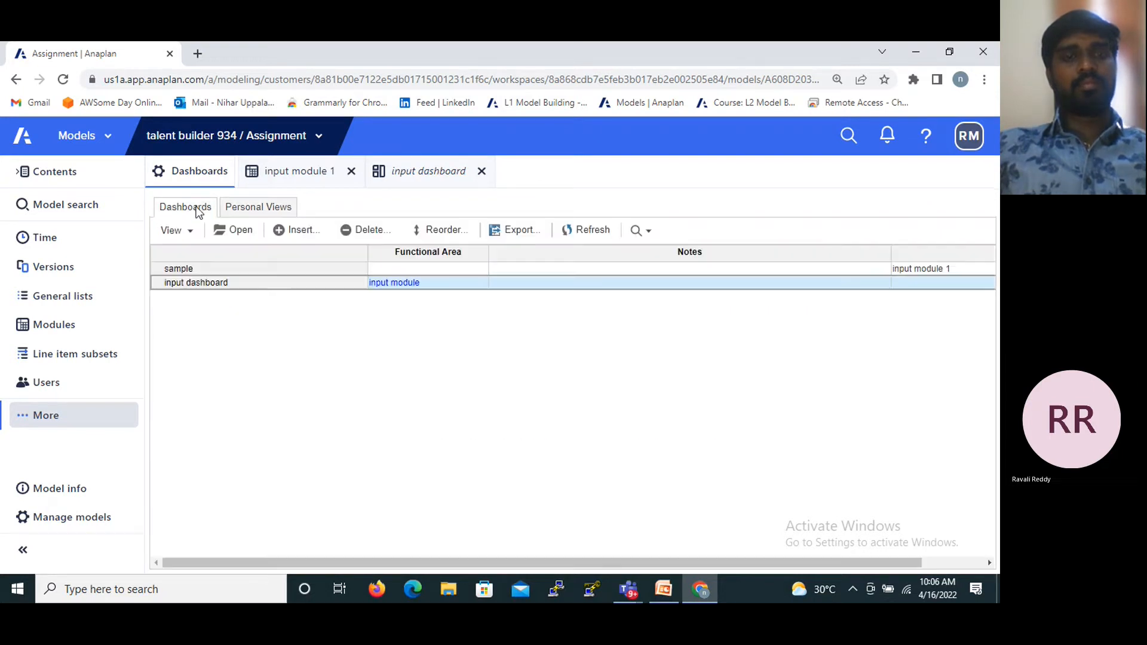
- Switch to the PPT-3 presentation in PowerPoint, review the Classic Dashboard slides and go to the Security Settings slide
mouse_move(662, 590)
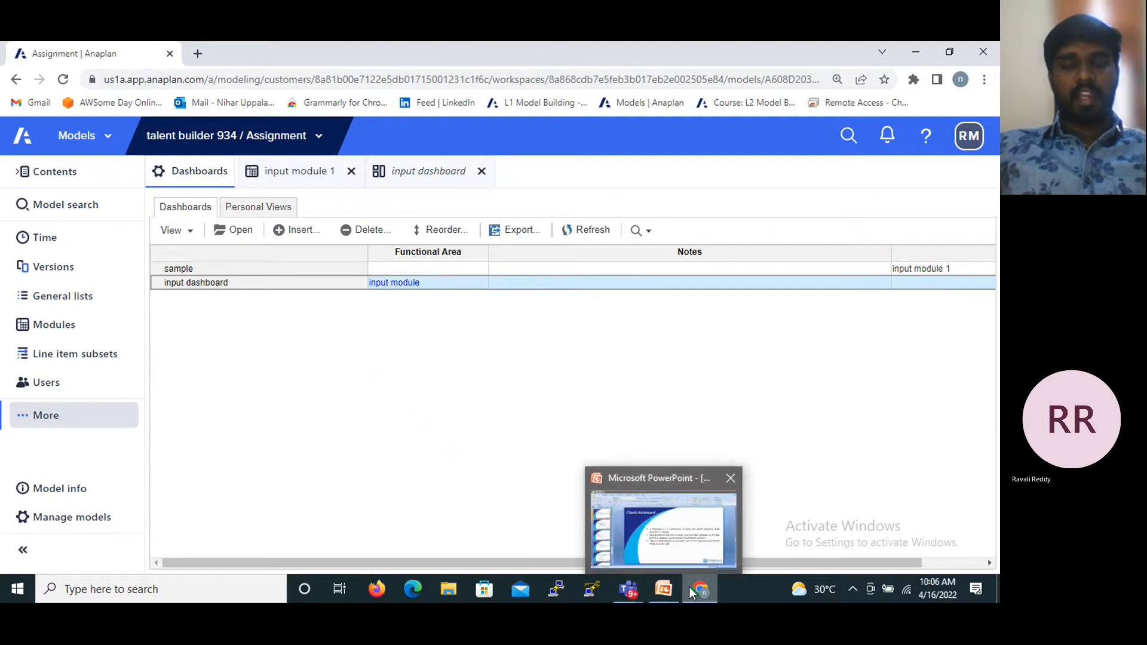
left_click(666, 566)
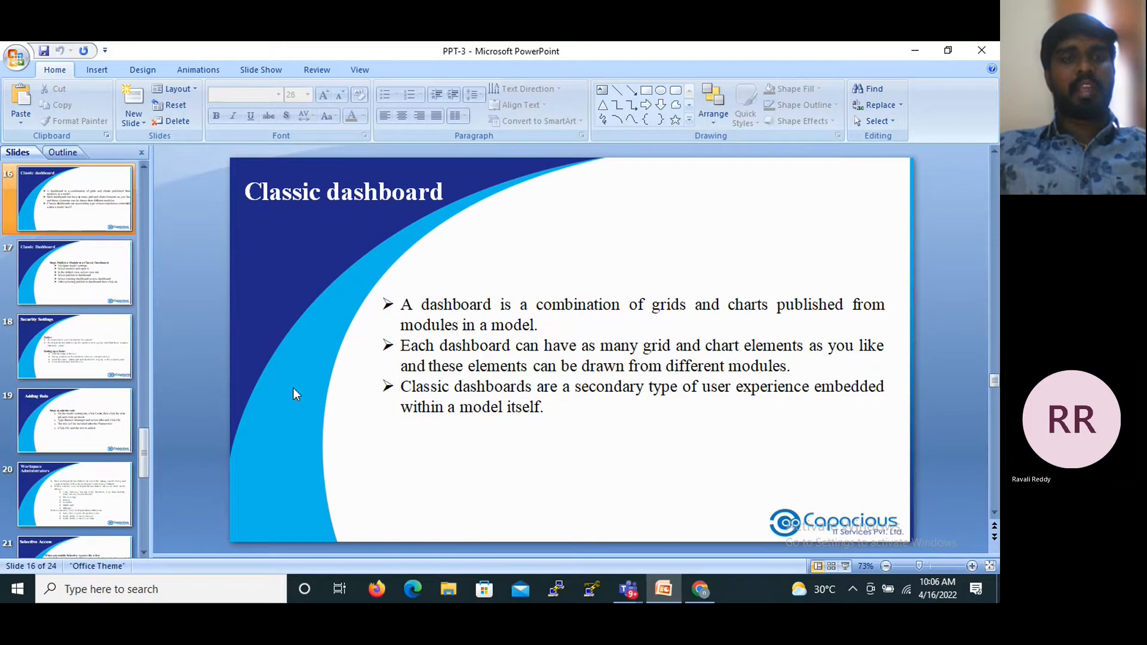
scroll(292, 388, "down", 1)
scroll(293, 388, "down", 1)
scroll(293, 394, "up", 1)
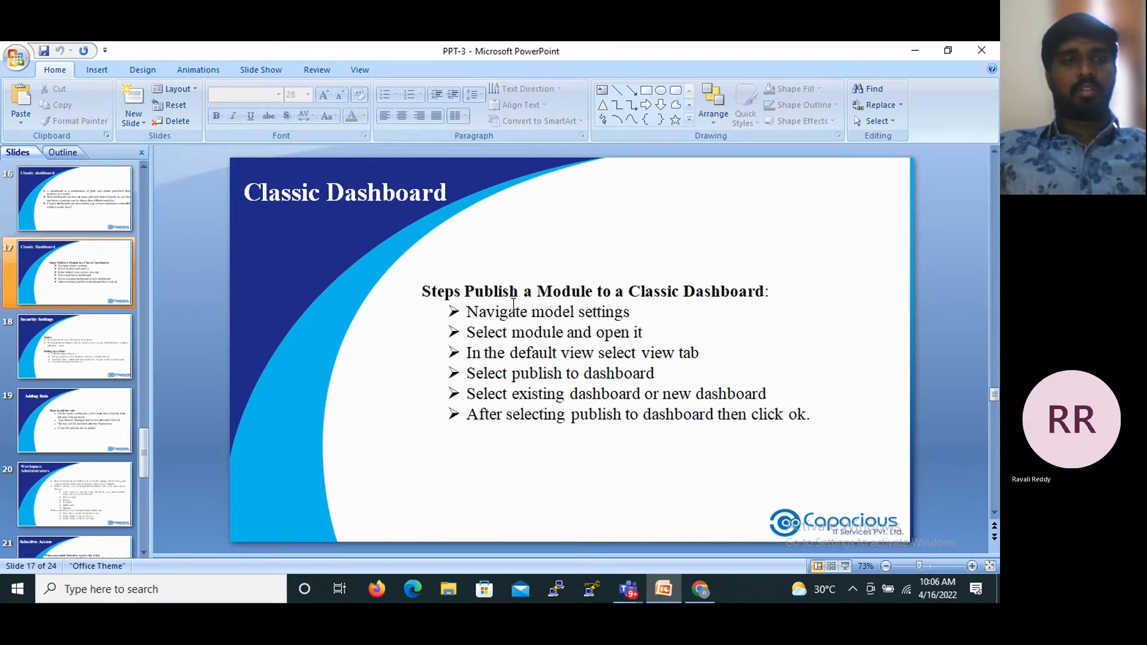
left_click(84, 339)
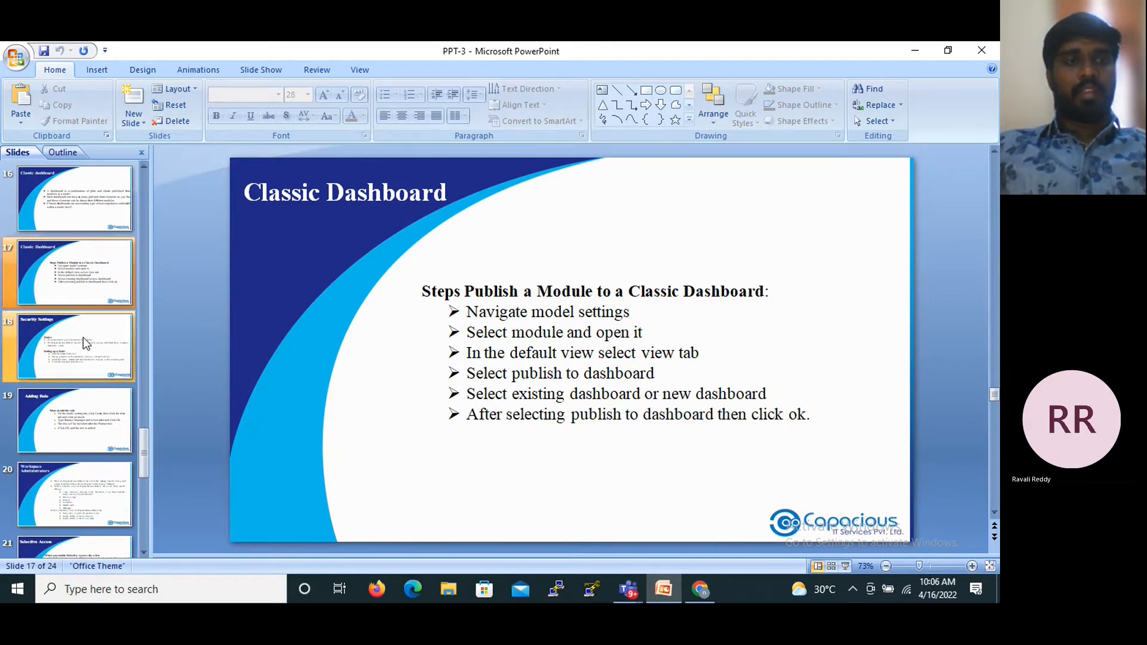
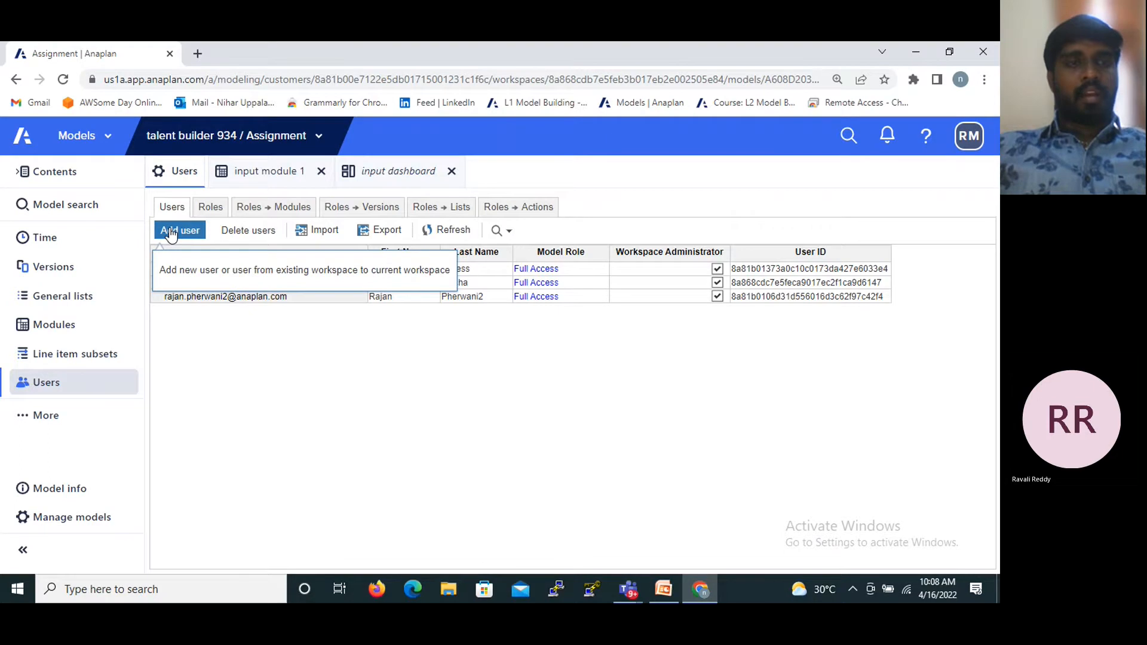
- Start adding a user to the workspace and enter the user's email address so that the name details load
left_click(171, 232)
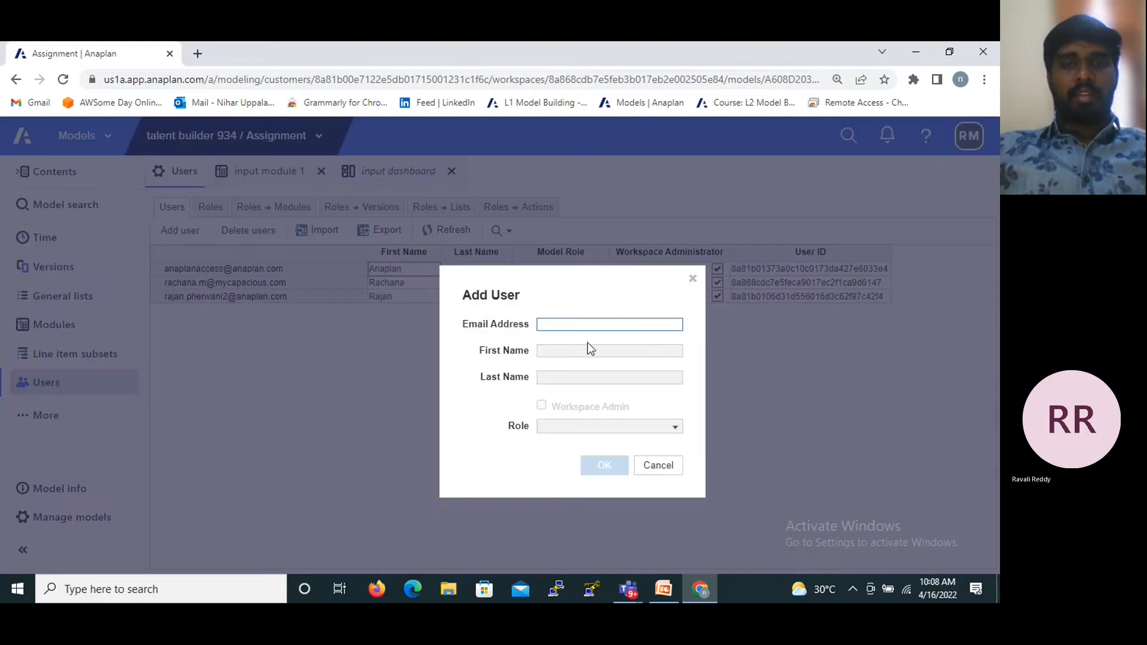
left_click(564, 327)
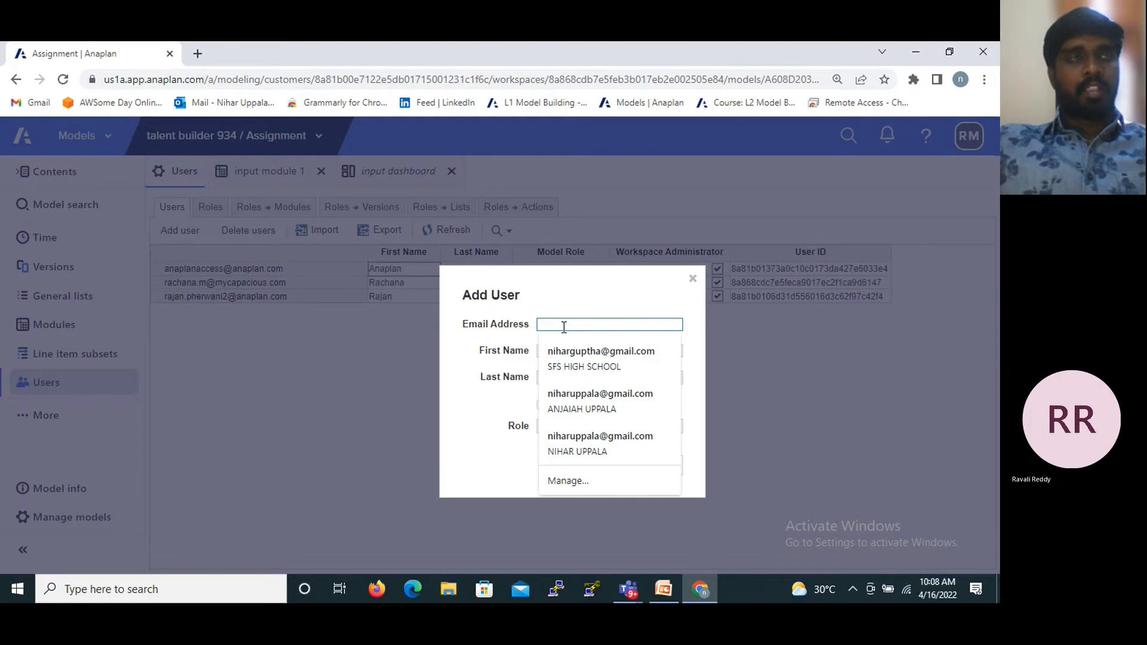
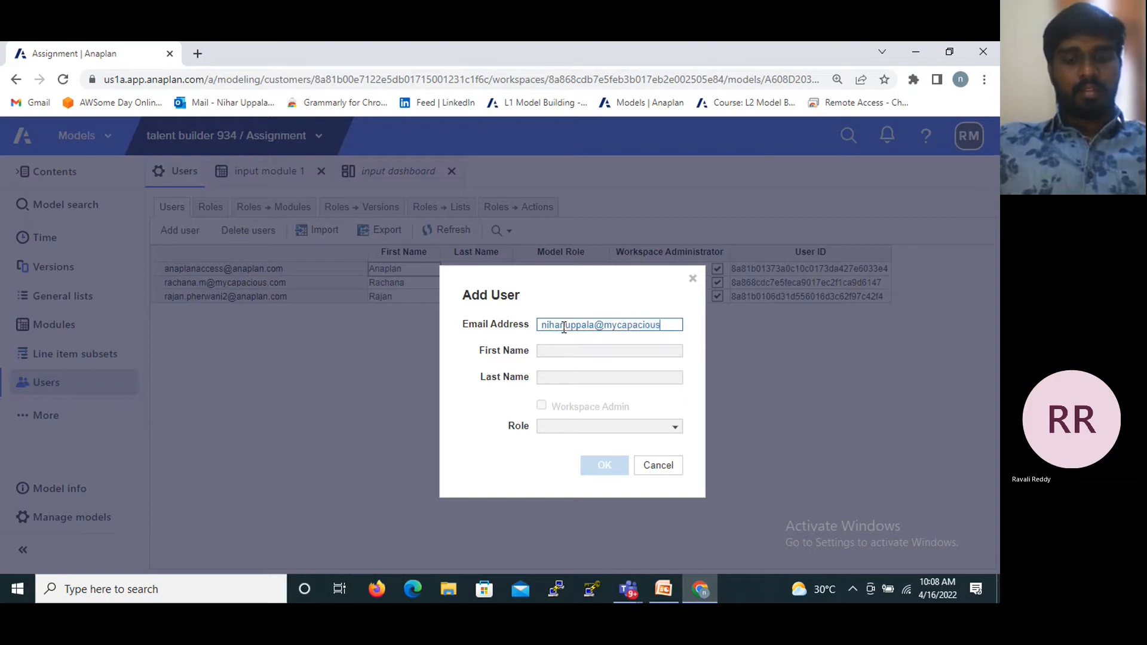
left_click(564, 326)
type(".com")
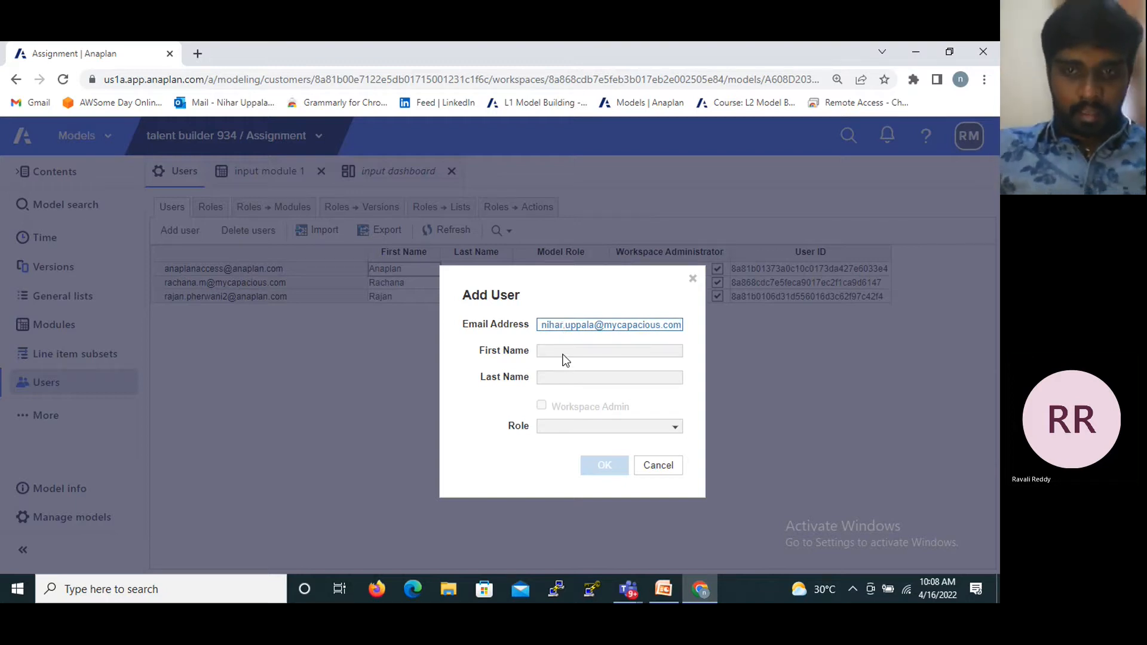
left_click(557, 351)
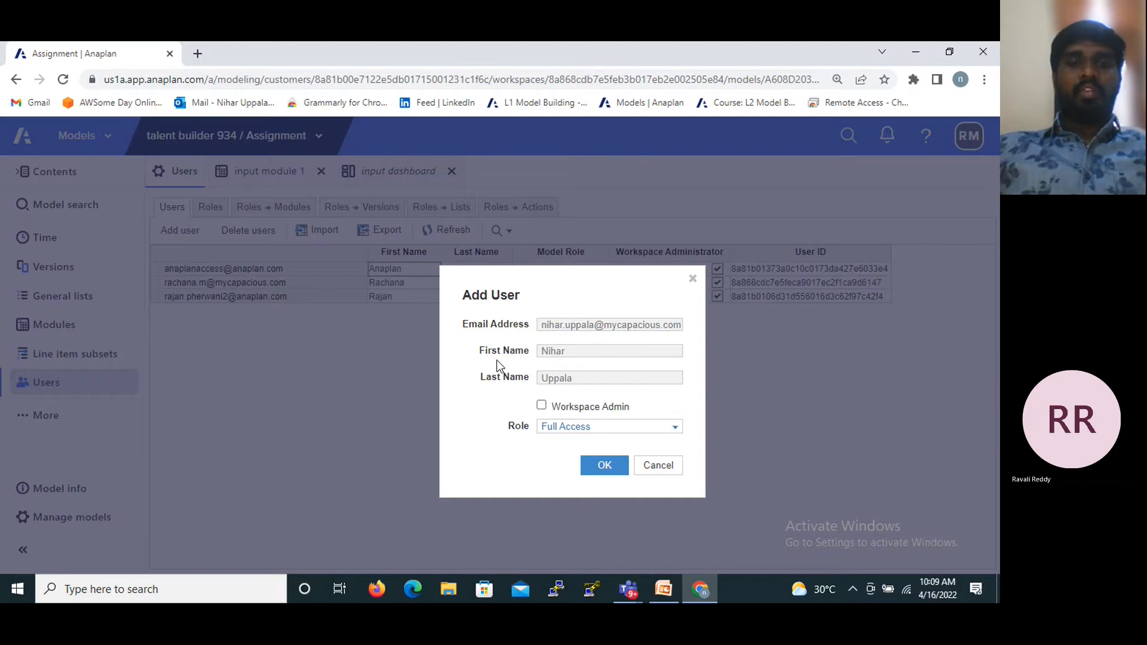
- Try the Workspace Admin option on and off, view the available roles, and cancel adding the user
left_click(542, 406)
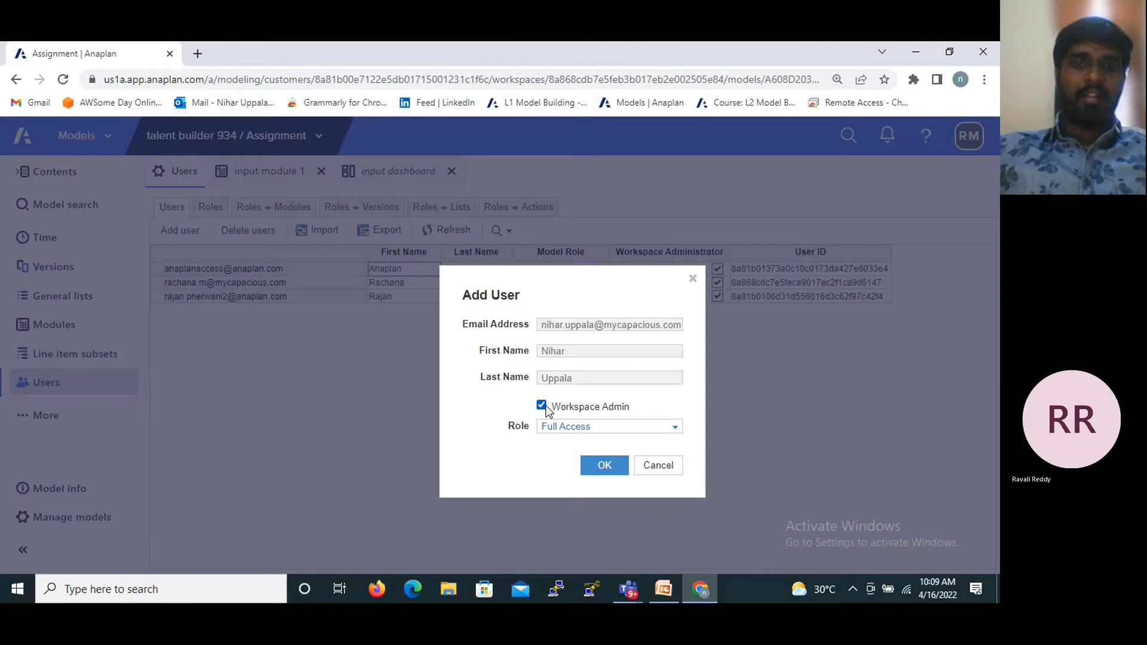
left_click(542, 406)
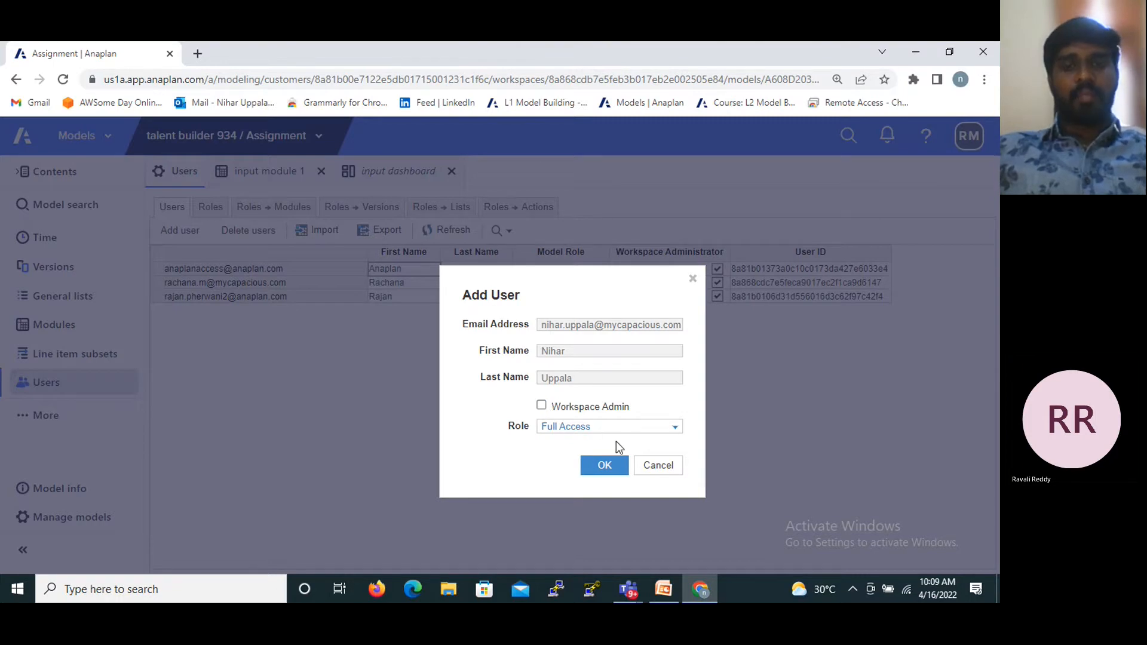
left_click(609, 426)
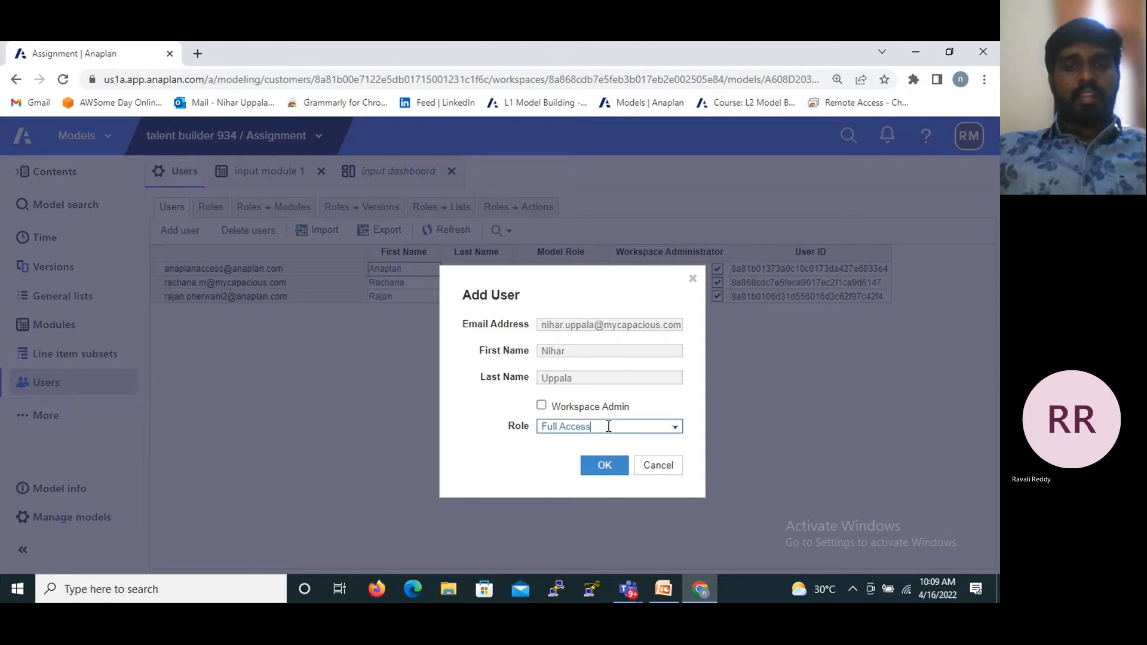
left_click(673, 430)
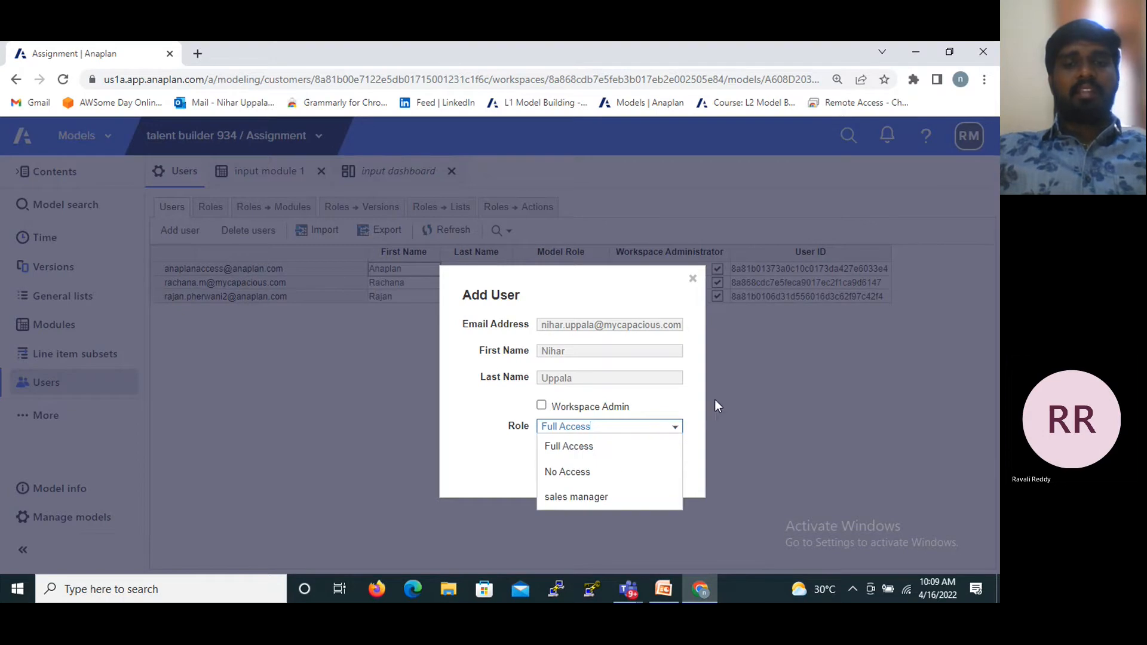
left_click(675, 427)
left_click(655, 468)
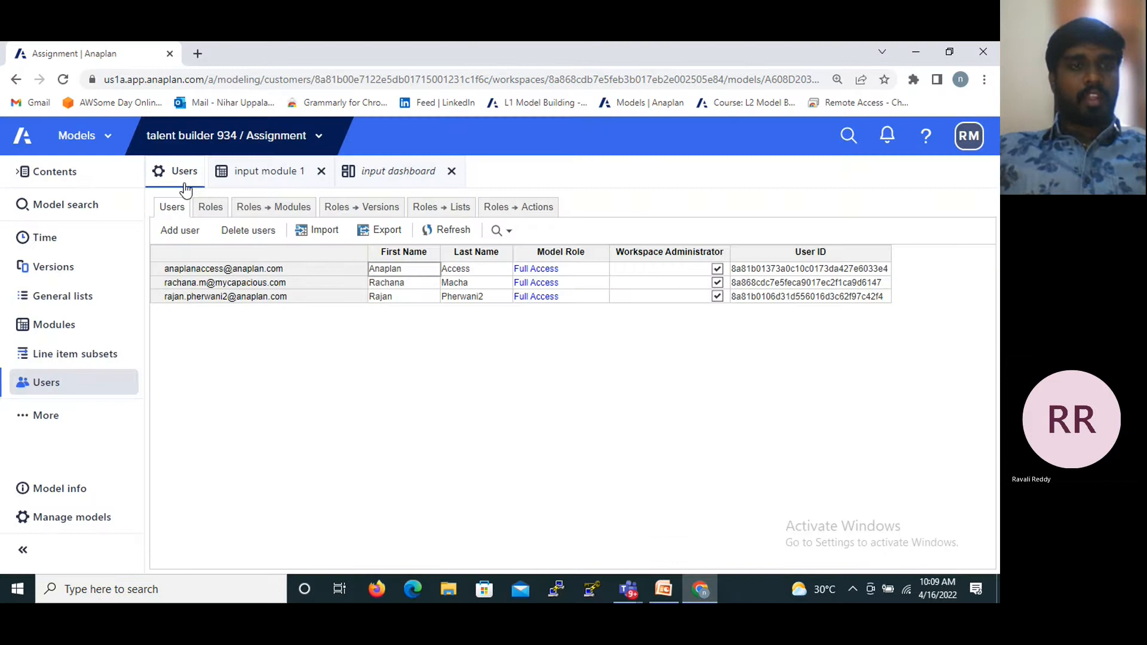
- Go to the model's roles and view the deletion options for the sales manager role, without deleting it
left_click(206, 213)
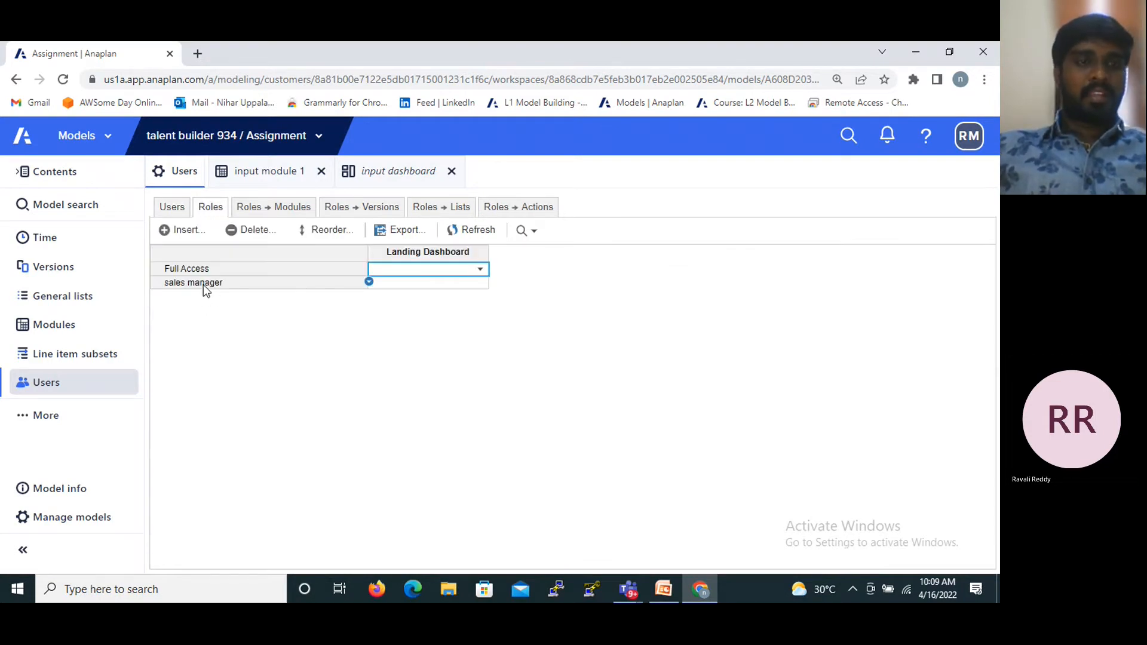
left_click(203, 284)
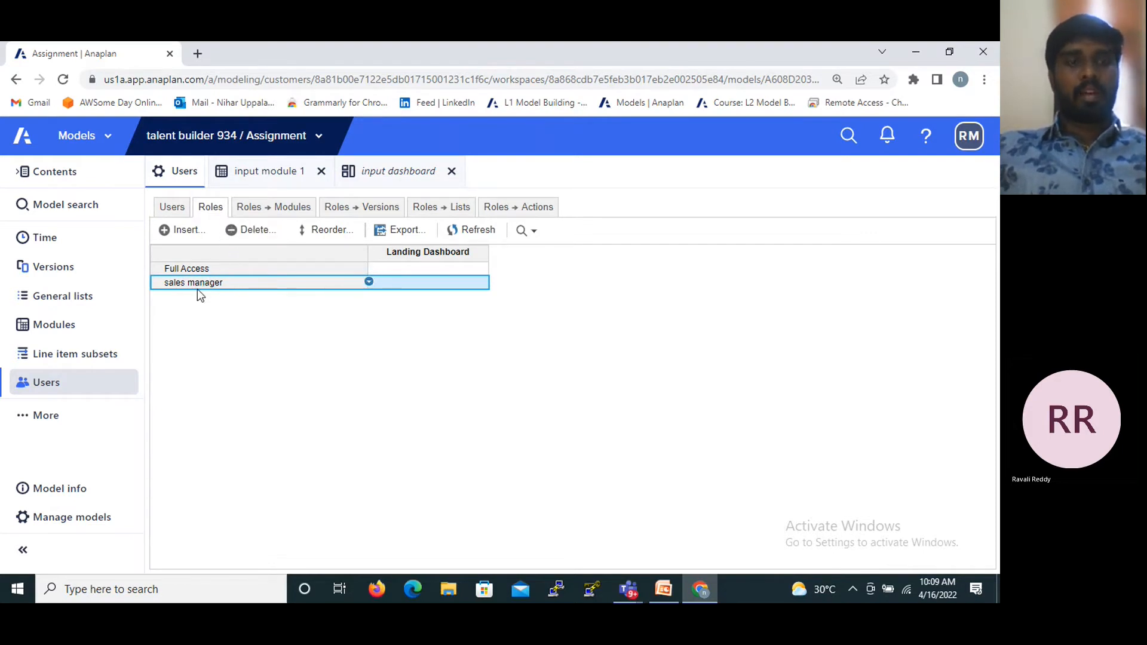
left_click(242, 229)
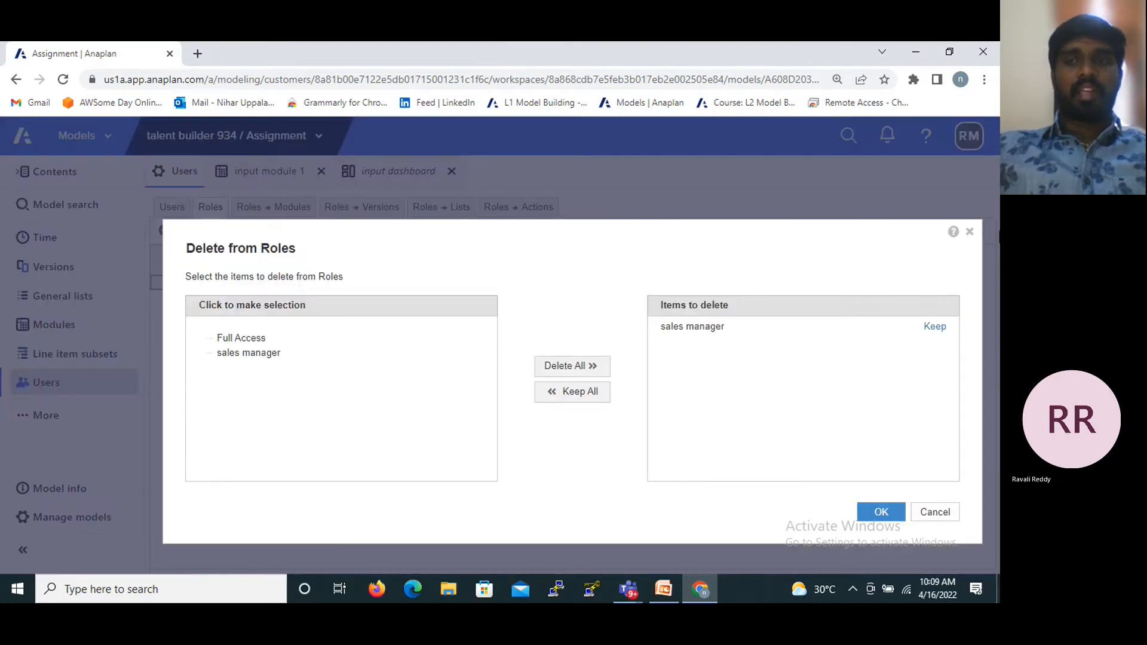
left_click(970, 233)
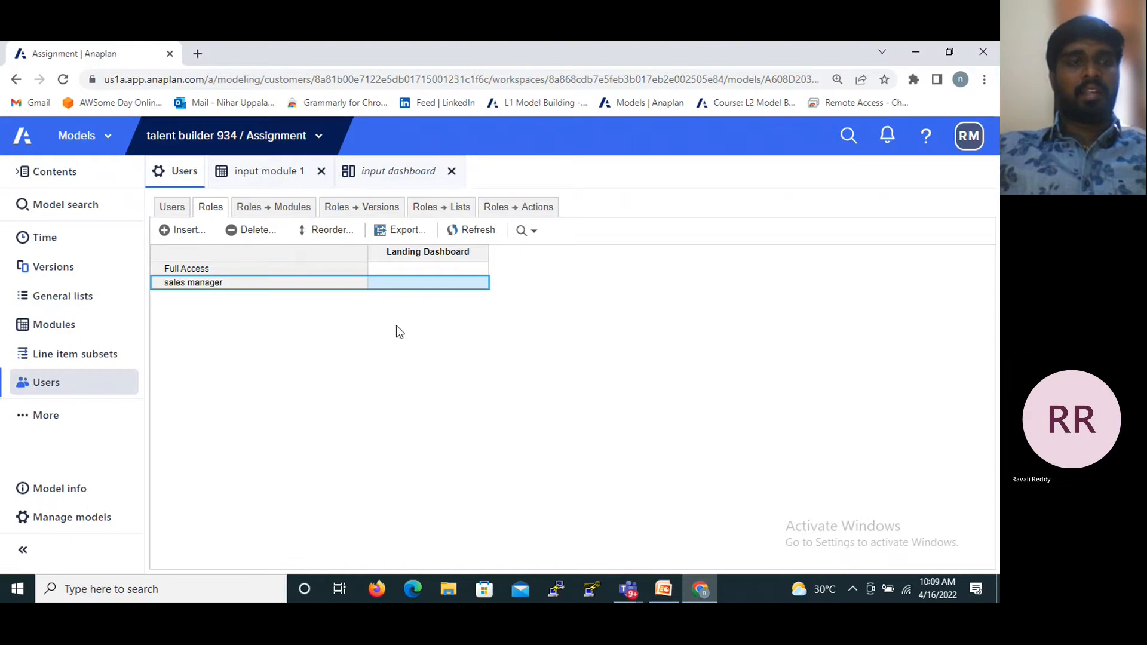
- Insert a new role named HR with its position set to End
left_click(176, 236)
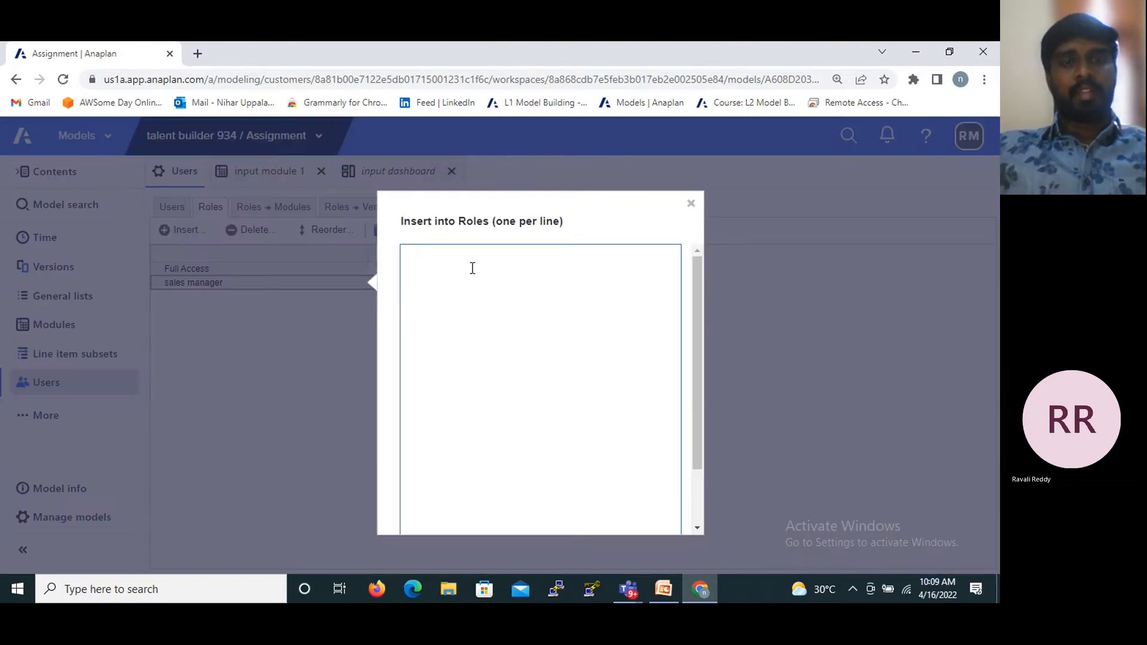
type("H")
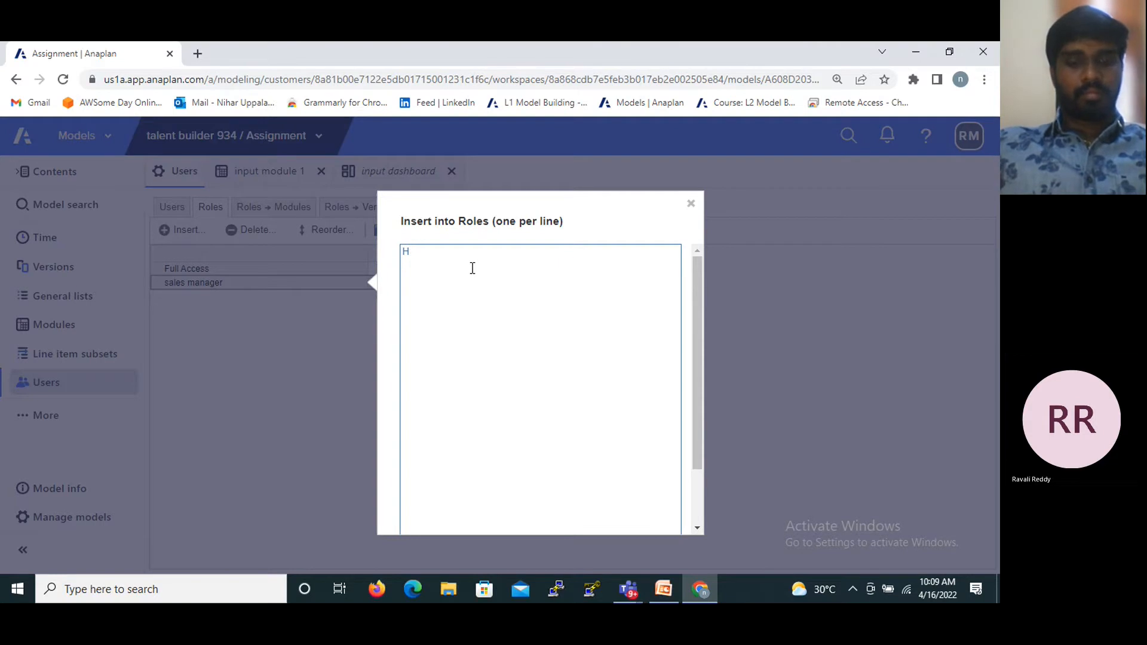
type("R")
left_click_drag(703, 311, 704, 504)
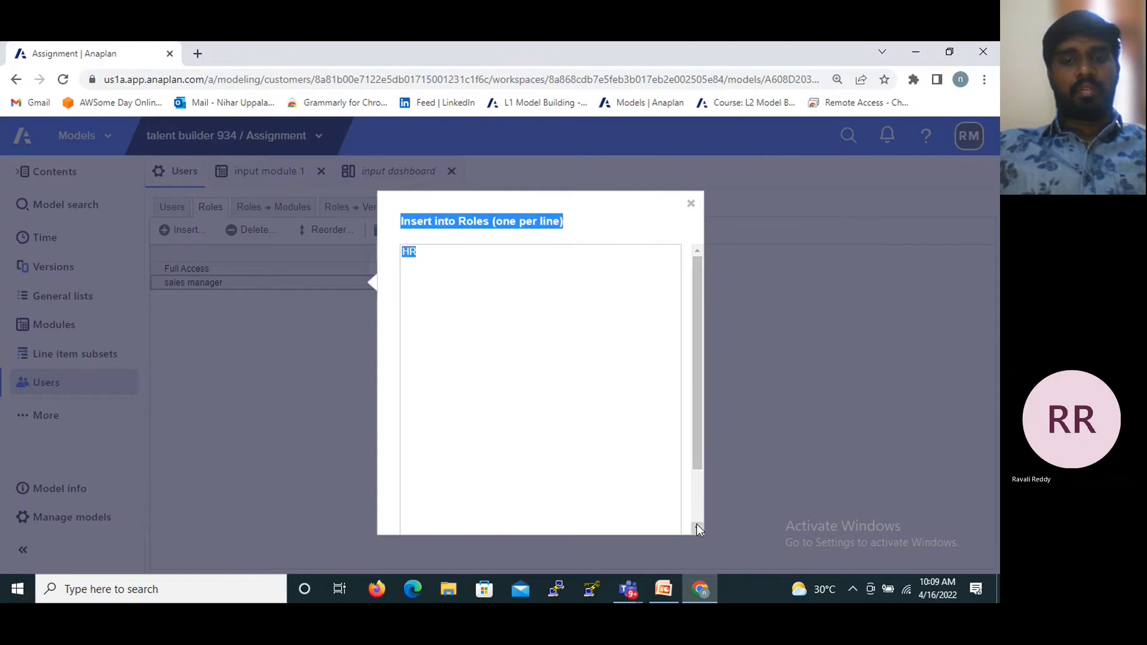
left_click(696, 525)
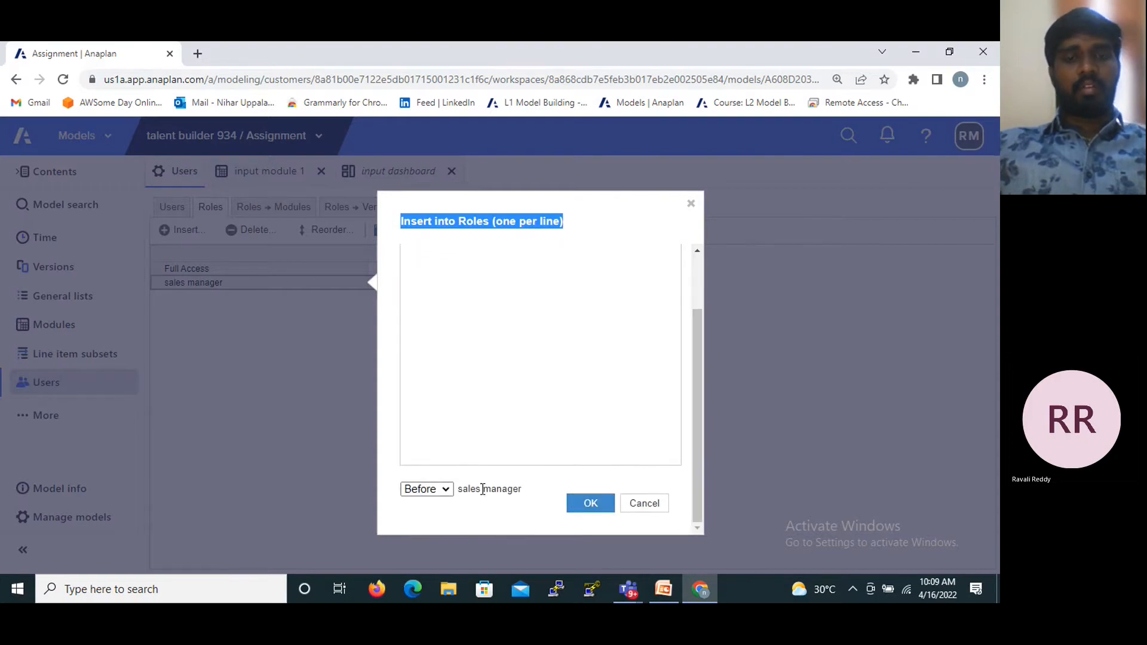
left_click(445, 491)
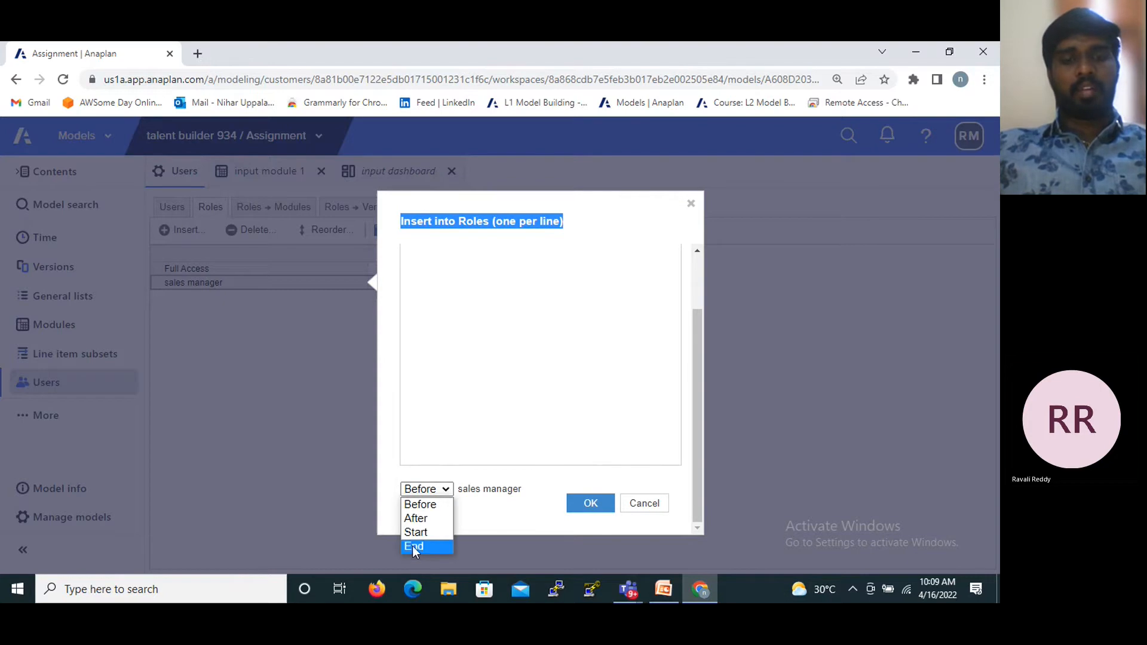
left_click(436, 545)
left_click(589, 503)
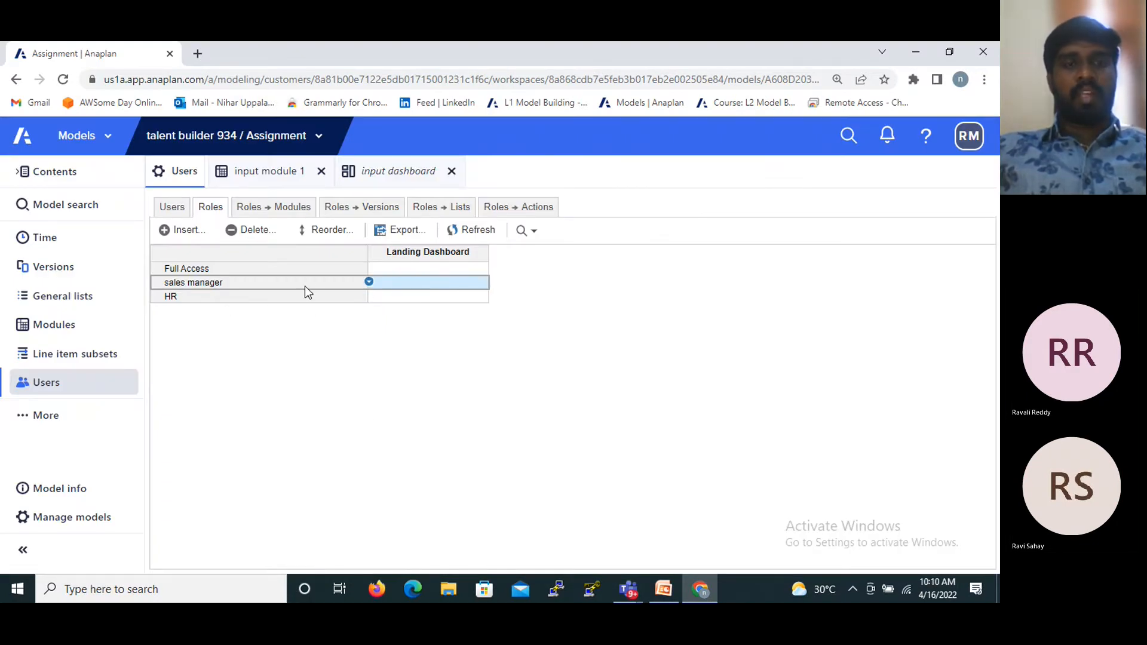
- Assign input dashboard as the HR role's landing dashboard, then clear the assignment
left_click(404, 302)
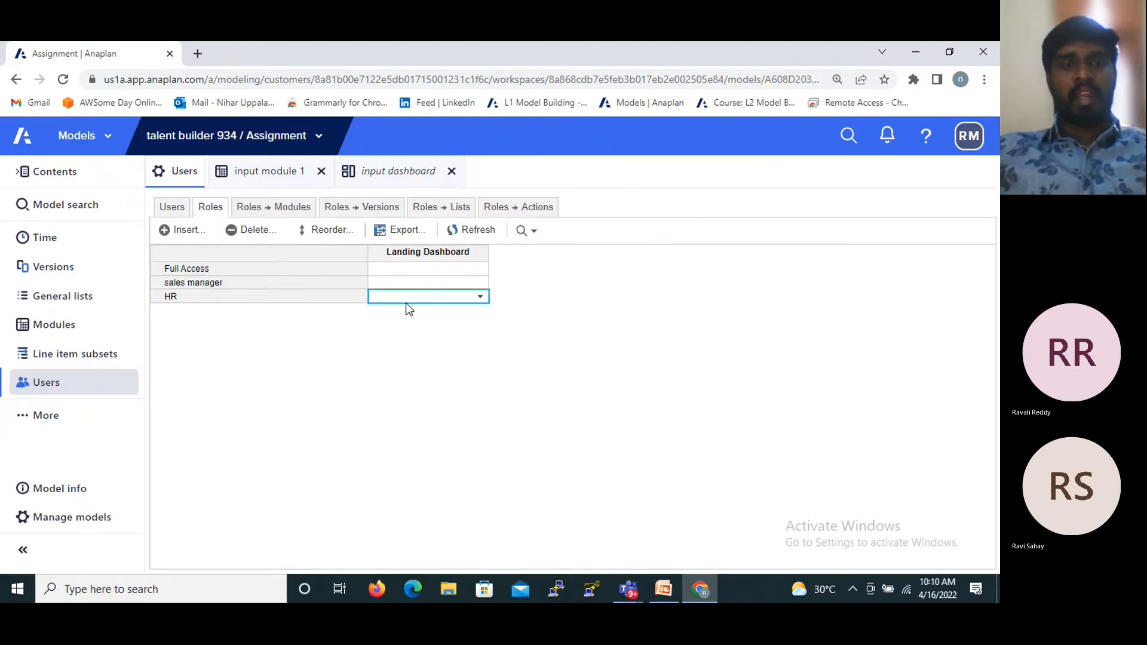
left_click(480, 297)
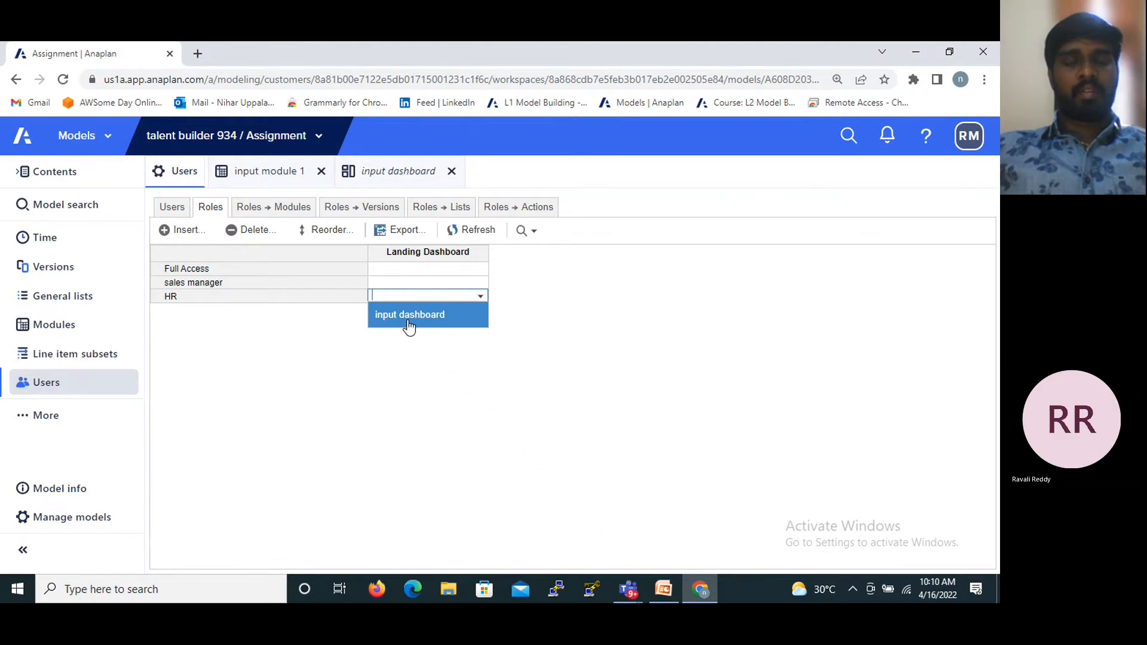
left_click(409, 322)
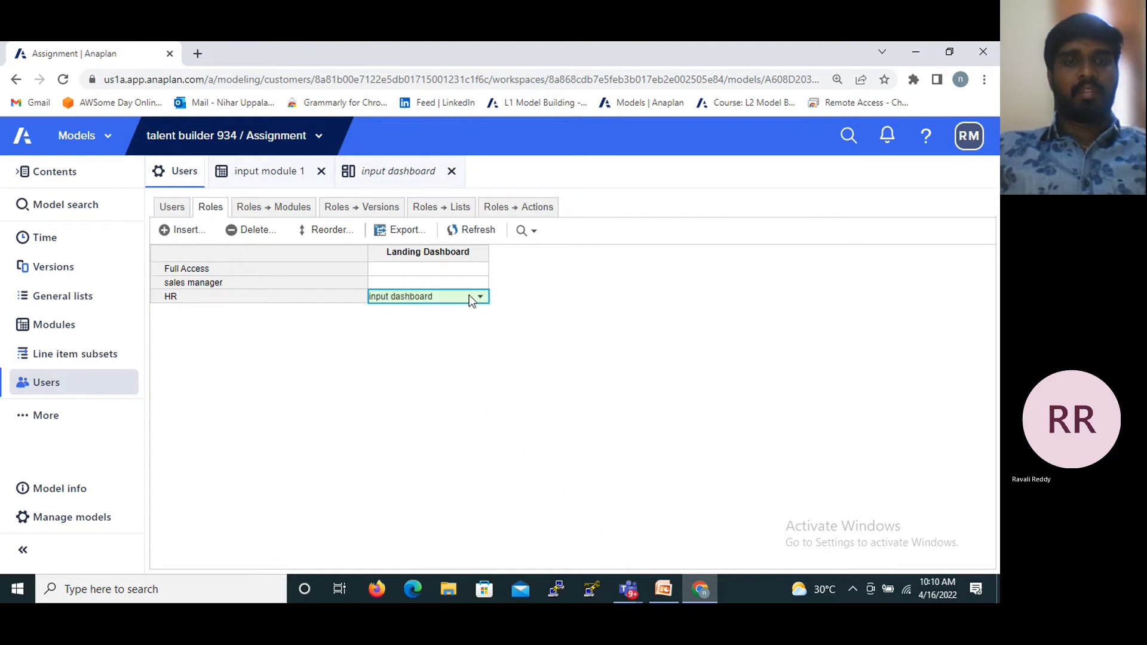
double_click(438, 296)
key("BackSpace")
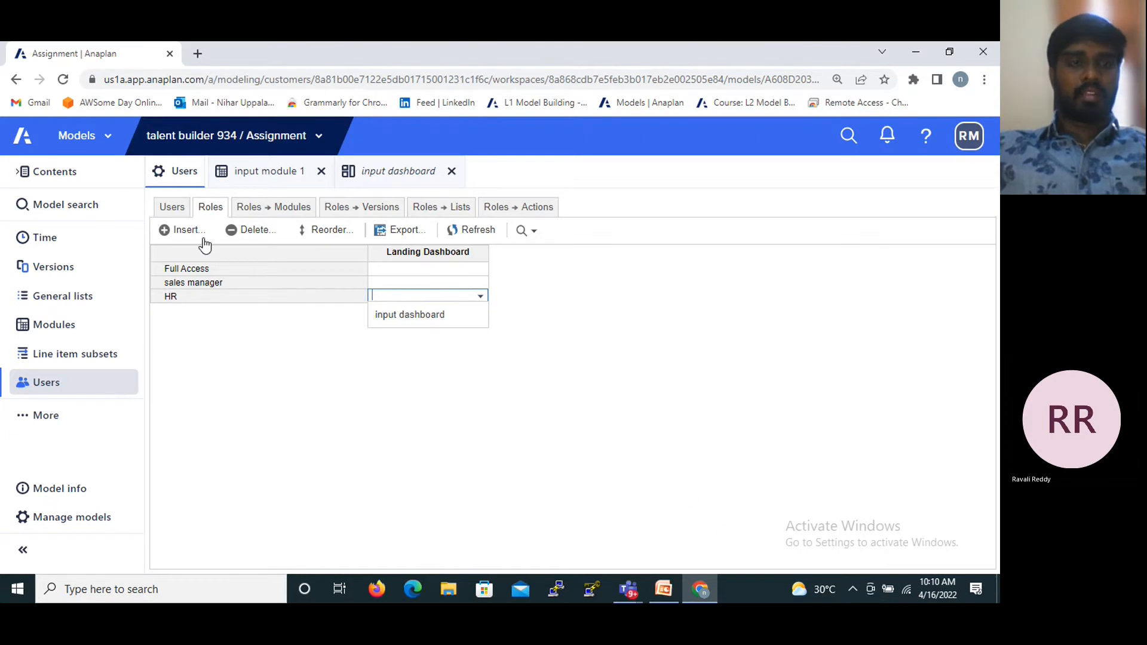
- Start adding a user to the workspace and enter the new user's e-mail address so the name fields fill in
left_click(178, 210)
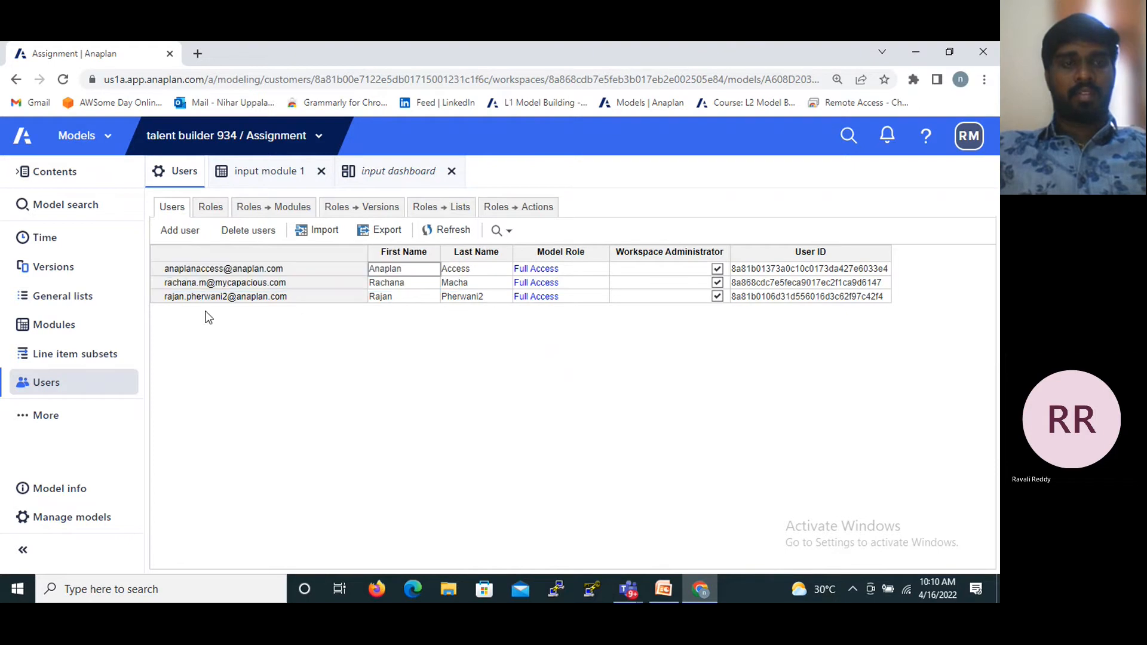
left_click(180, 232)
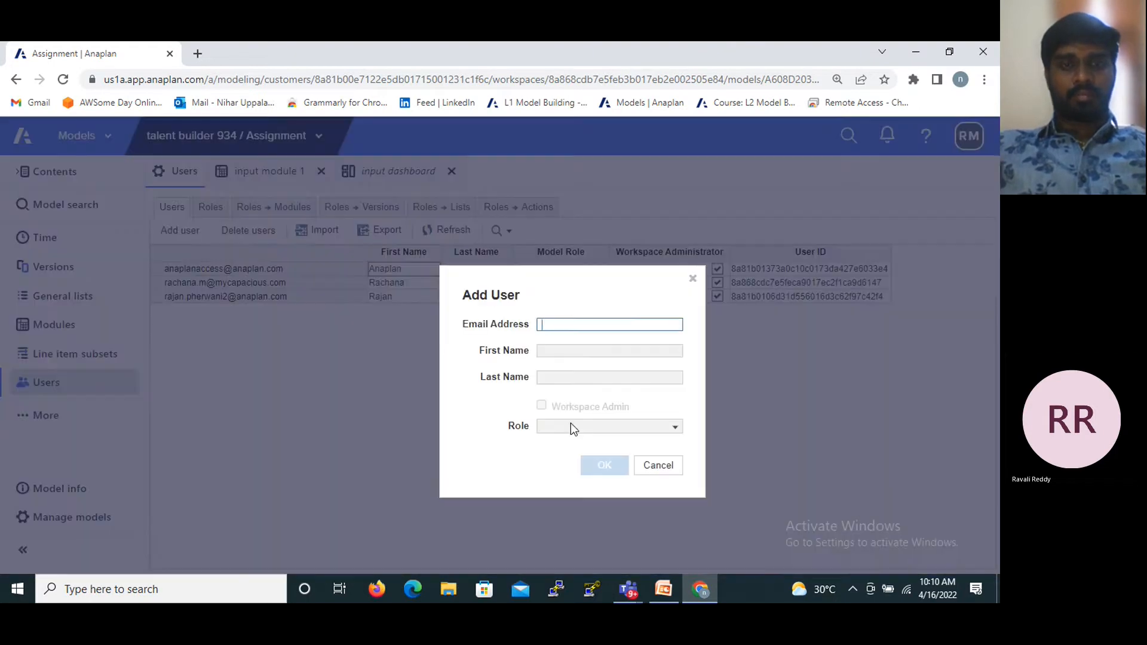
left_click(562, 326)
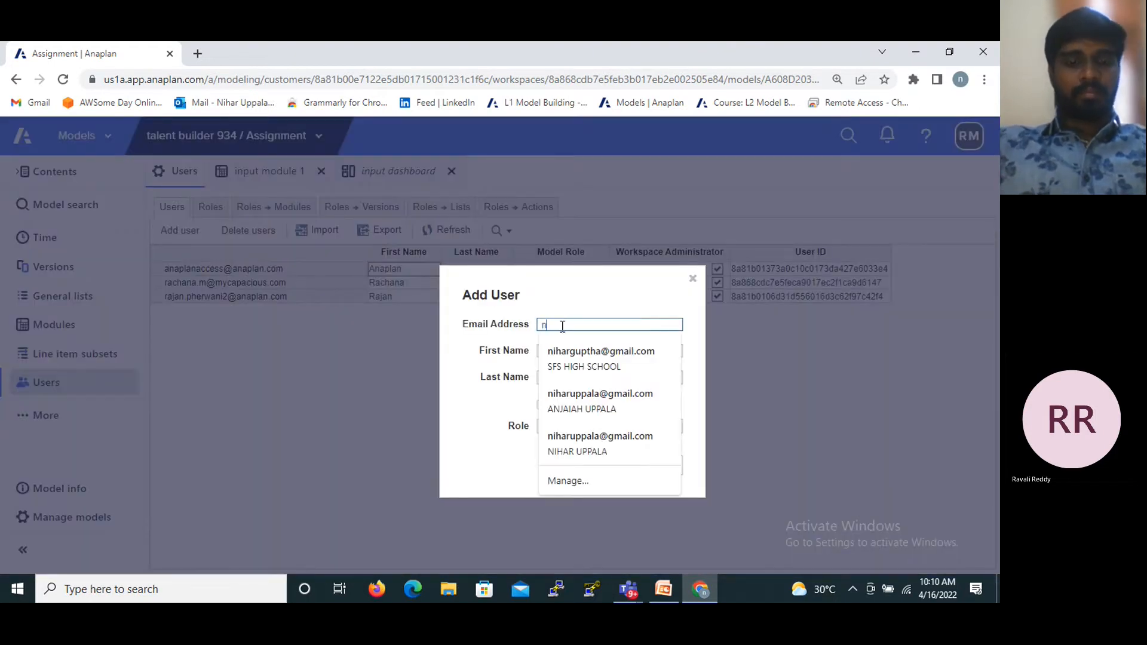
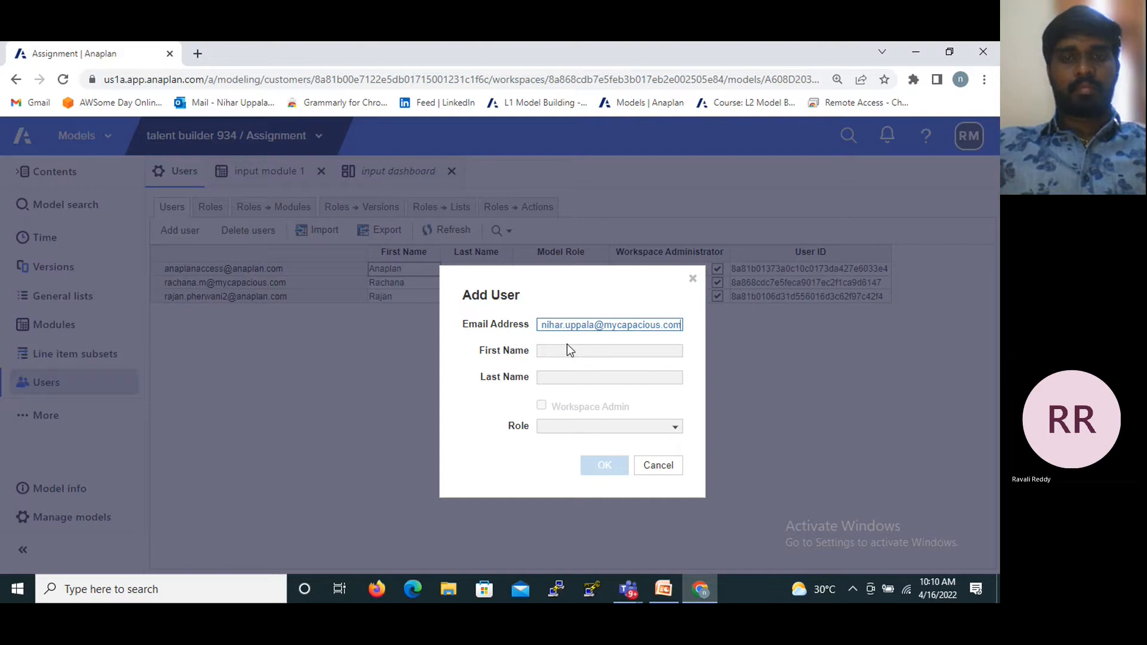
left_click(568, 345)
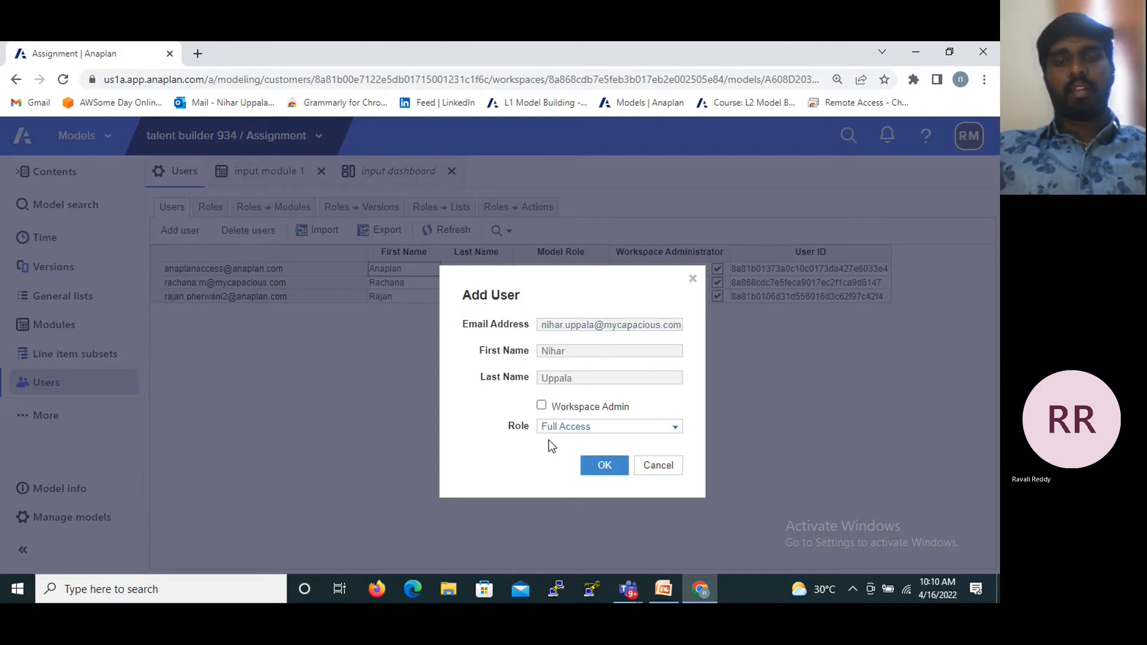
- Assign the new user the HR role without workspace admin rights and confirm adding the user
left_click(557, 427)
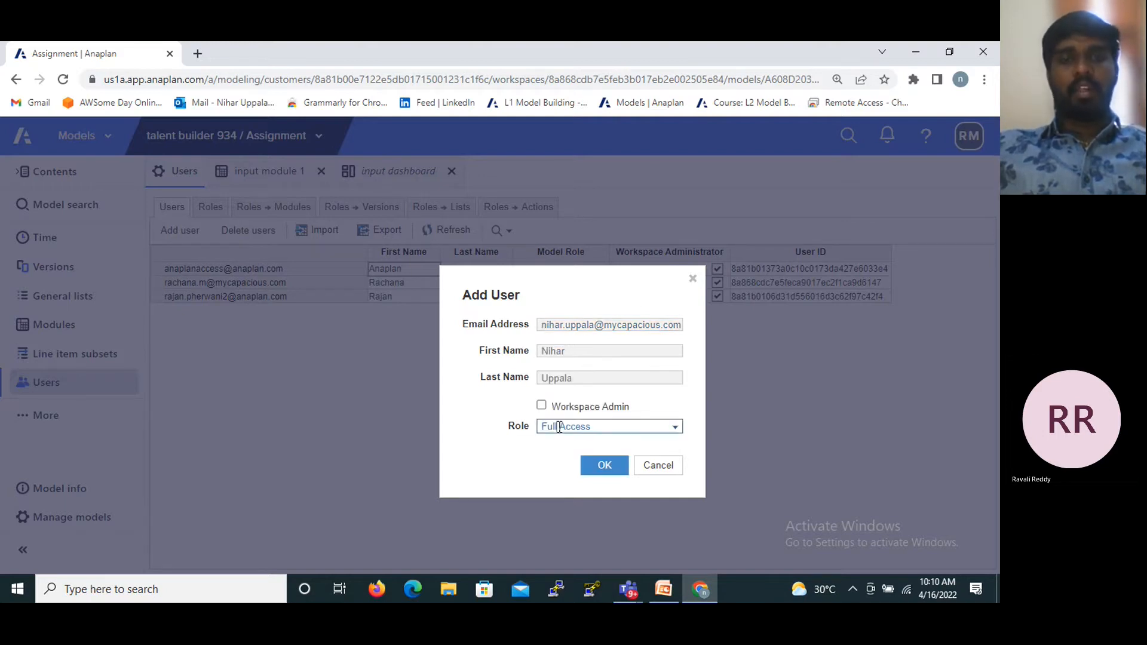
left_click(675, 428)
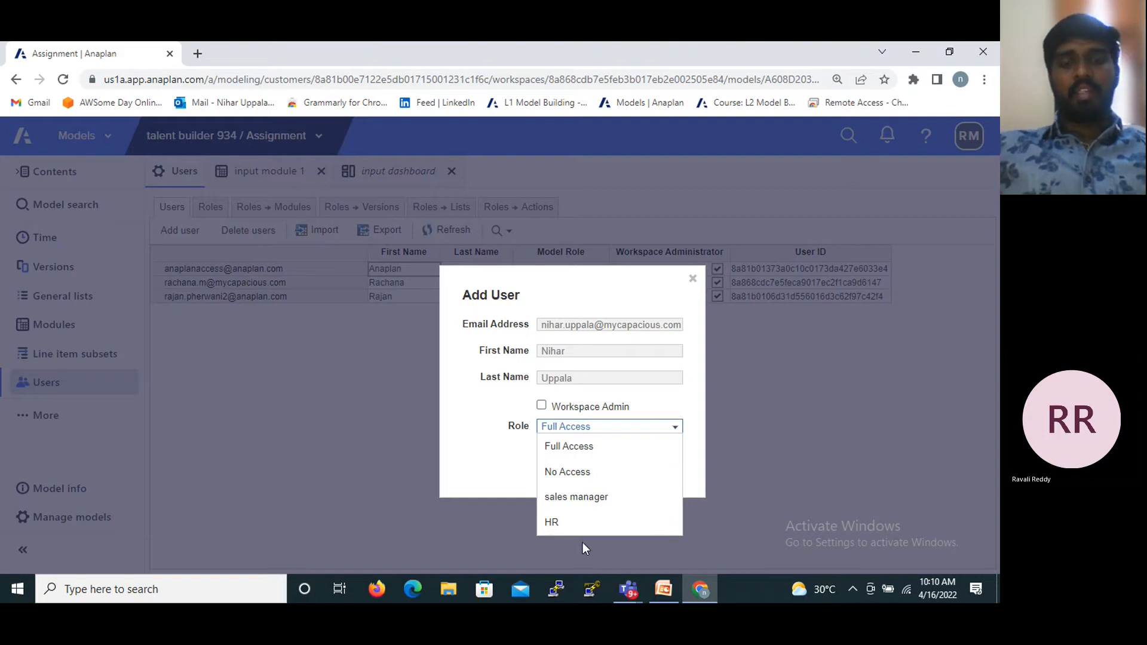
left_click(567, 534)
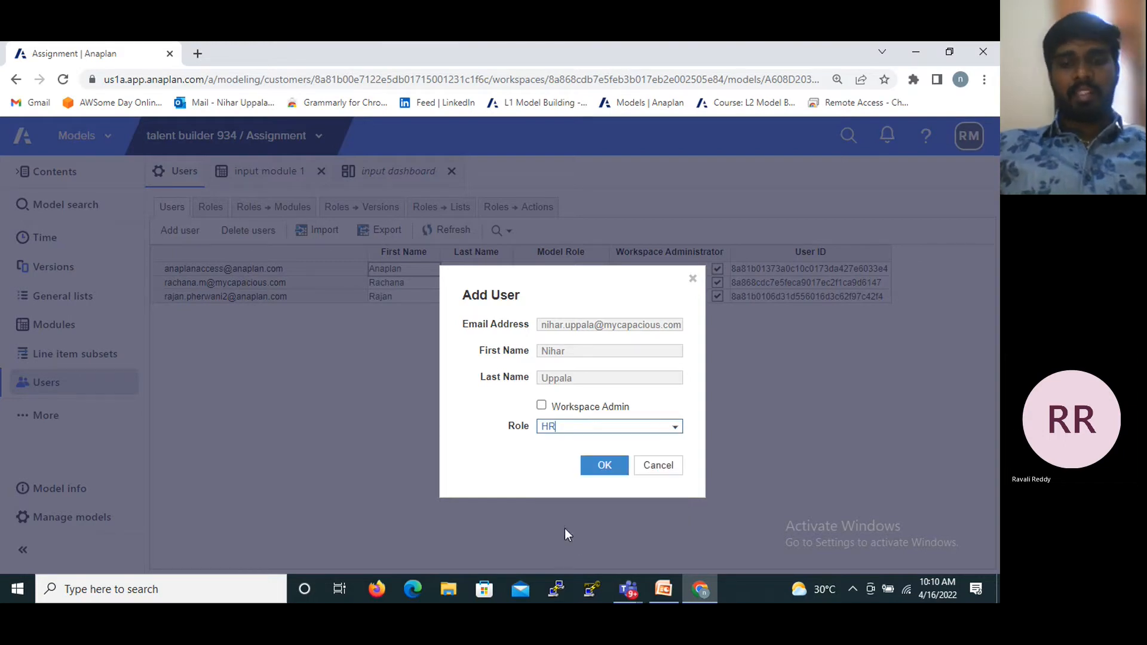
left_click(601, 466)
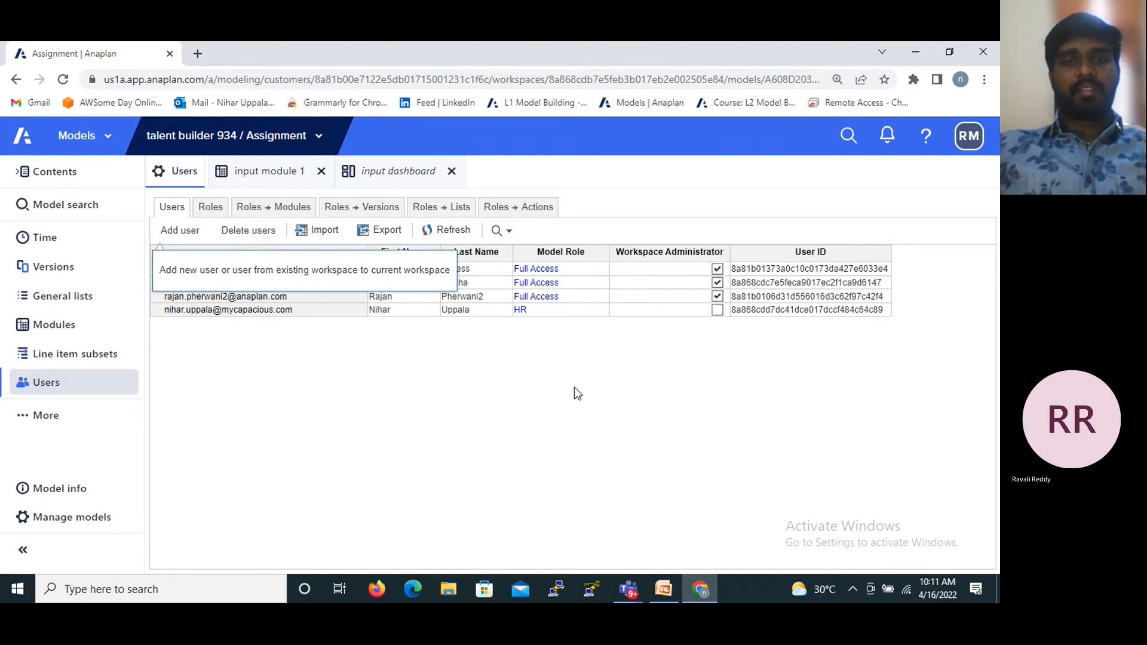
- Set the HR role's access to the volumes module to Read
left_click(272, 212)
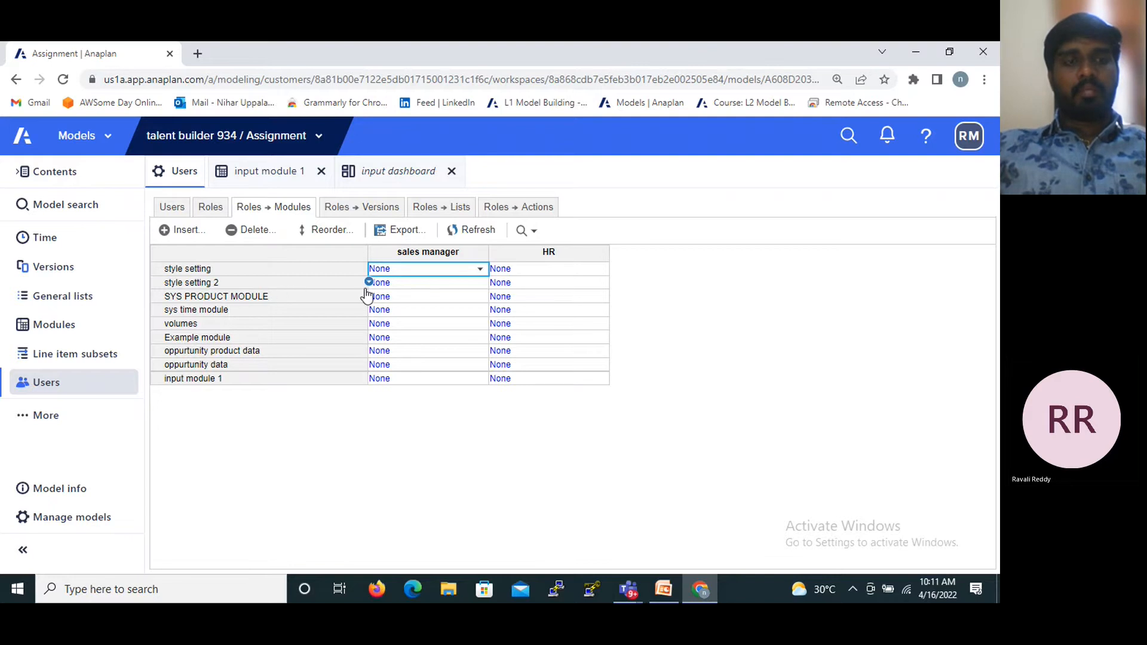
left_click(512, 325)
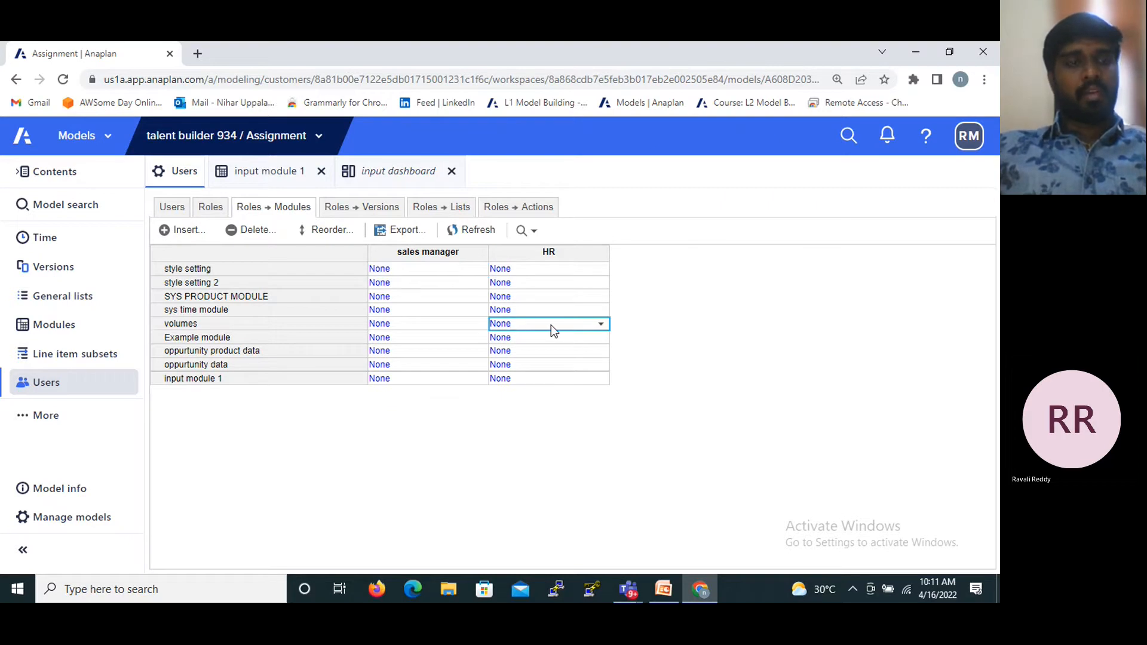
left_click(602, 326)
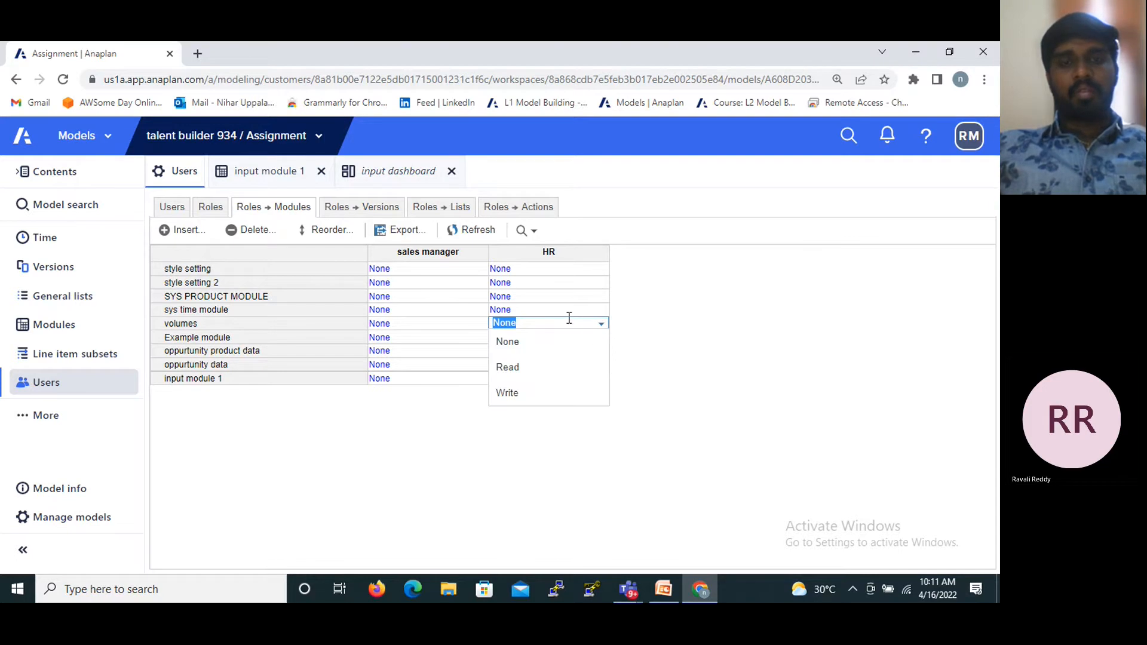
left_click(528, 376)
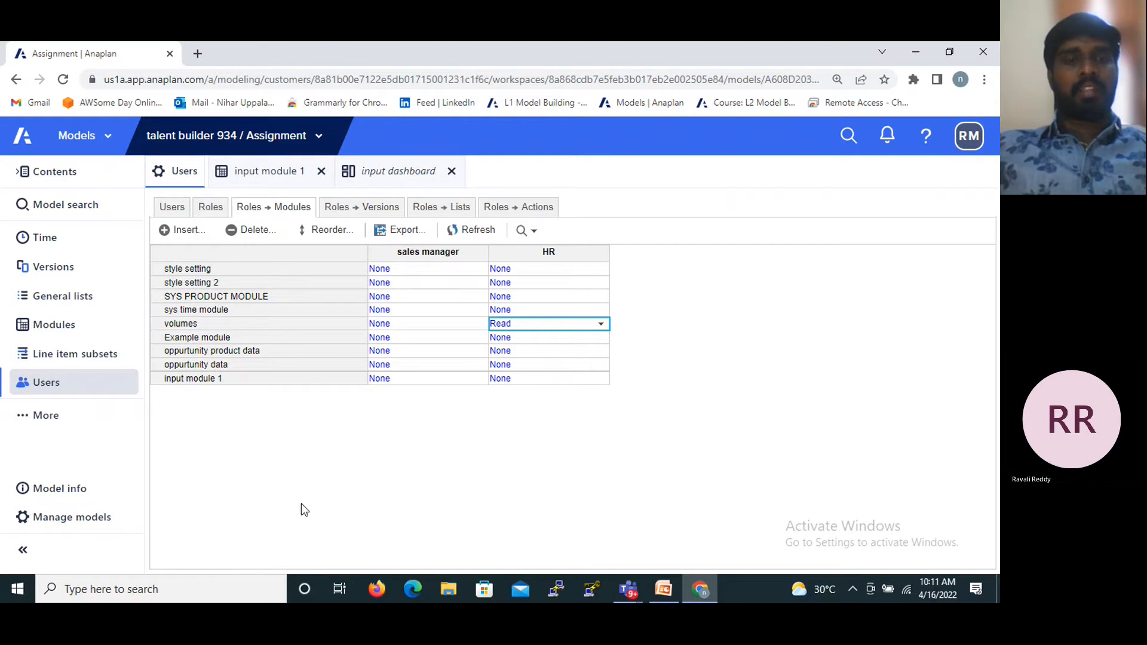
- Set the sales manager role's access to input module 1 to Write
left_click(415, 378)
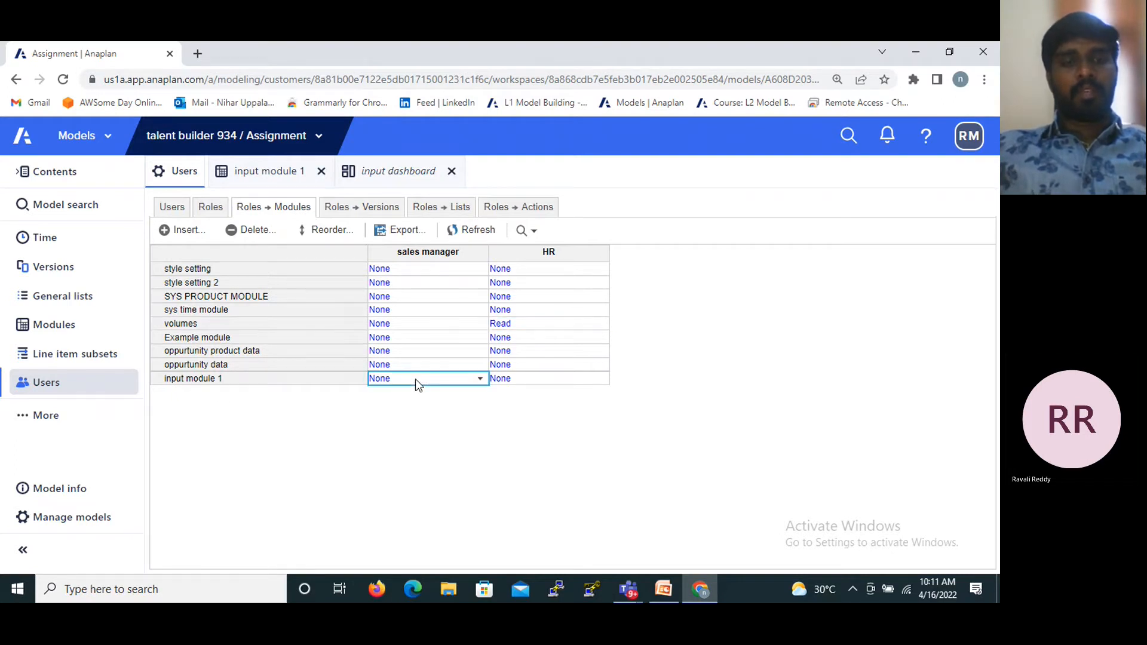
left_click(480, 380)
left_click(398, 448)
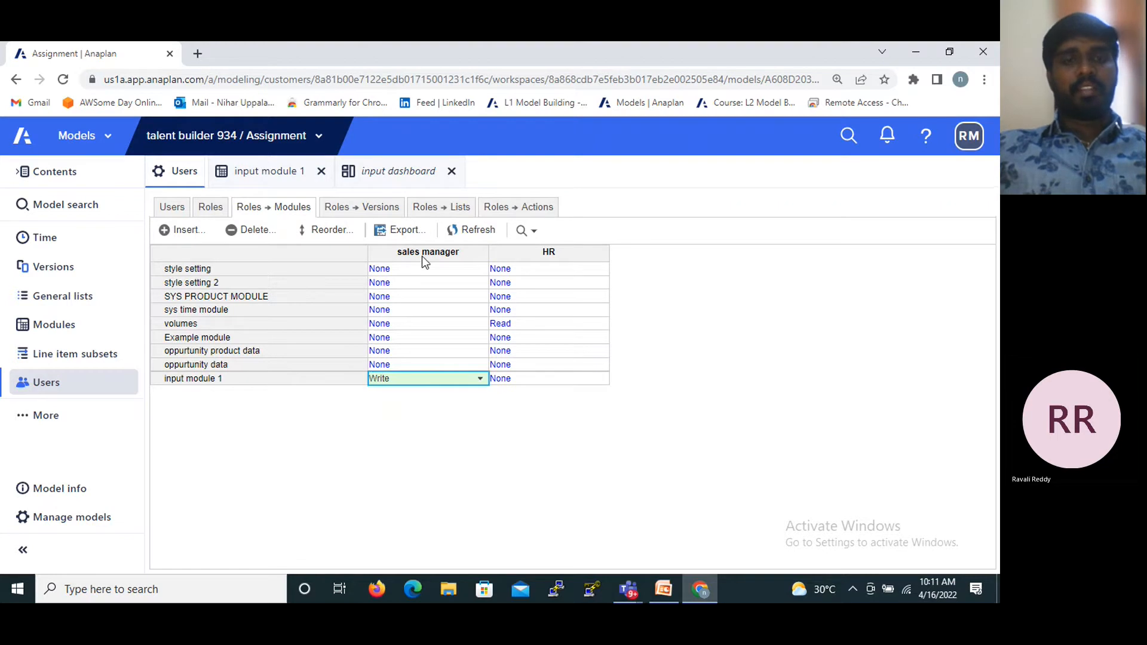
- Review the roles' module access, the users list, and the role access for versions and actions, ending back at module access
left_click(411, 270)
left_click(415, 337)
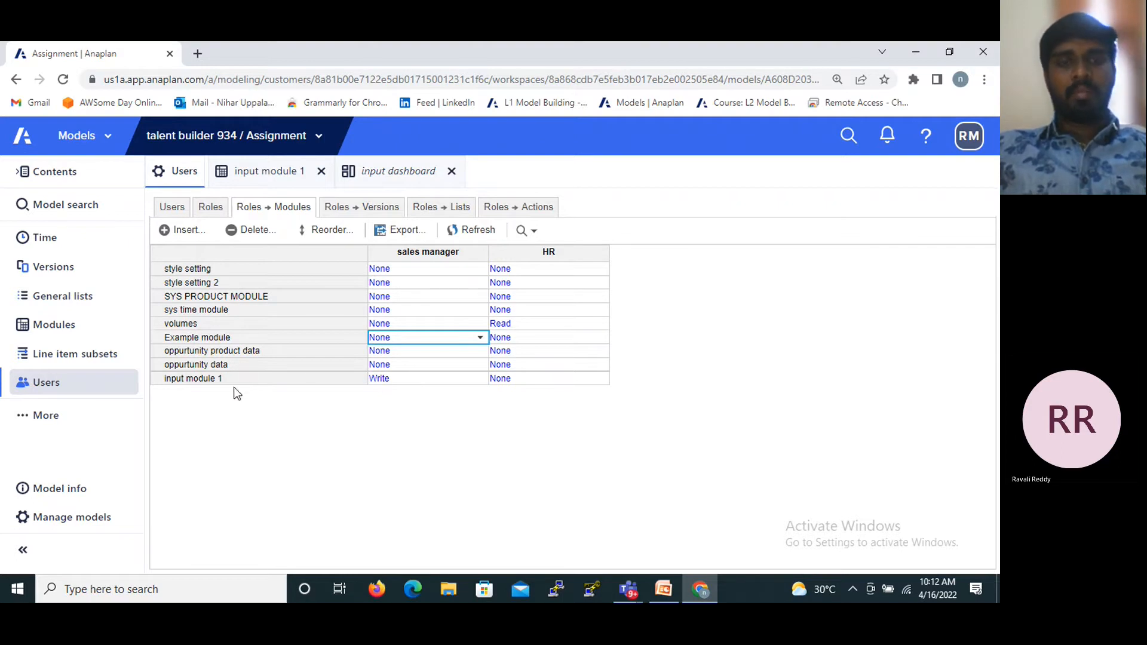
left_click(513, 326)
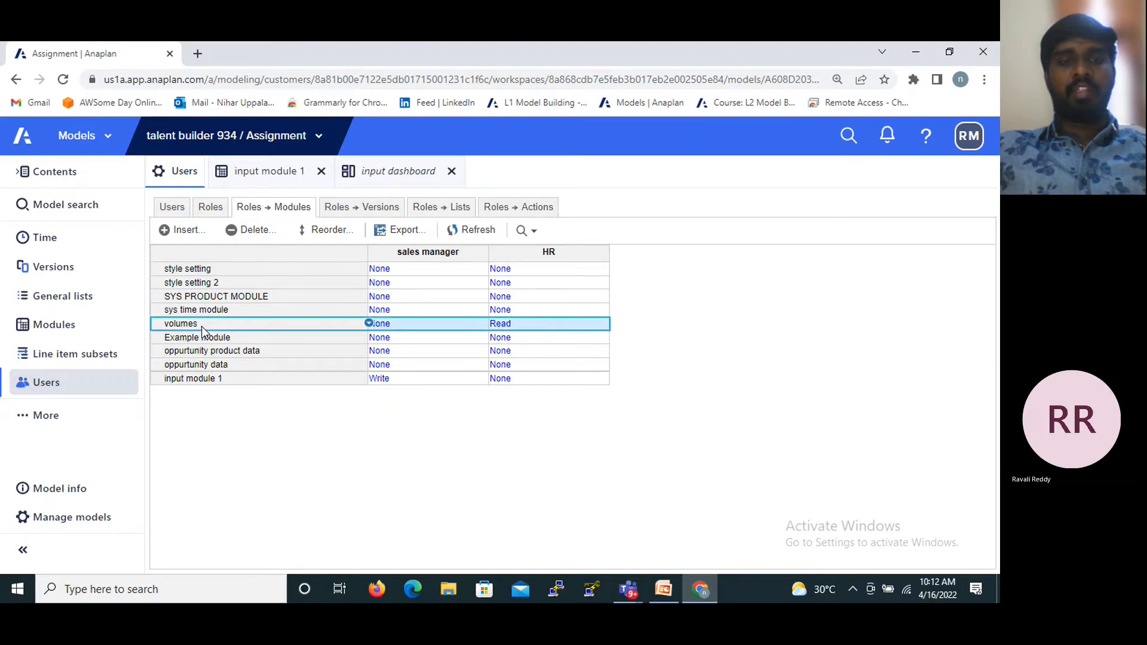
left_click(600, 324)
left_click(600, 324)
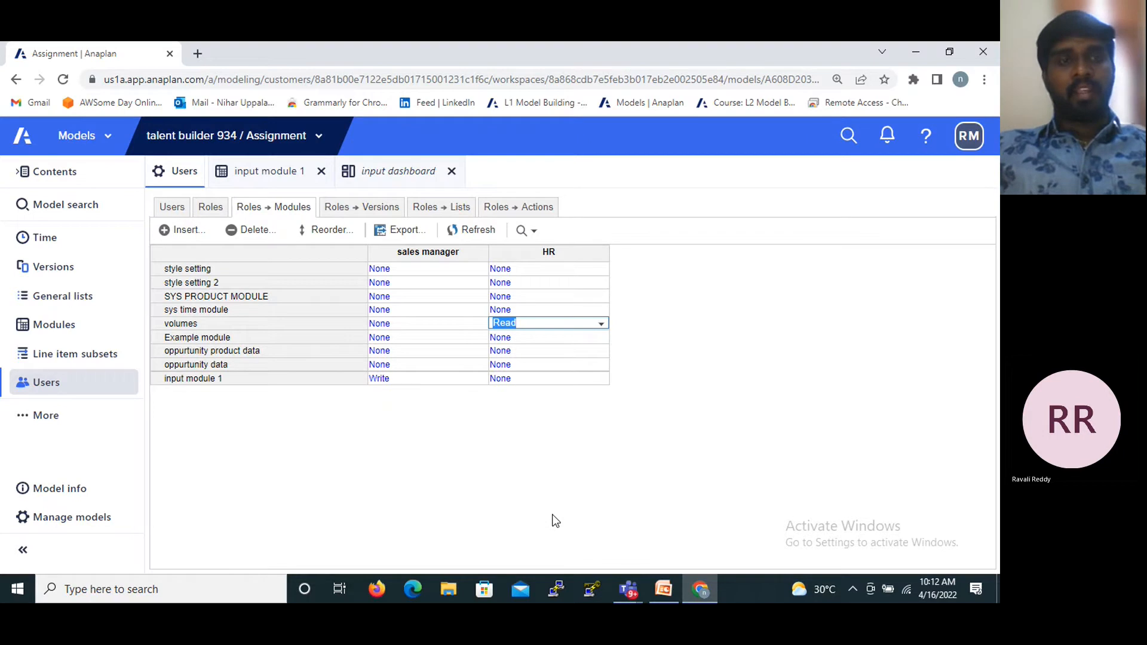
left_click(167, 206)
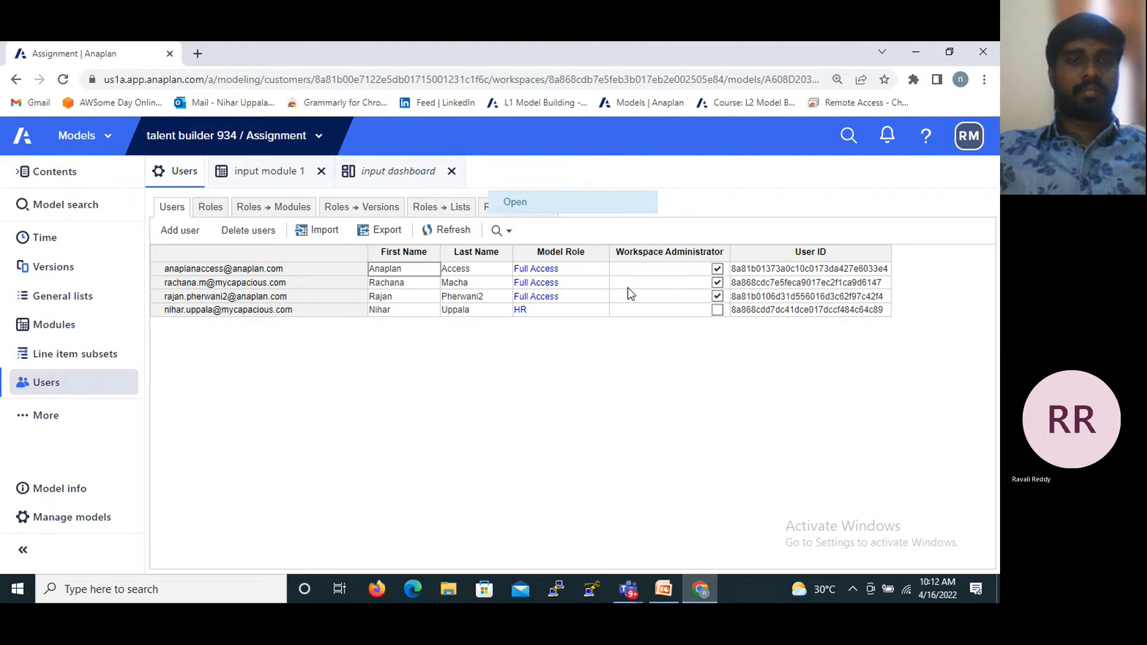
left_click(351, 215)
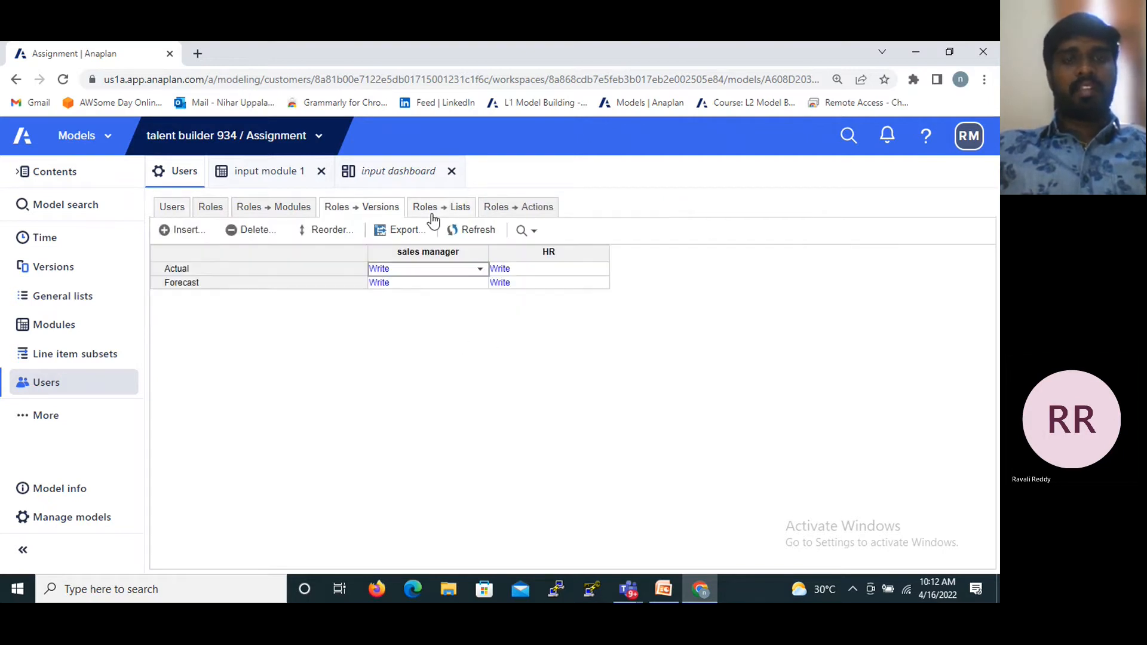
left_click(451, 217)
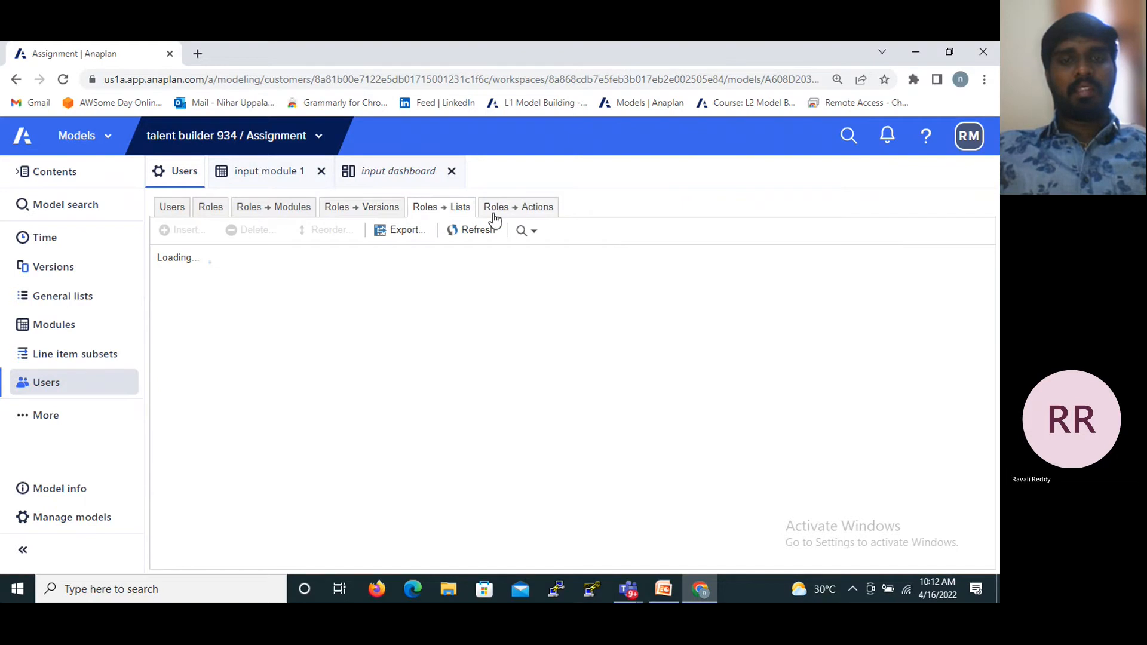
left_click(277, 210)
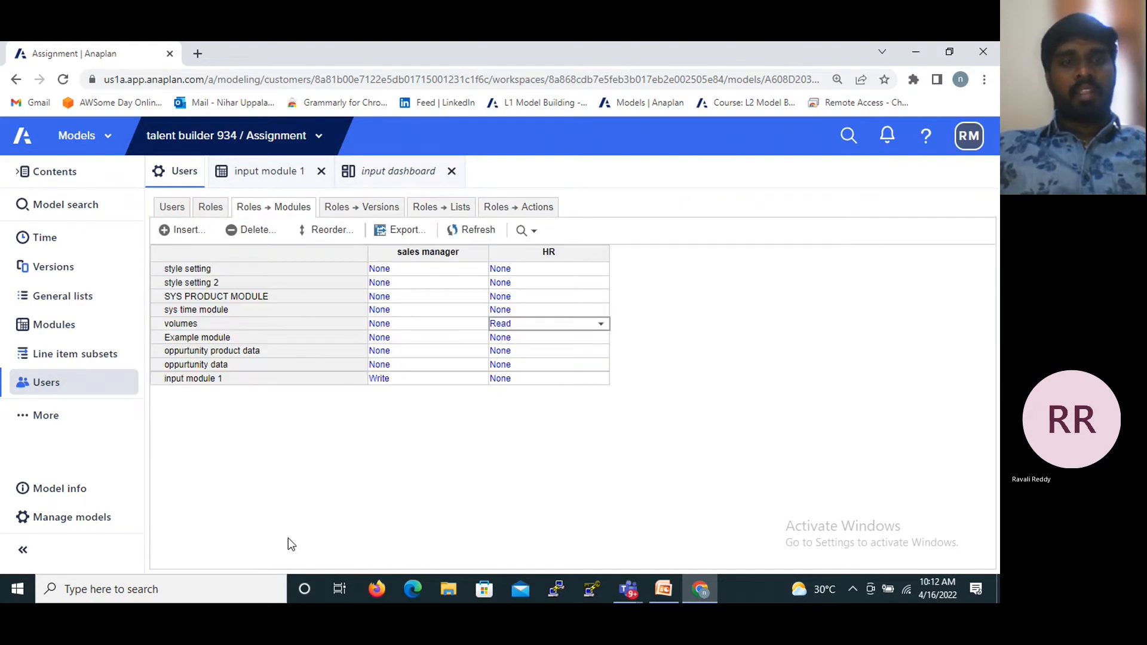